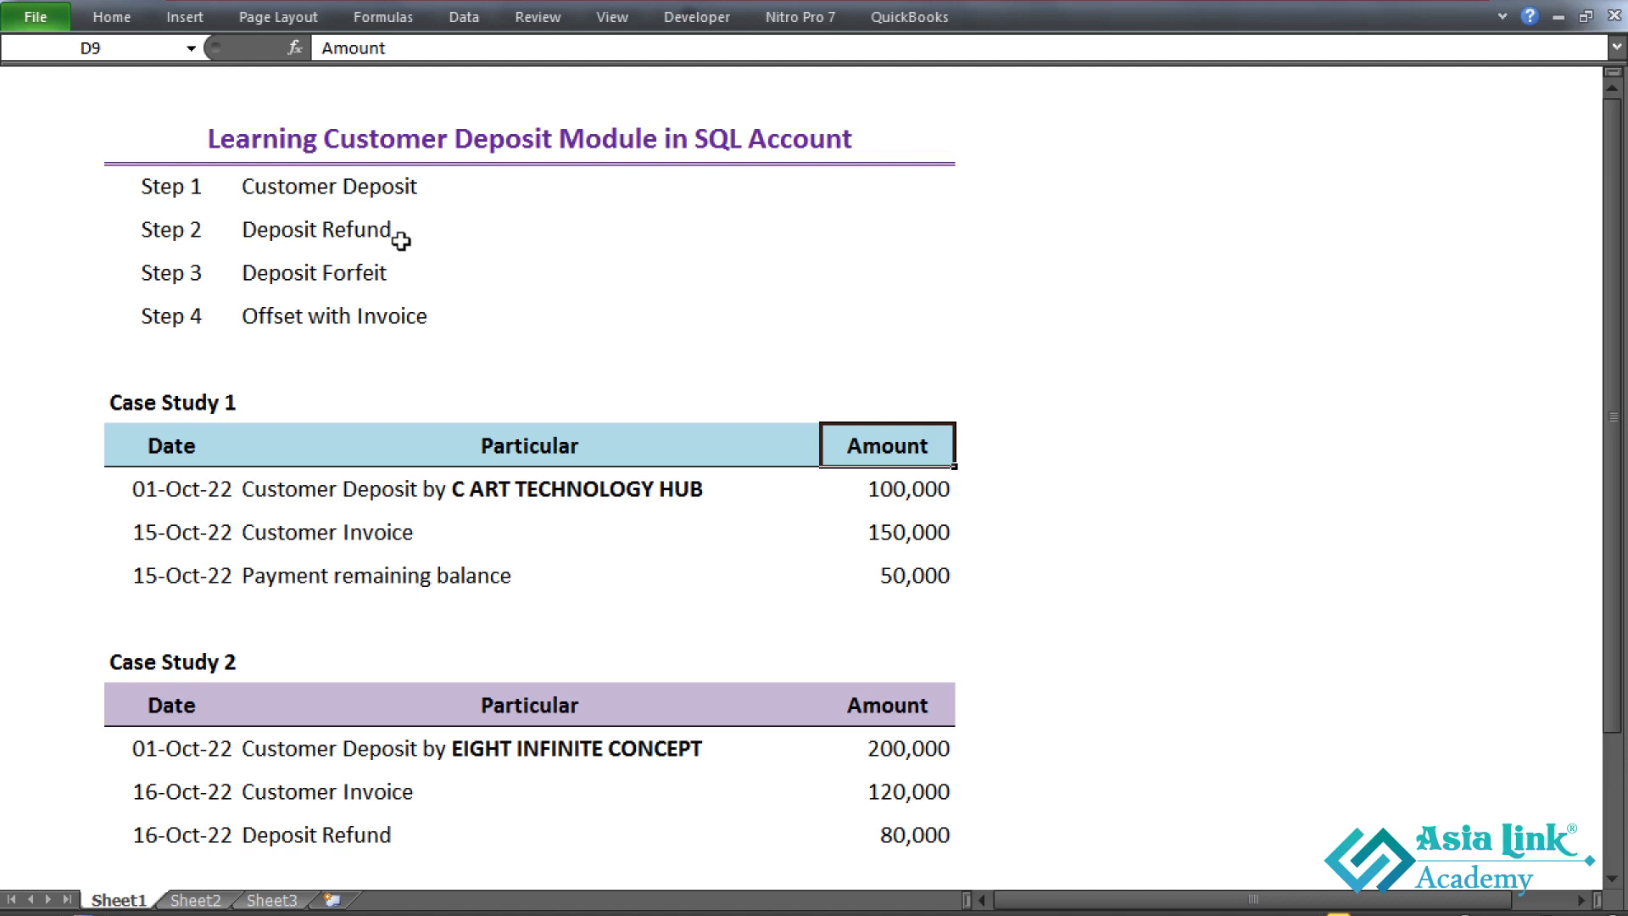
- Review the deposit module steps and the Case Study 1 customer deposit row's date, particulars and amount
left_click(434, 283)
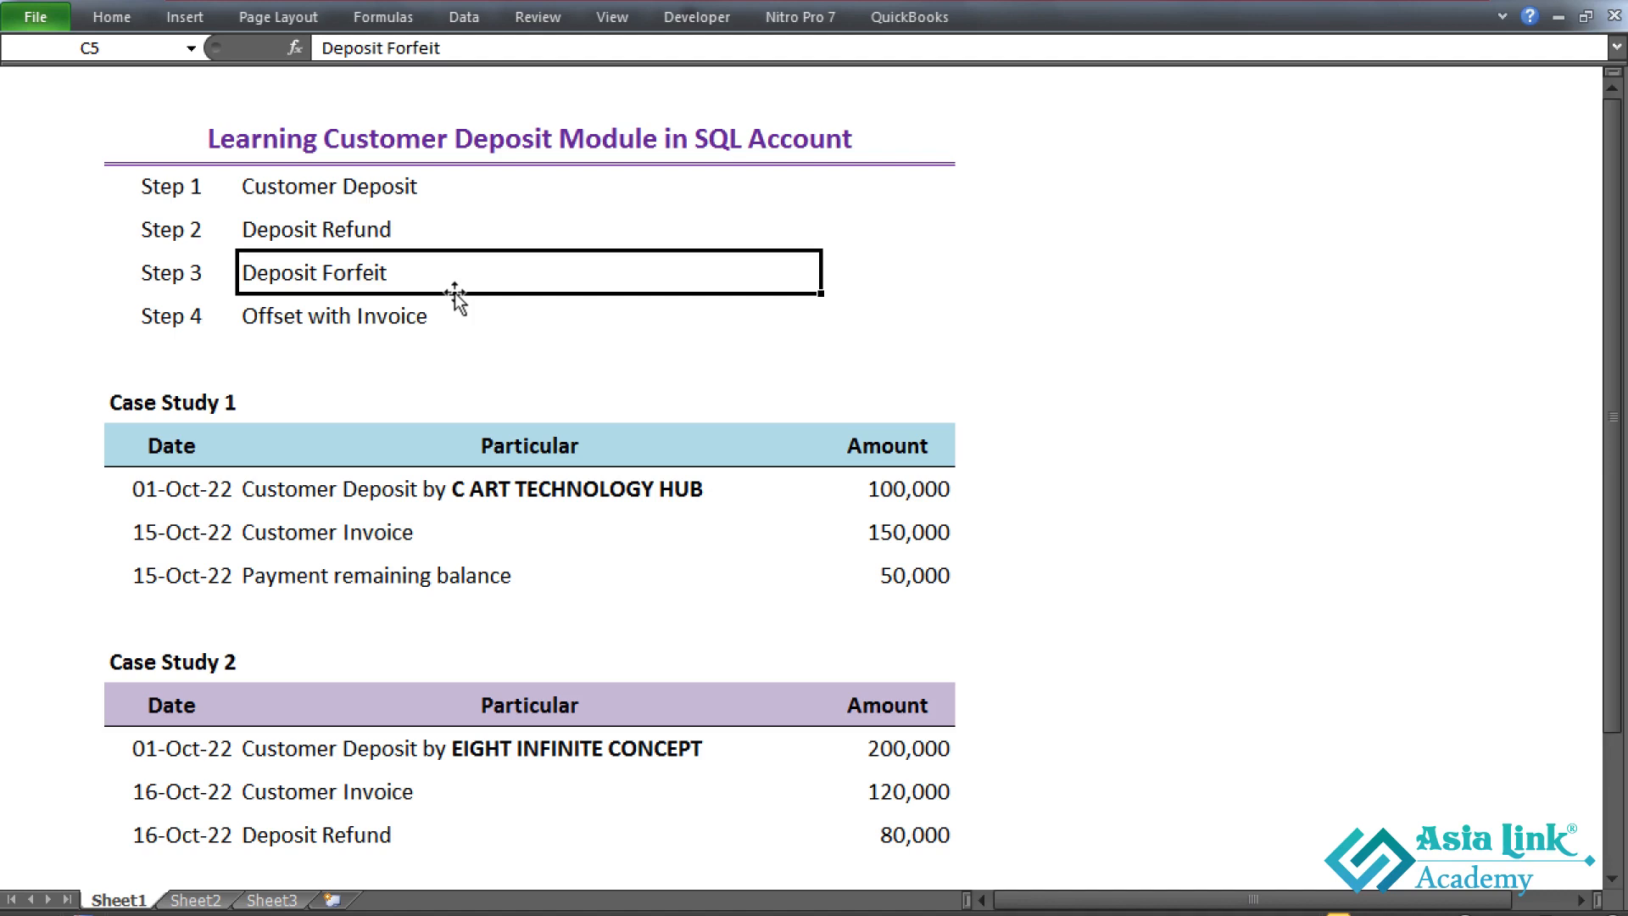
left_click(434, 315)
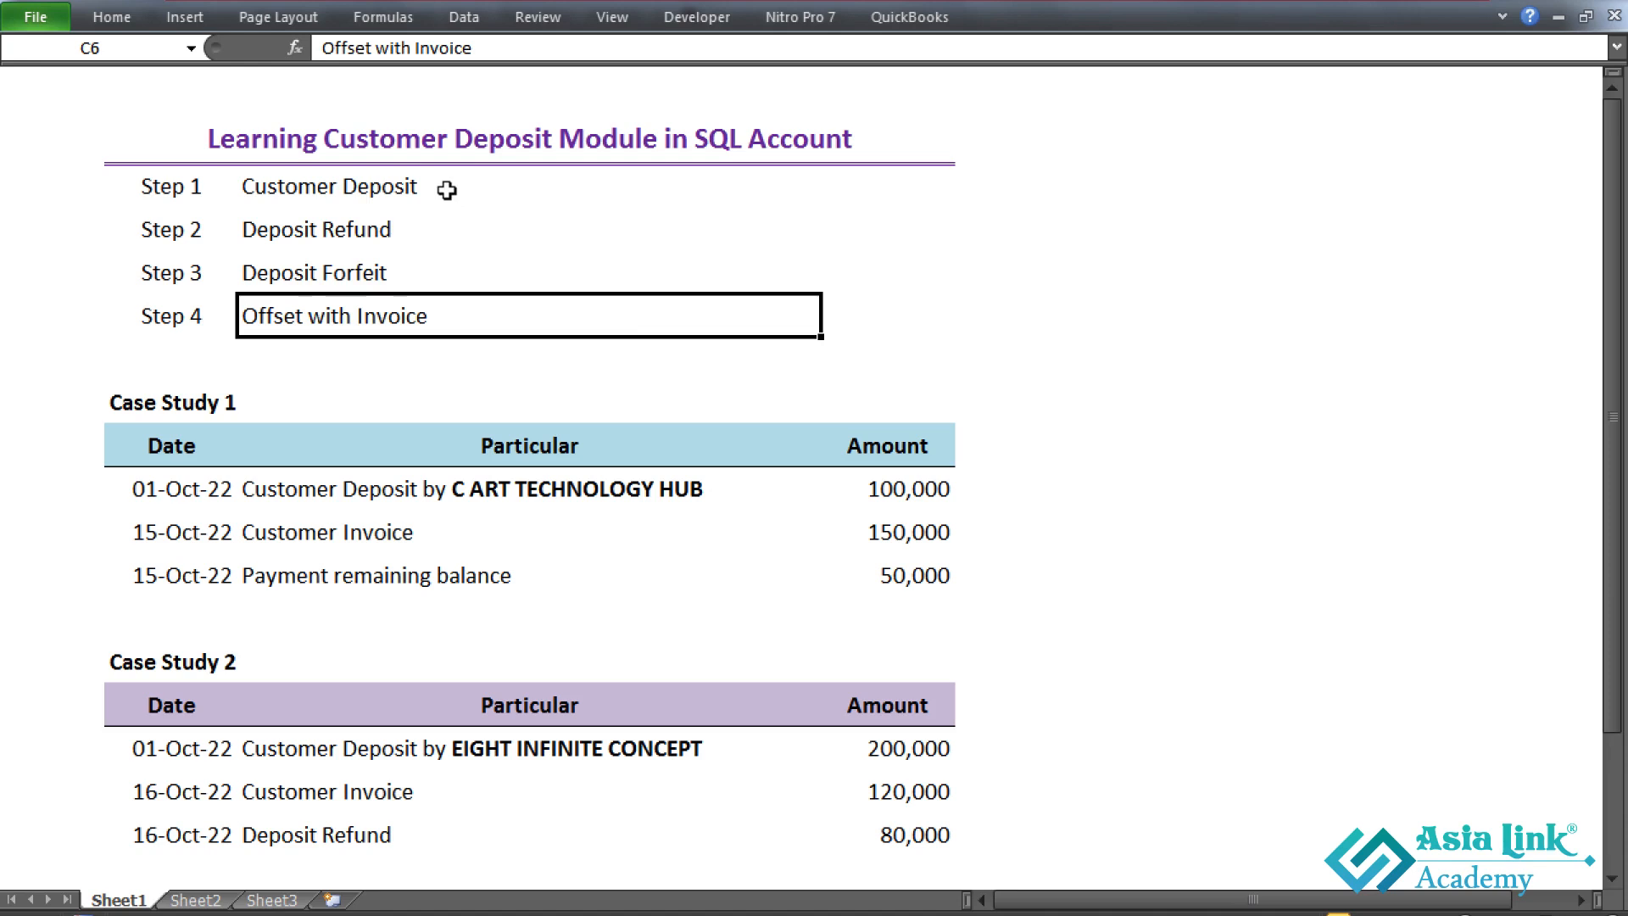
left_click(170, 499)
left_click(474, 499)
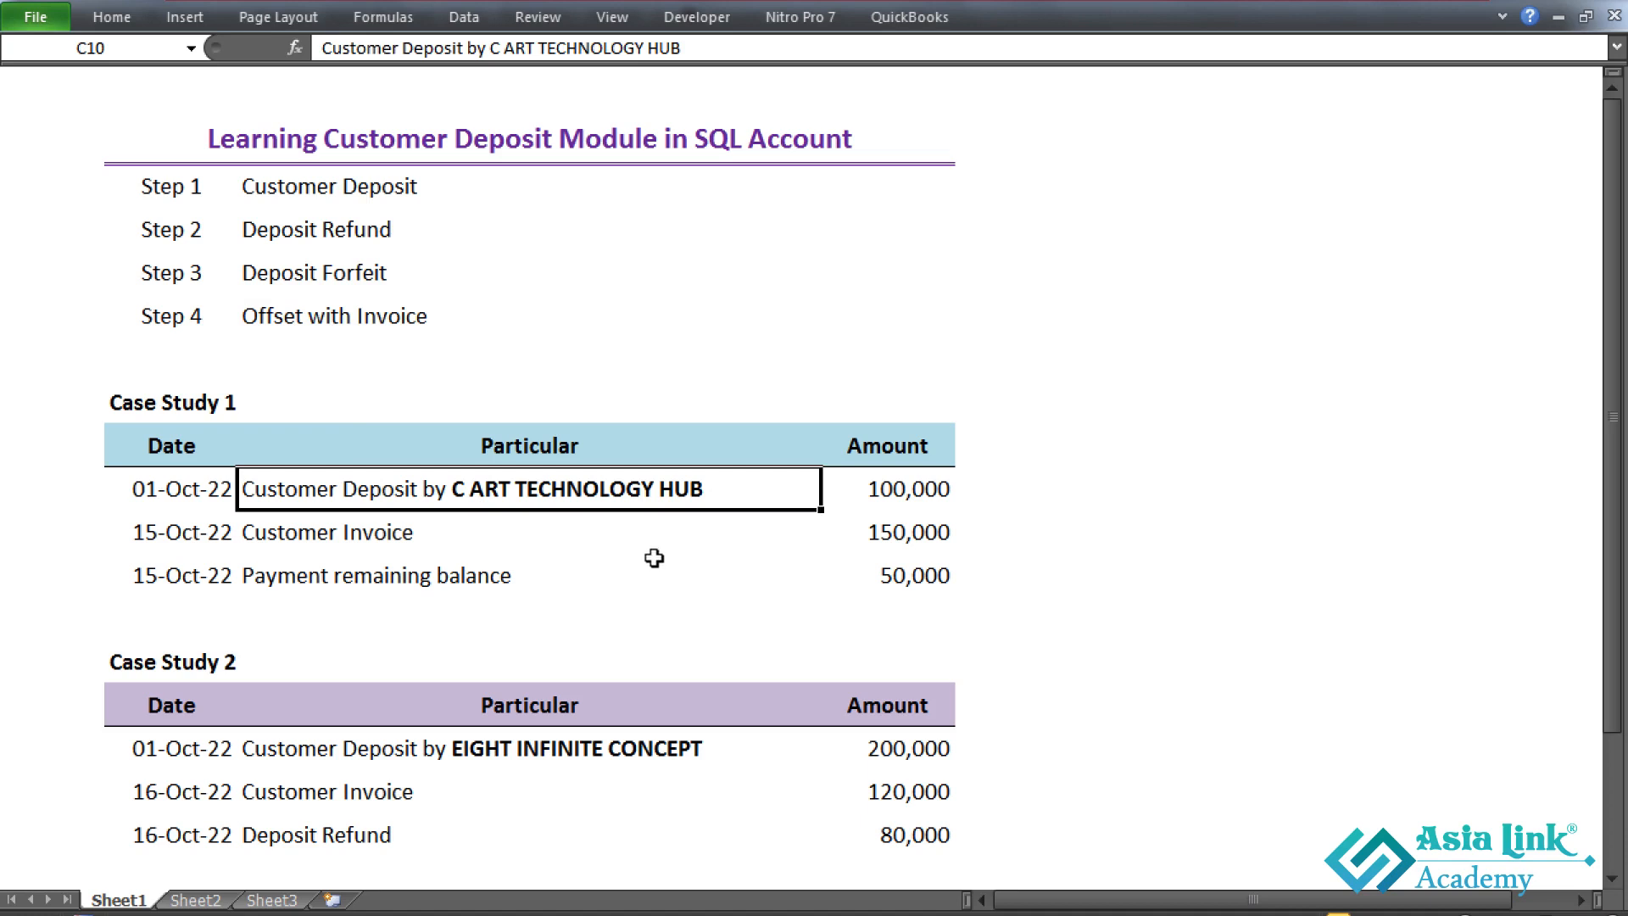
left_click(868, 502)
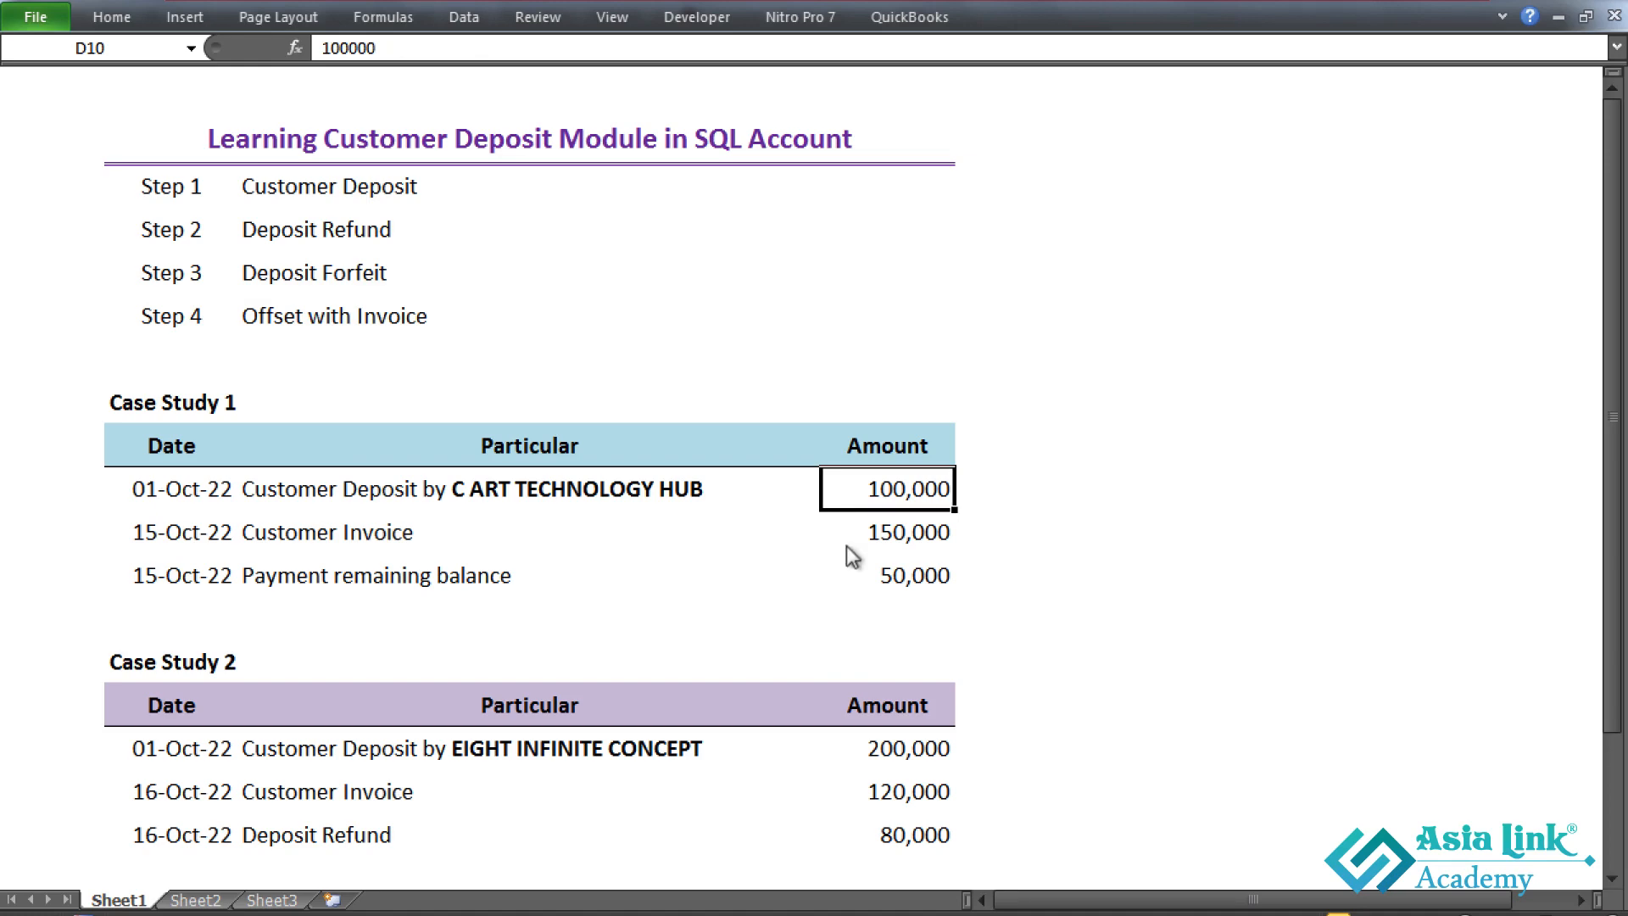
- Switch to SQL Account and start a new customer deposit entry for C ART TECHNOLOGY HUB
key("alt+Tab")
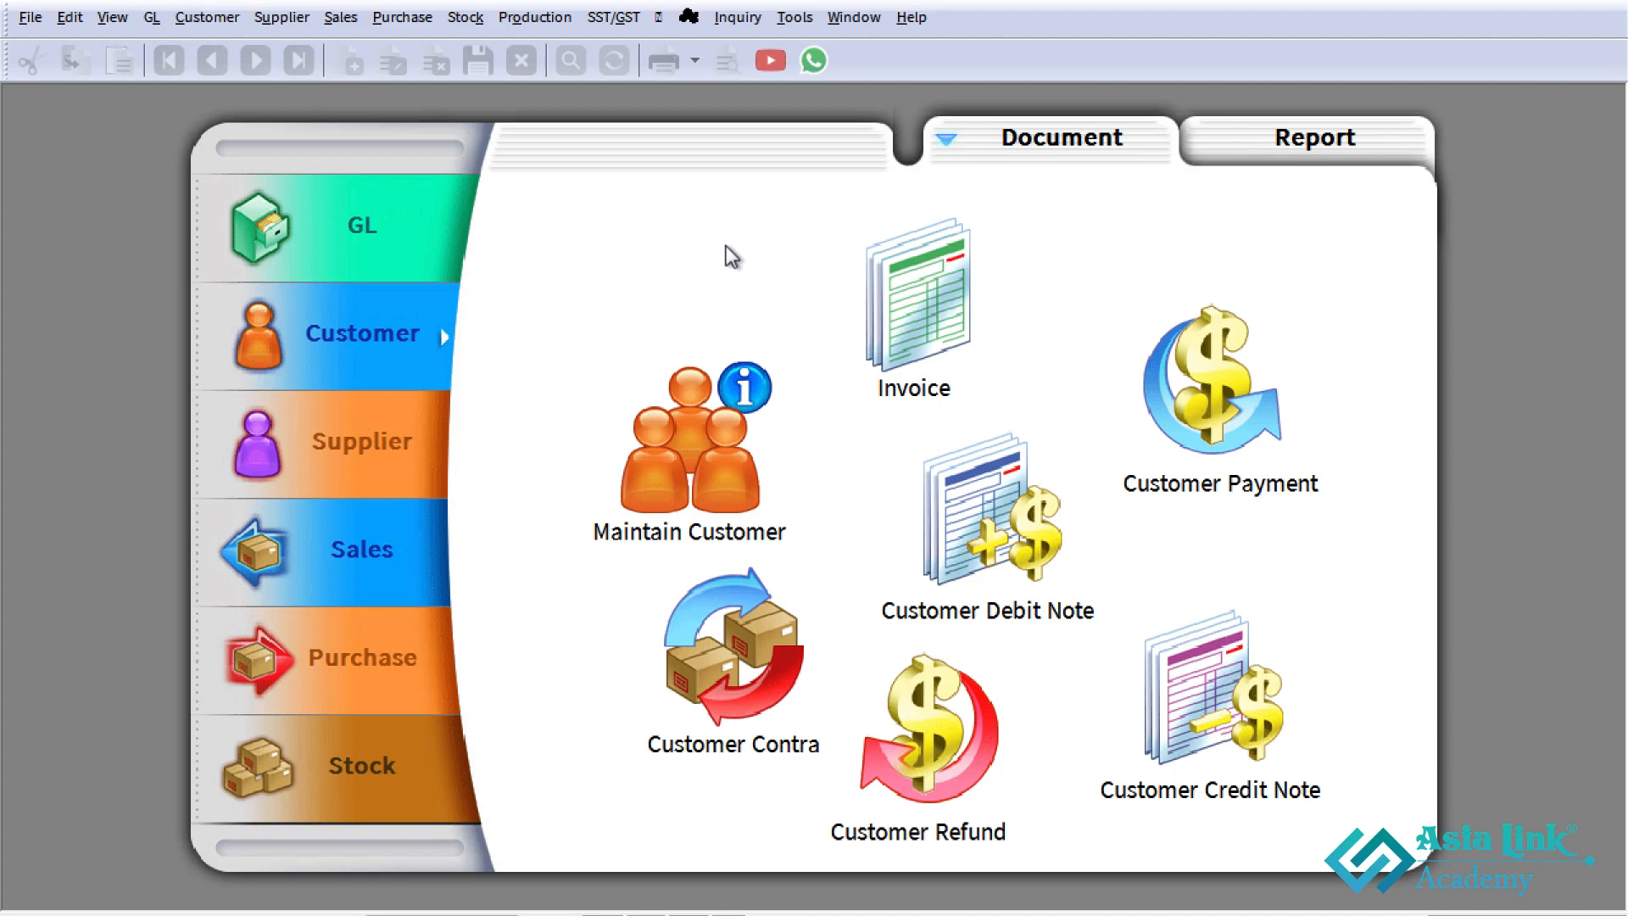
left_click(184, 19)
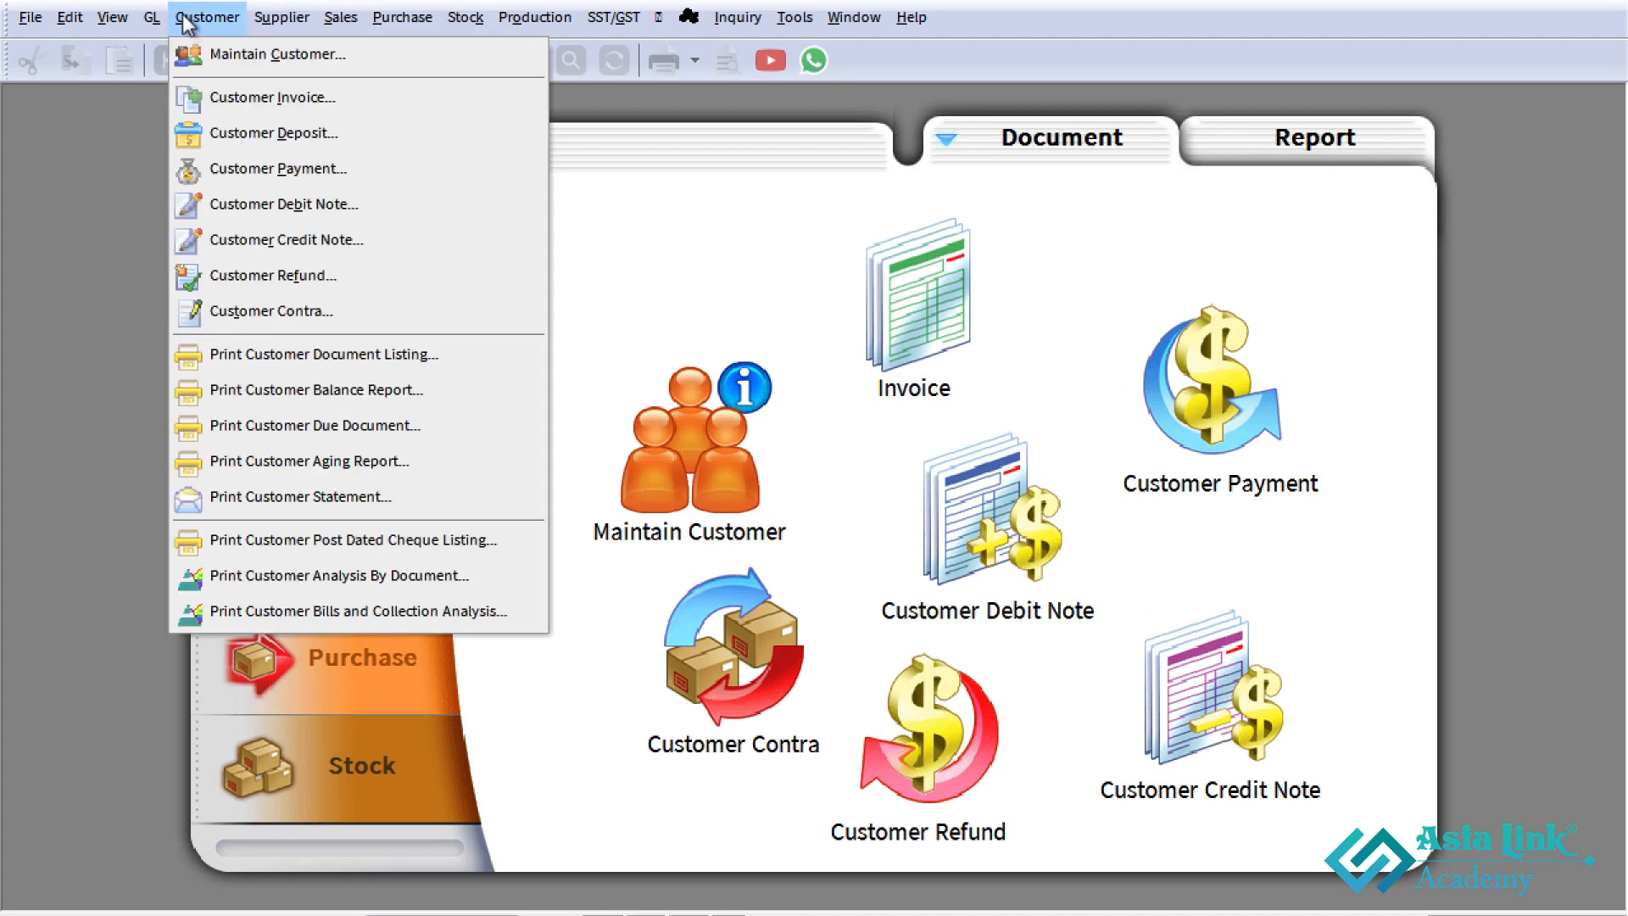
left_click(322, 134)
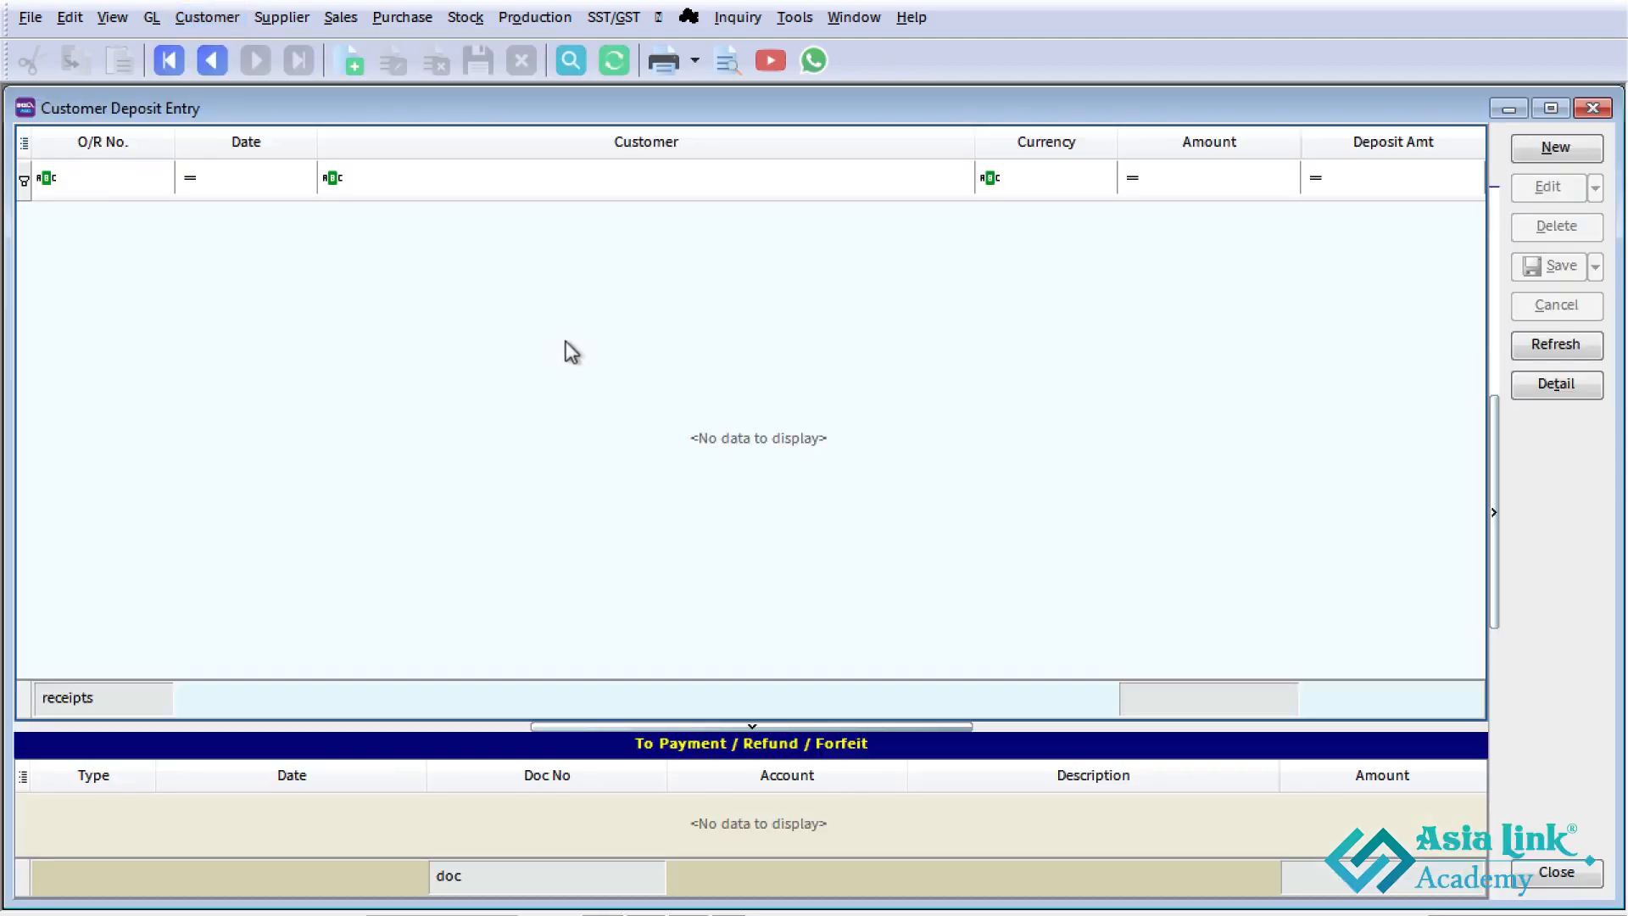
left_click(1549, 157)
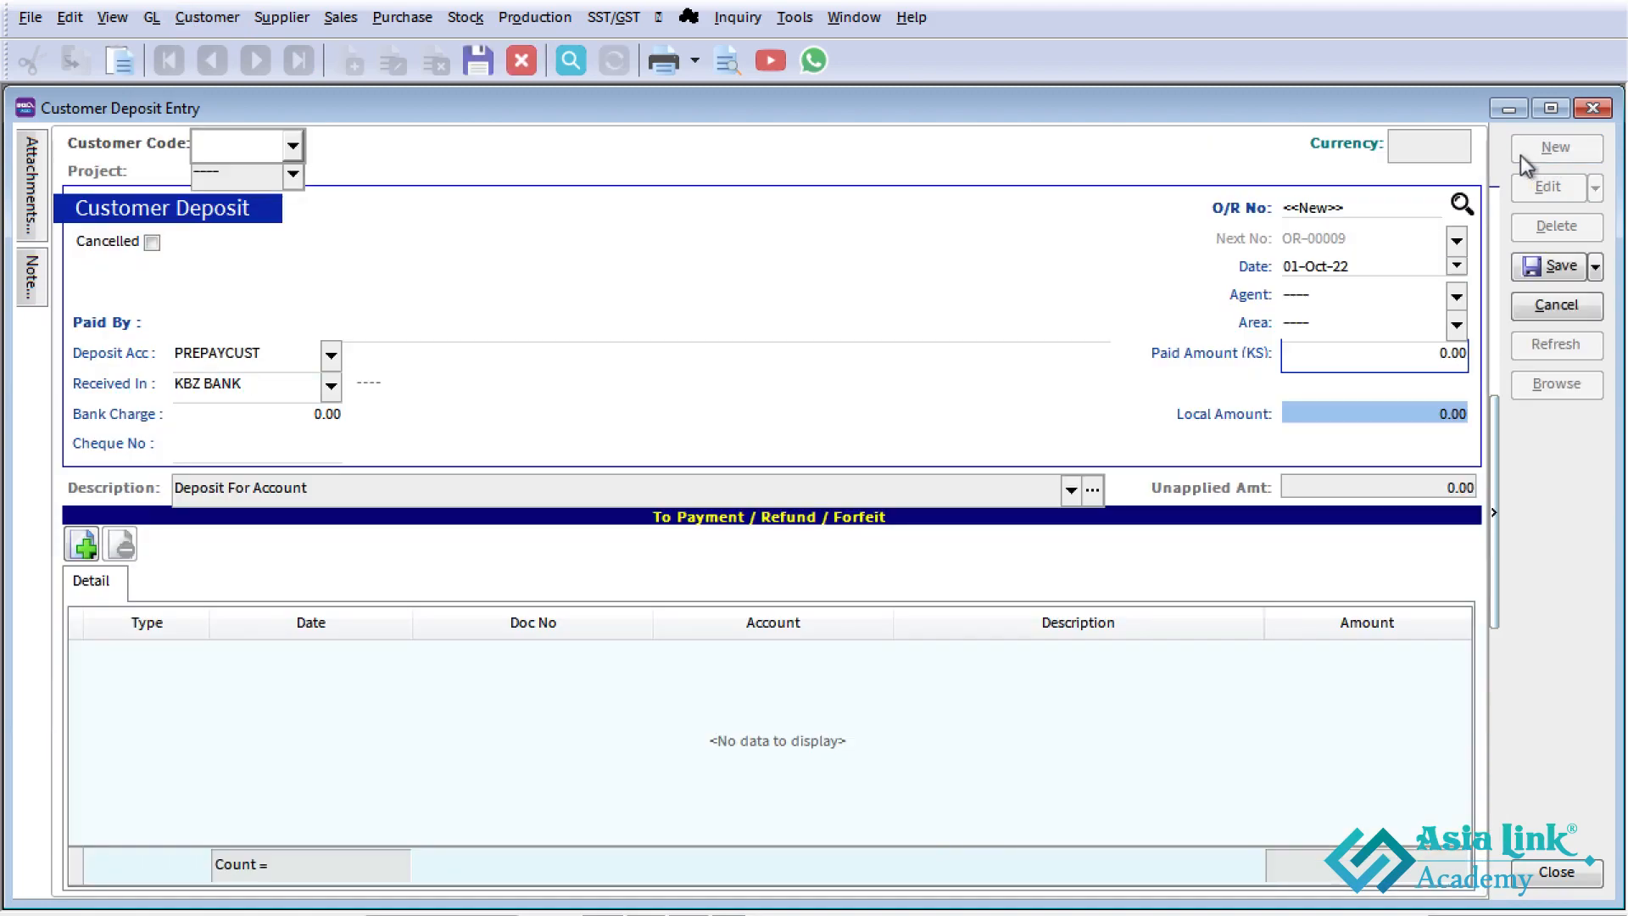
left_click(295, 145)
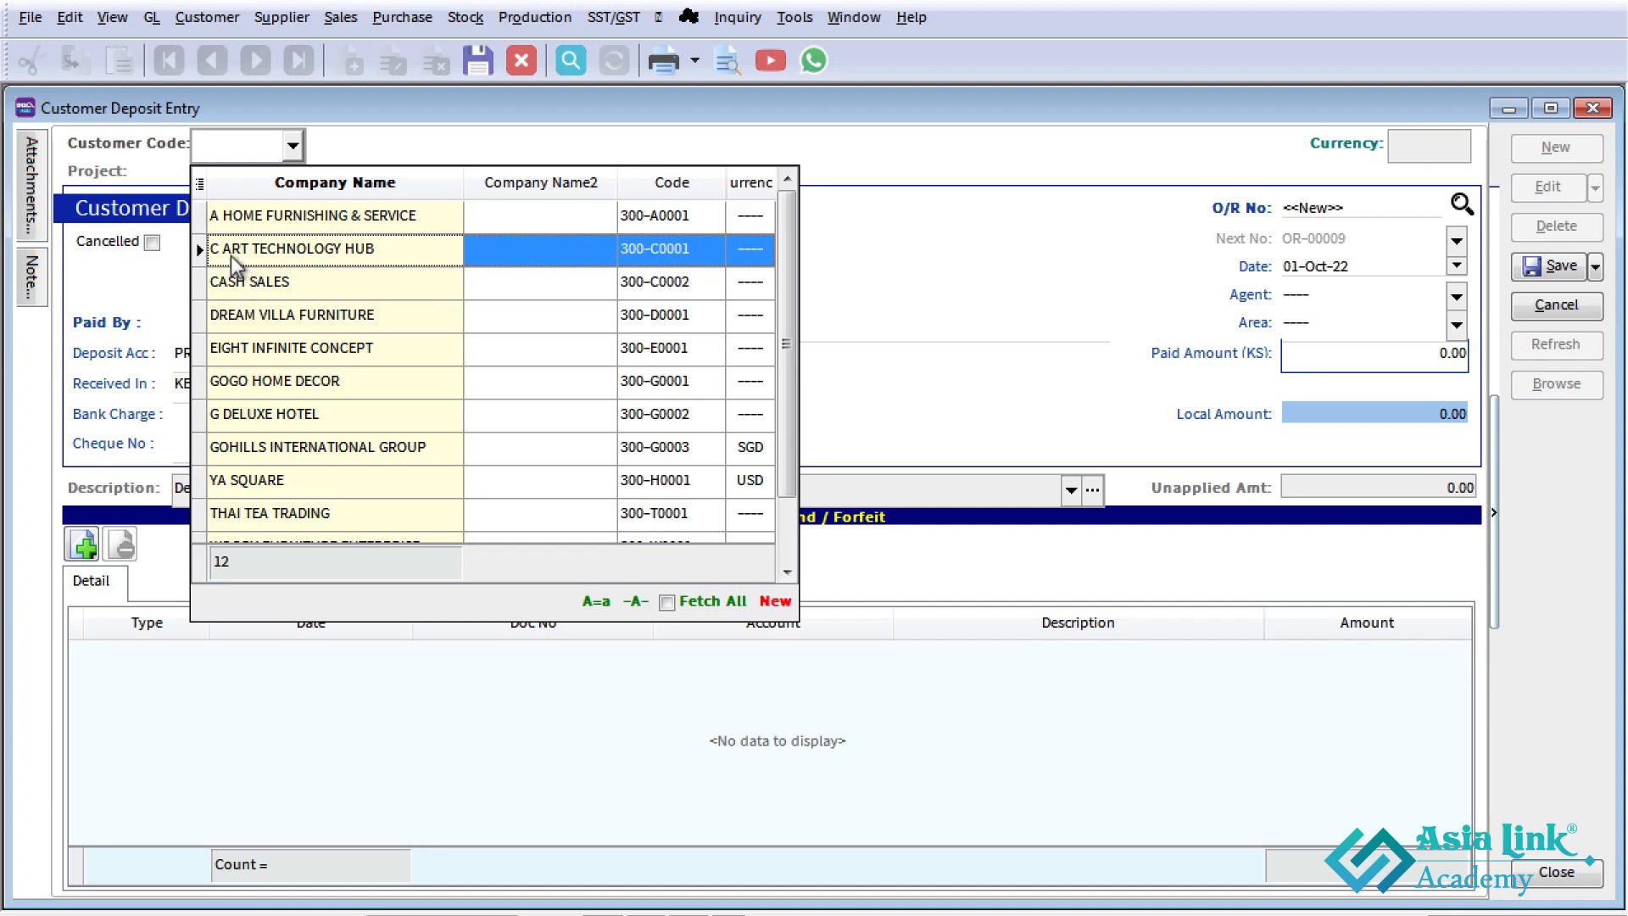
left_click(383, 252)
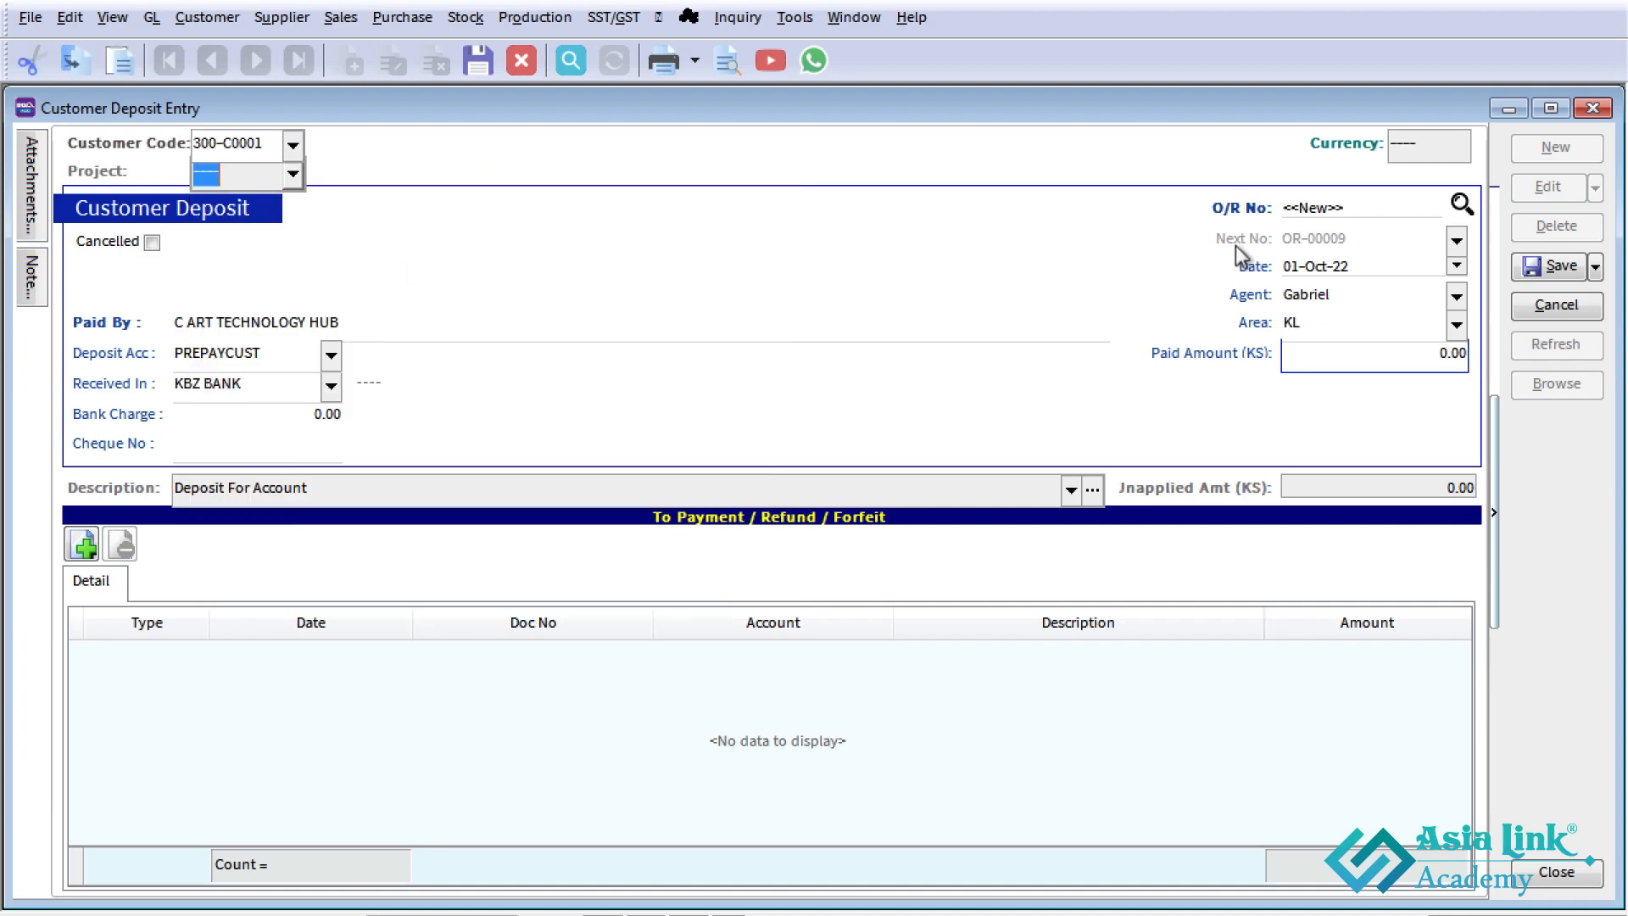
- Check the deposit's date and set its receiving account to CASH IN HAND
left_click(1298, 266)
left_click(1330, 265)
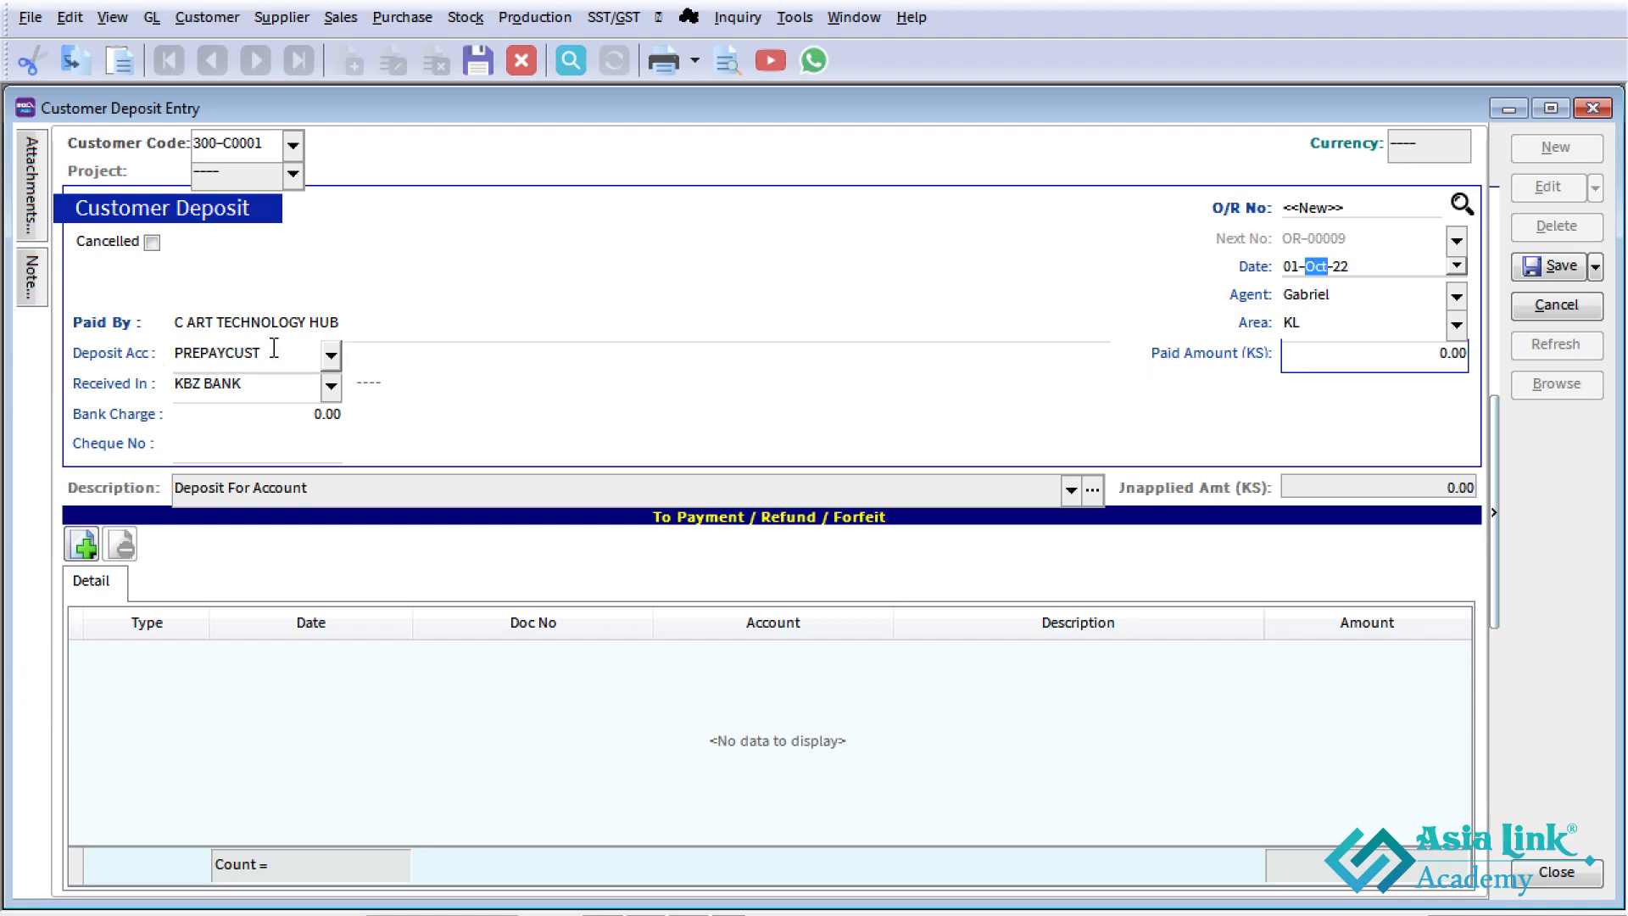
left_click(330, 386)
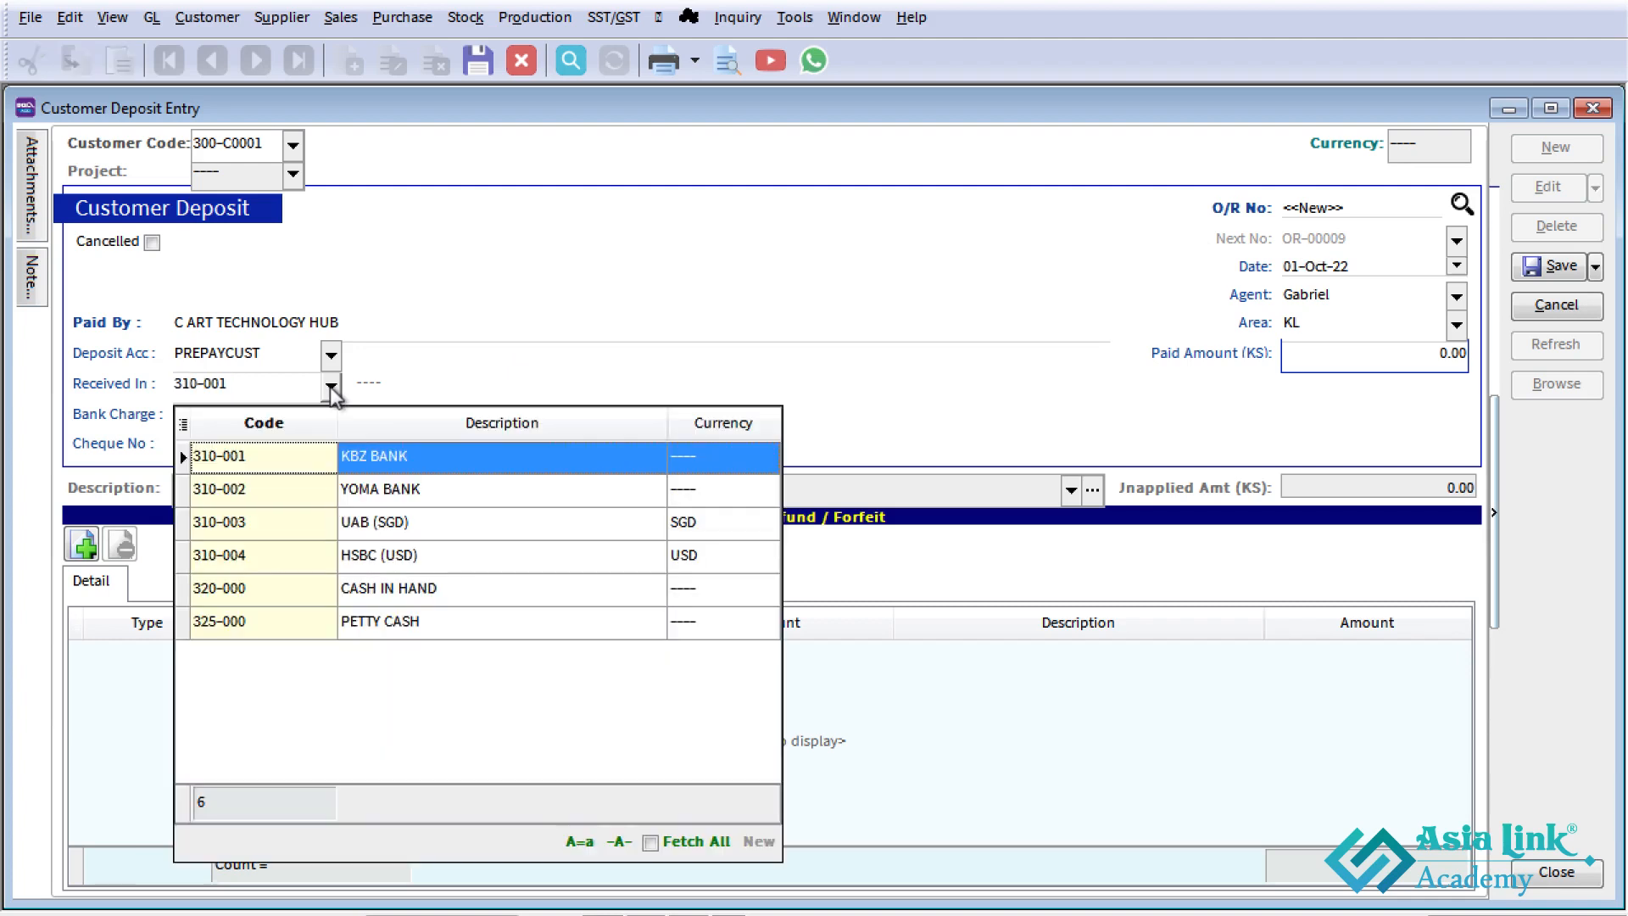
left_click(416, 593)
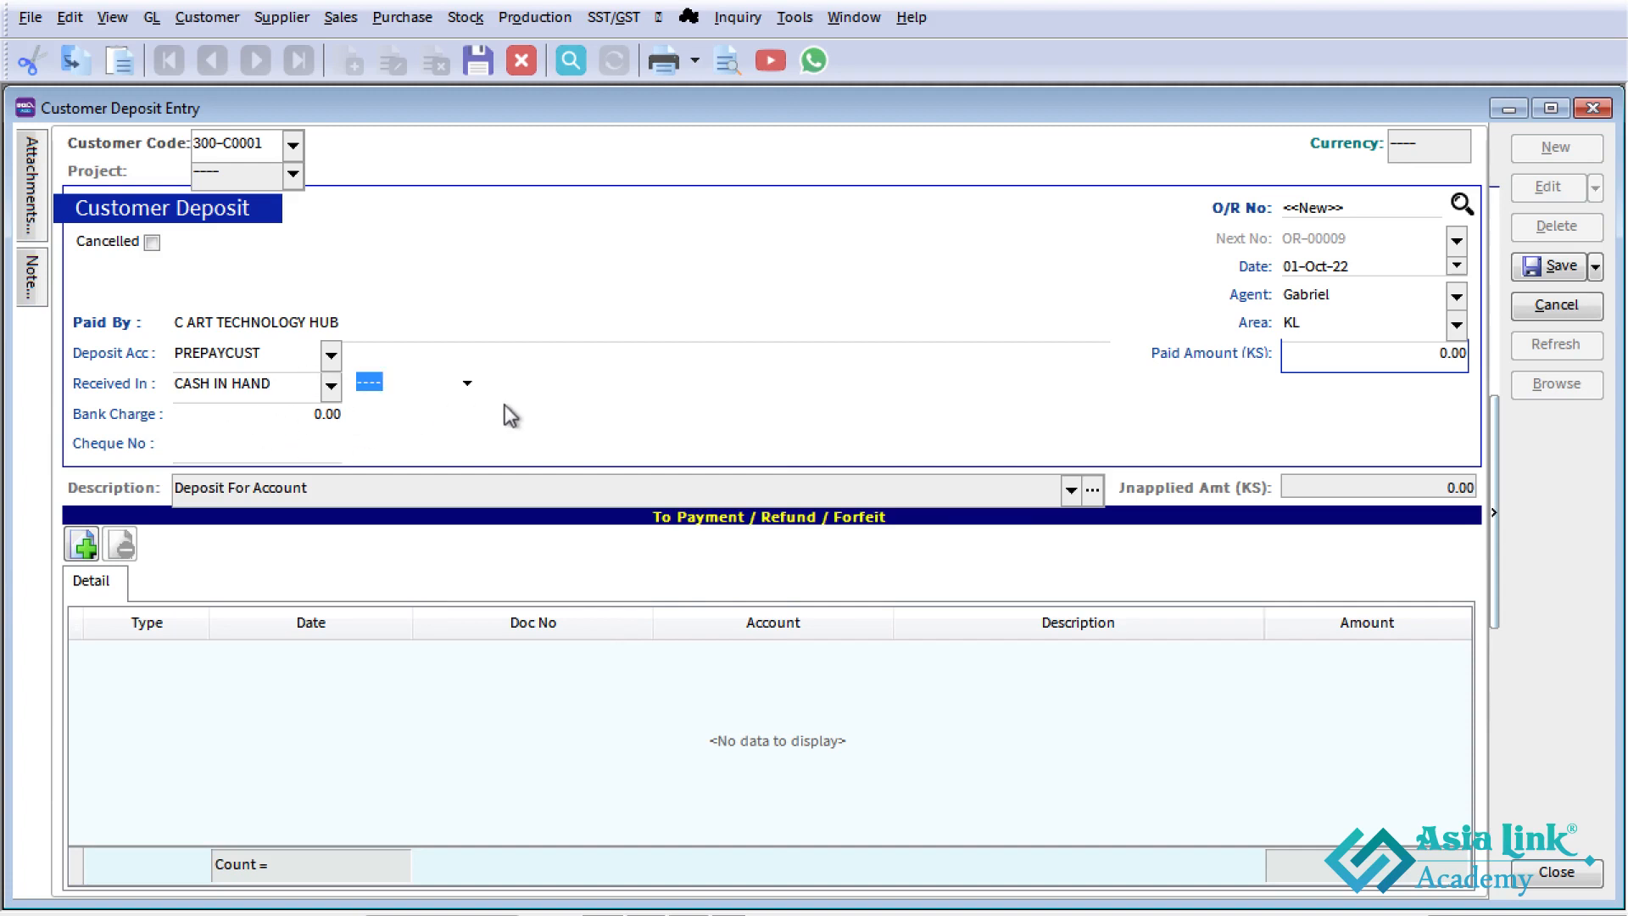
- Set the deposit's paid amount to 100,000 and save the entry
left_click_drag(1315, 357, 1202, 370)
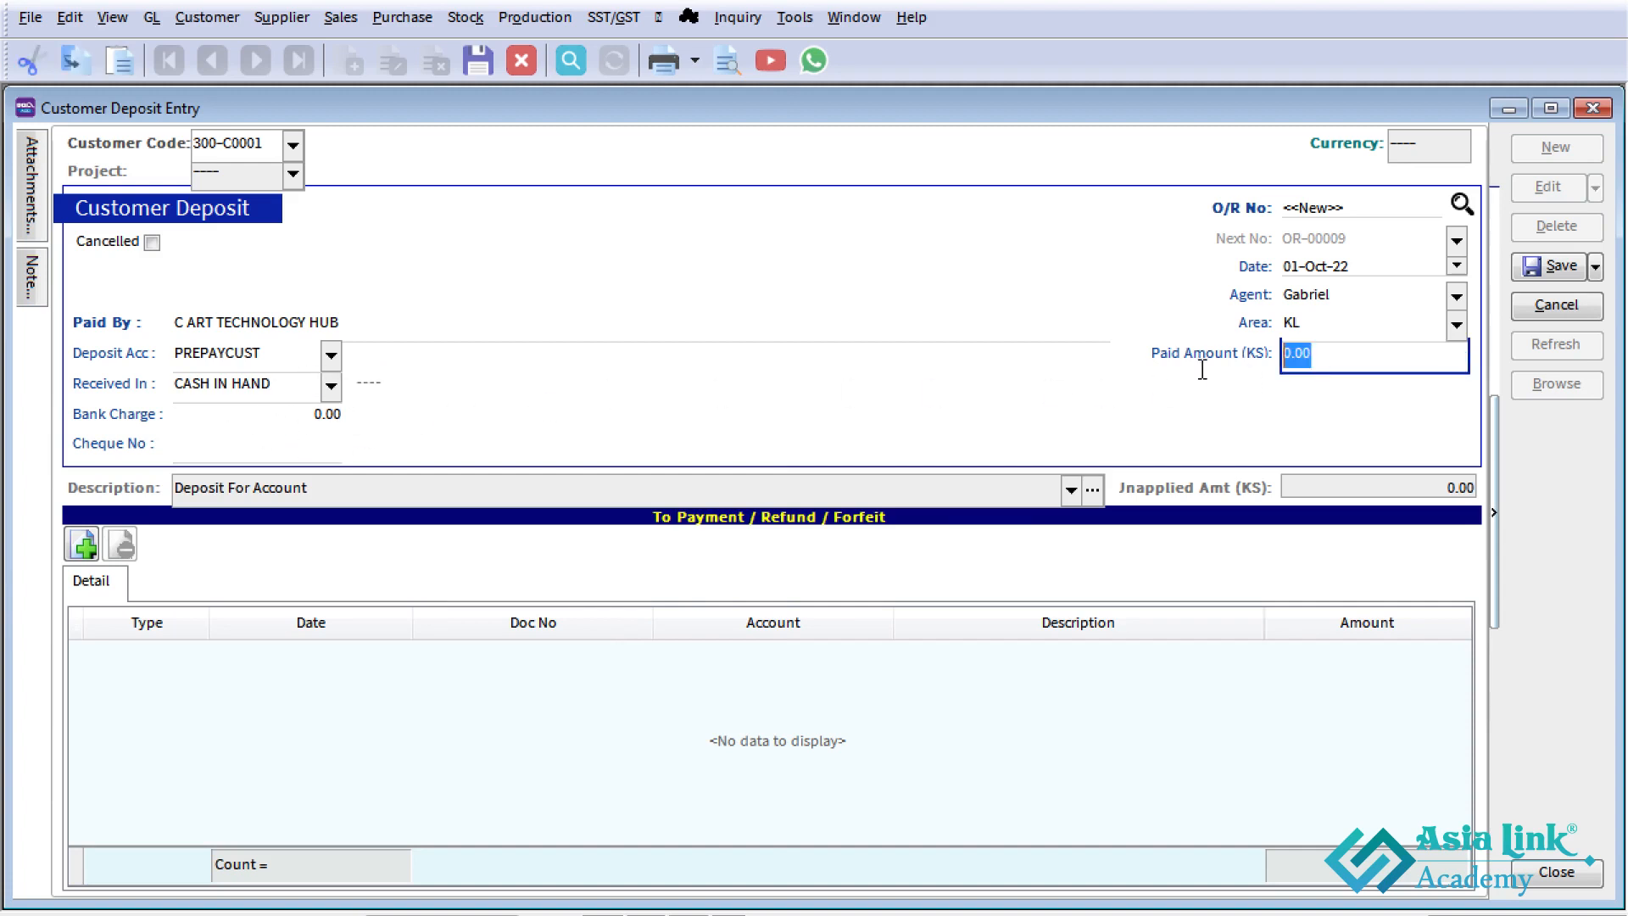
type("100000")
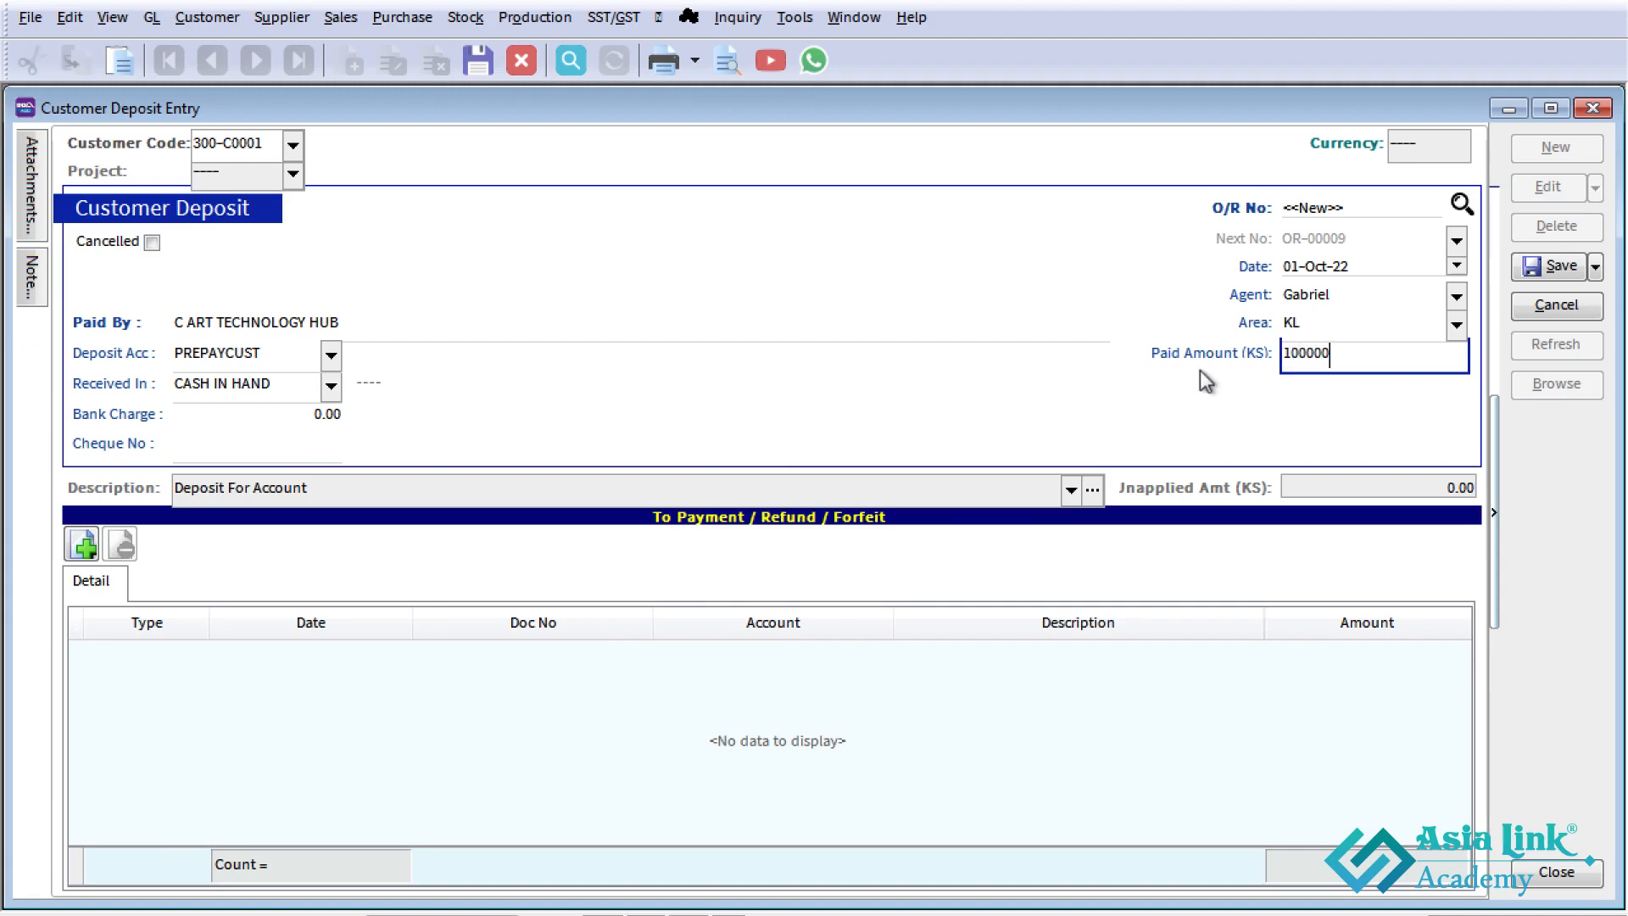
key("Tab")
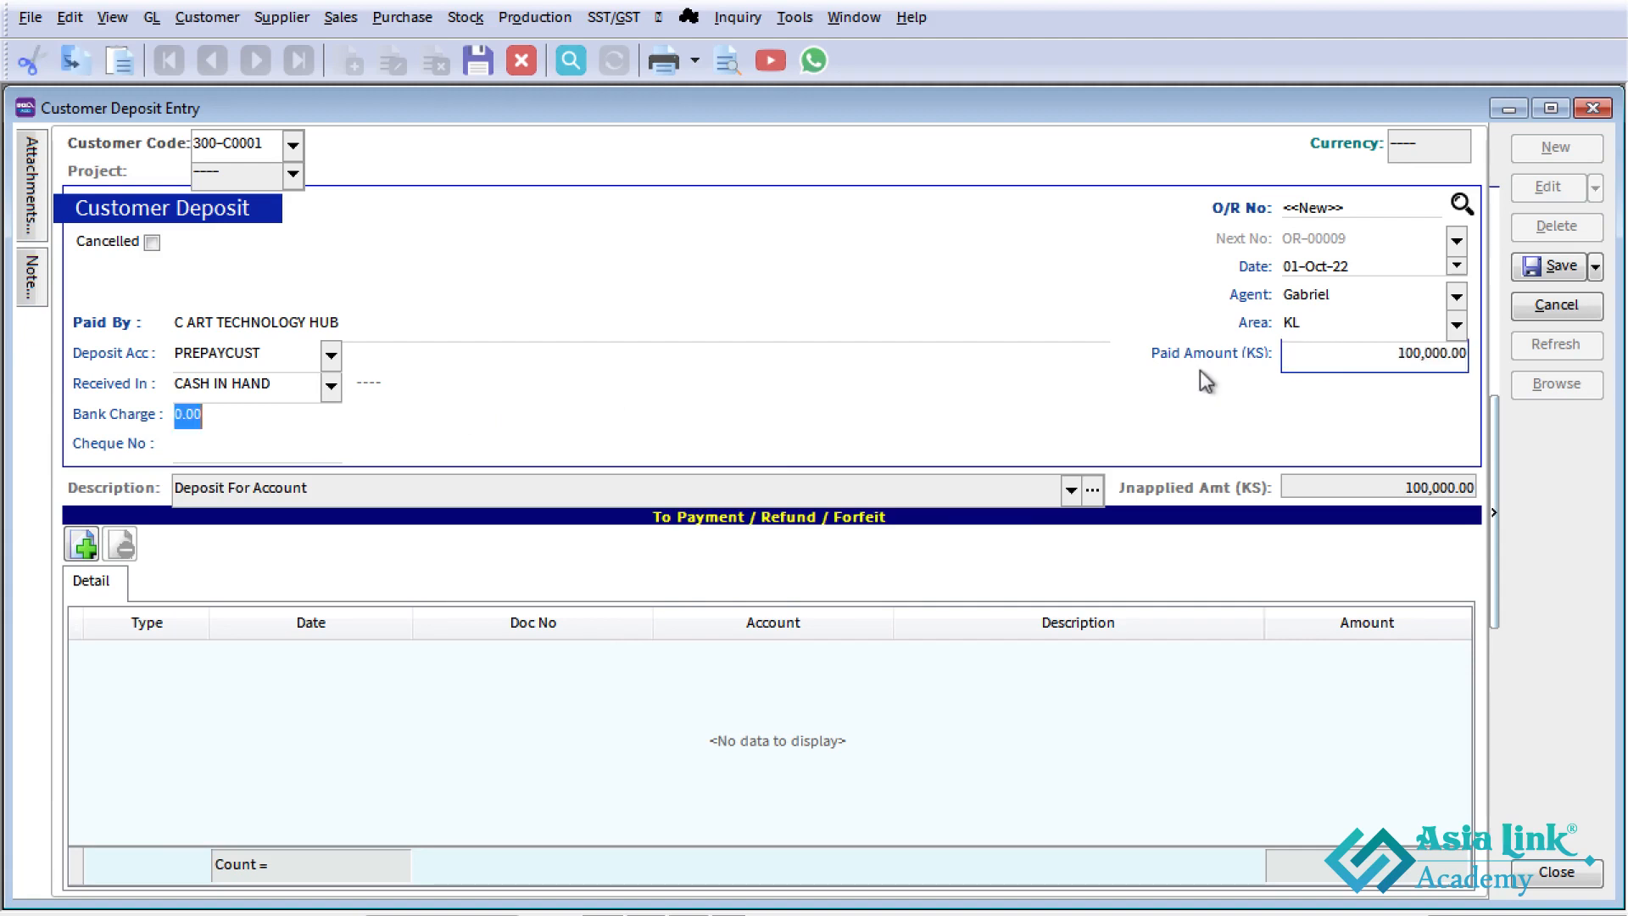
left_click(1554, 267)
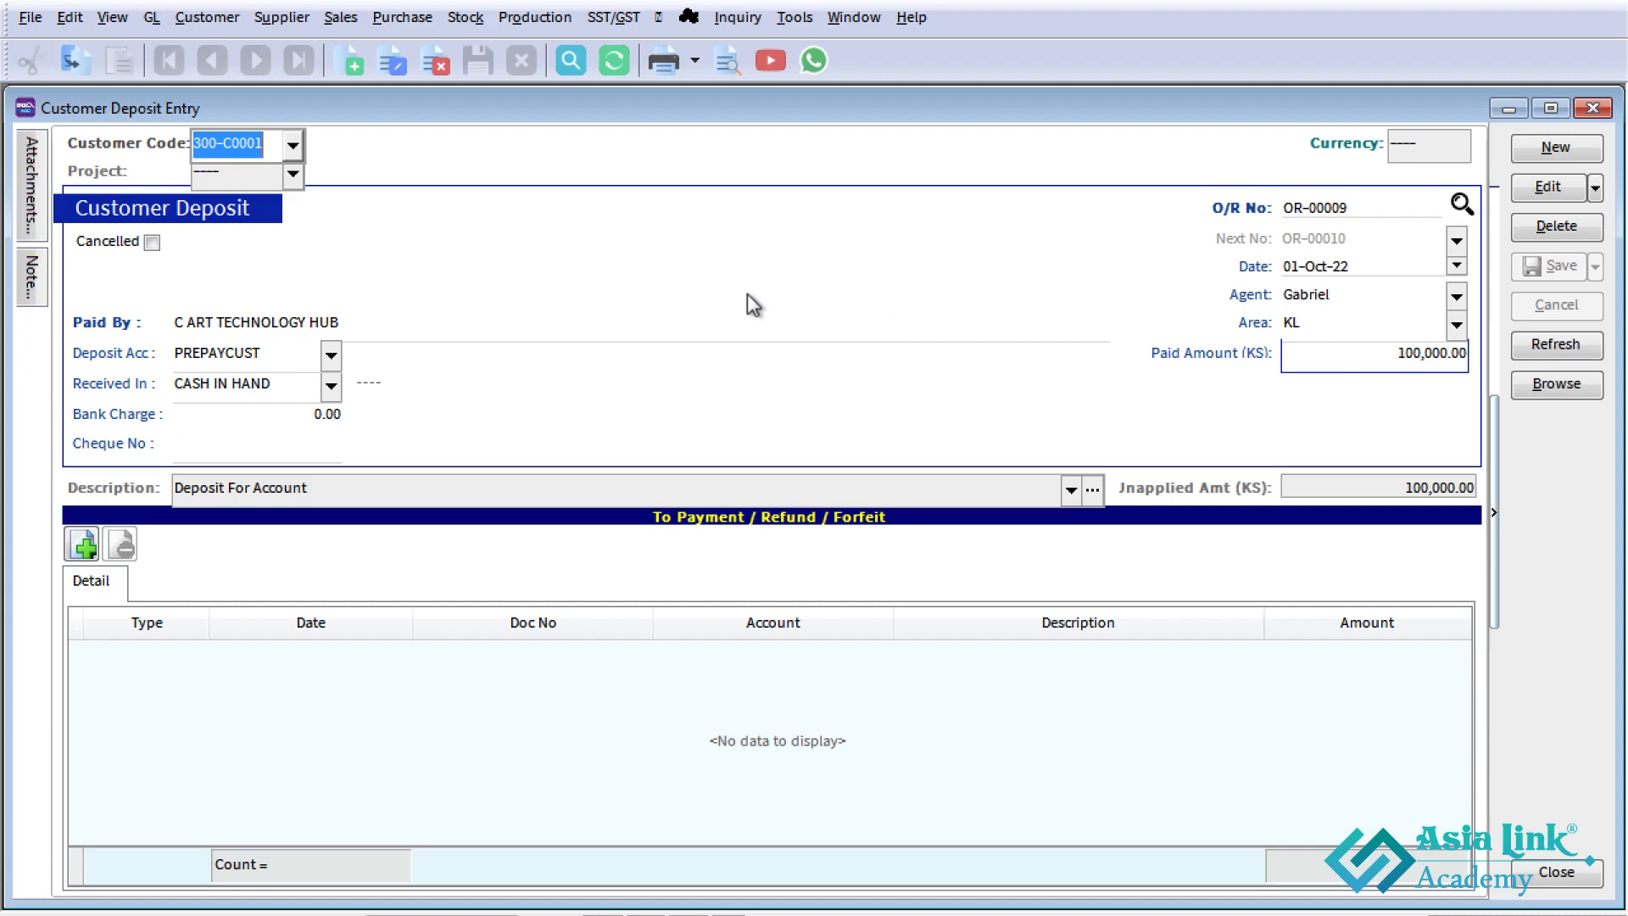
- Examine the double entry posted for the saved deposit, including its cash and prepayment lines, and close it
key("ctrl+o")
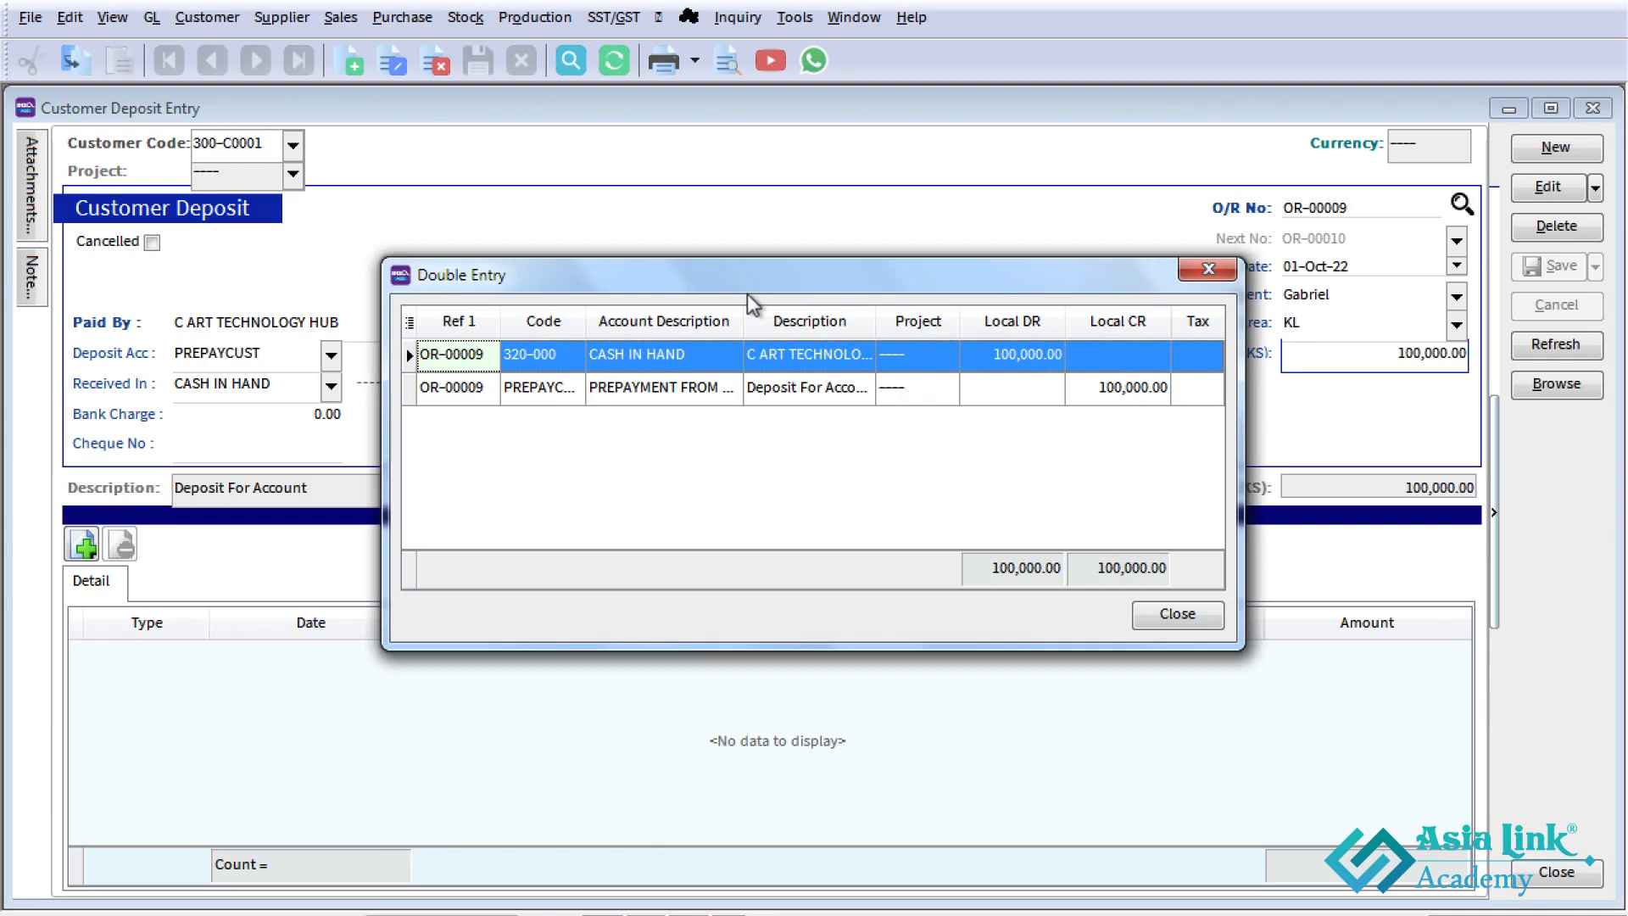
left_click(704, 393)
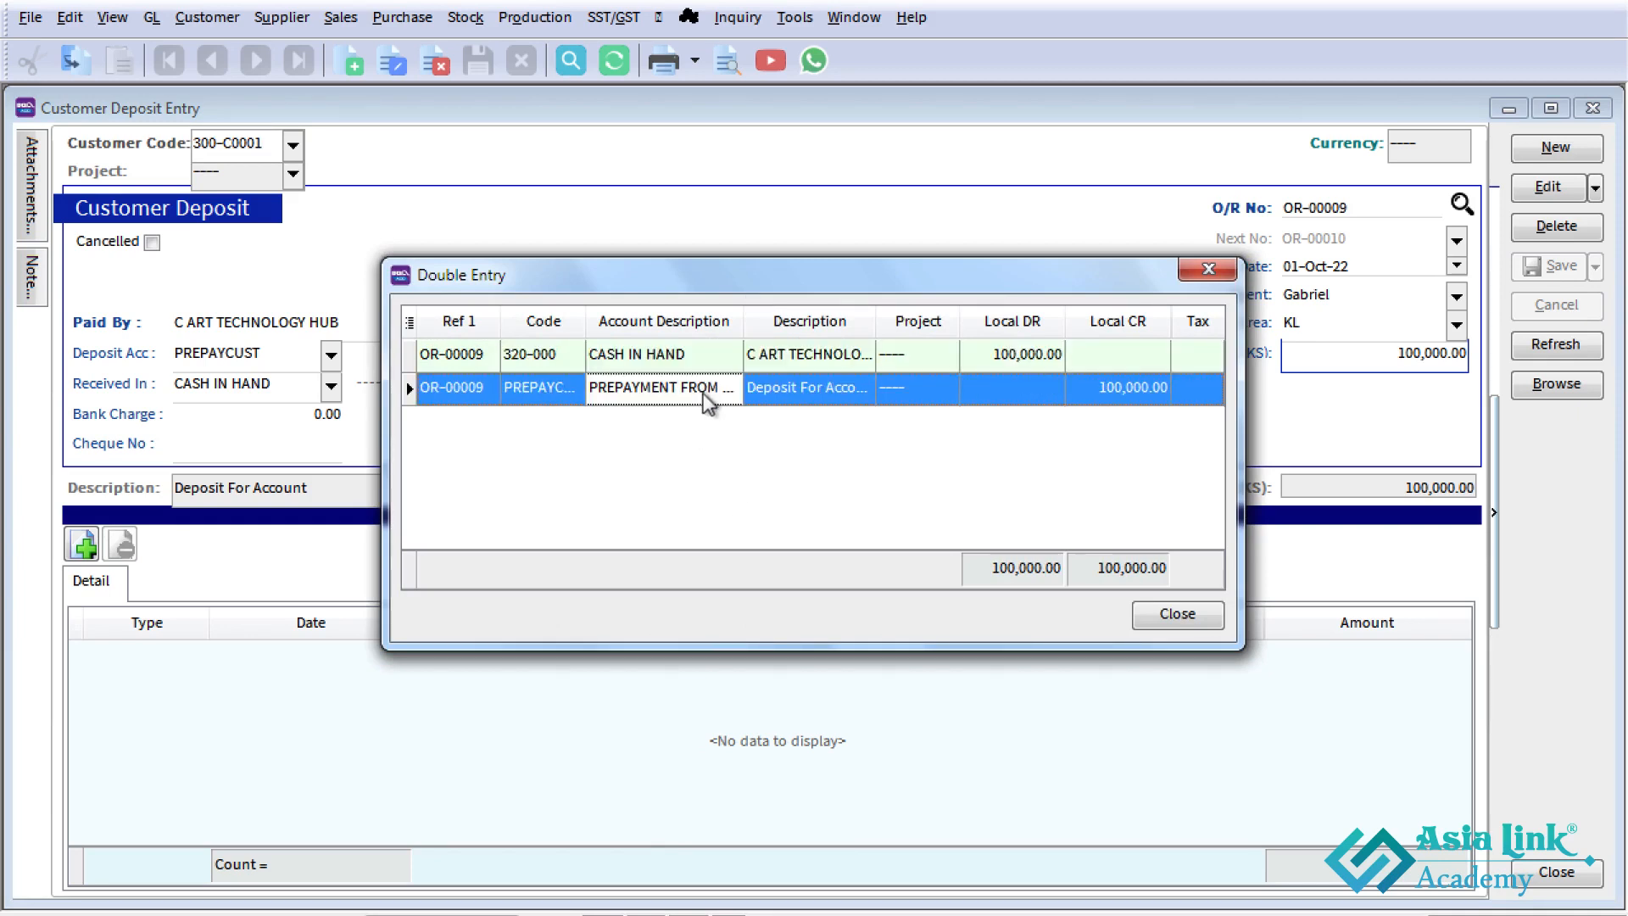
left_click(851, 357)
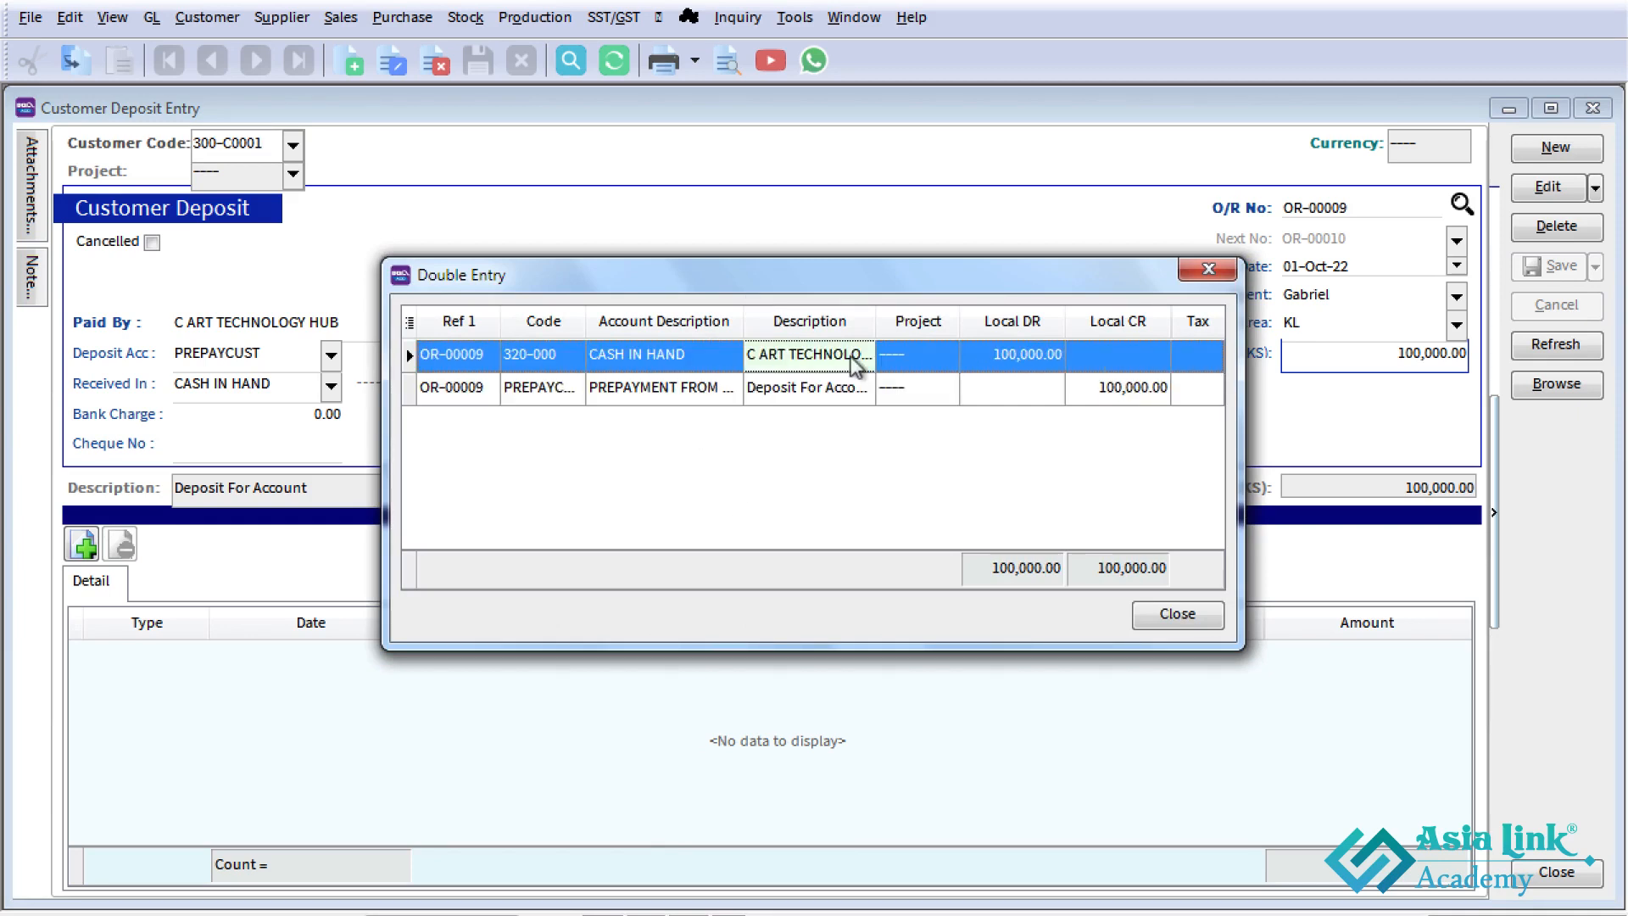
left_click(1183, 615)
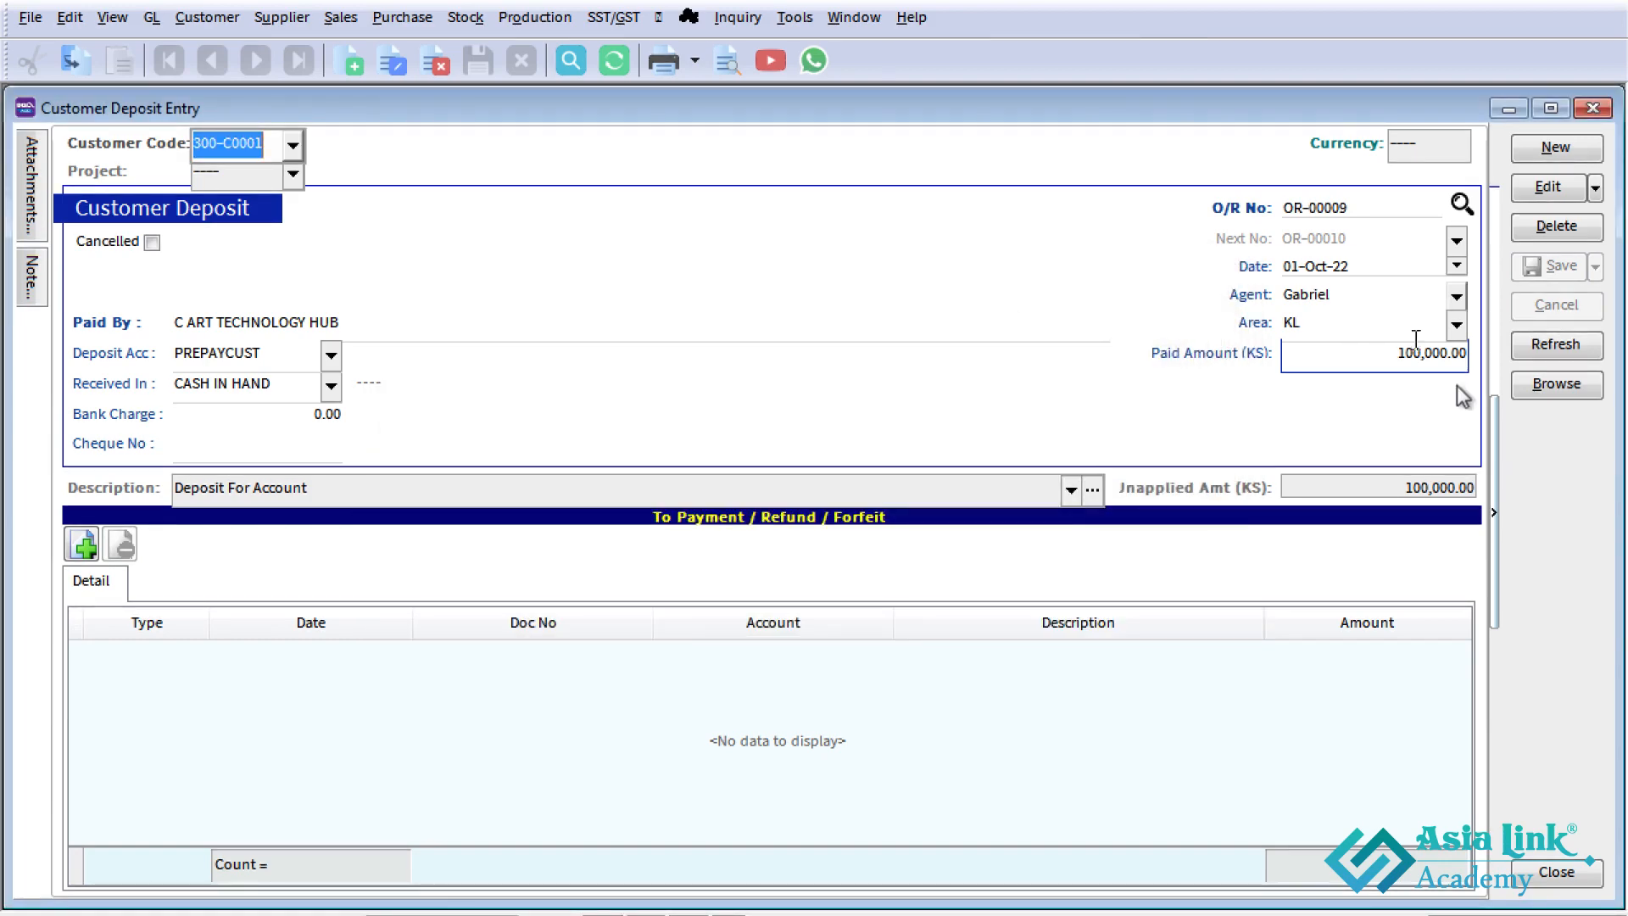
- Browse the customer deposit list and compare the C ART TECHNOLOGY HUB record's amount with its deposit amount
left_click(1533, 384)
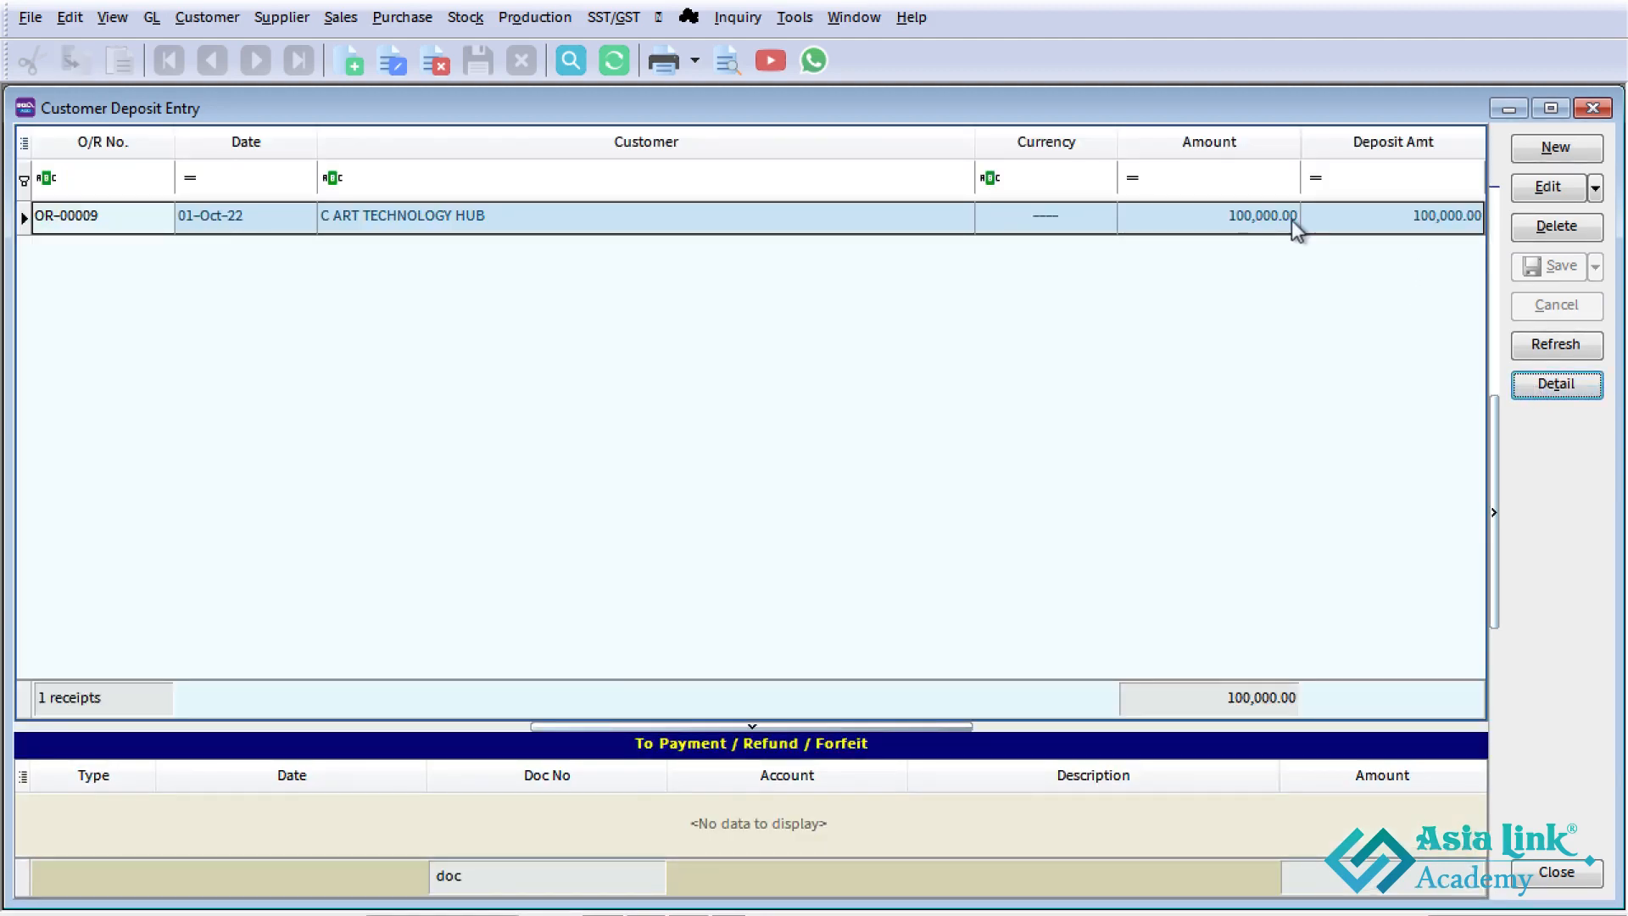
left_click(1248, 221)
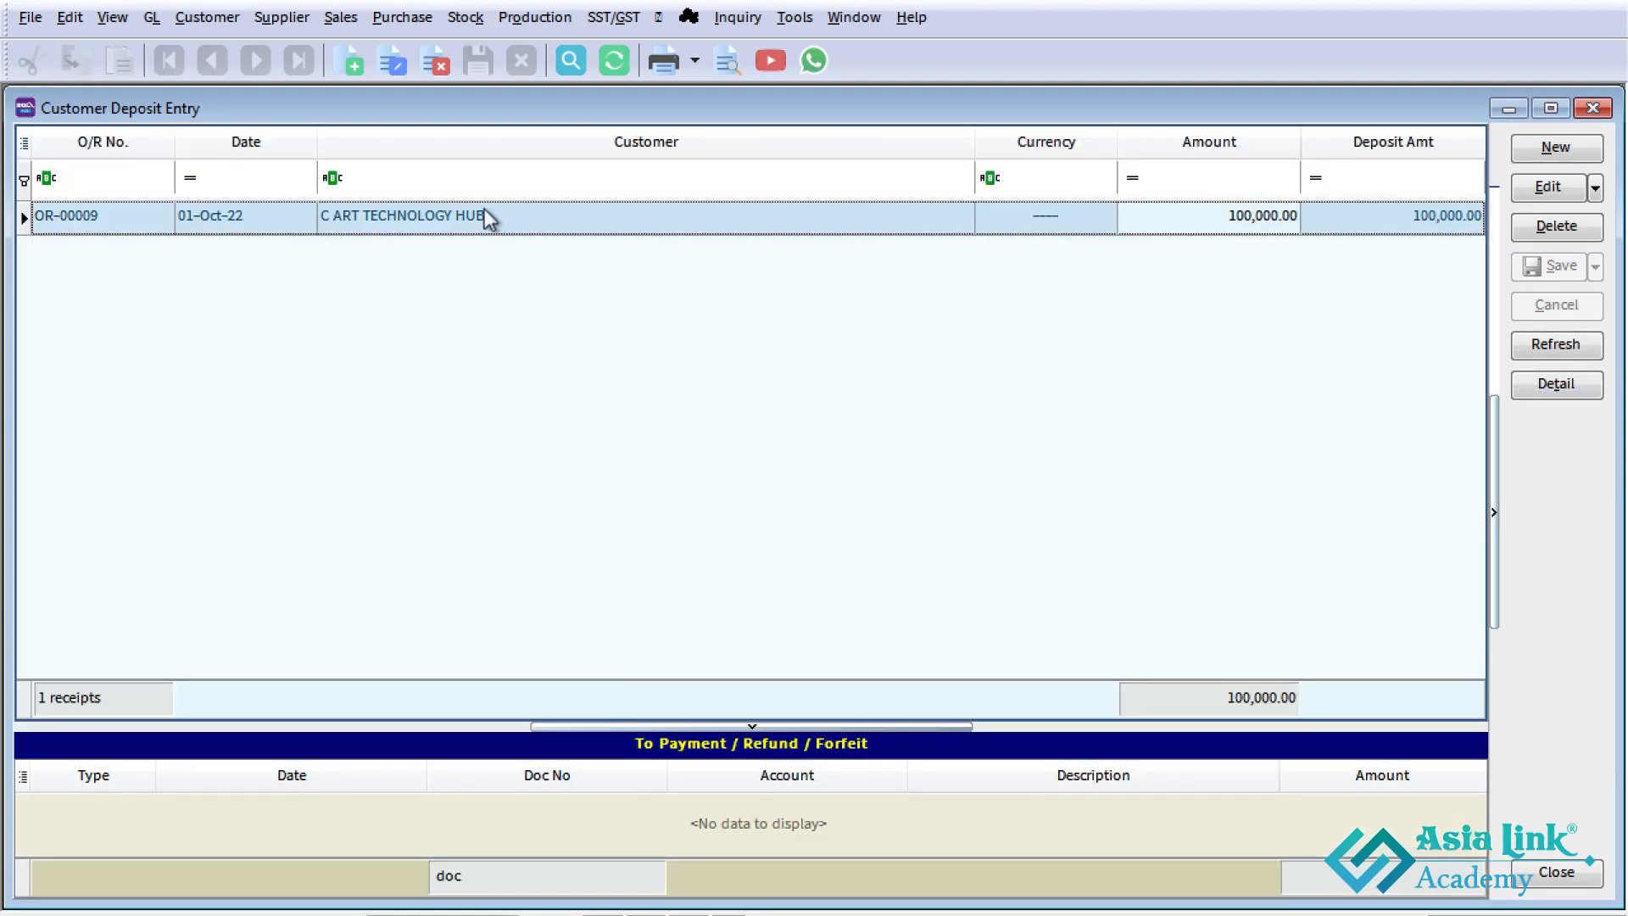
left_click(628, 217)
left_click(1220, 230)
left_click(1391, 230)
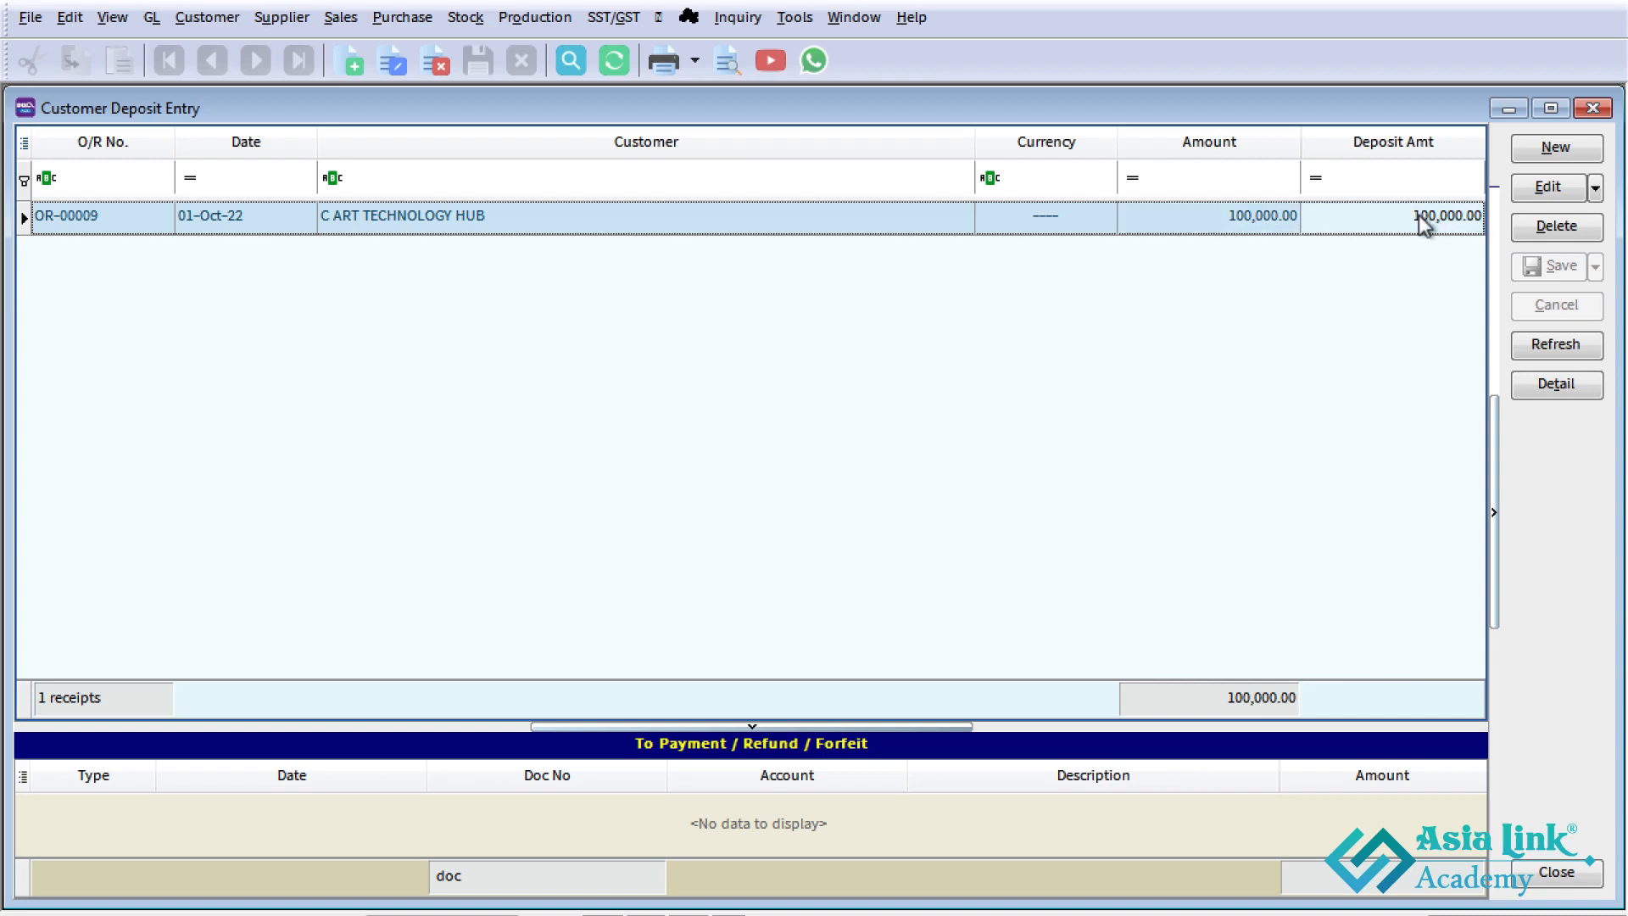
left_click(1221, 217)
- Switch to the Excel sheet to check the Case Study 1 customer invoice row, and return to SQL Account
key("alt+Tab")
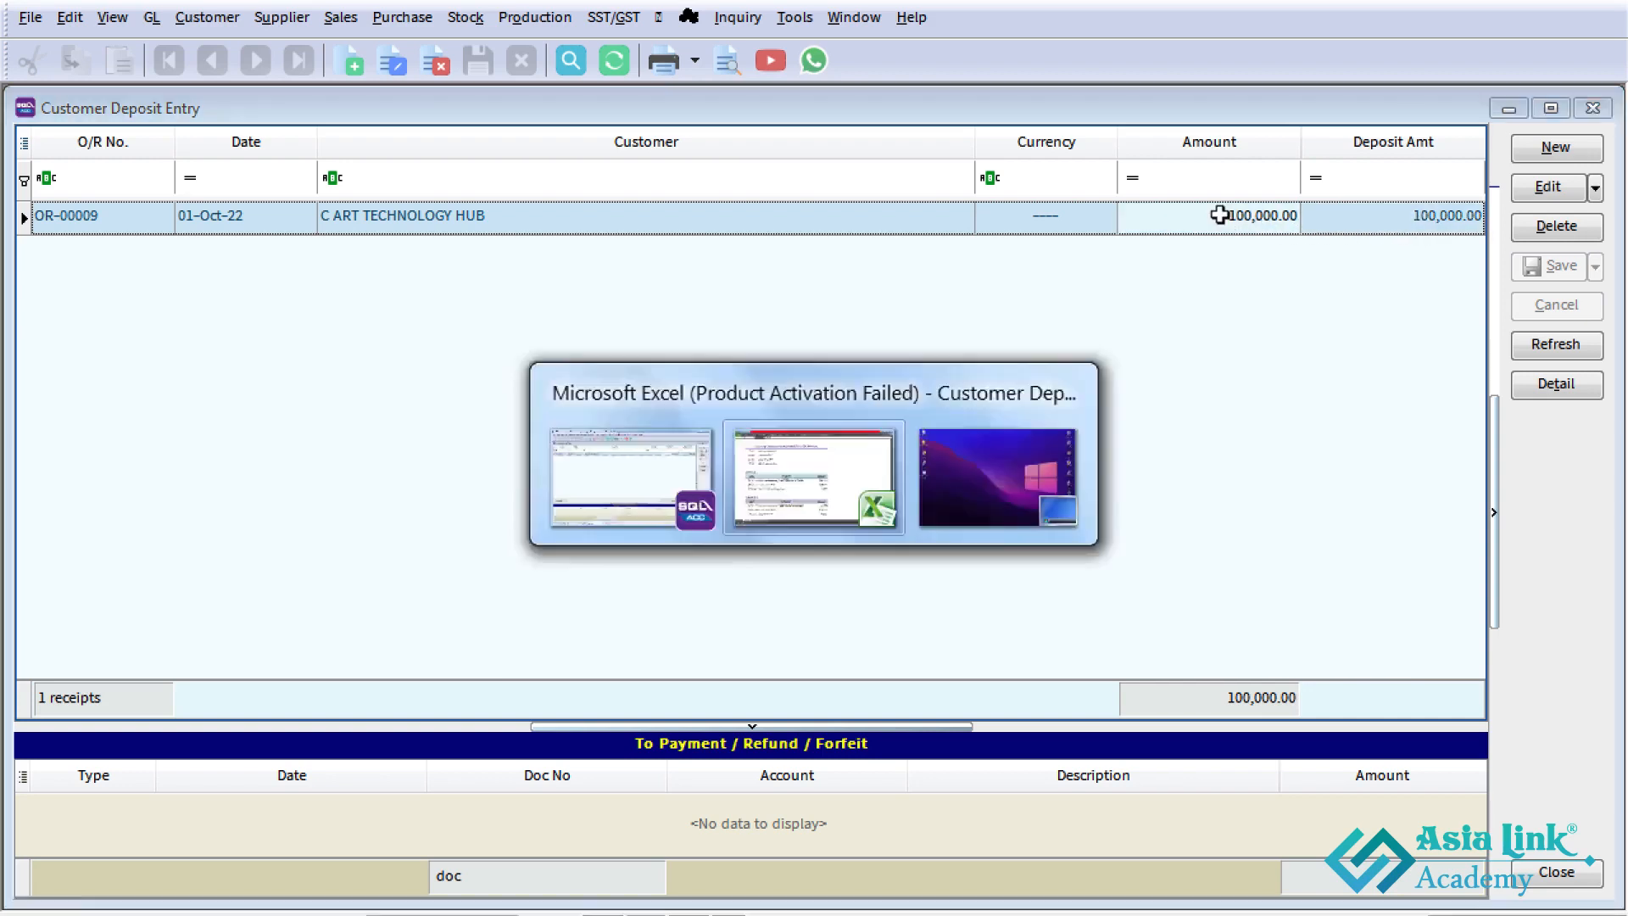
left_click(344, 540)
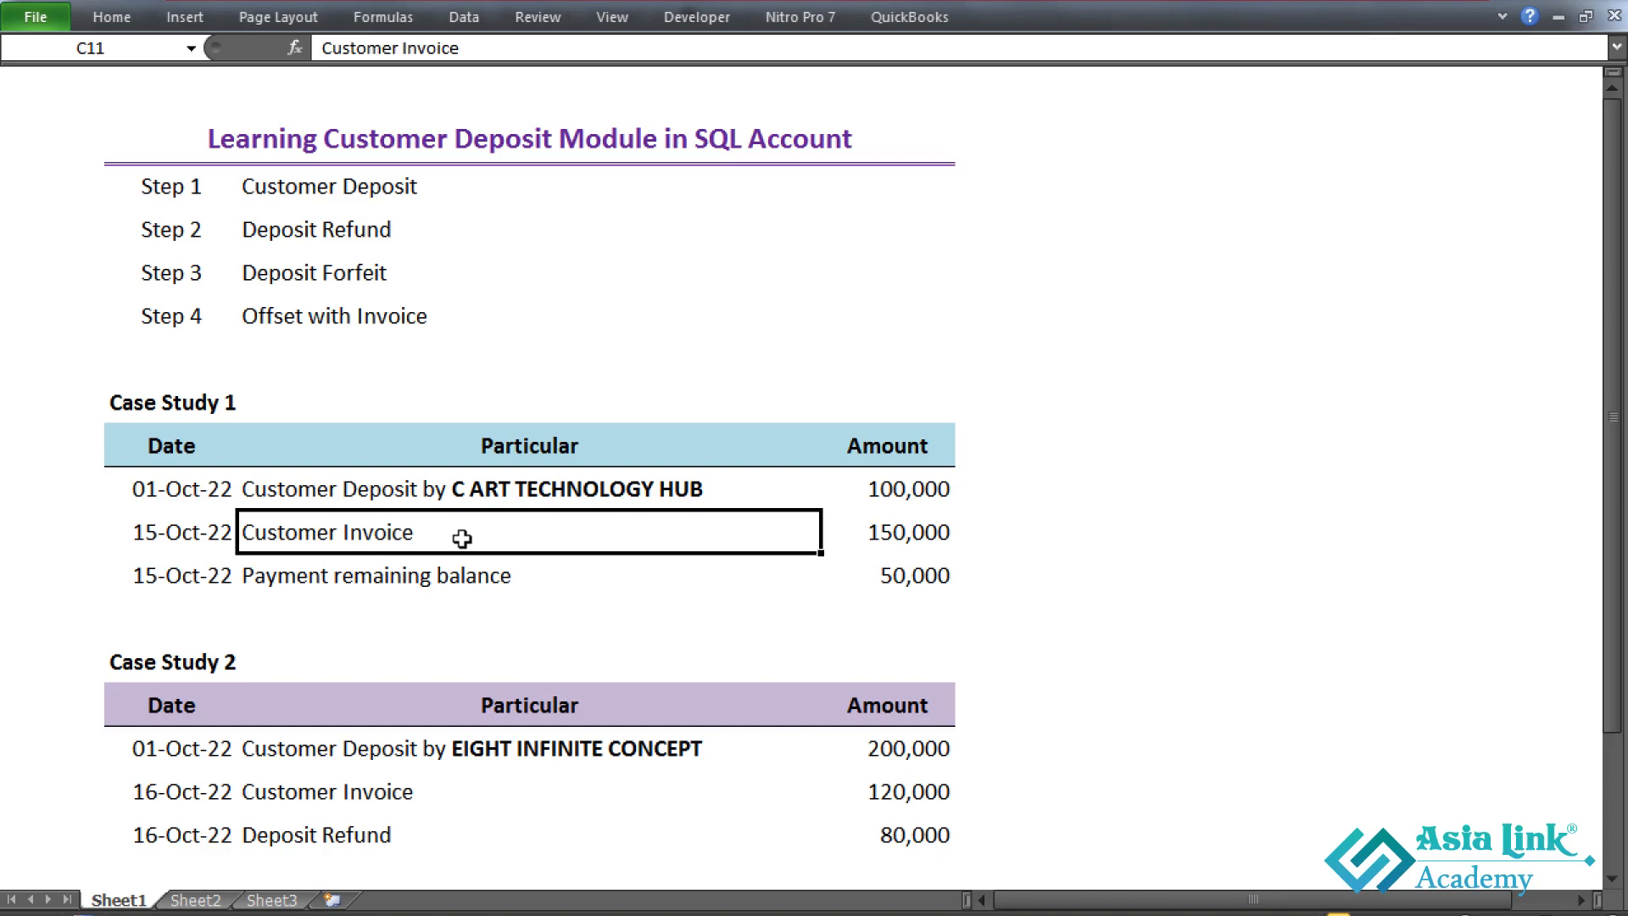
key("alt+Tab")
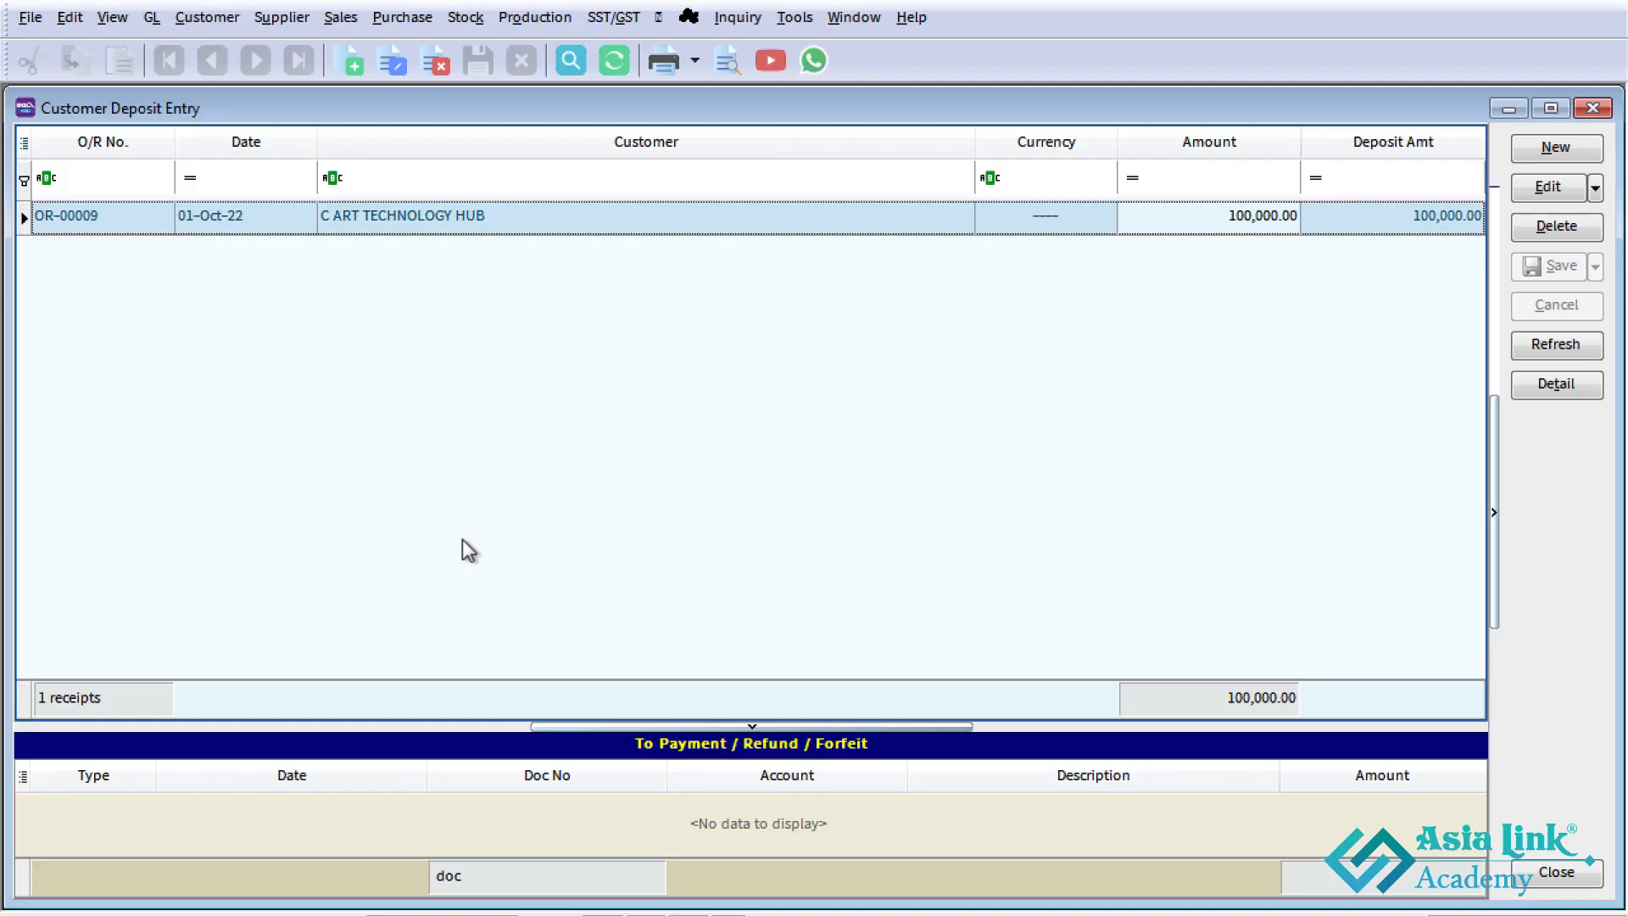
- Close the deposit entry window and start a new sales invoice for C ART TECHNOLOGY HUB
left_click(1583, 115)
left_click(307, 579)
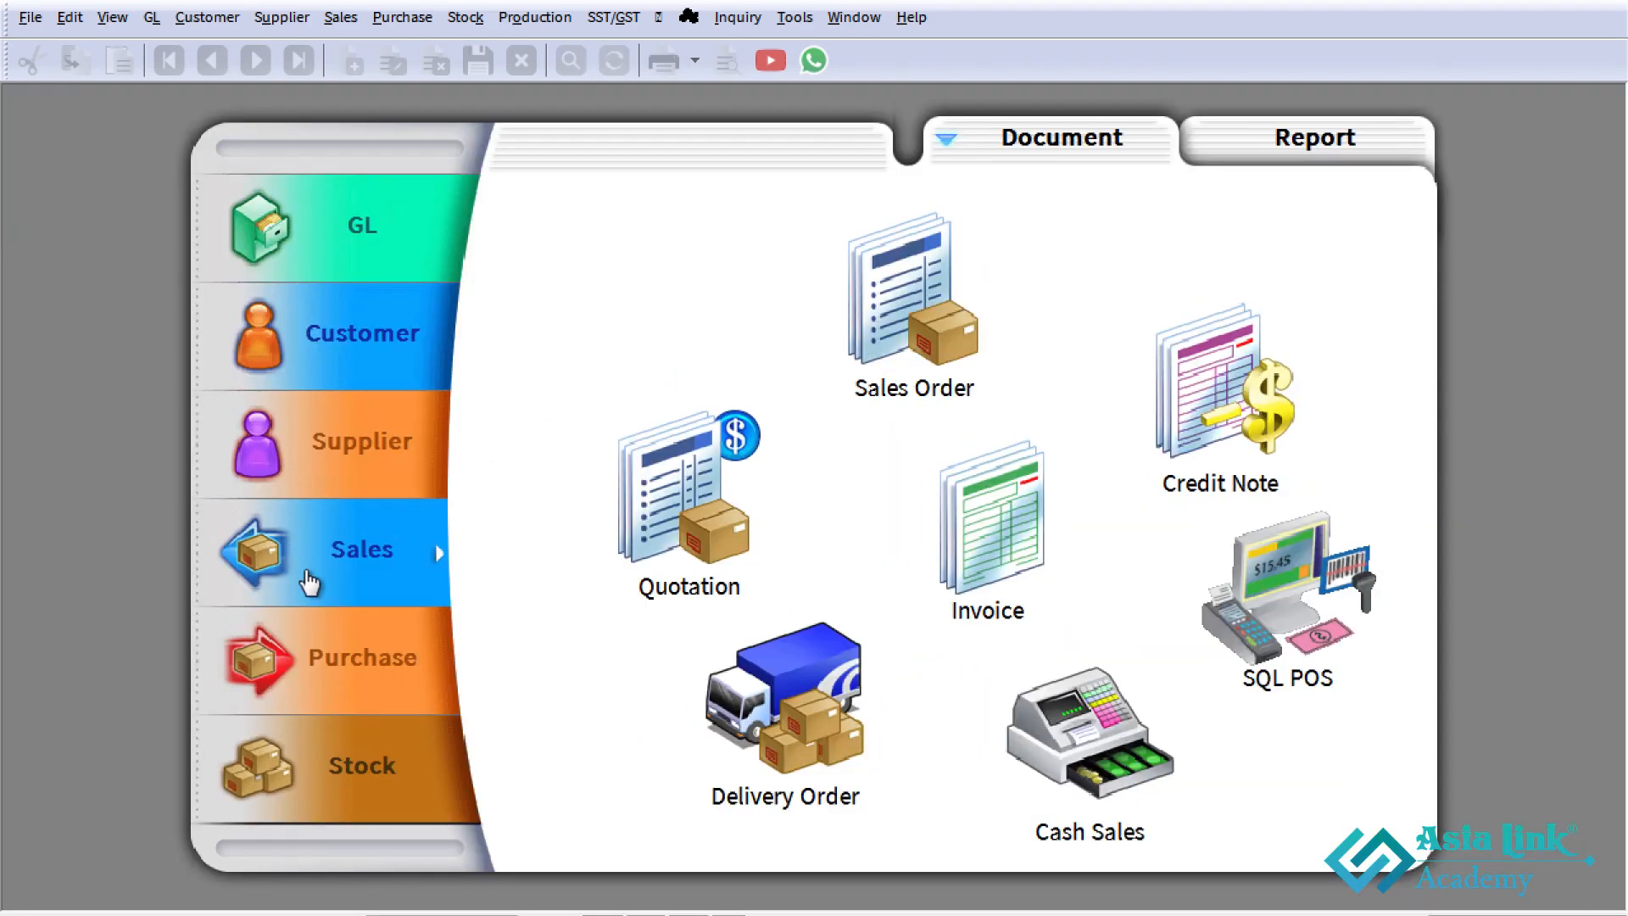
left_click(1007, 566)
left_click(1552, 149)
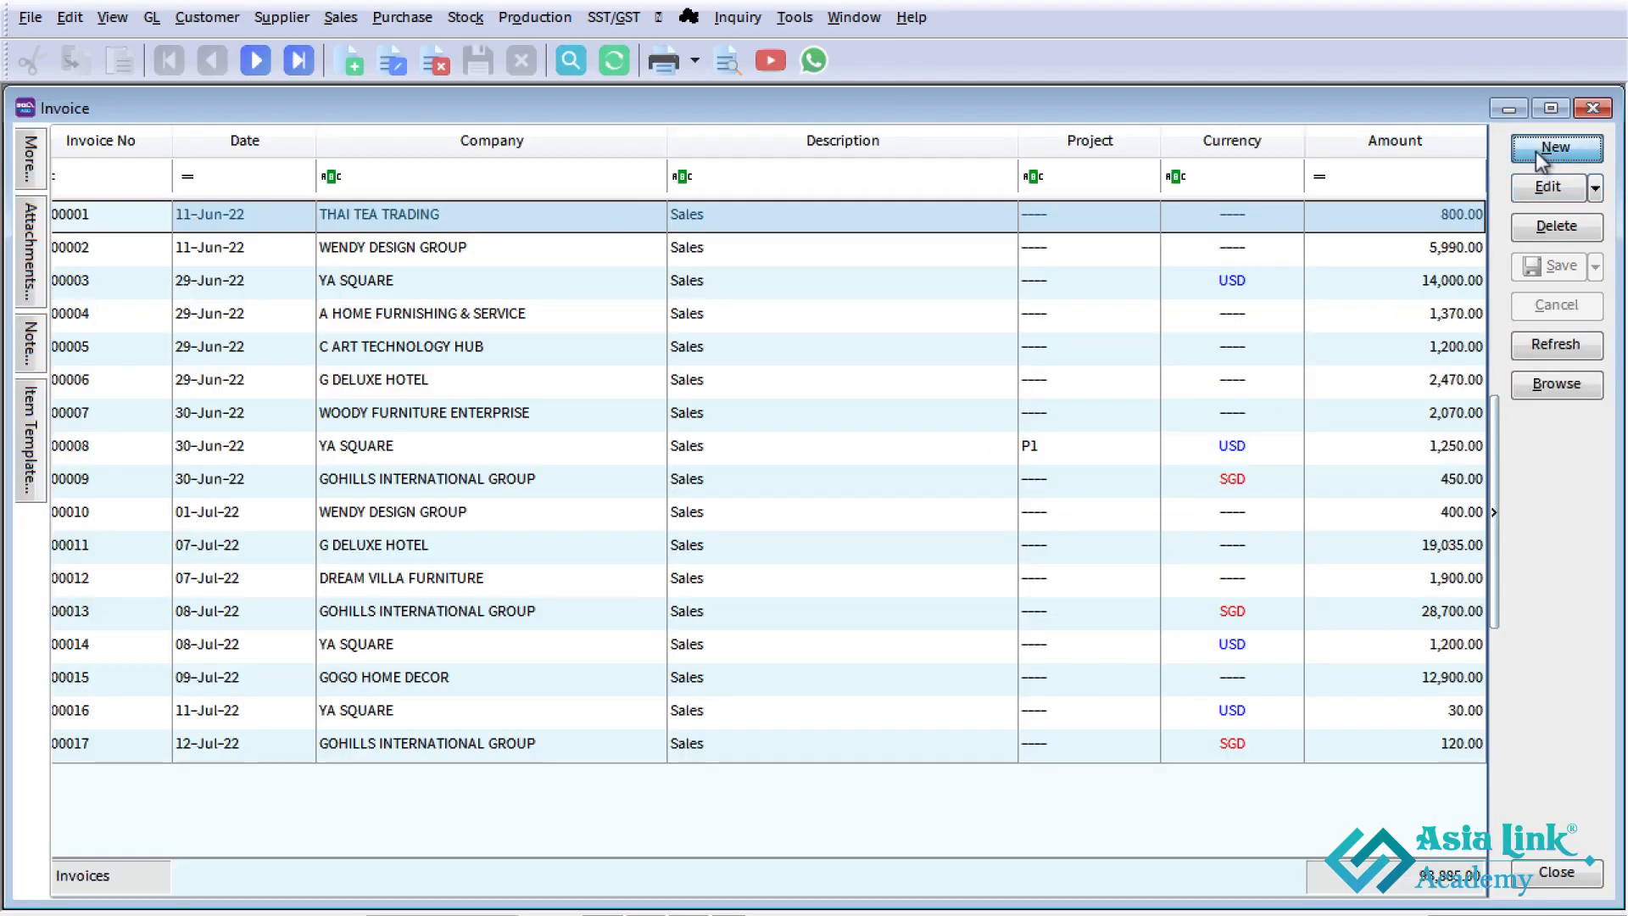
left_click(254, 188)
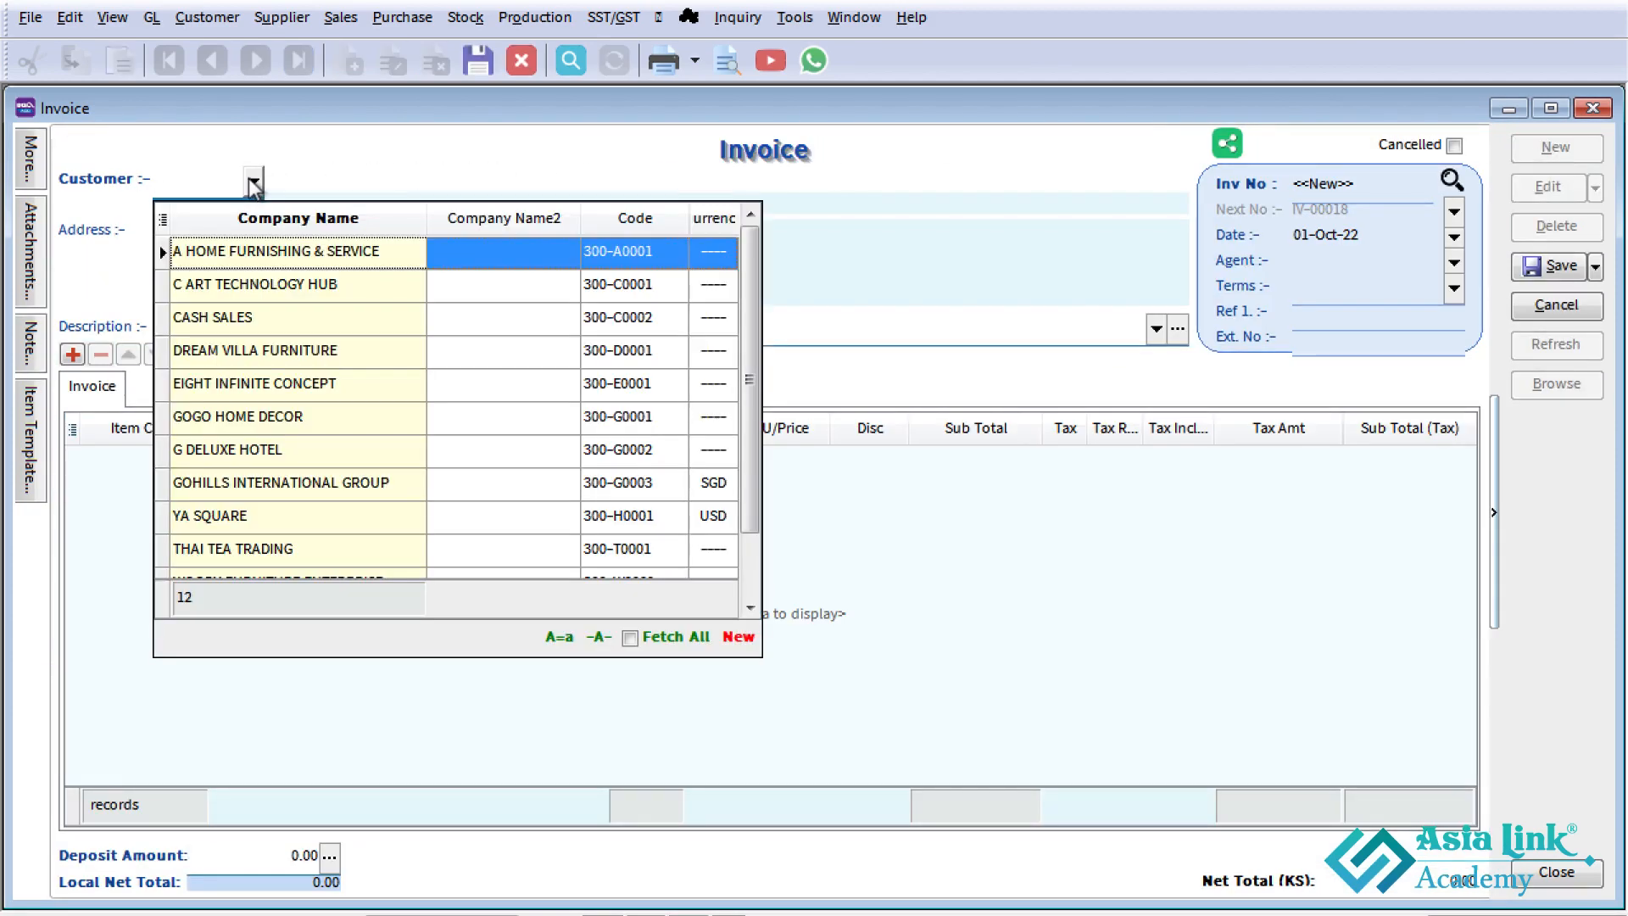
left_click(253, 290)
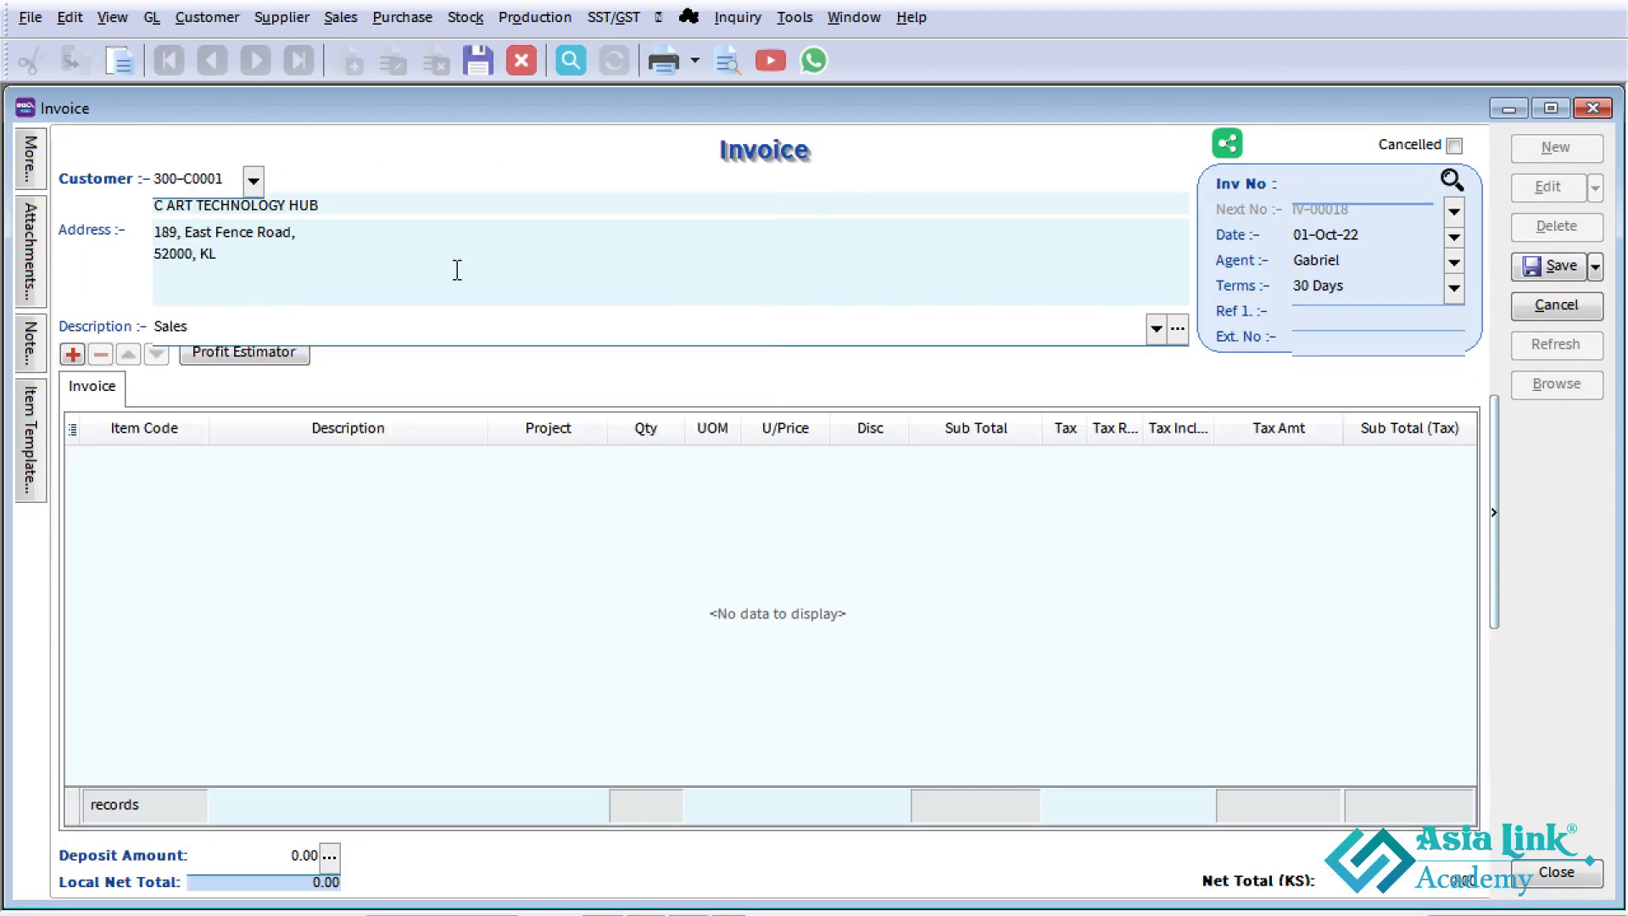
- Set the invoice date to 15-Oct-22
left_click(1301, 234)
type("15")
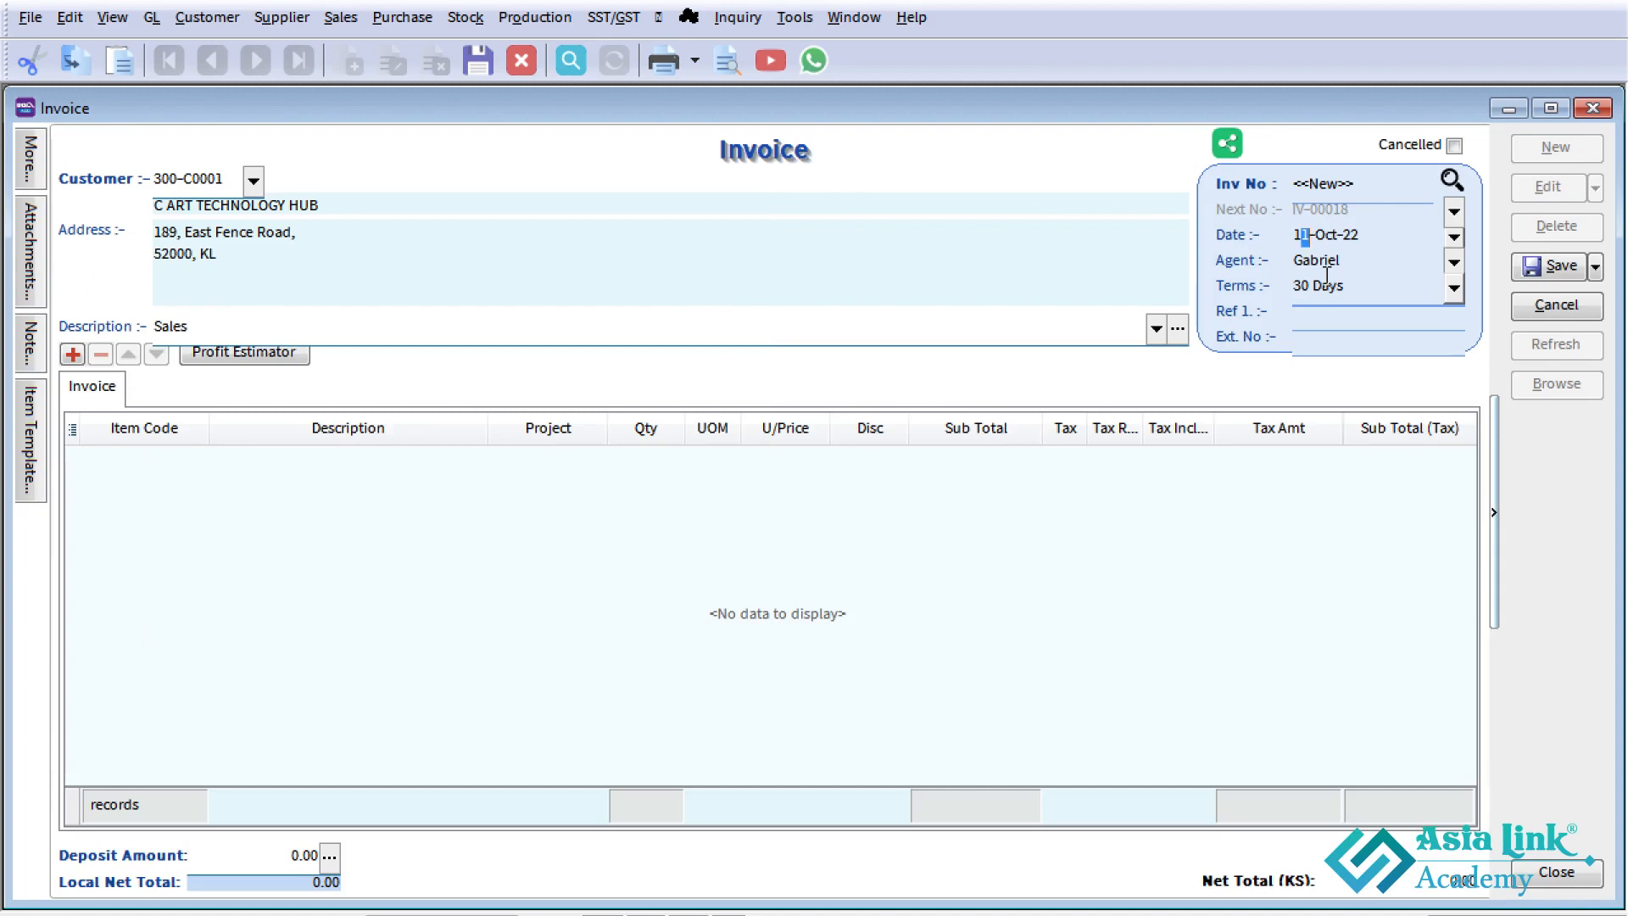
key("Tab")
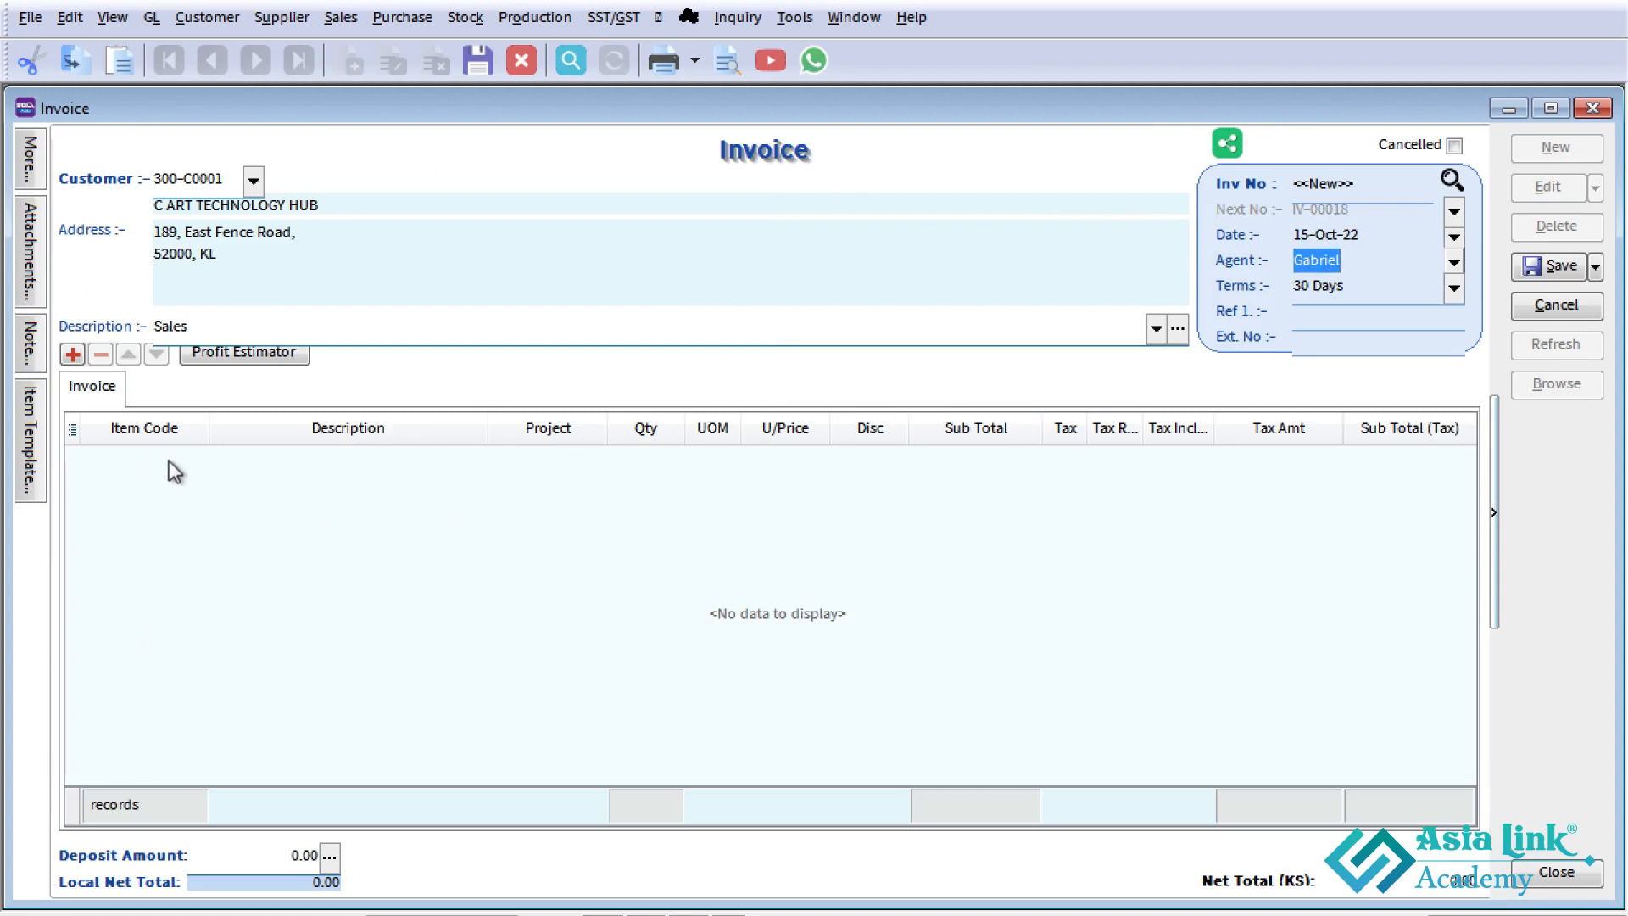
- Add a line to the invoice with the item BOM-01/Black
left_click(197, 467)
left_click(197, 464)
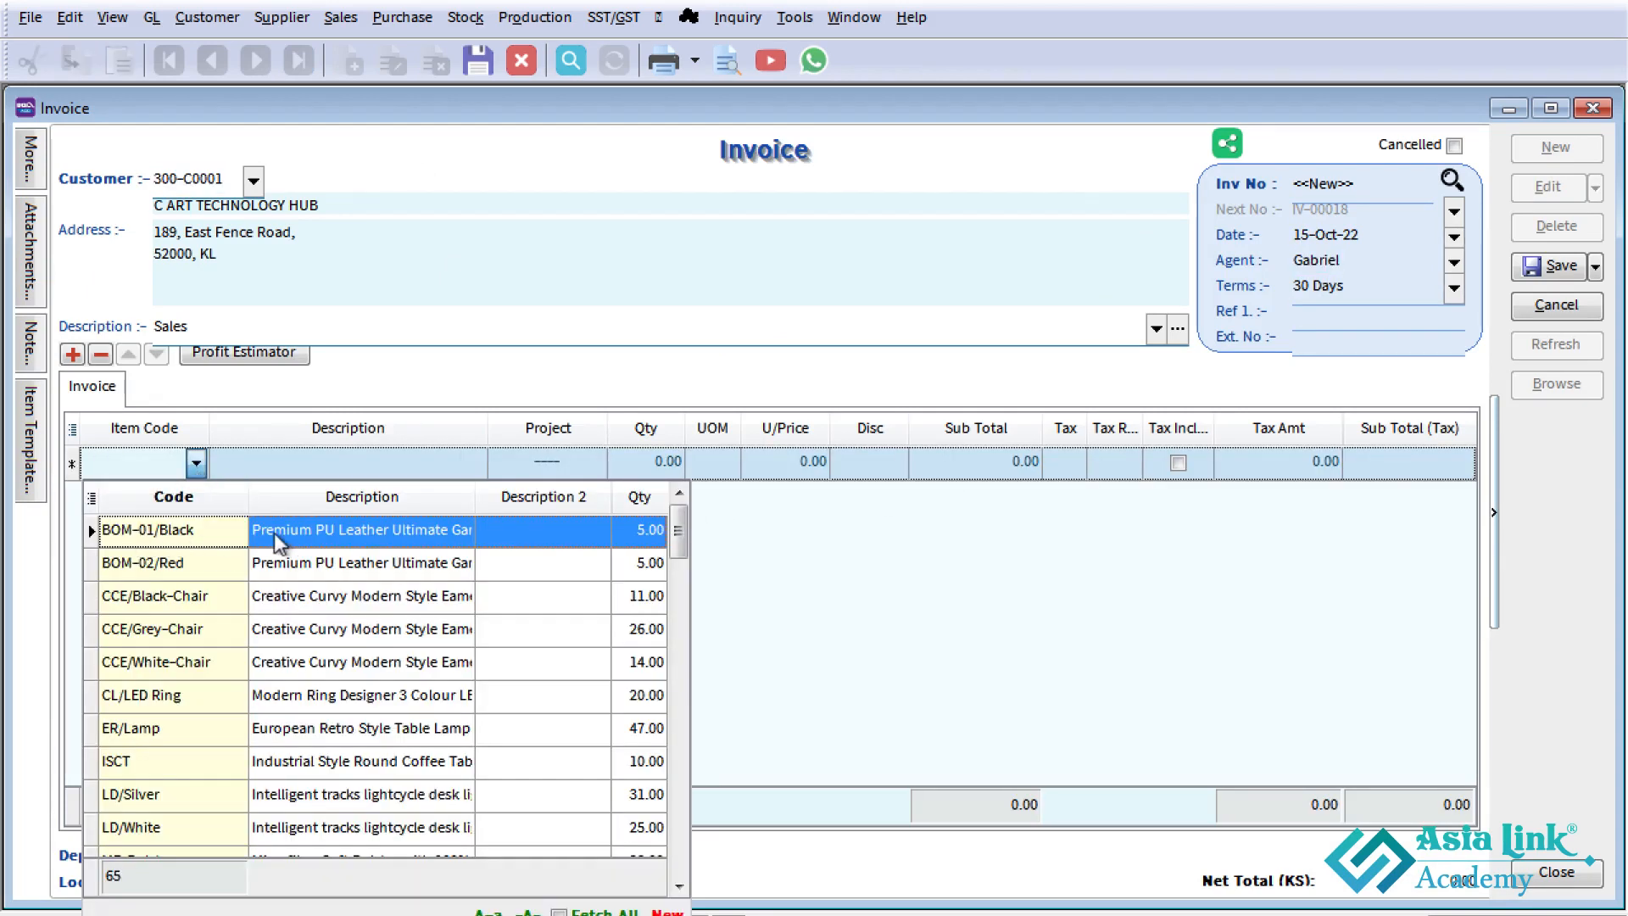
double_click(373, 533)
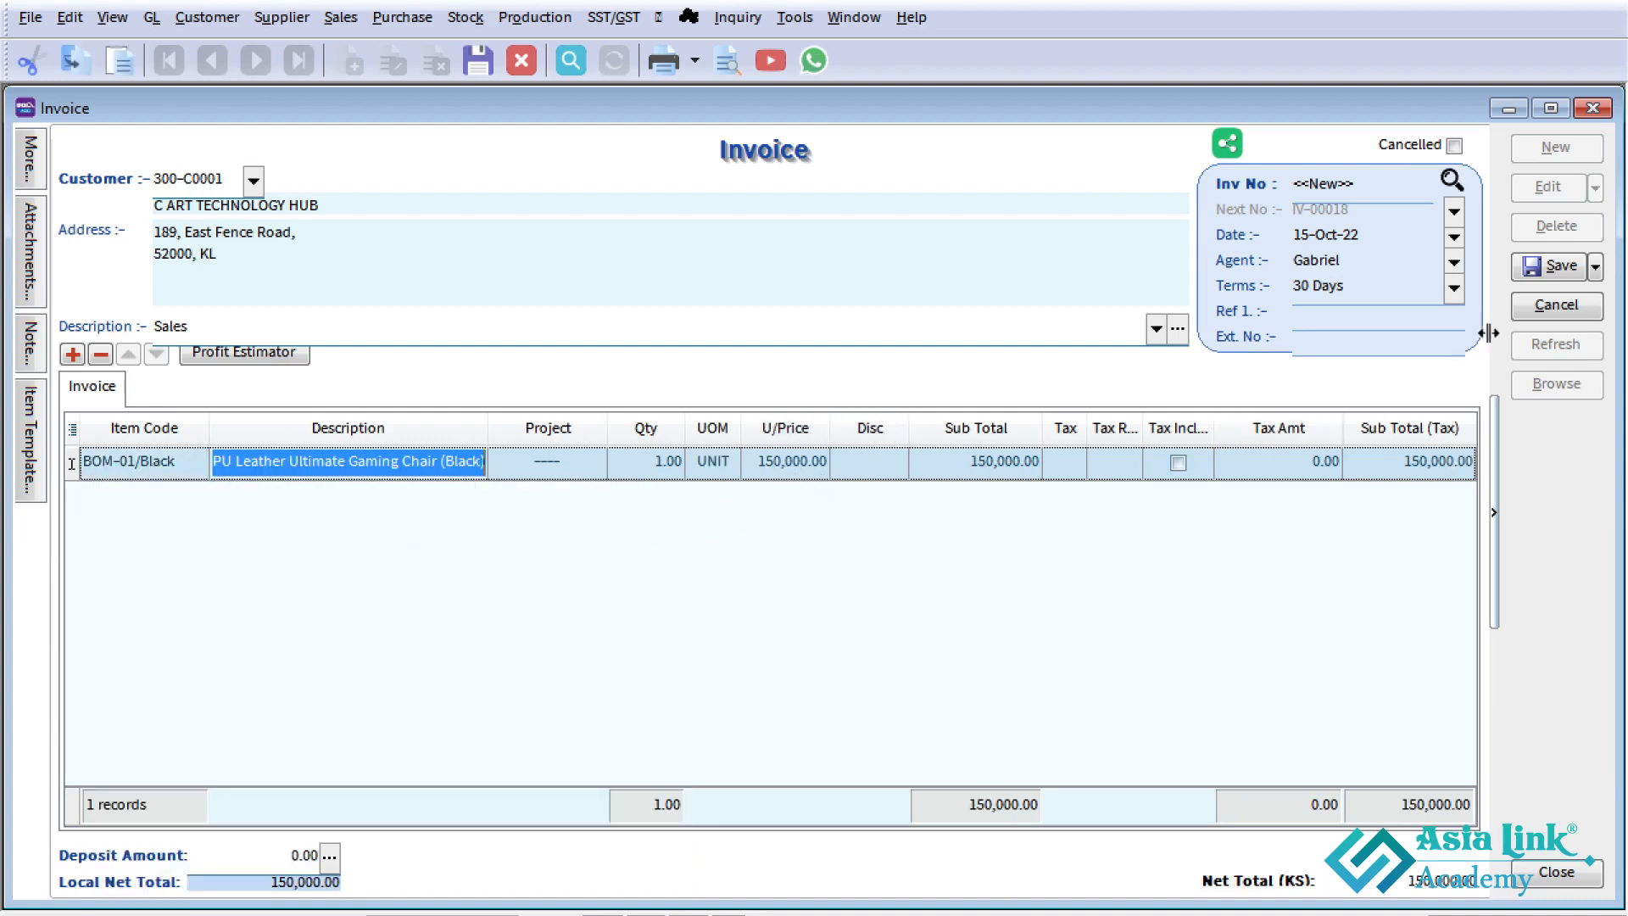
- Save the sales invoice for C ART TECHNOLOGY HUB and close the invoice window
left_click(1558, 266)
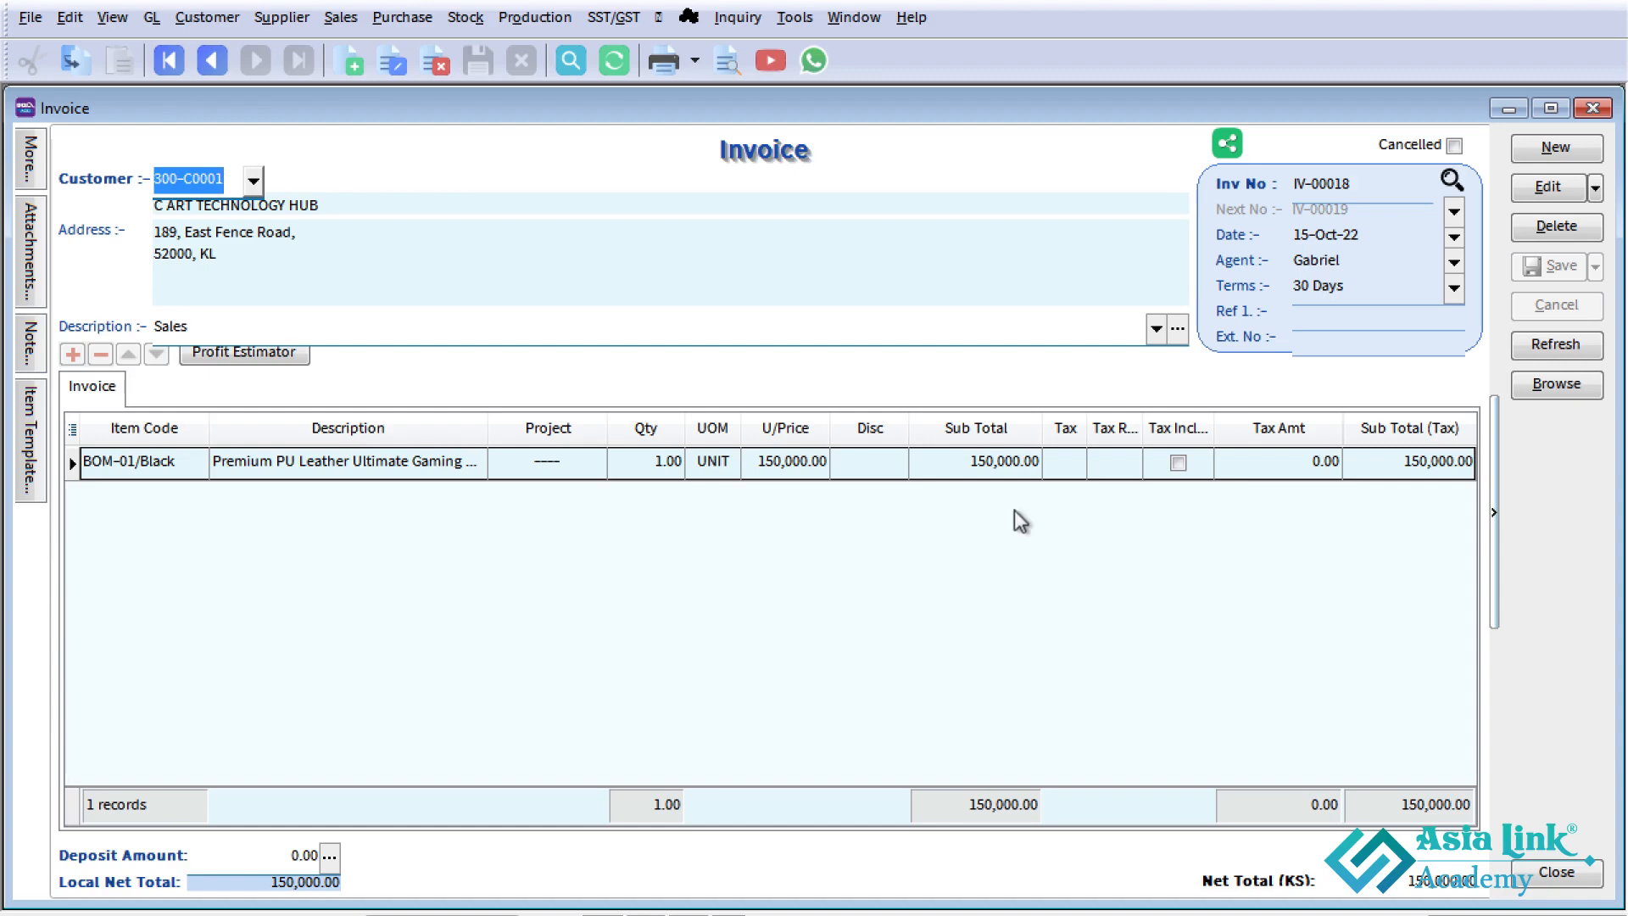
left_click(1592, 108)
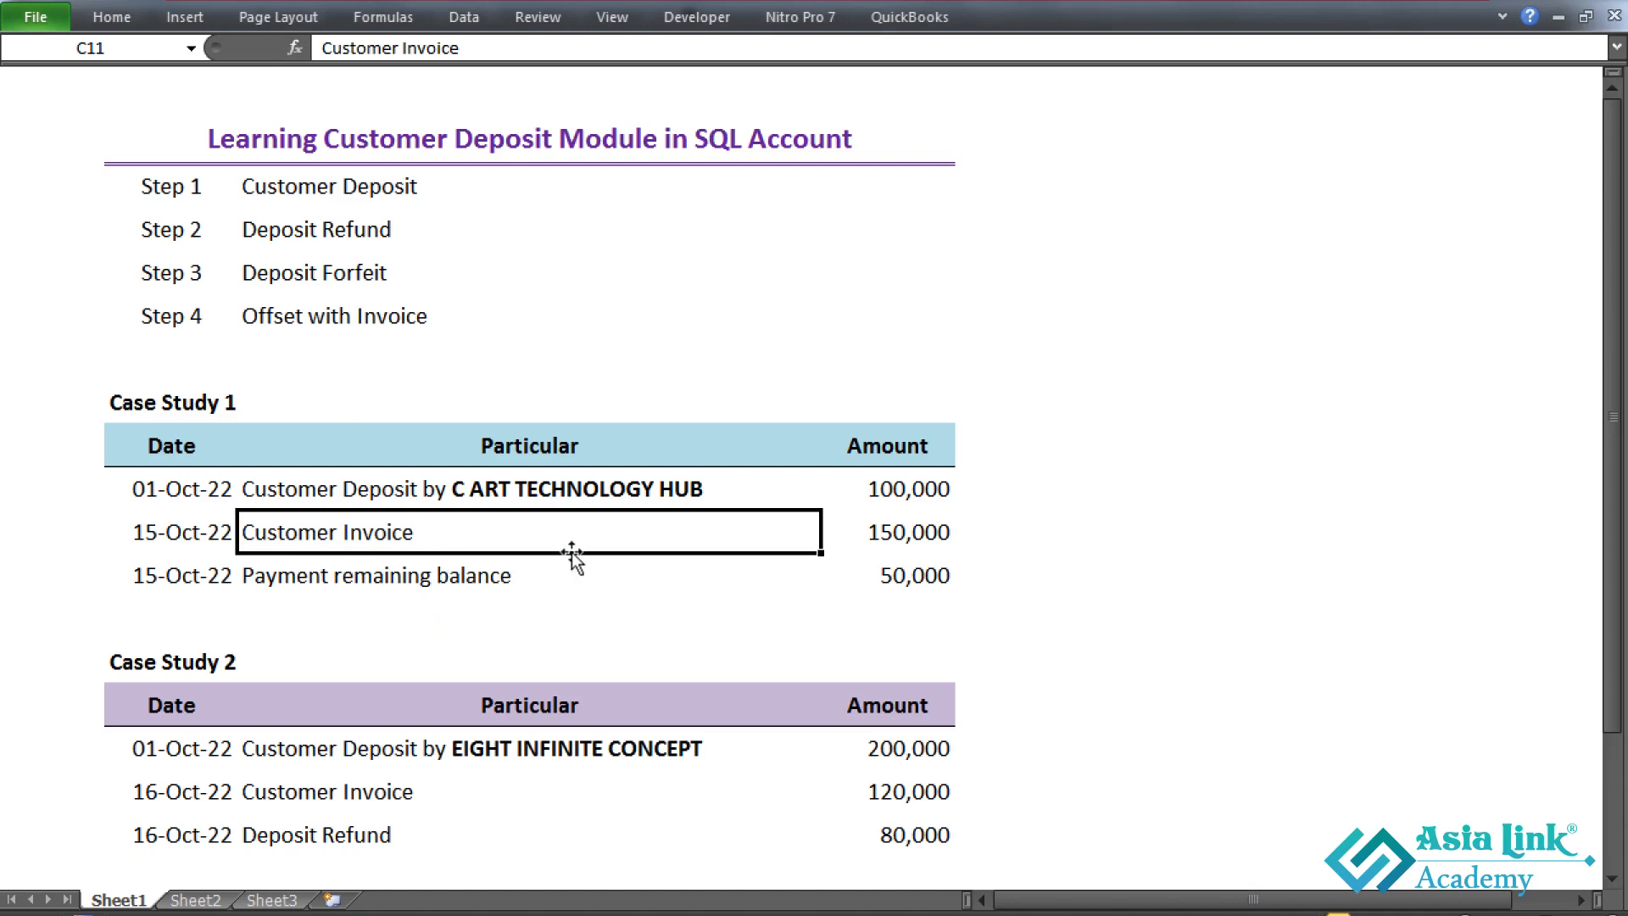
- Check the Offset with Invoice step and the Case Study 1 deposit and invoice amounts in the Excel sheet
left_click(307, 322)
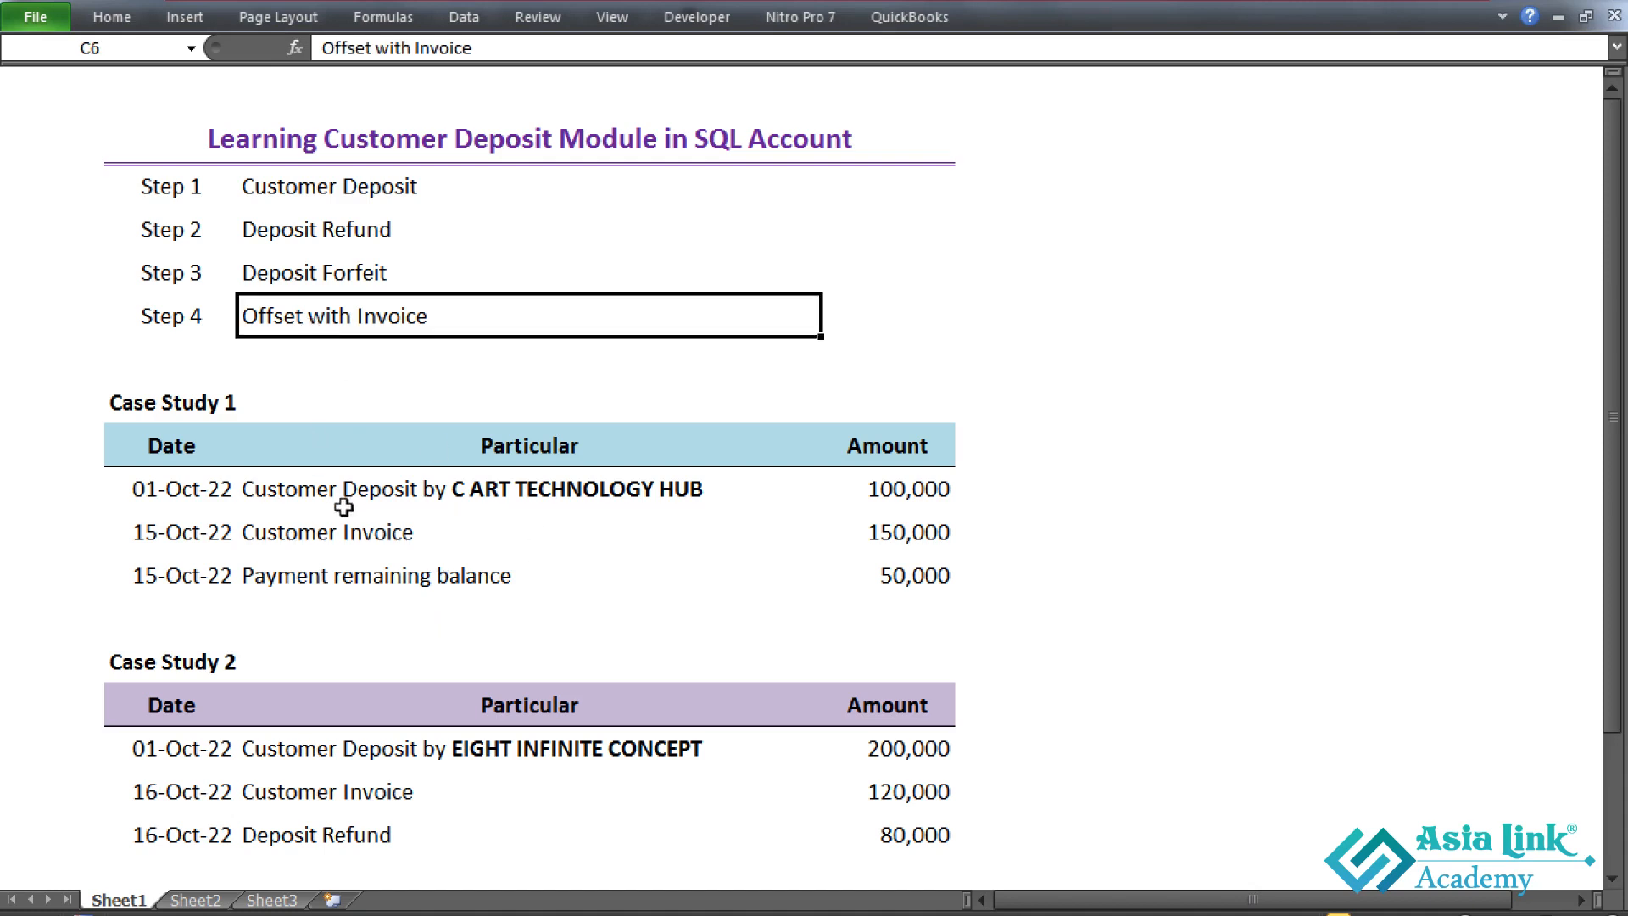
left_click(900, 500)
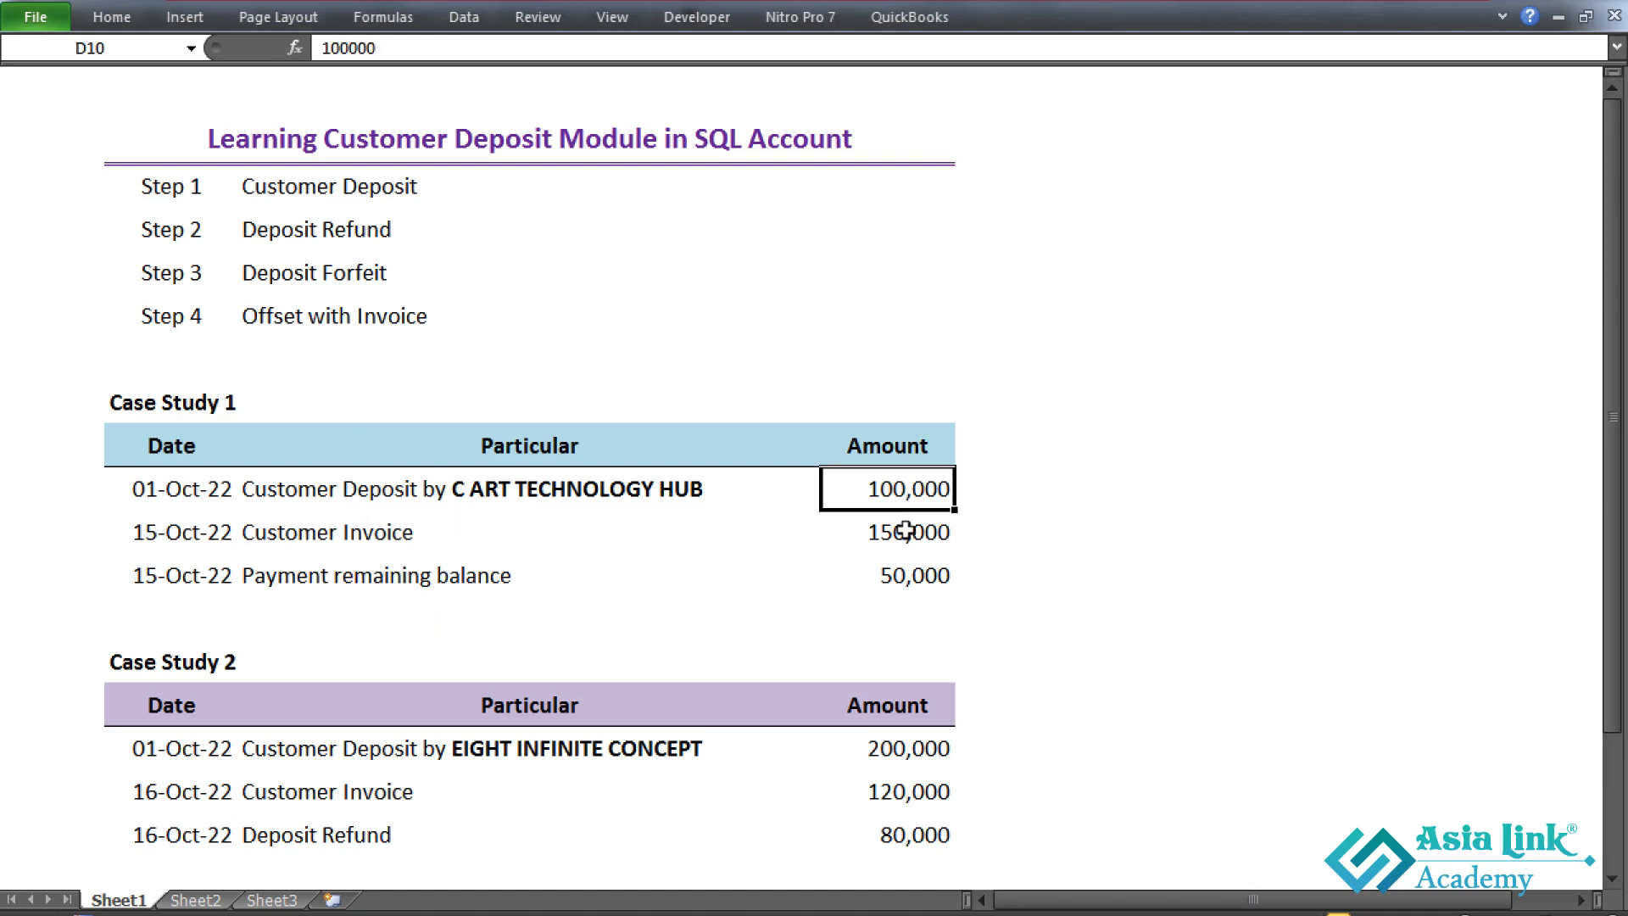
left_click(909, 538)
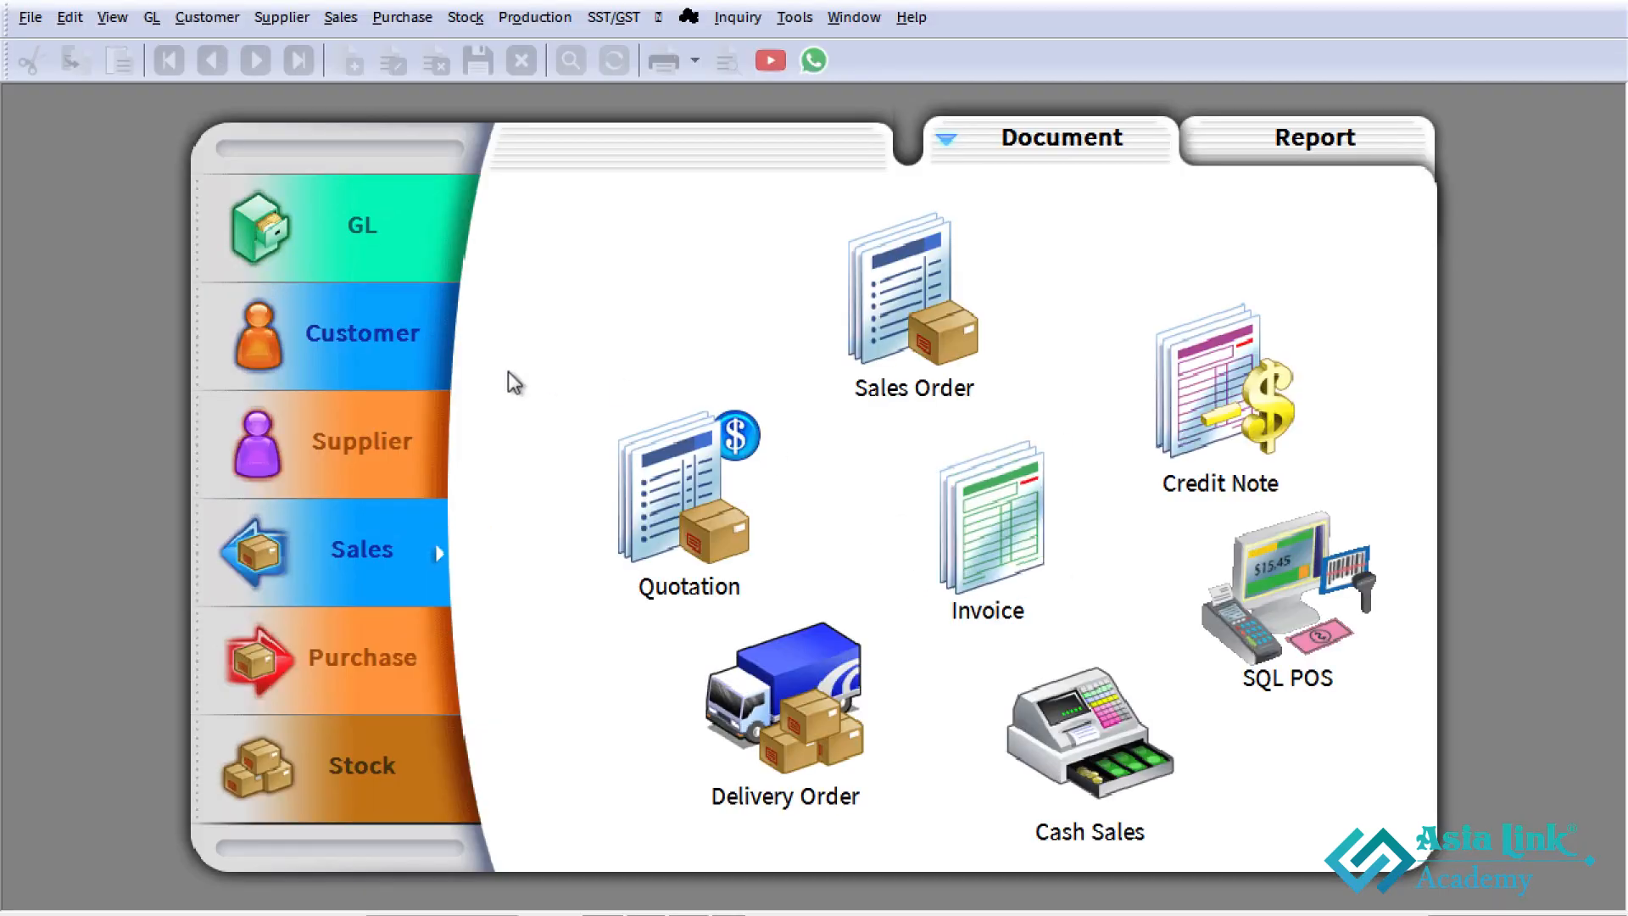
- In SQL Account, start a new customer payment for C ART TECHNOLOGY HUB
left_click(362, 380)
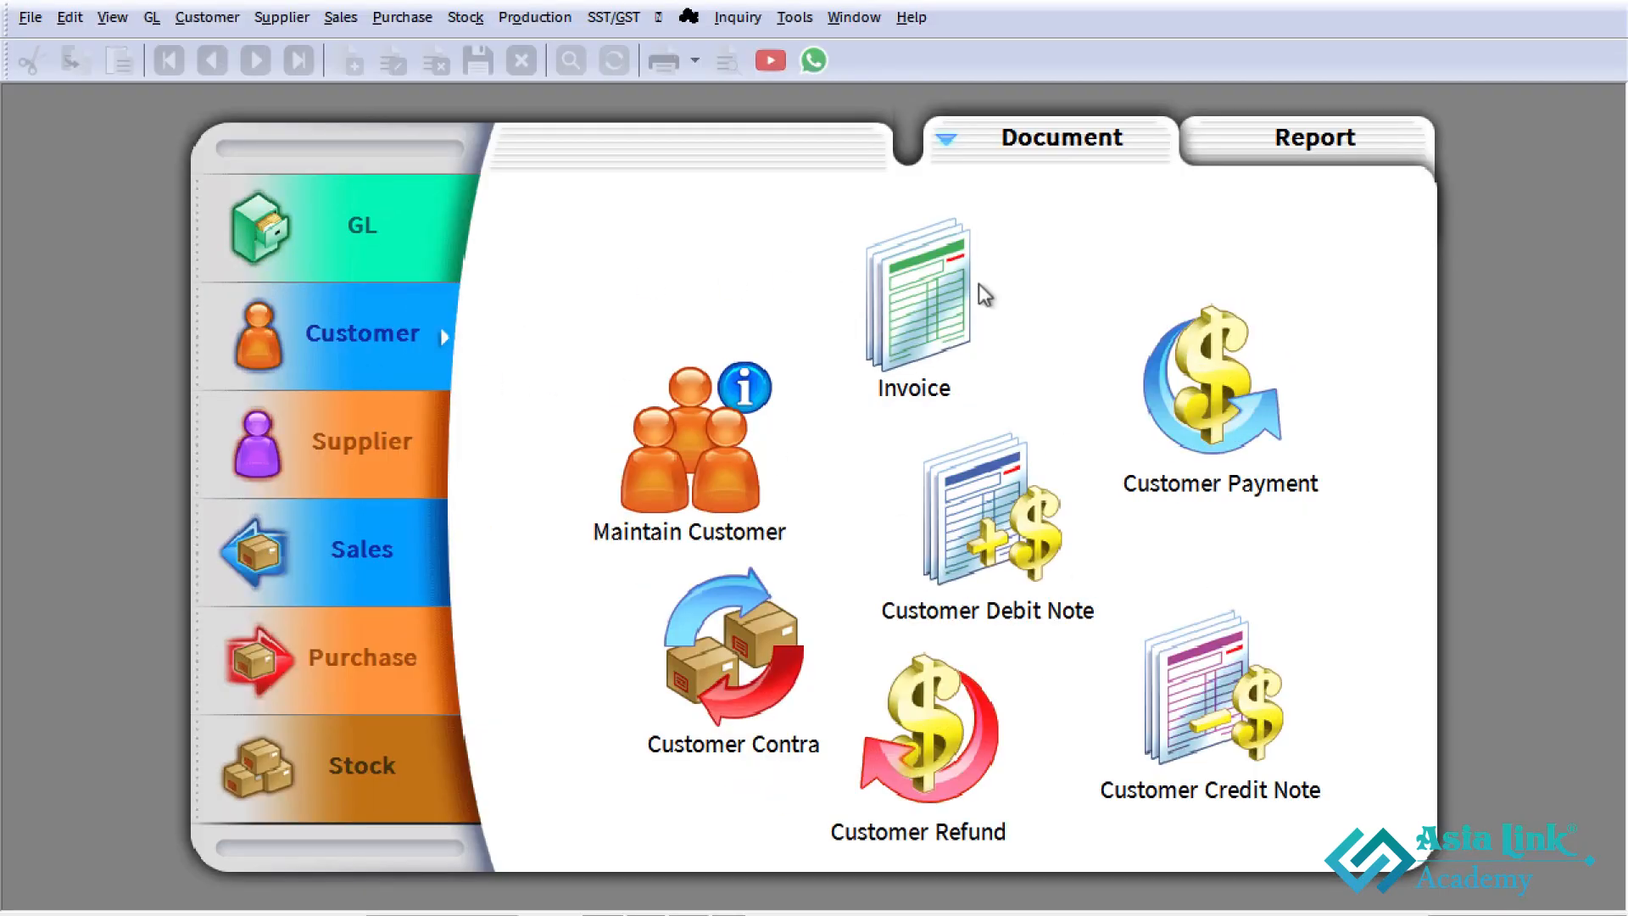
left_click(1196, 428)
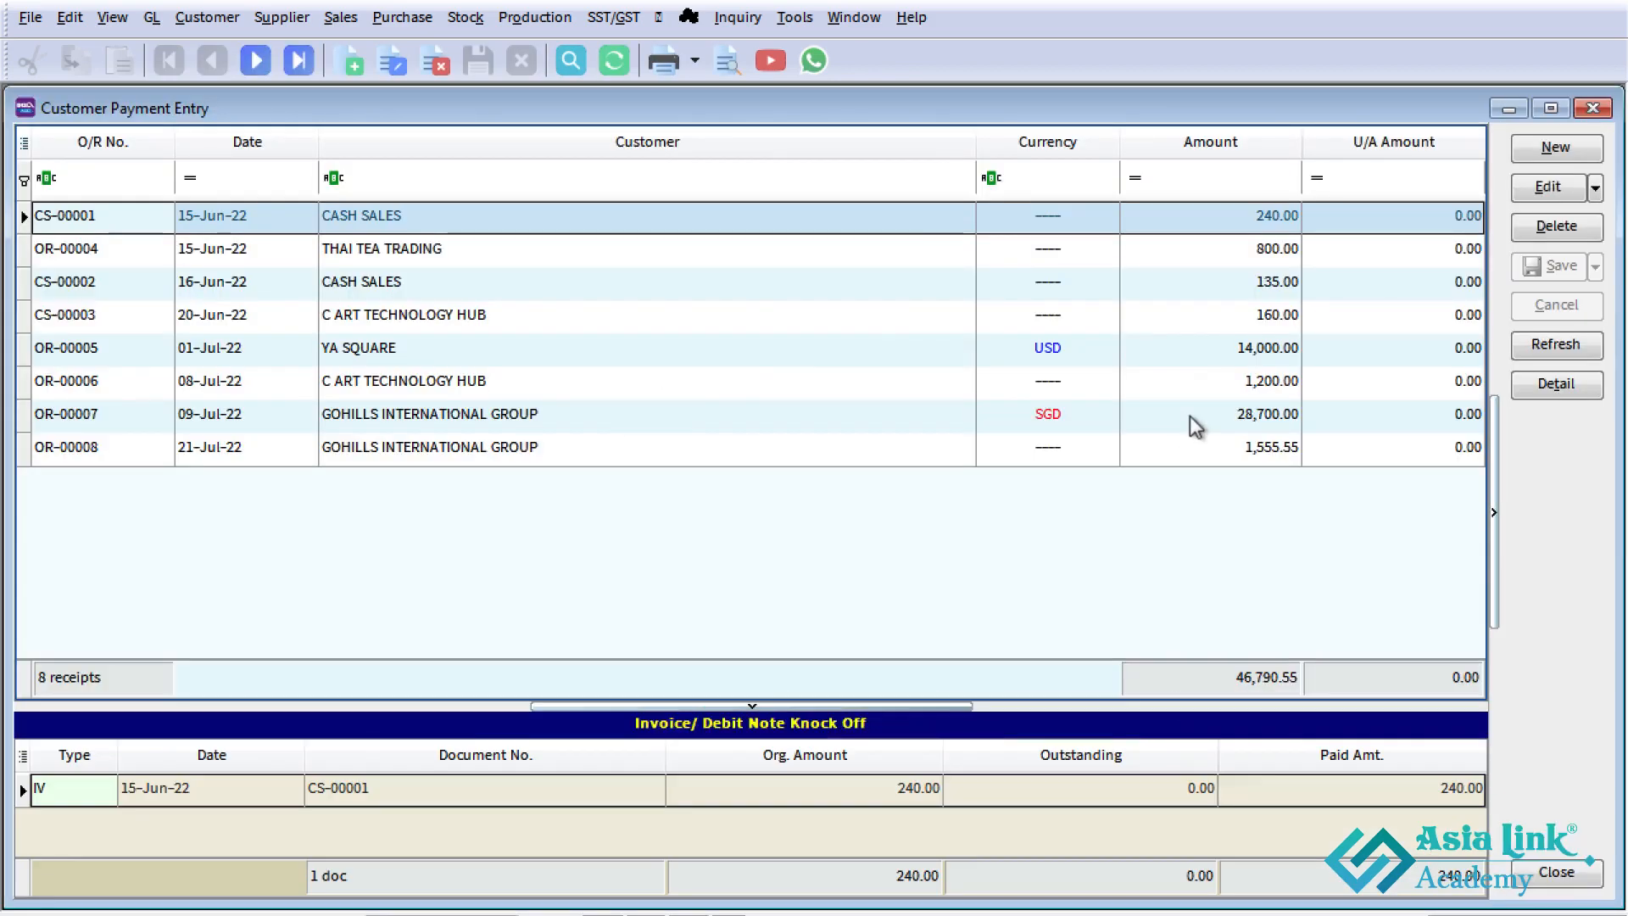
left_click(1540, 159)
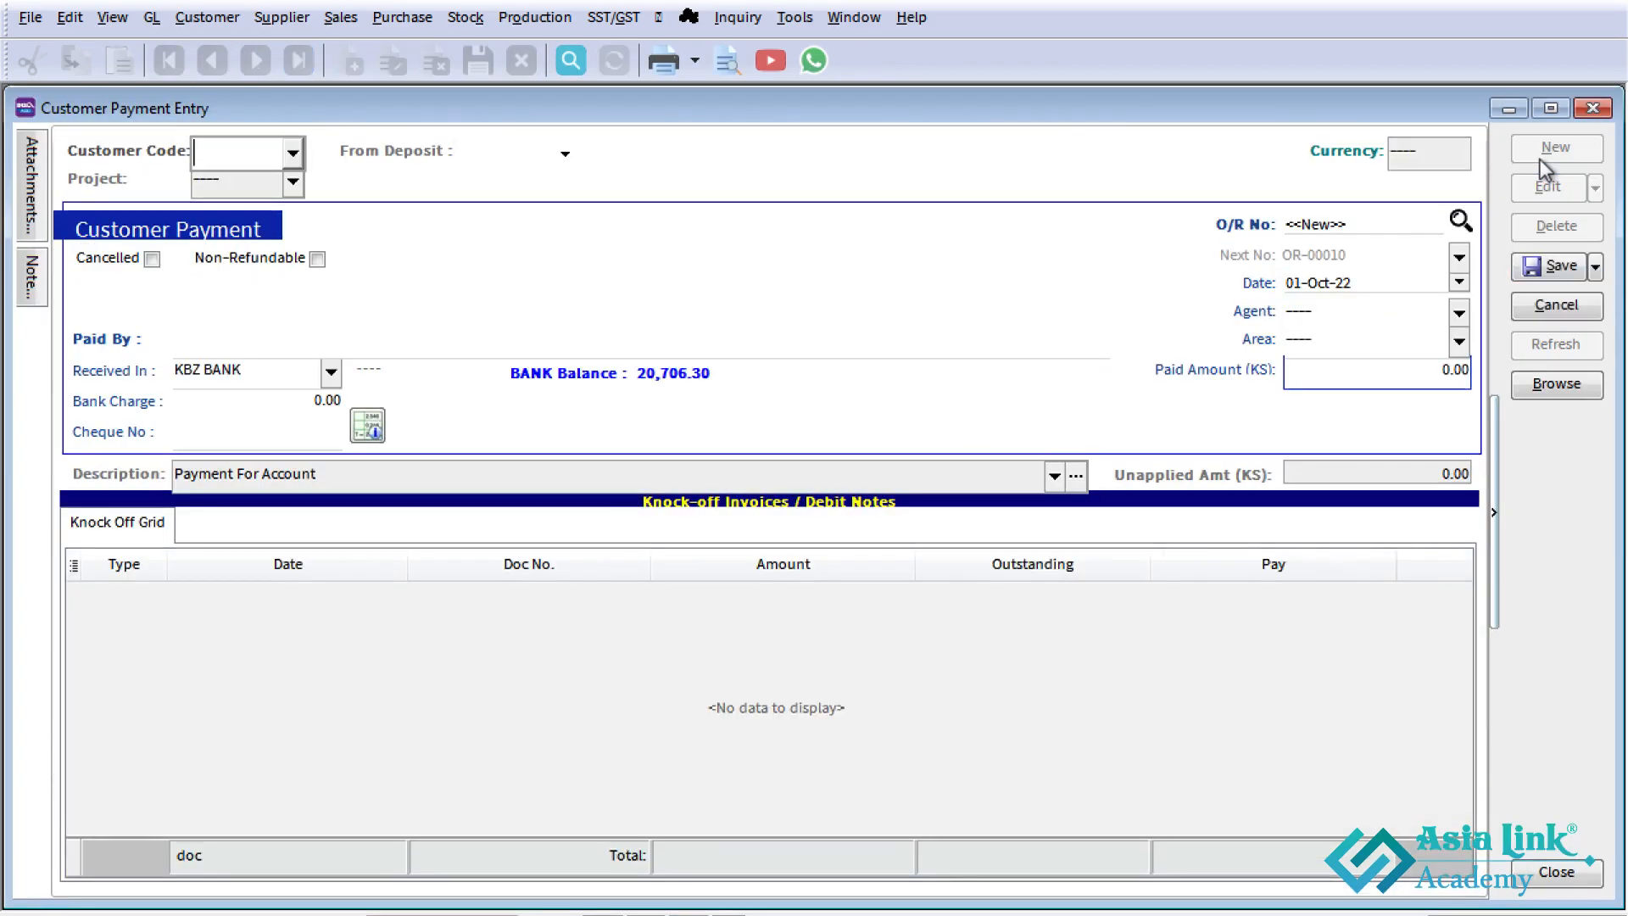
left_click(293, 152)
left_click(292, 255)
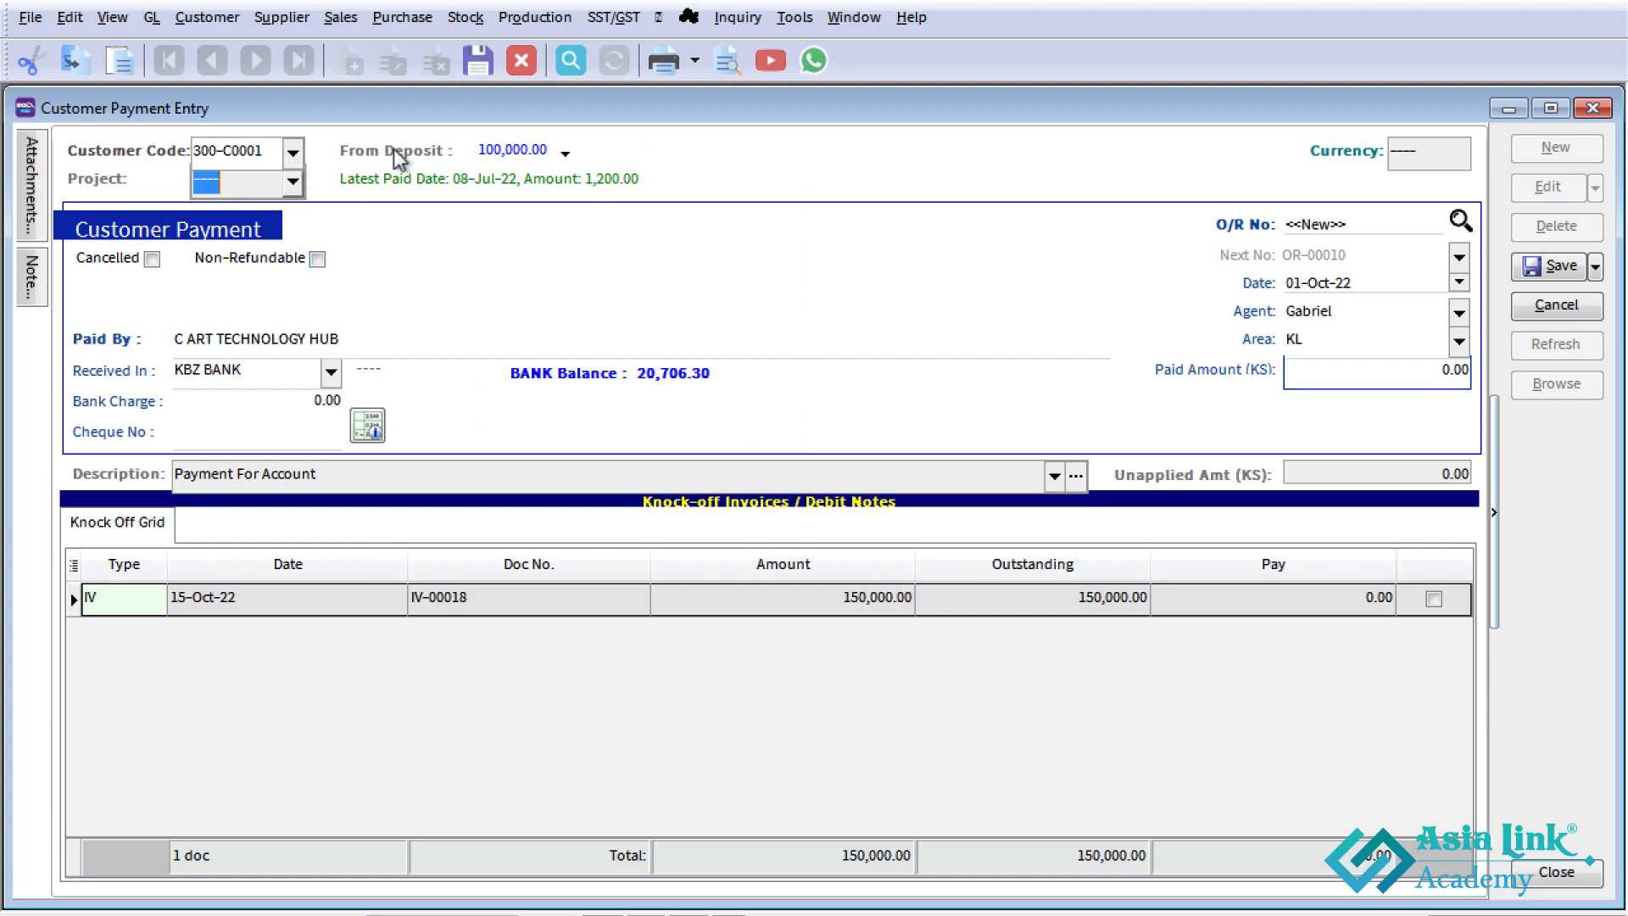
- Draw the payment from the customer's 01-Oct-22 deposit of 100,000 and knock it off against the 15-Oct-22 invoice
left_click(563, 154)
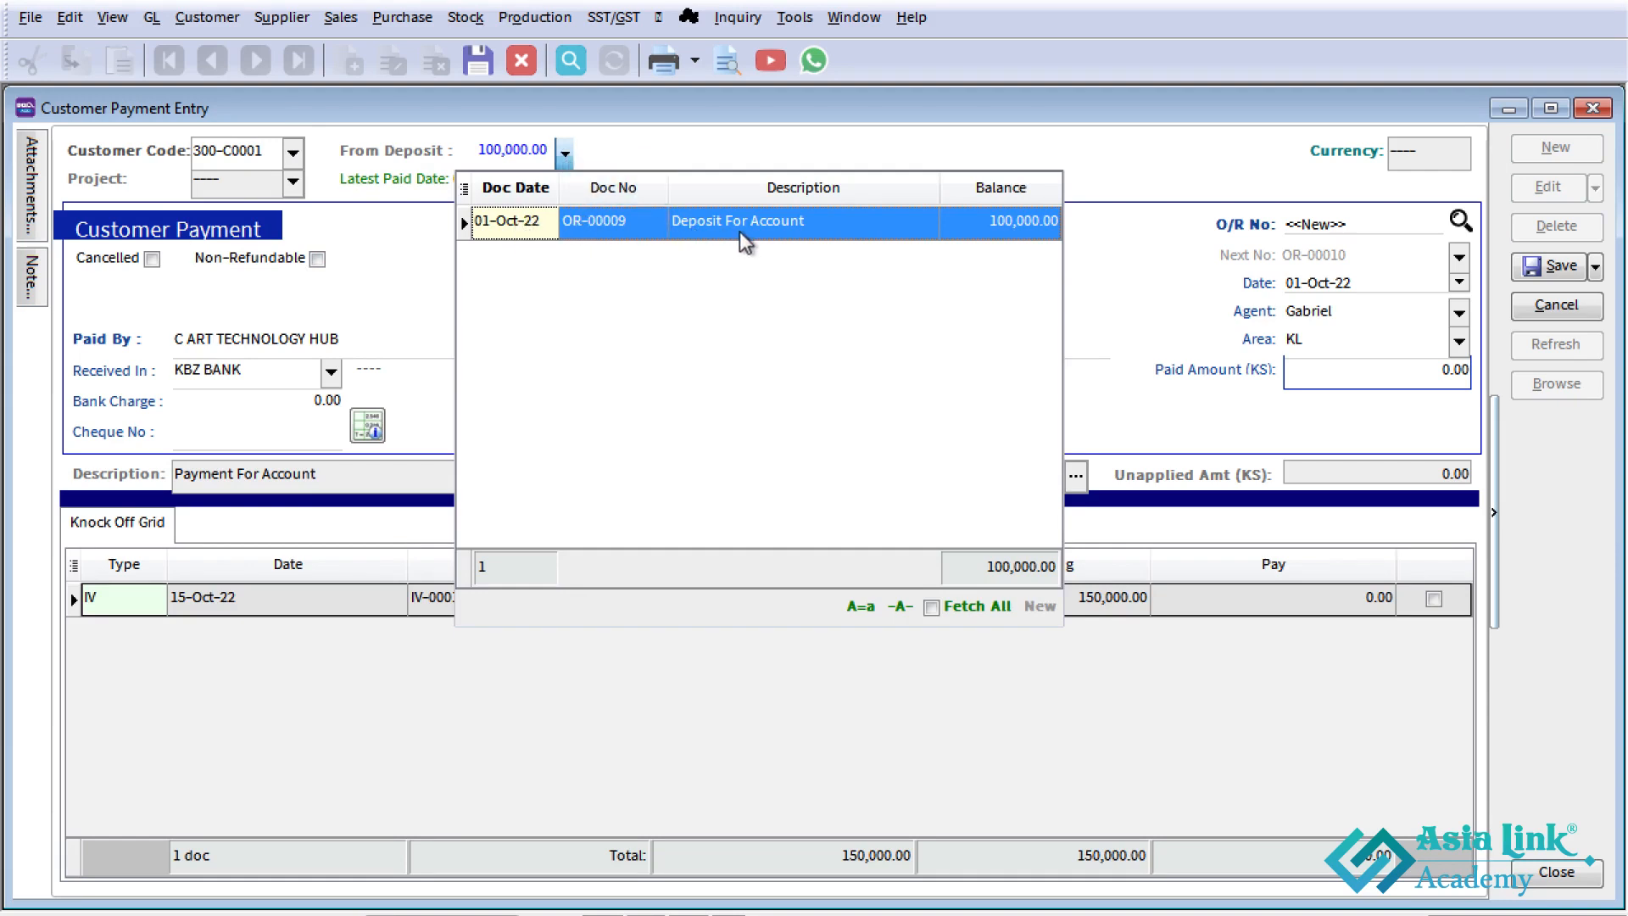
left_click(1022, 228)
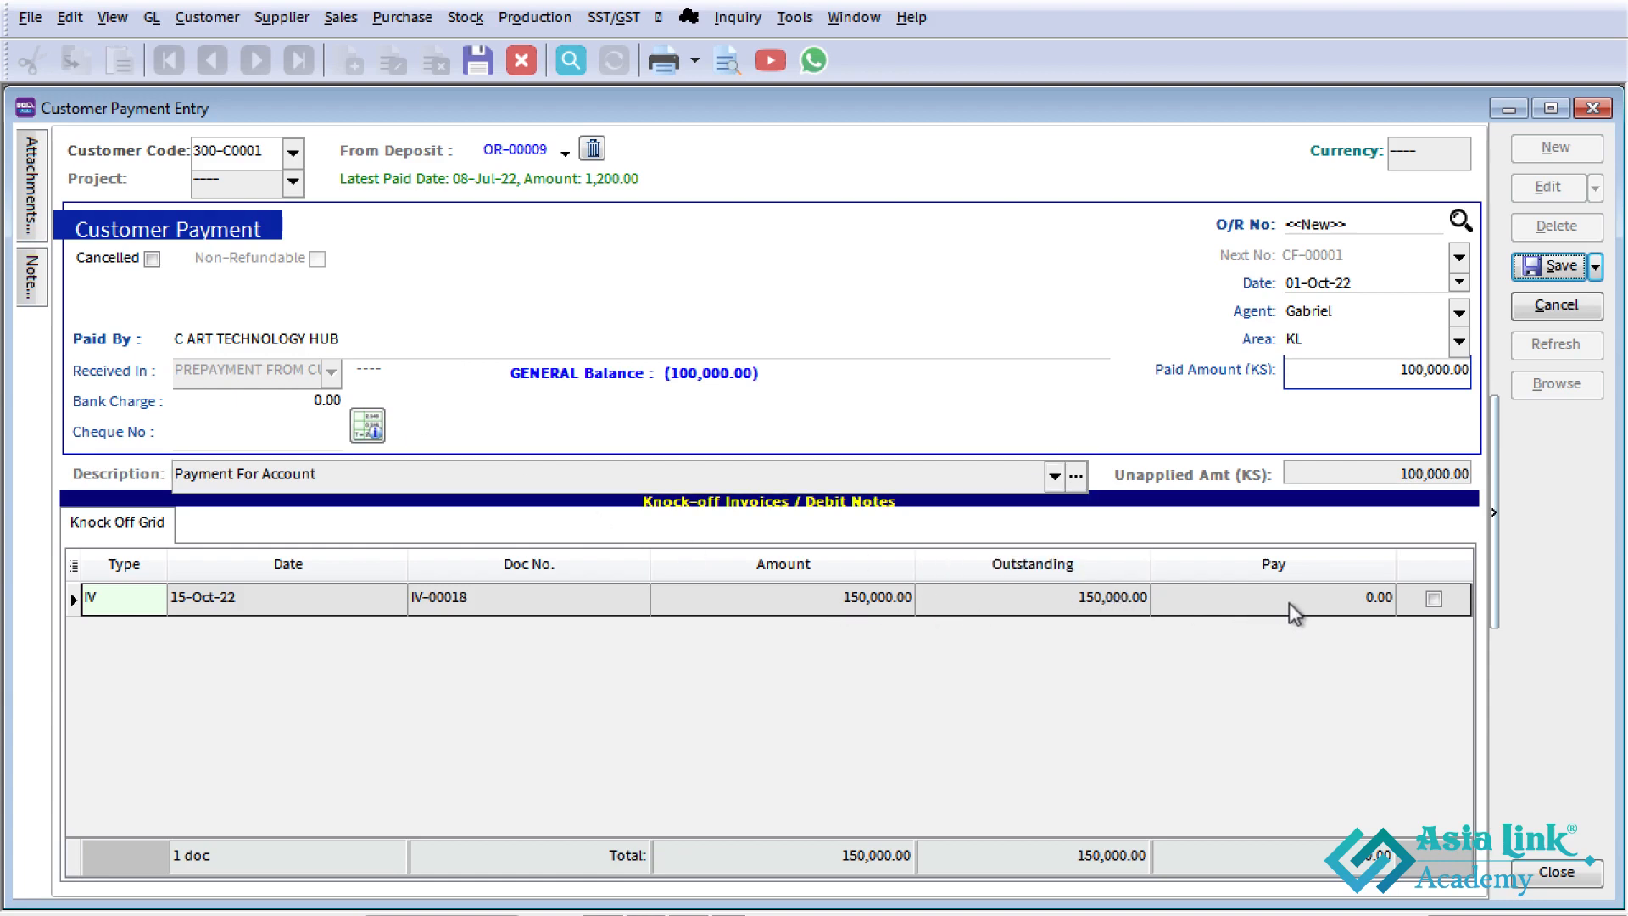
left_click(1433, 599)
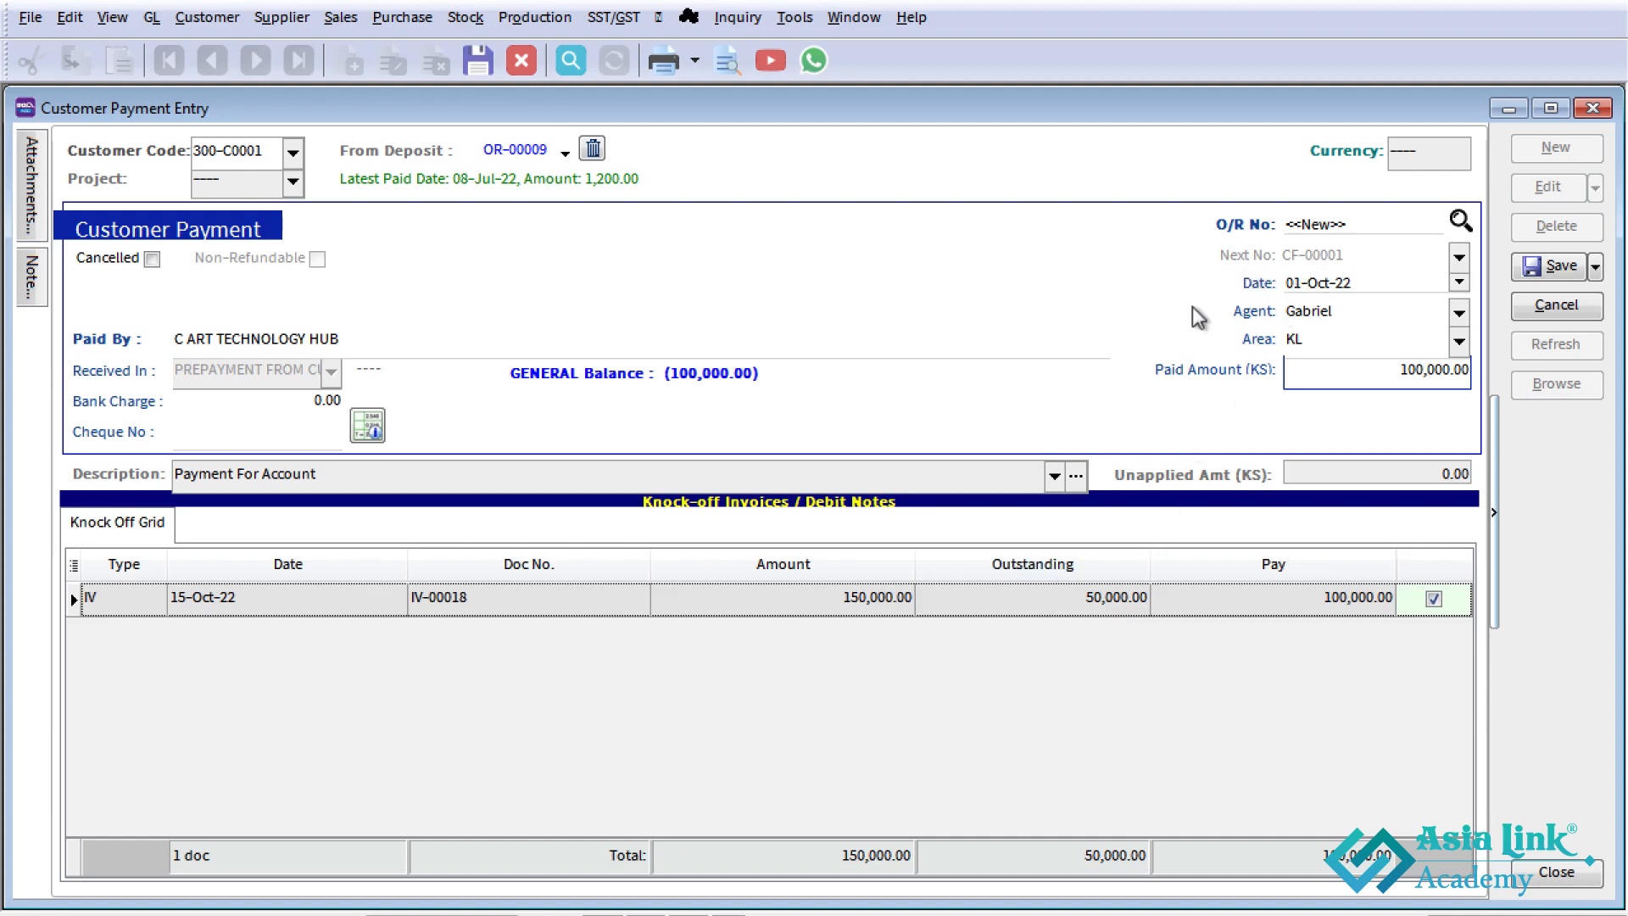
- Set the payment date to 15-Oct-22 and save the payment
left_click(1296, 283)
double_click(1296, 283)
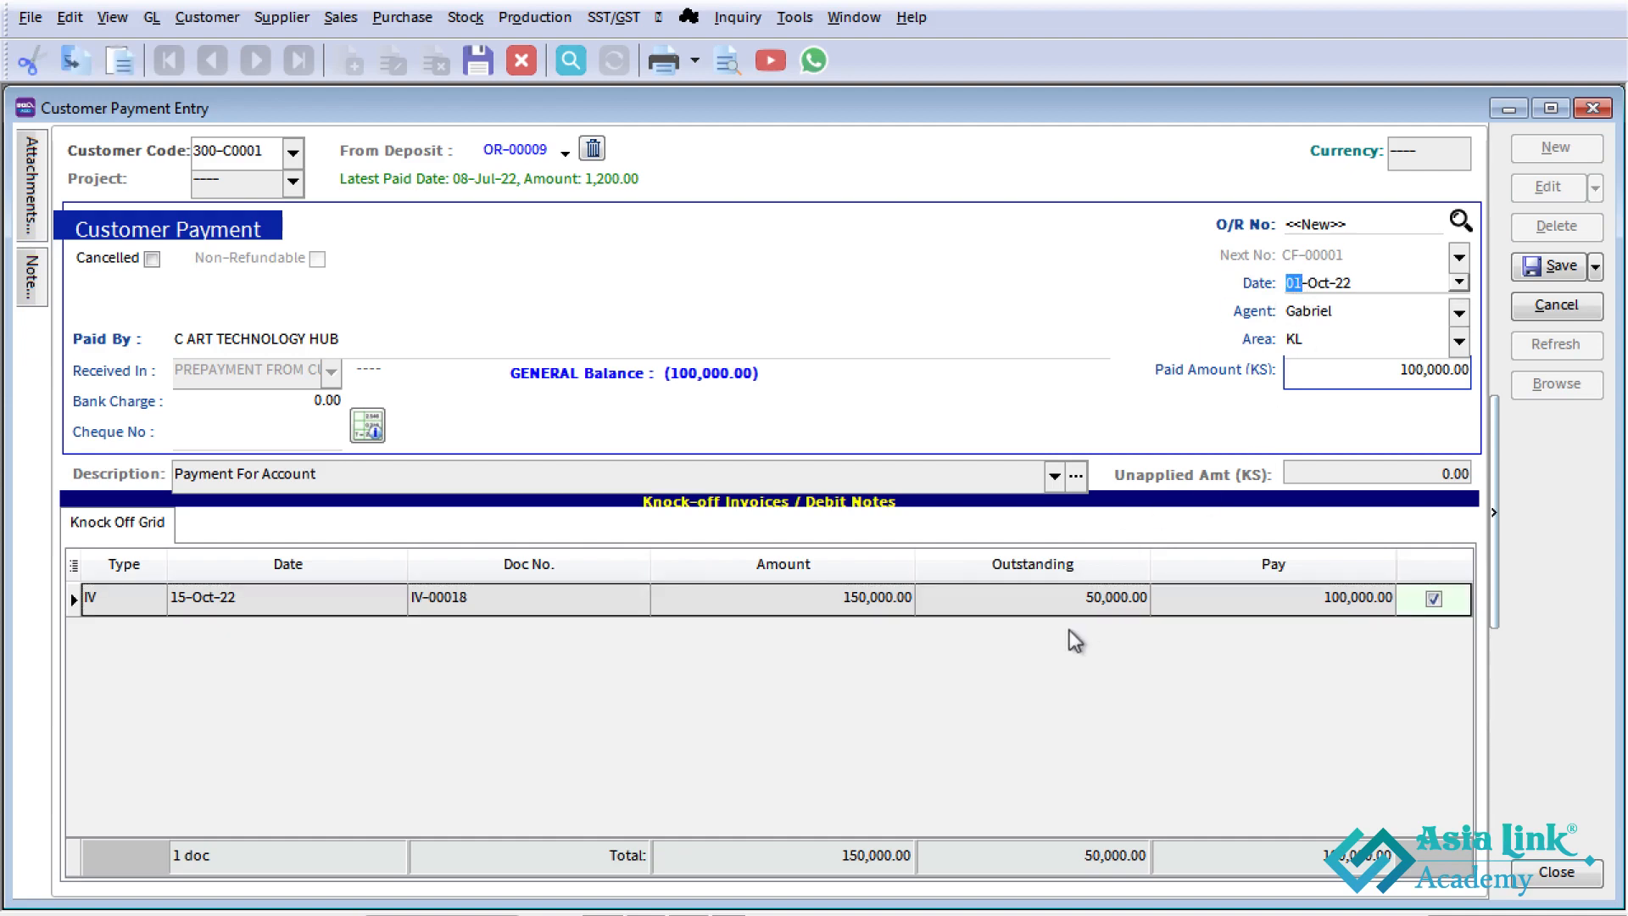
type("15")
left_click(1552, 266)
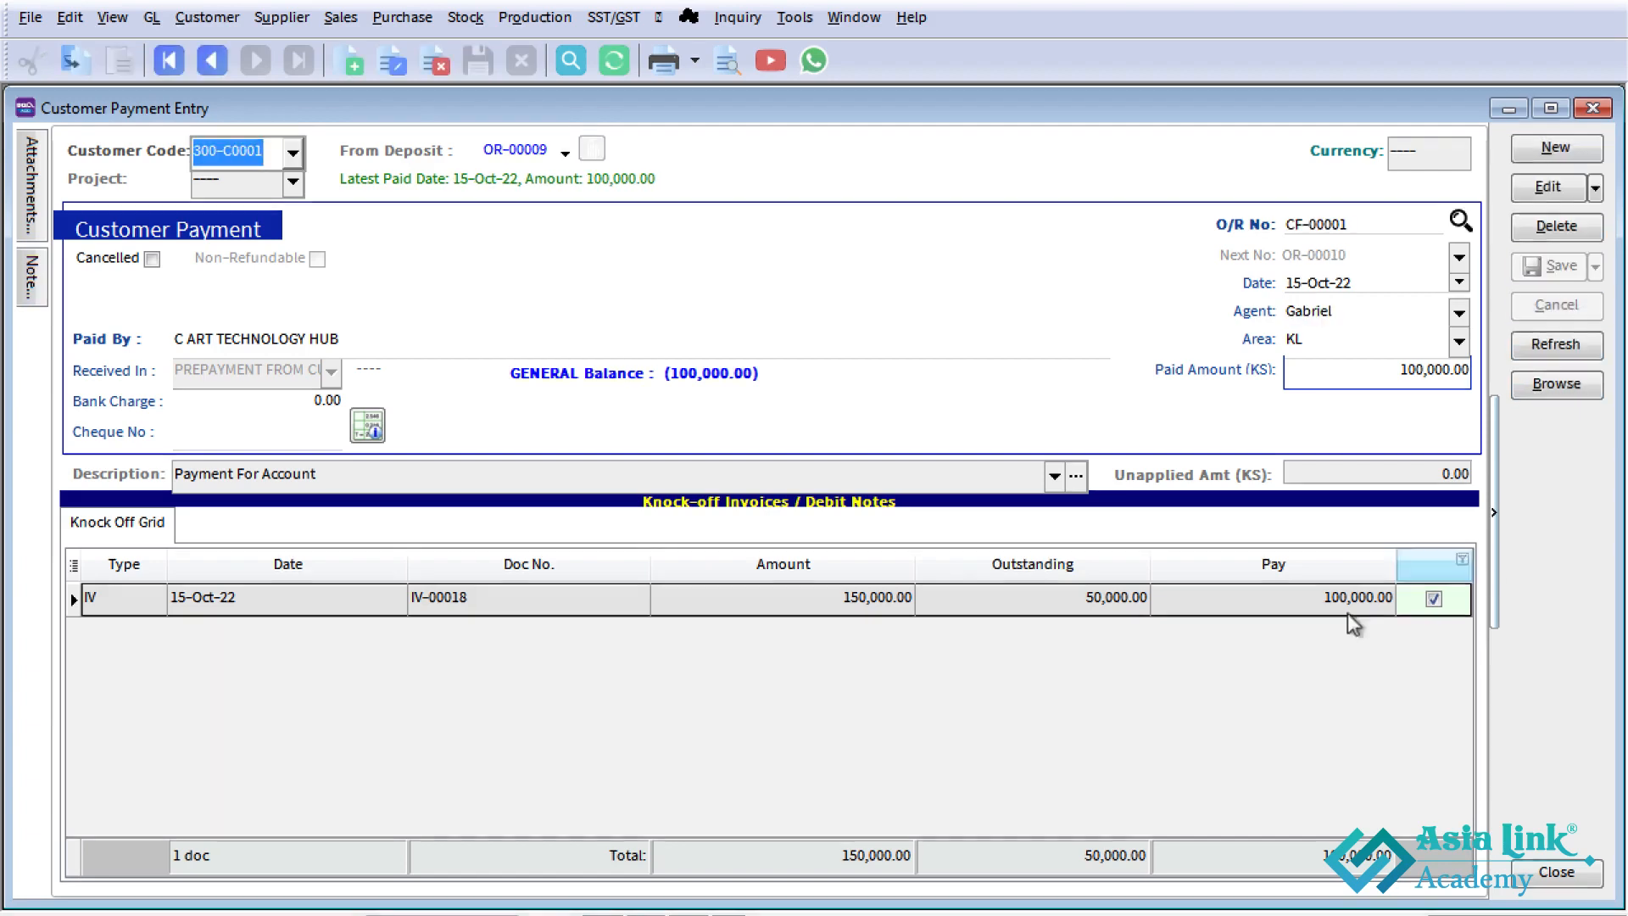
- Switch to the Excel sheet to check the Case Study 1 remaining balance payment, and return to SQL Account
key("alt+Tab")
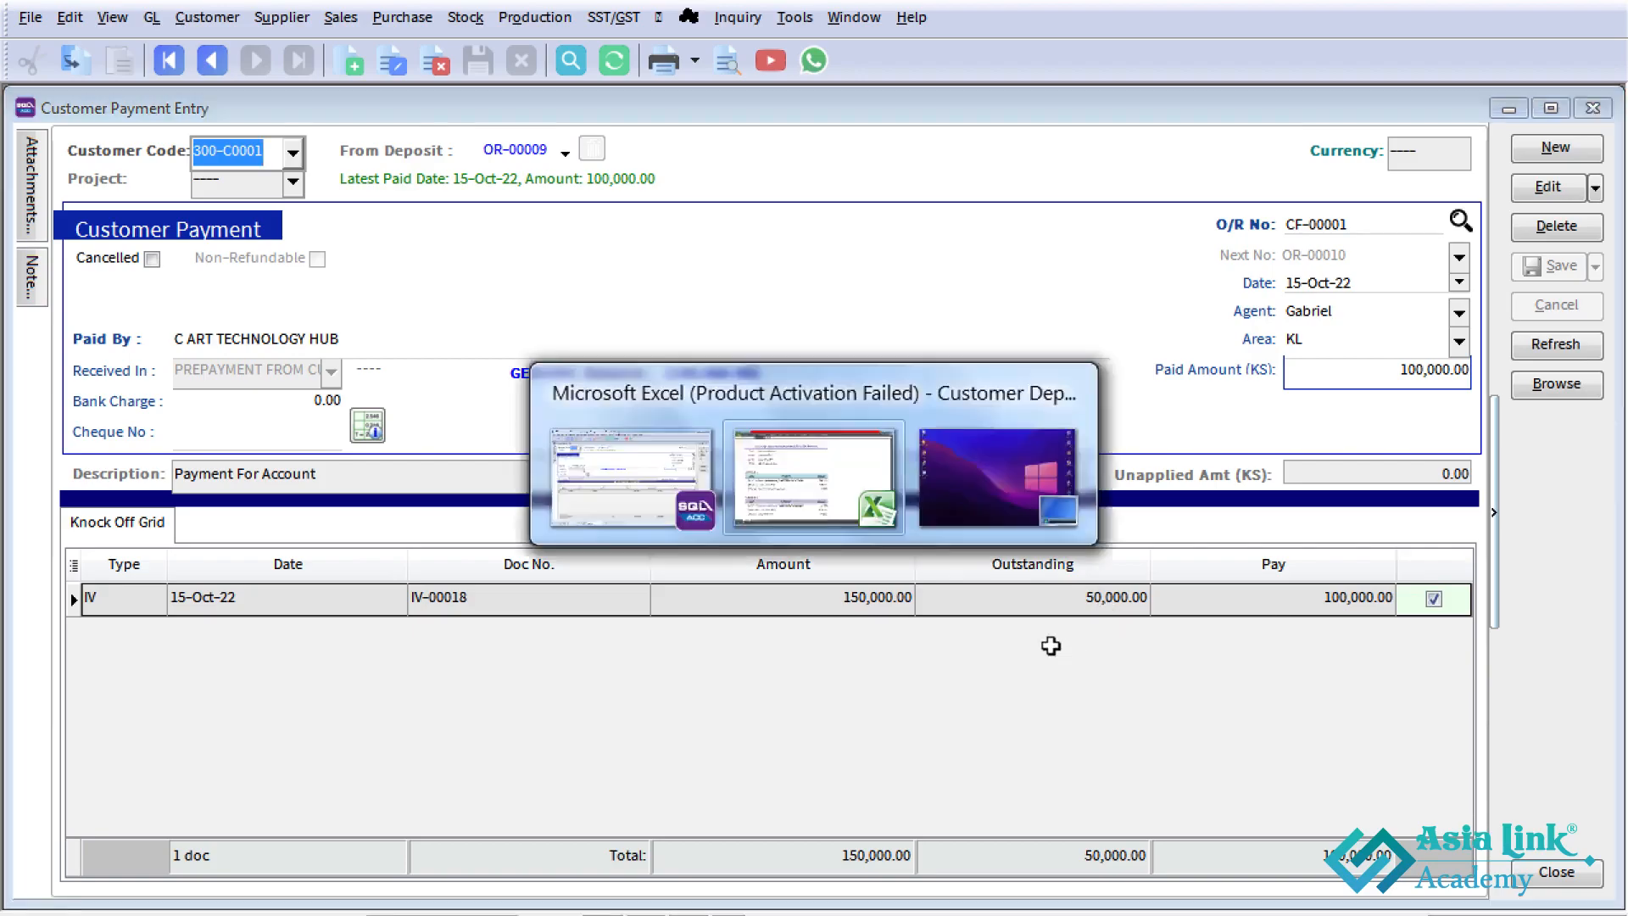
left_click(899, 580)
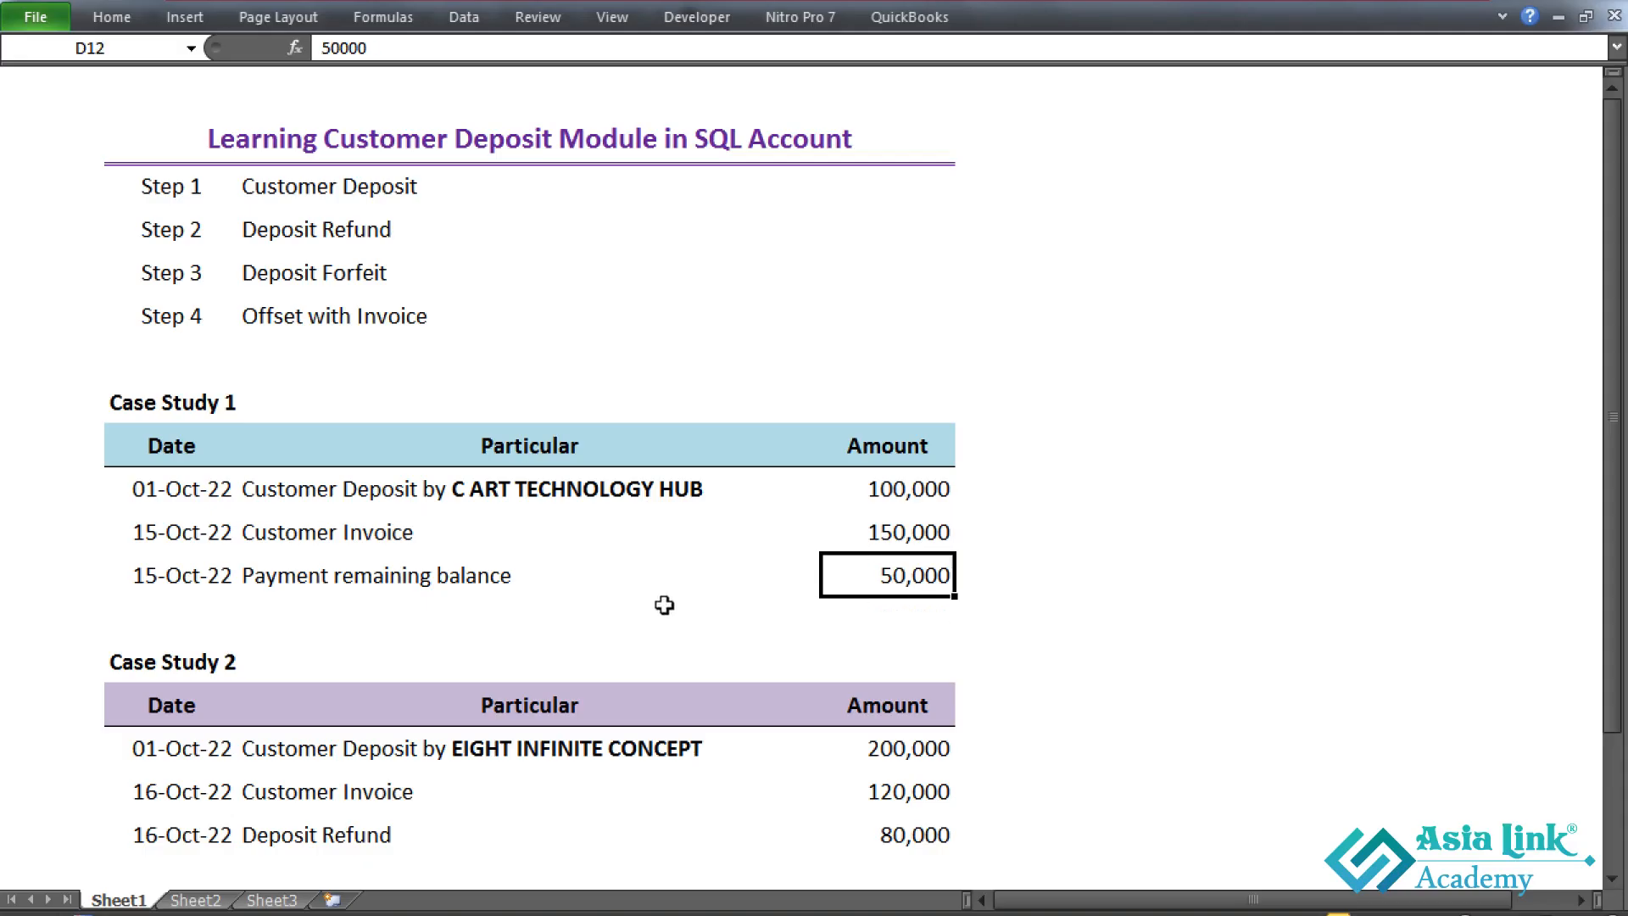
key("alt+Tab")
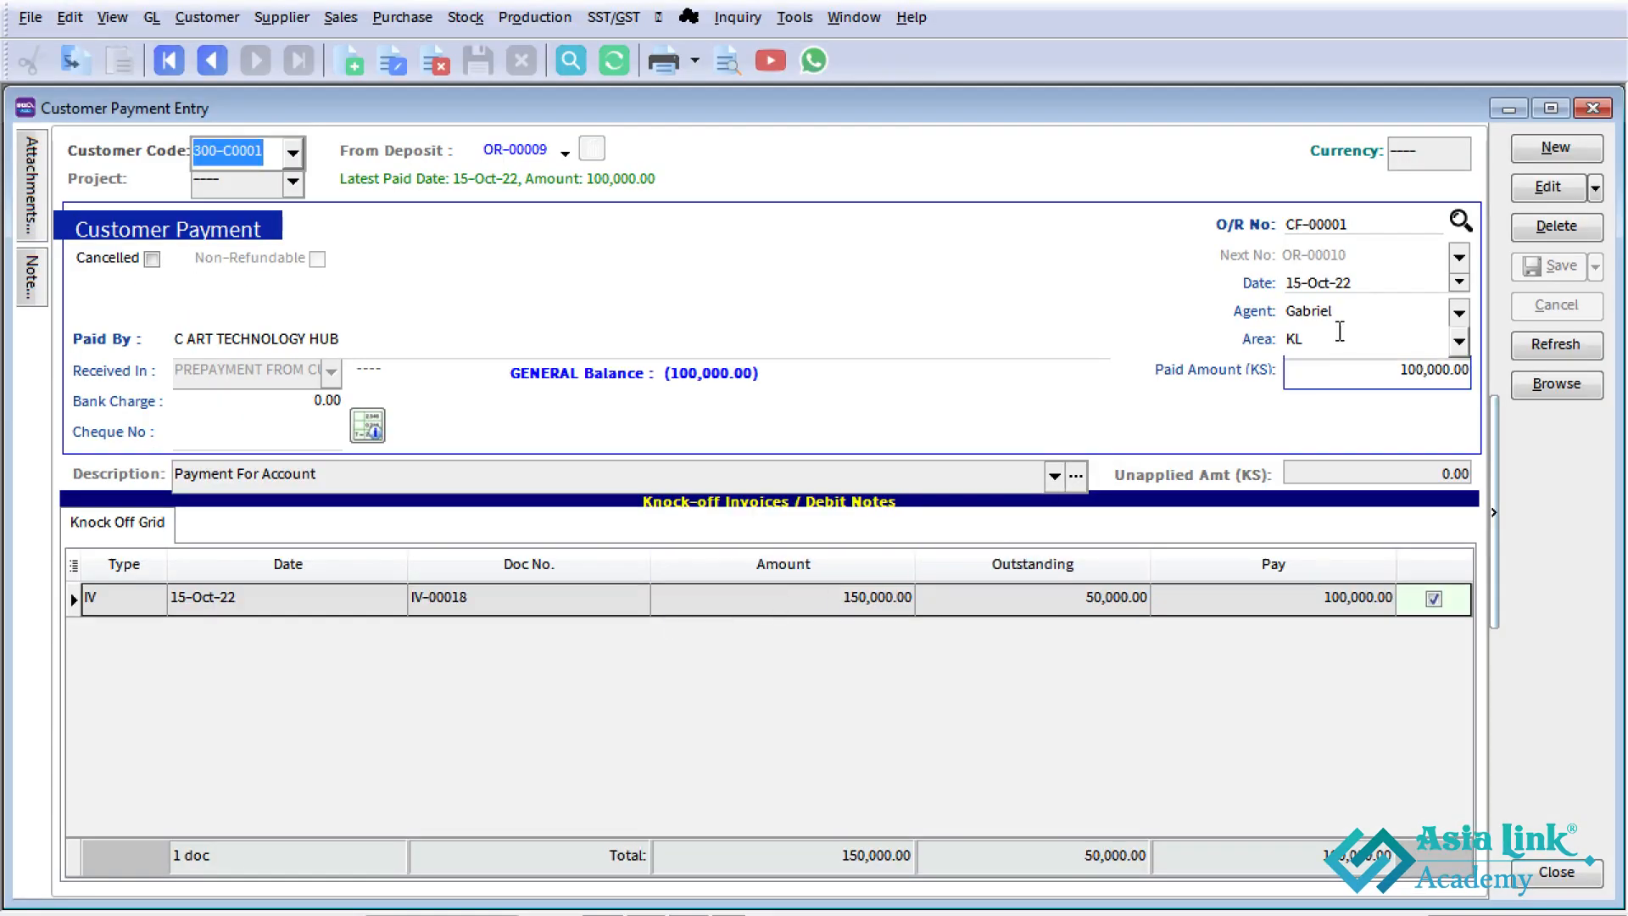
- Close the payment entry, review the C ART TECHNOLOGY HUB deposit's balance and its payment record in the customer deposit entries, and close them
left_click(1593, 107)
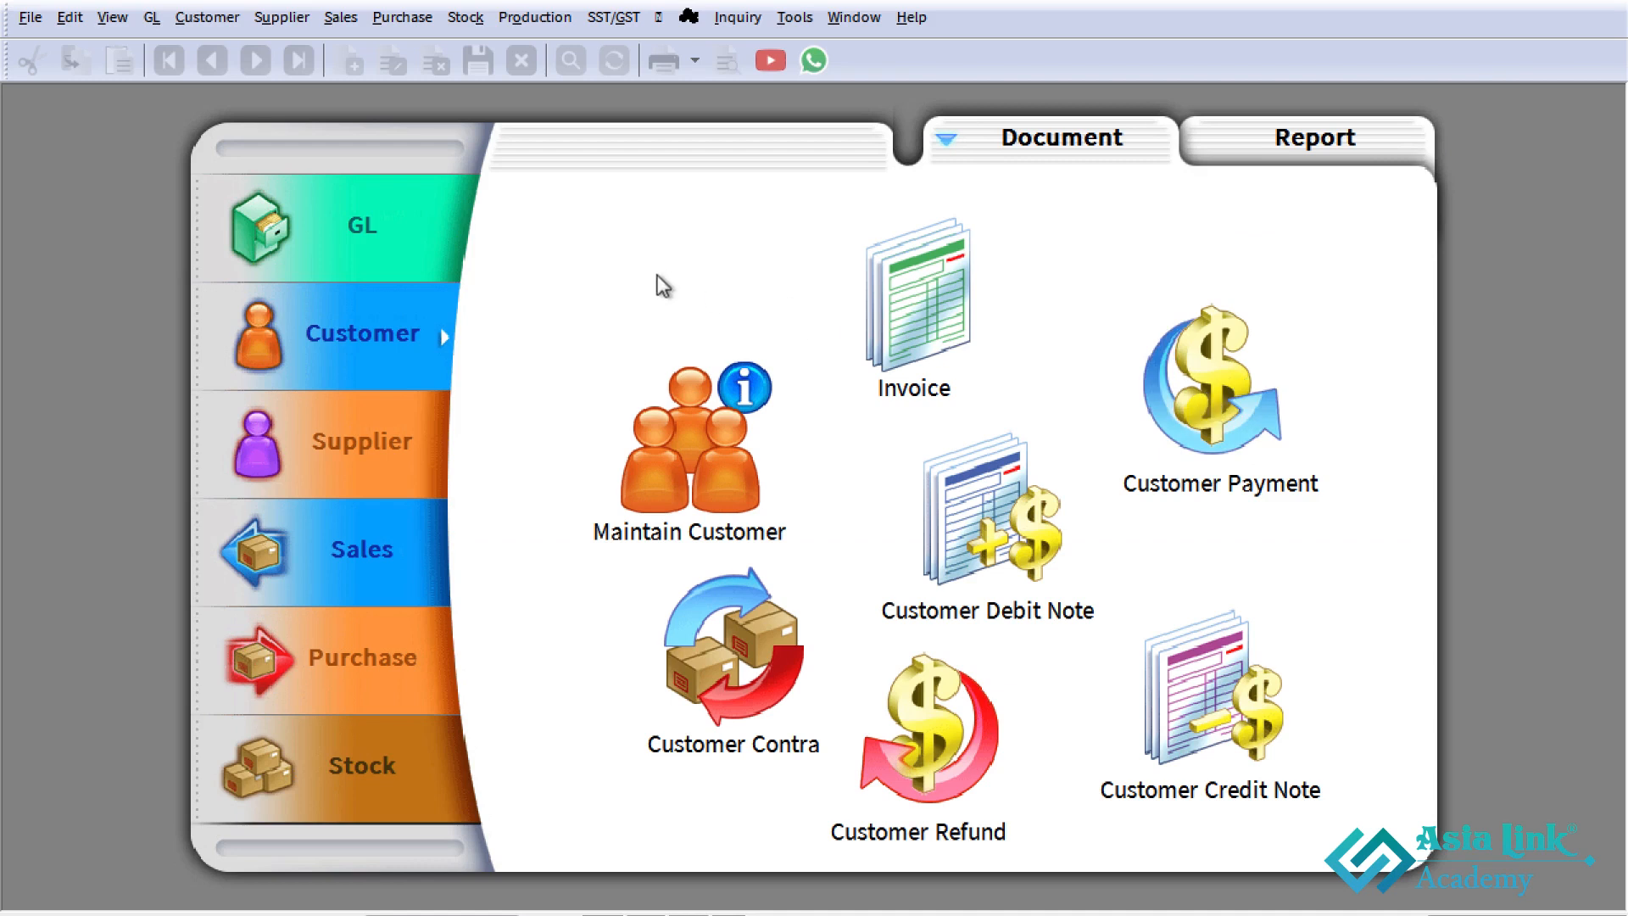
left_click(204, 17)
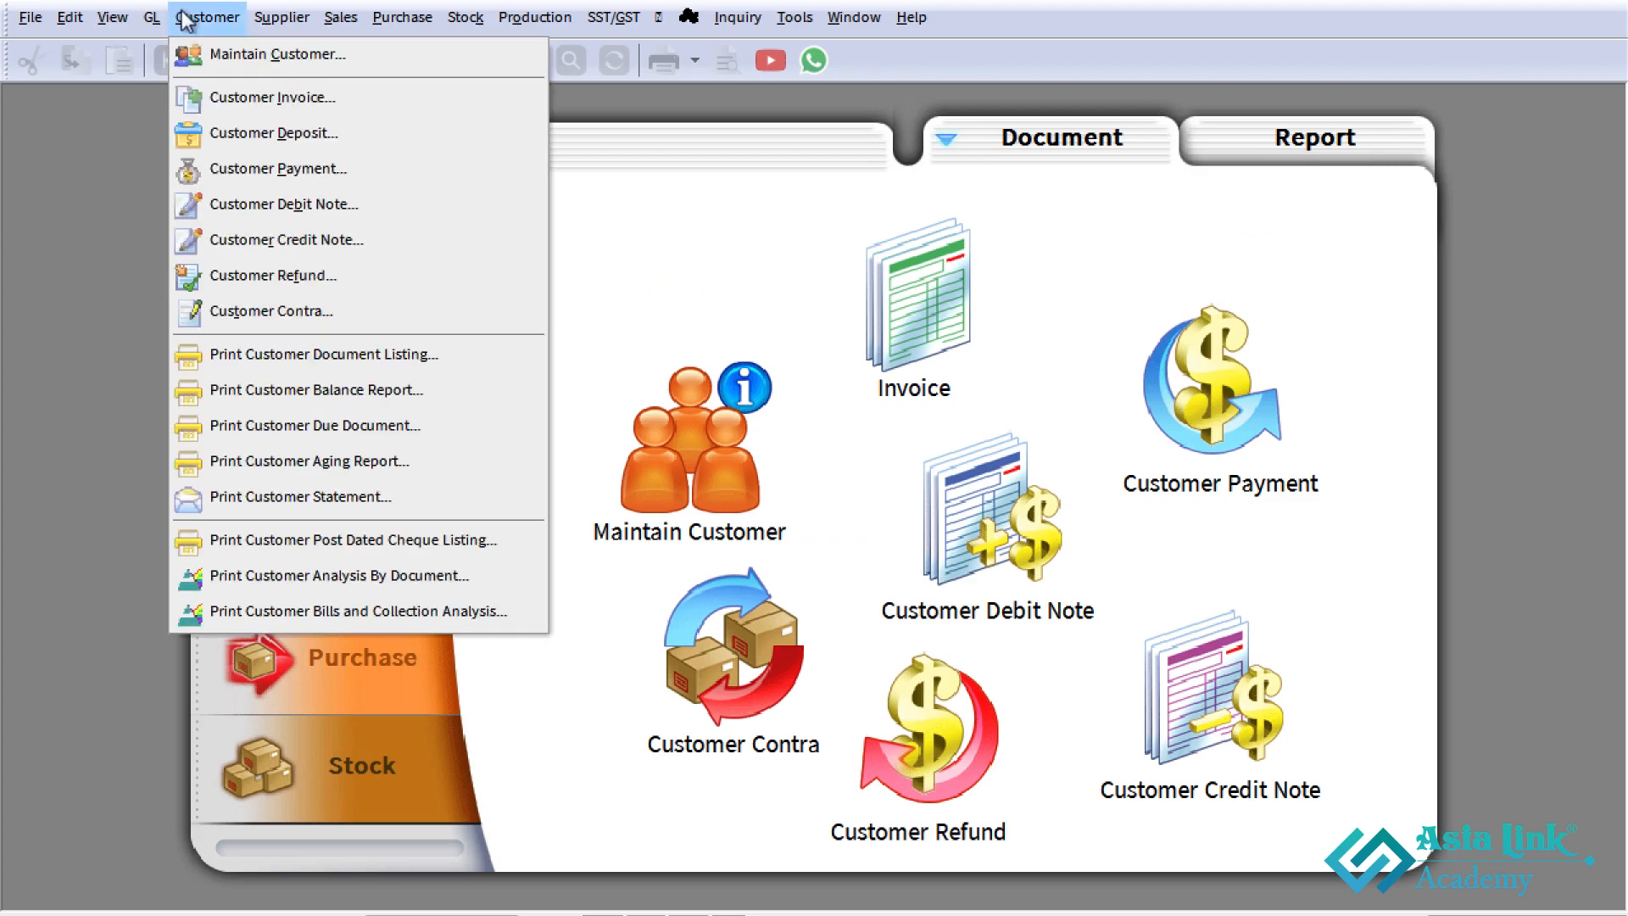
left_click(251, 132)
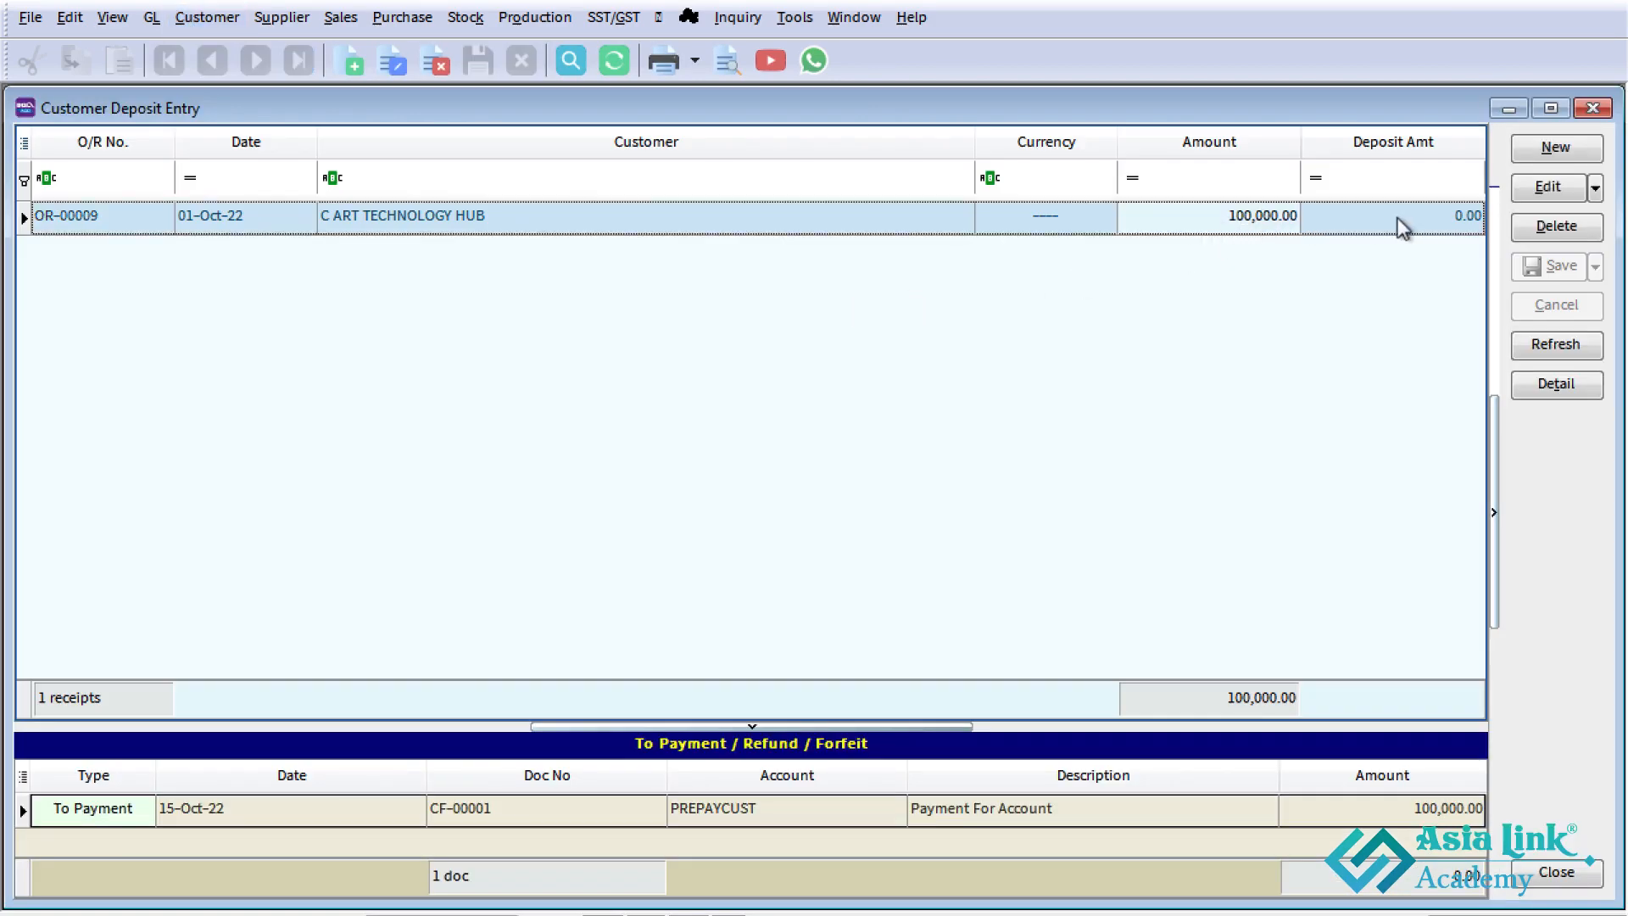
left_click(1398, 218)
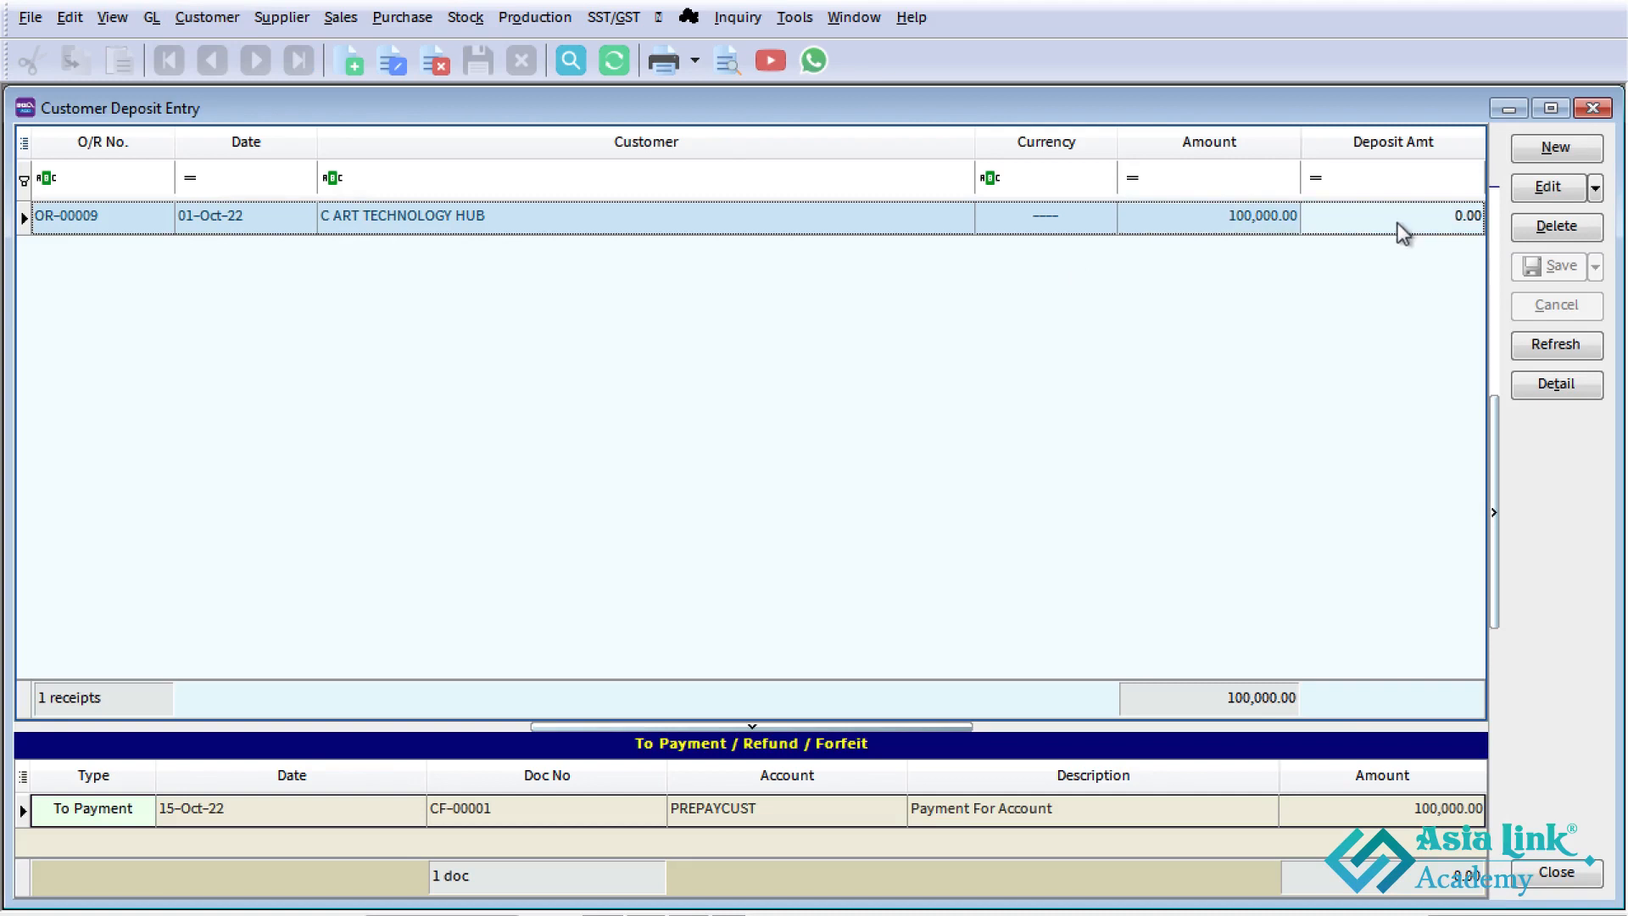
left_click(1354, 814)
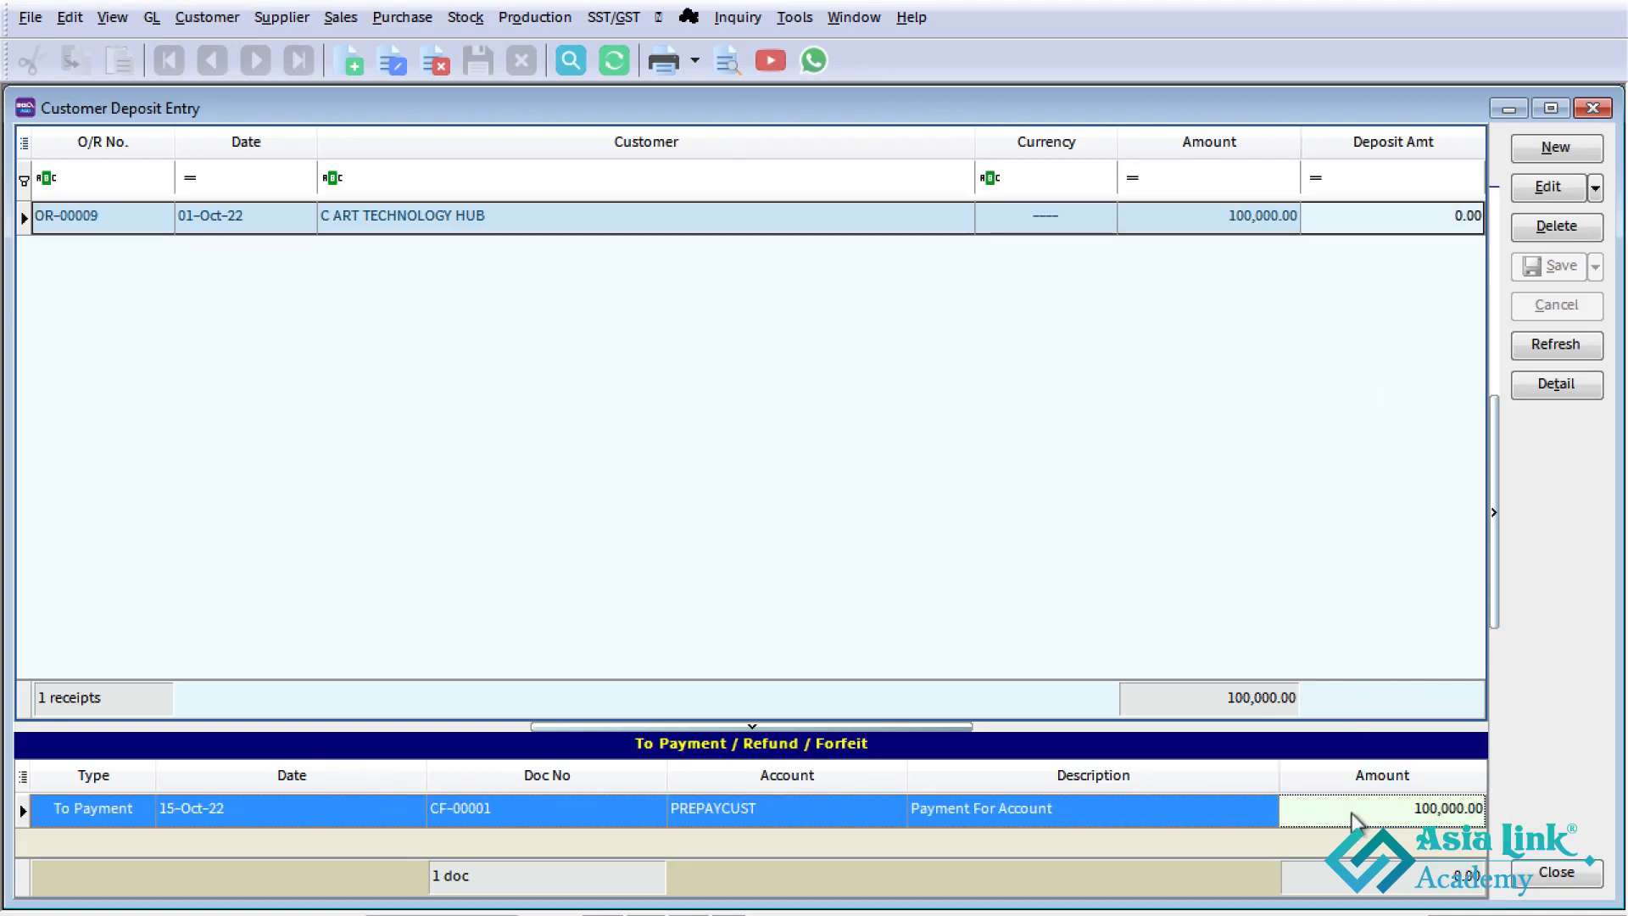
left_click(225, 811)
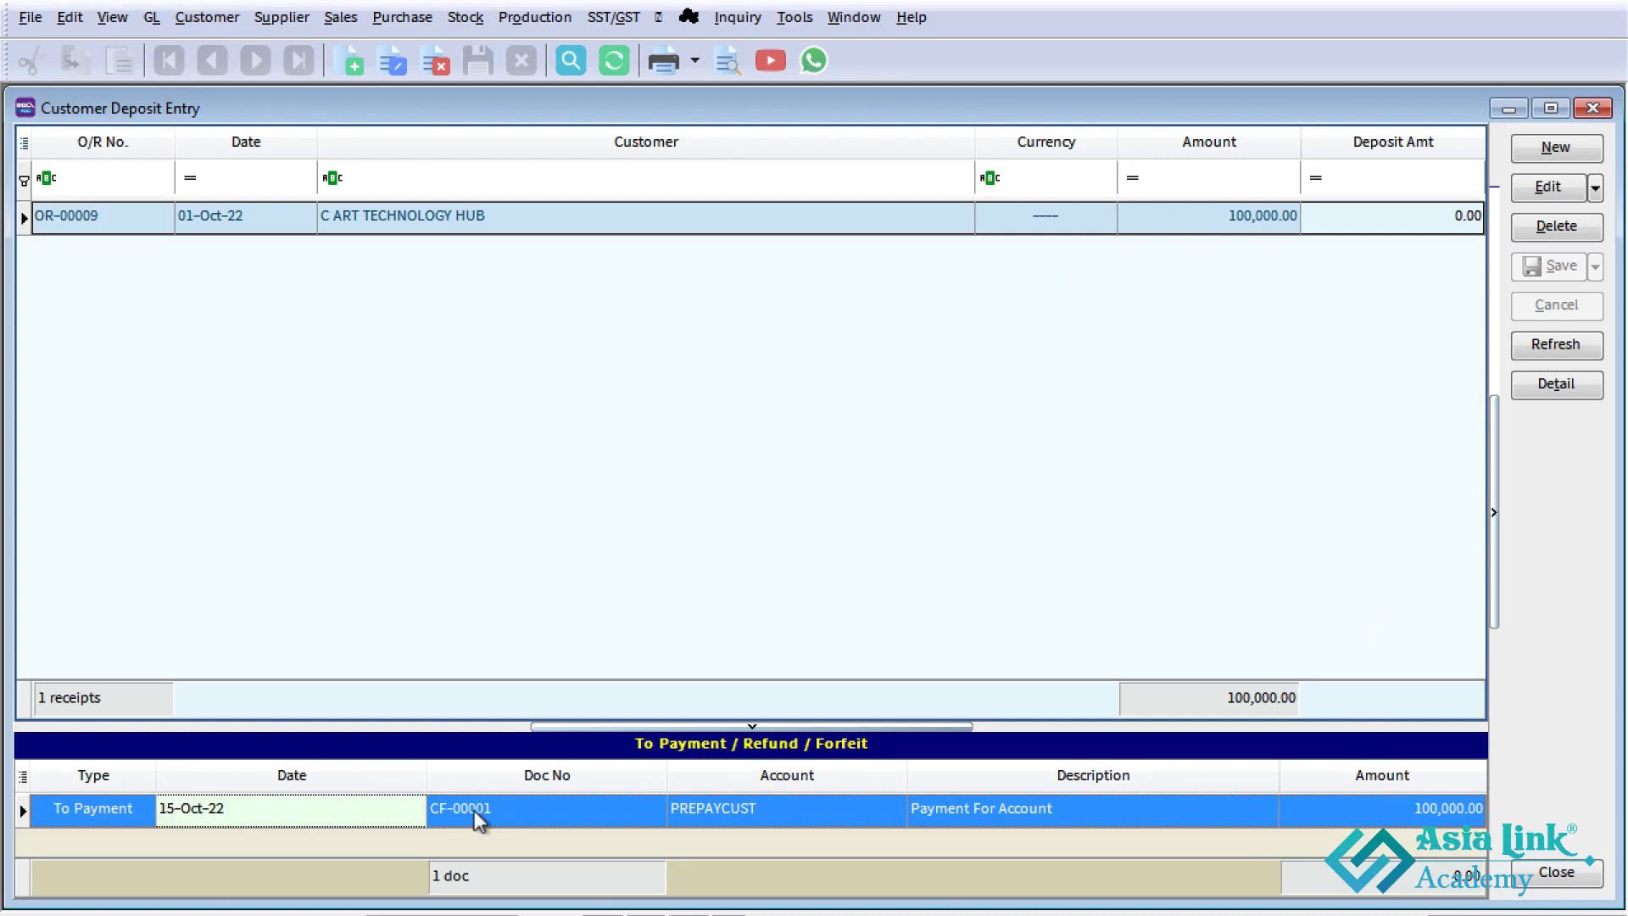
left_click(475, 811)
left_click(1029, 813)
left_click(1365, 811)
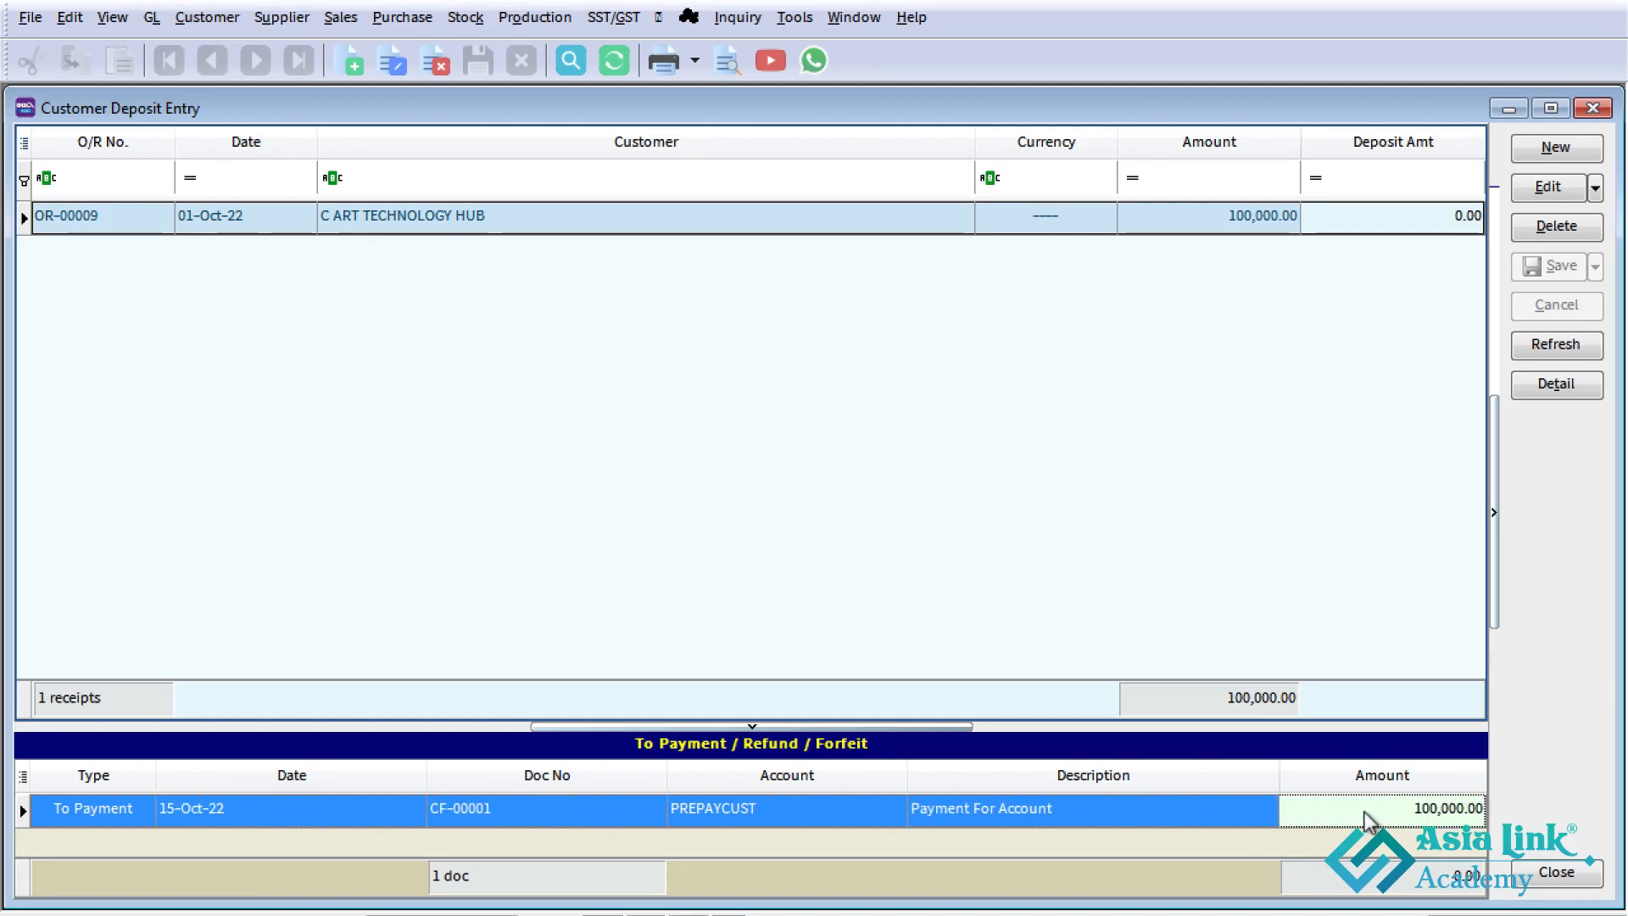
left_click(1591, 111)
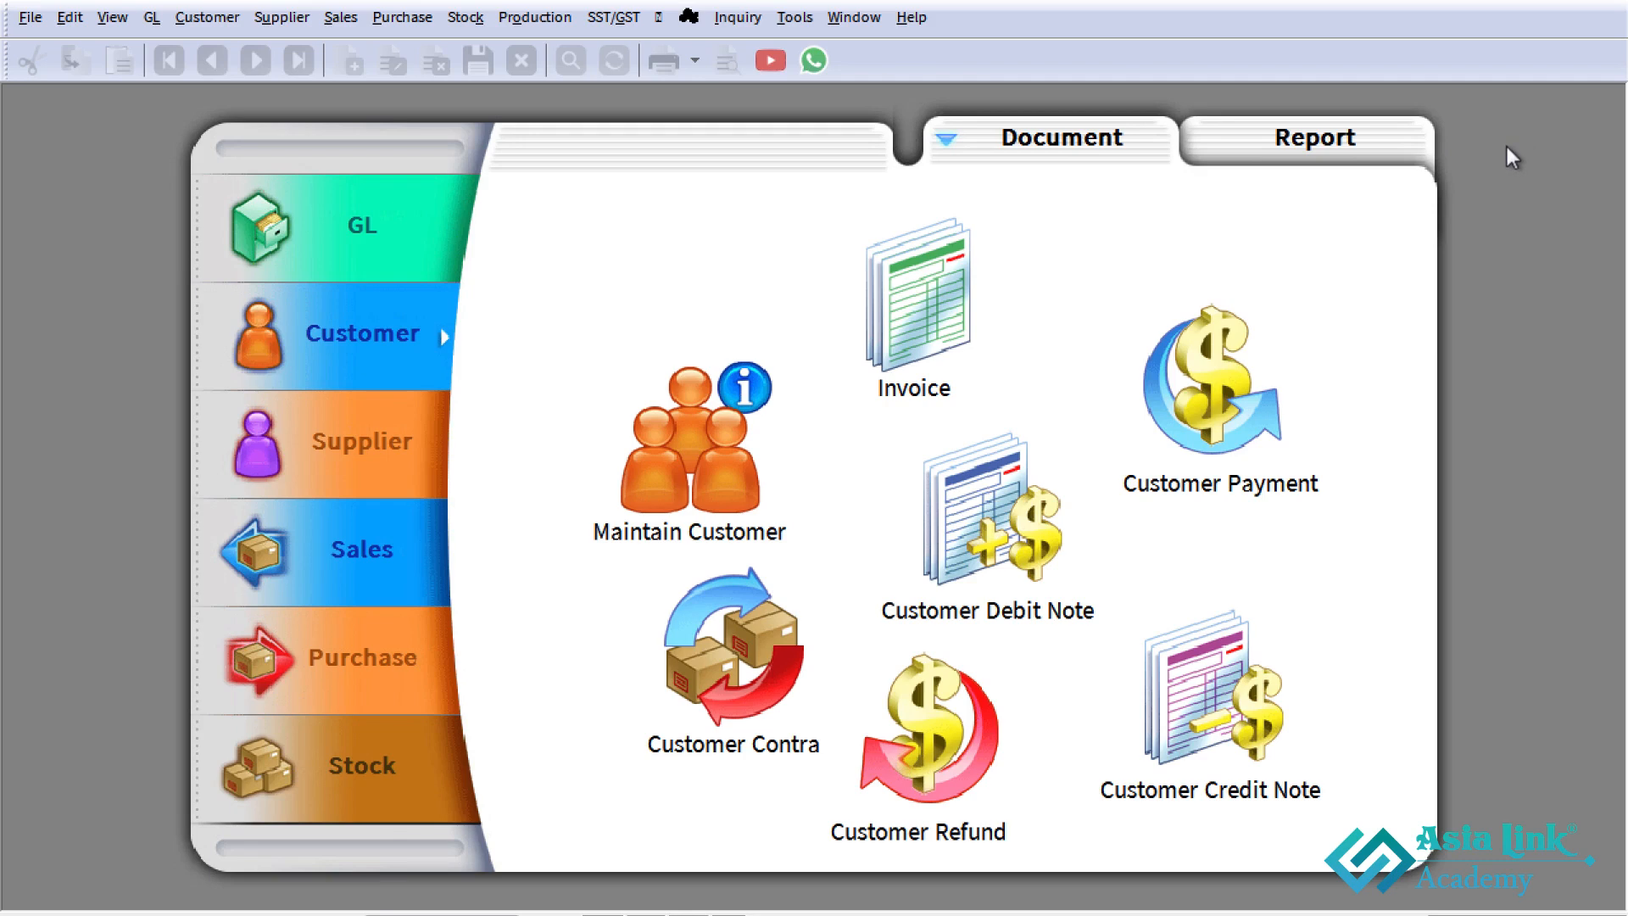
- Start a new customer payment for C ART TECHNOLOGY HUB, received in CASH IN HAND
left_click(1203, 416)
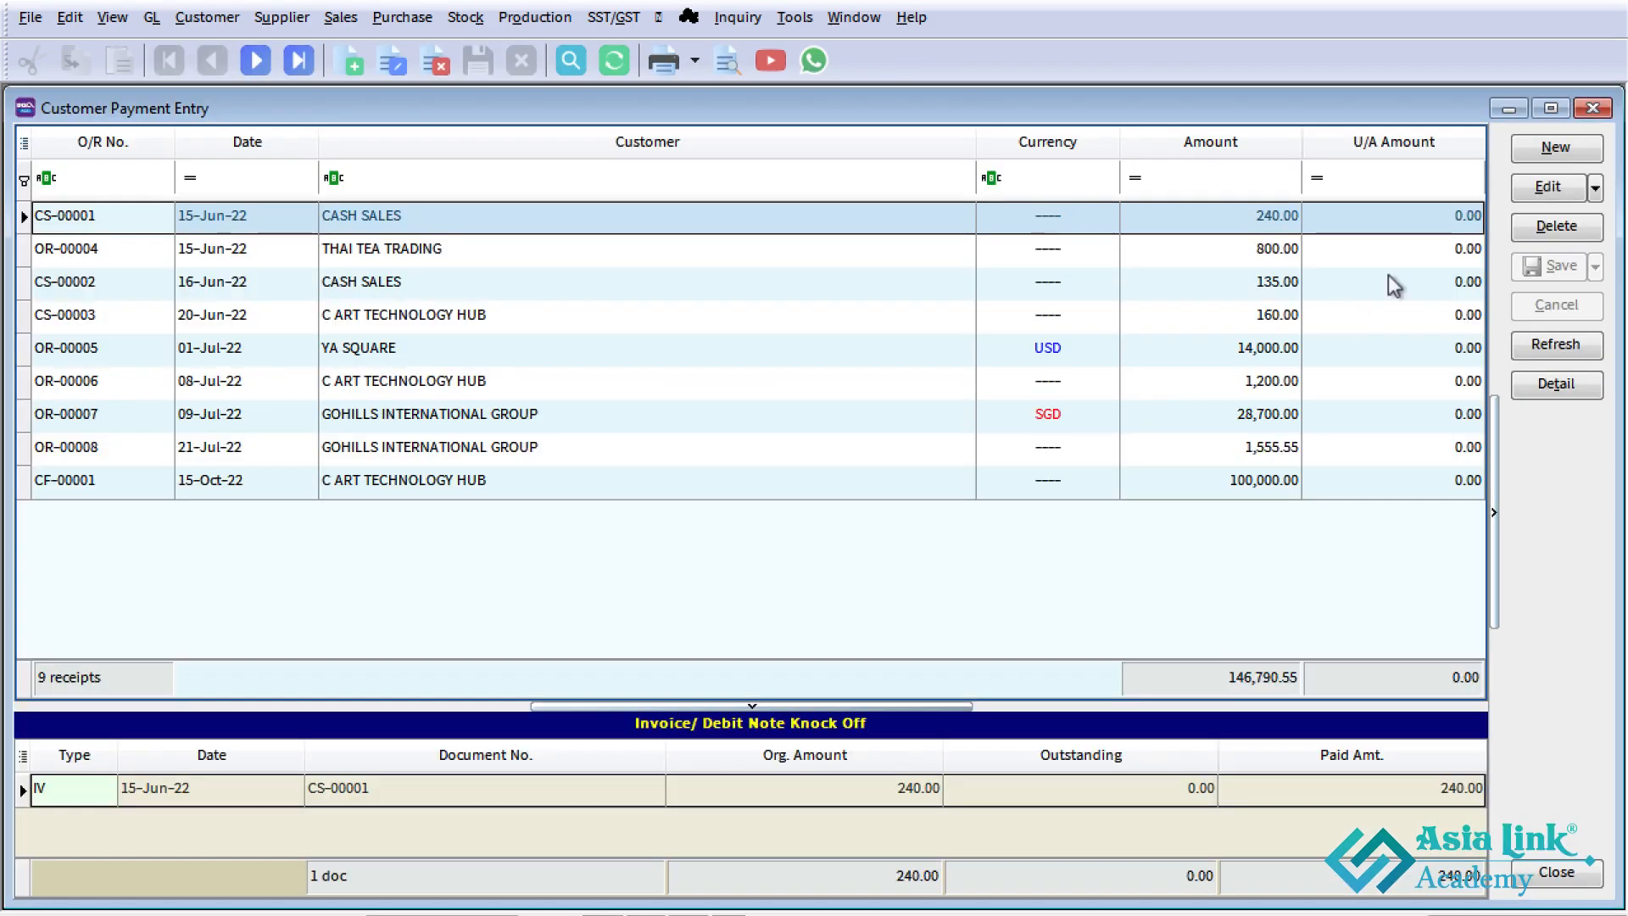
left_click(1554, 148)
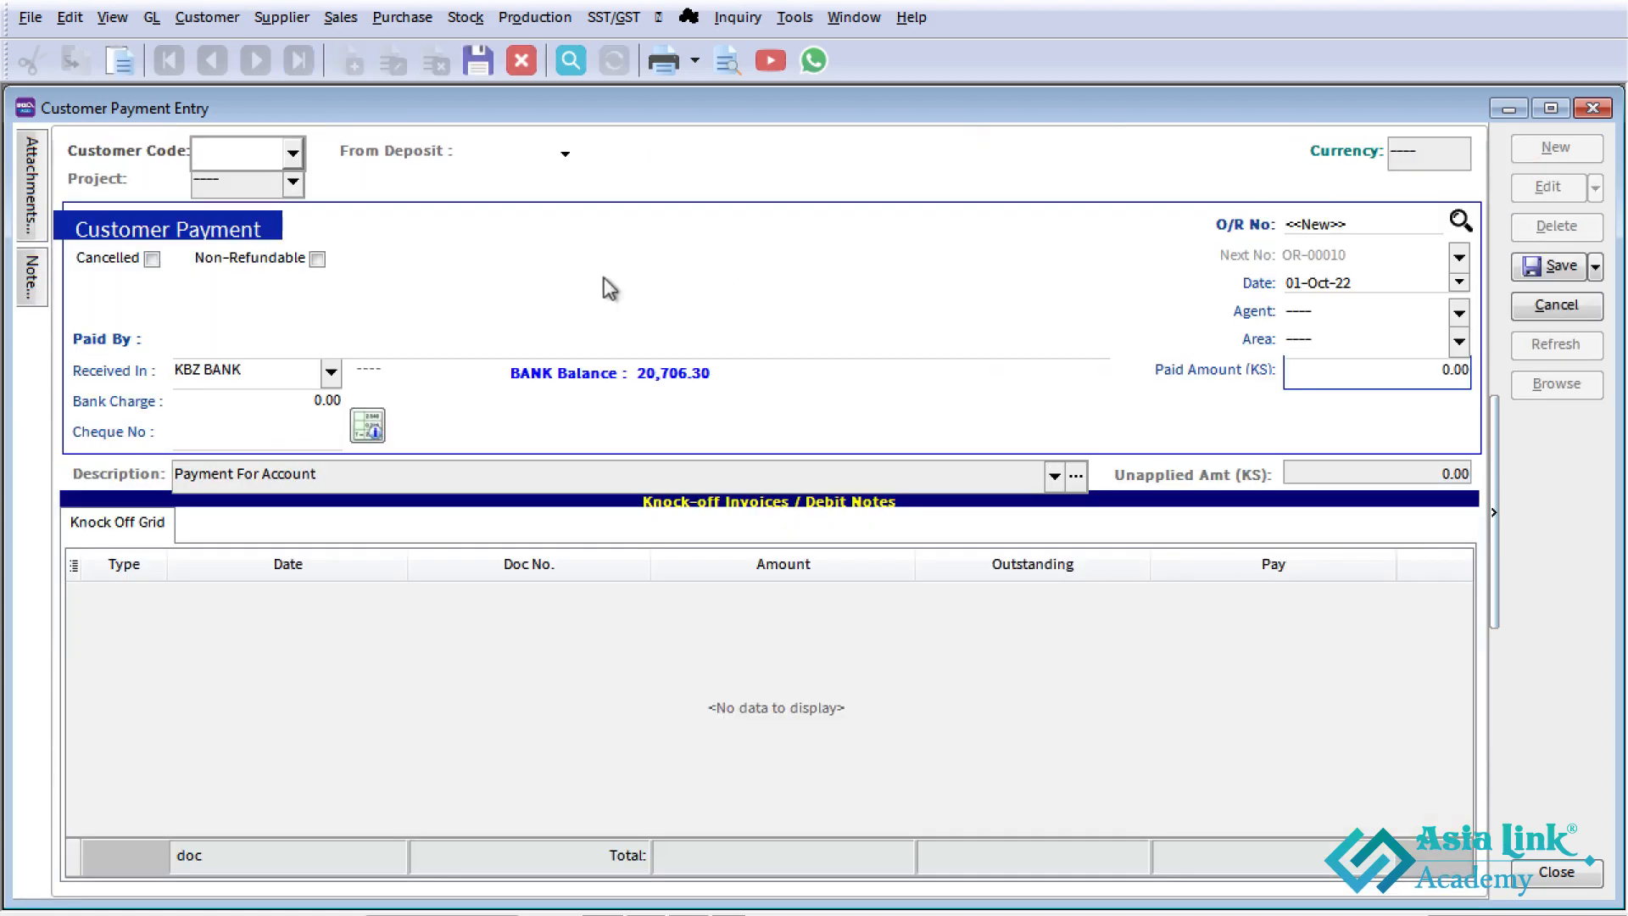
left_click(293, 155)
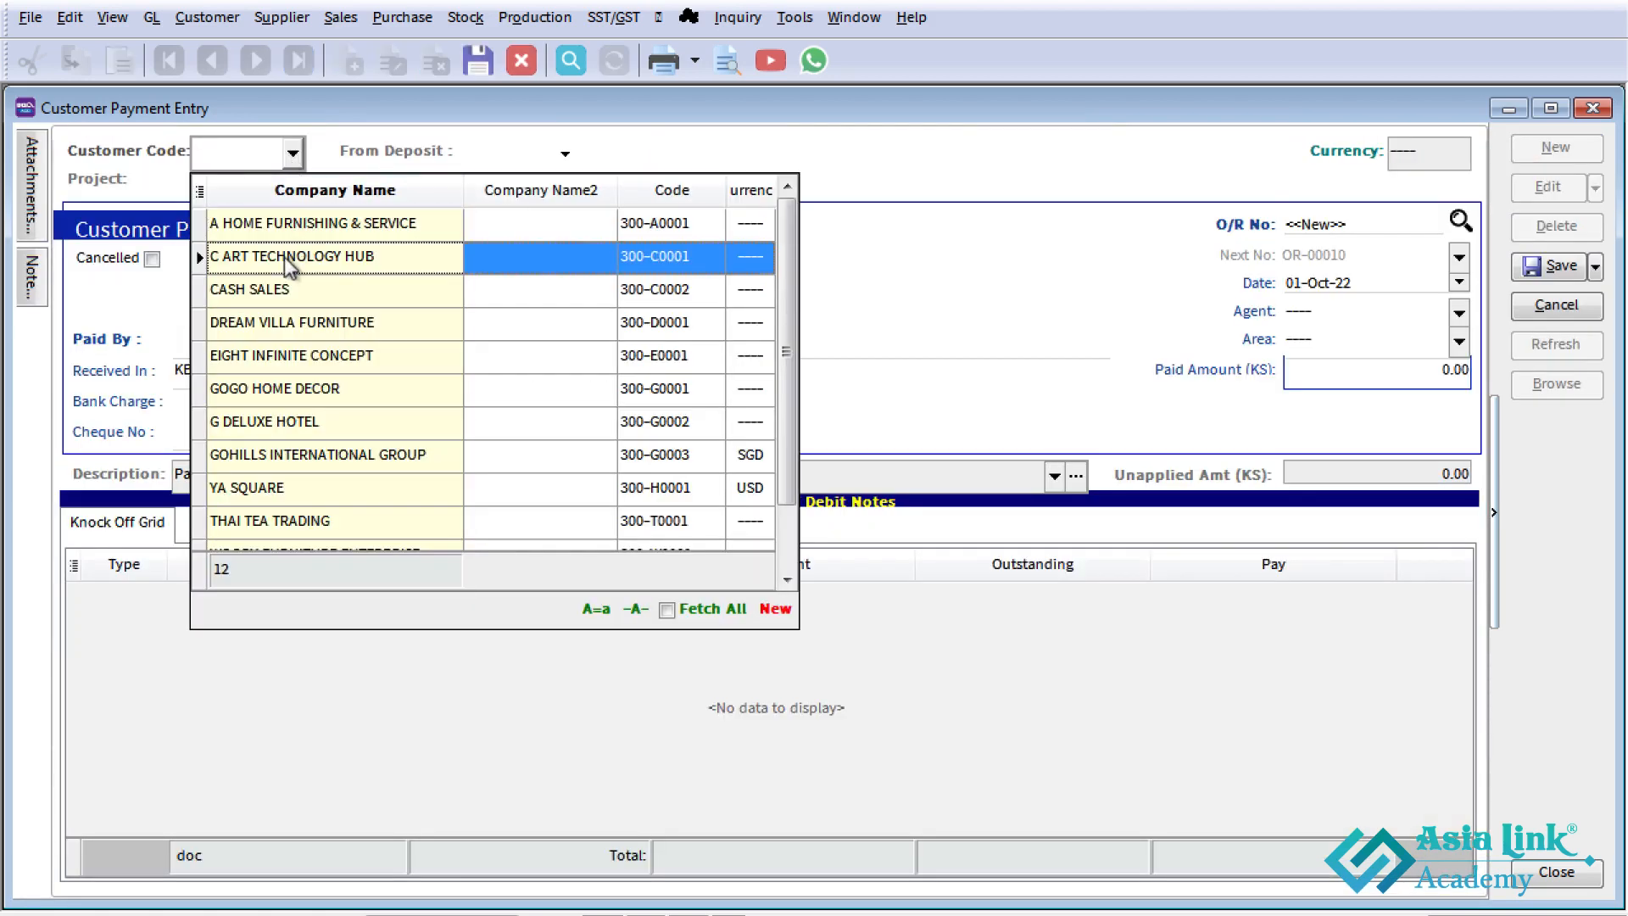
left_click(283, 258)
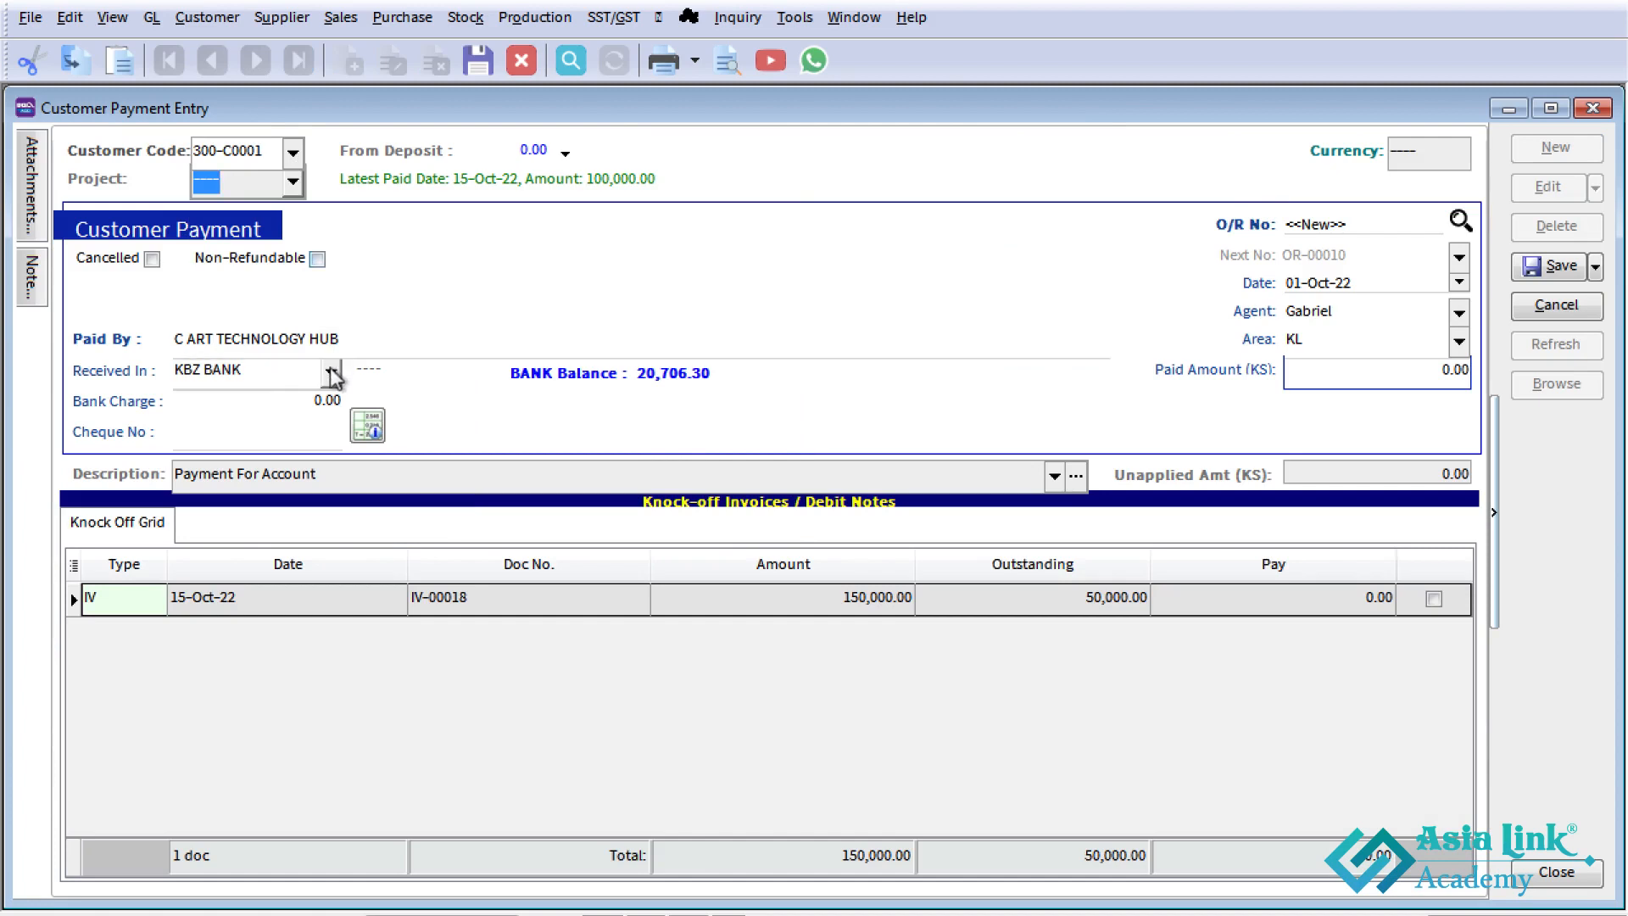
left_click(330, 370)
left_click(386, 577)
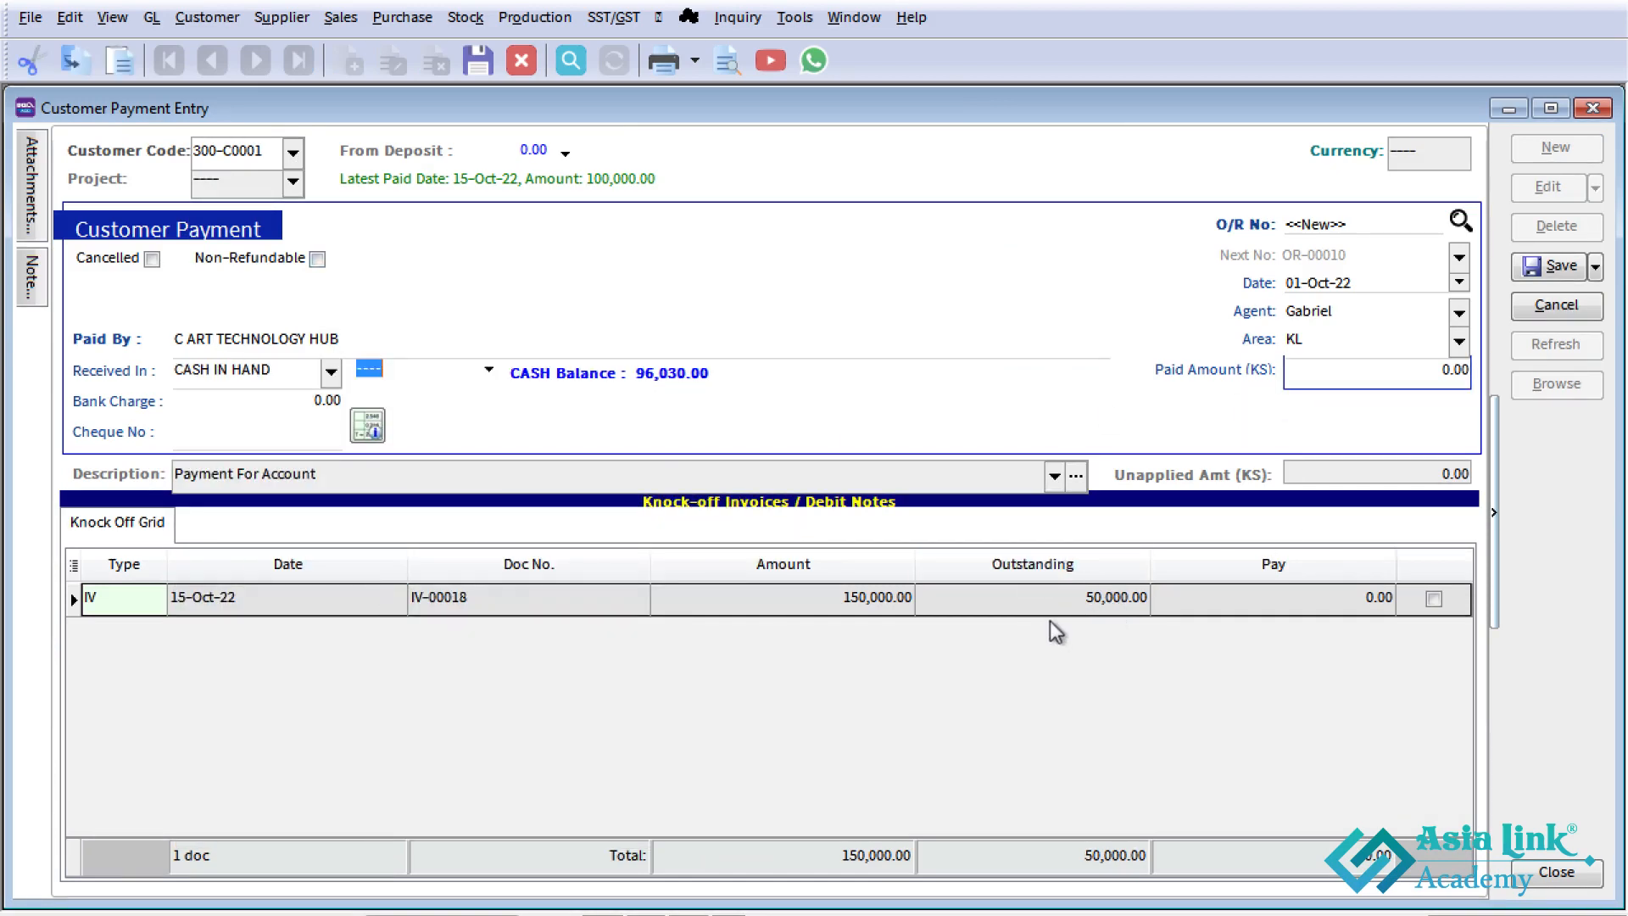
- Set the paid amount to 50,000 and knock off the outstanding 15-Oct-22 invoice with it
left_click(1357, 374)
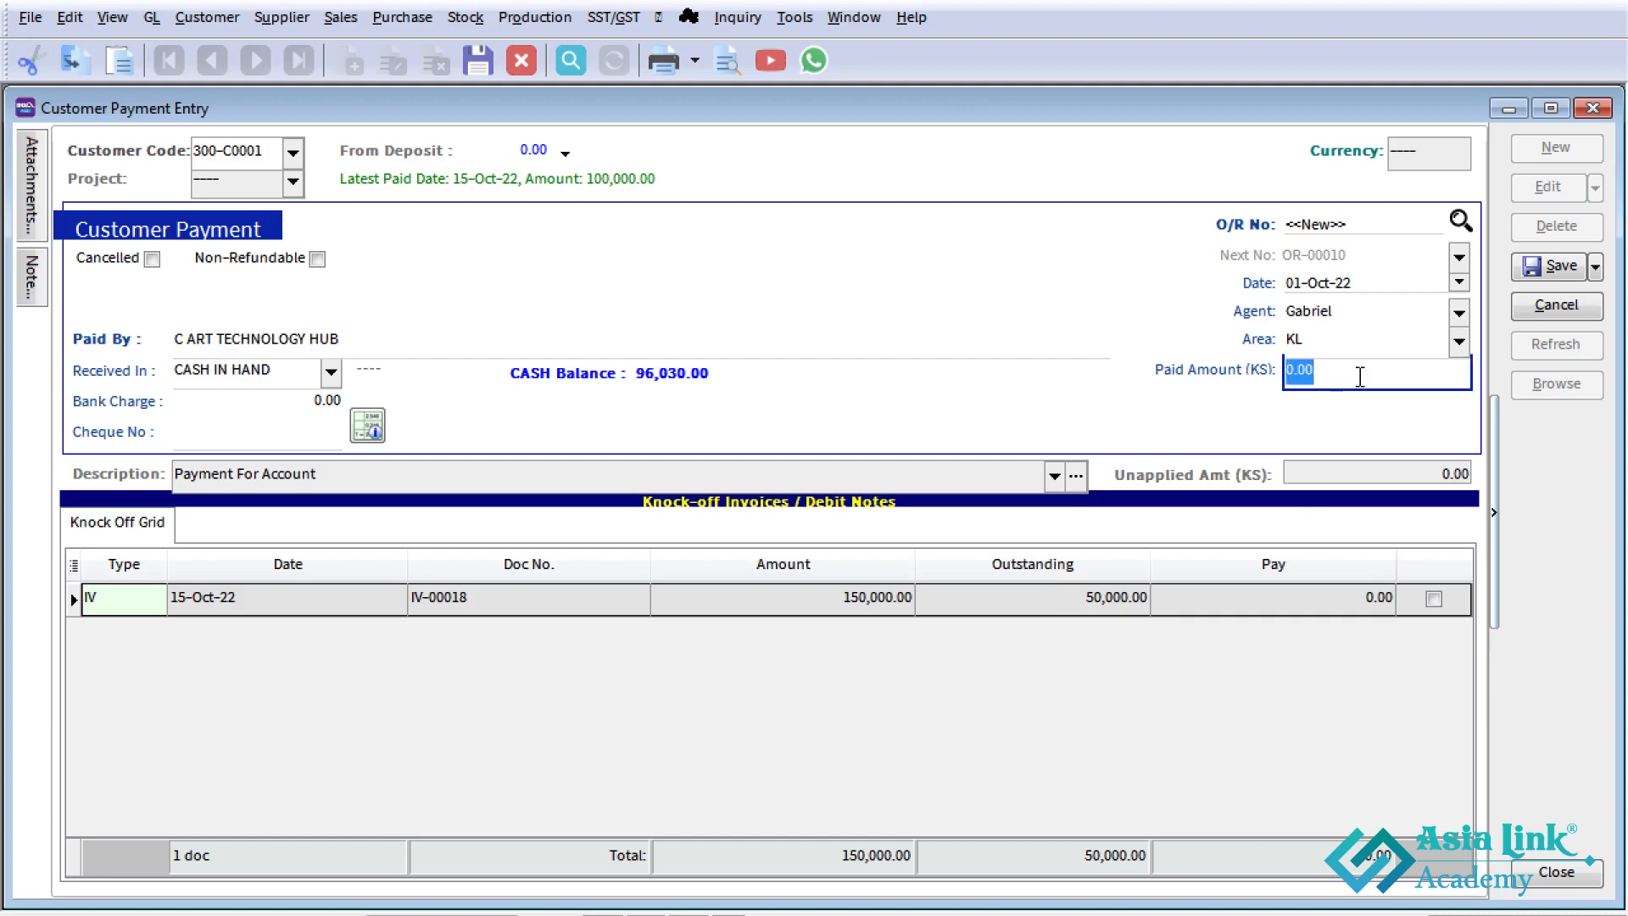
type("50")
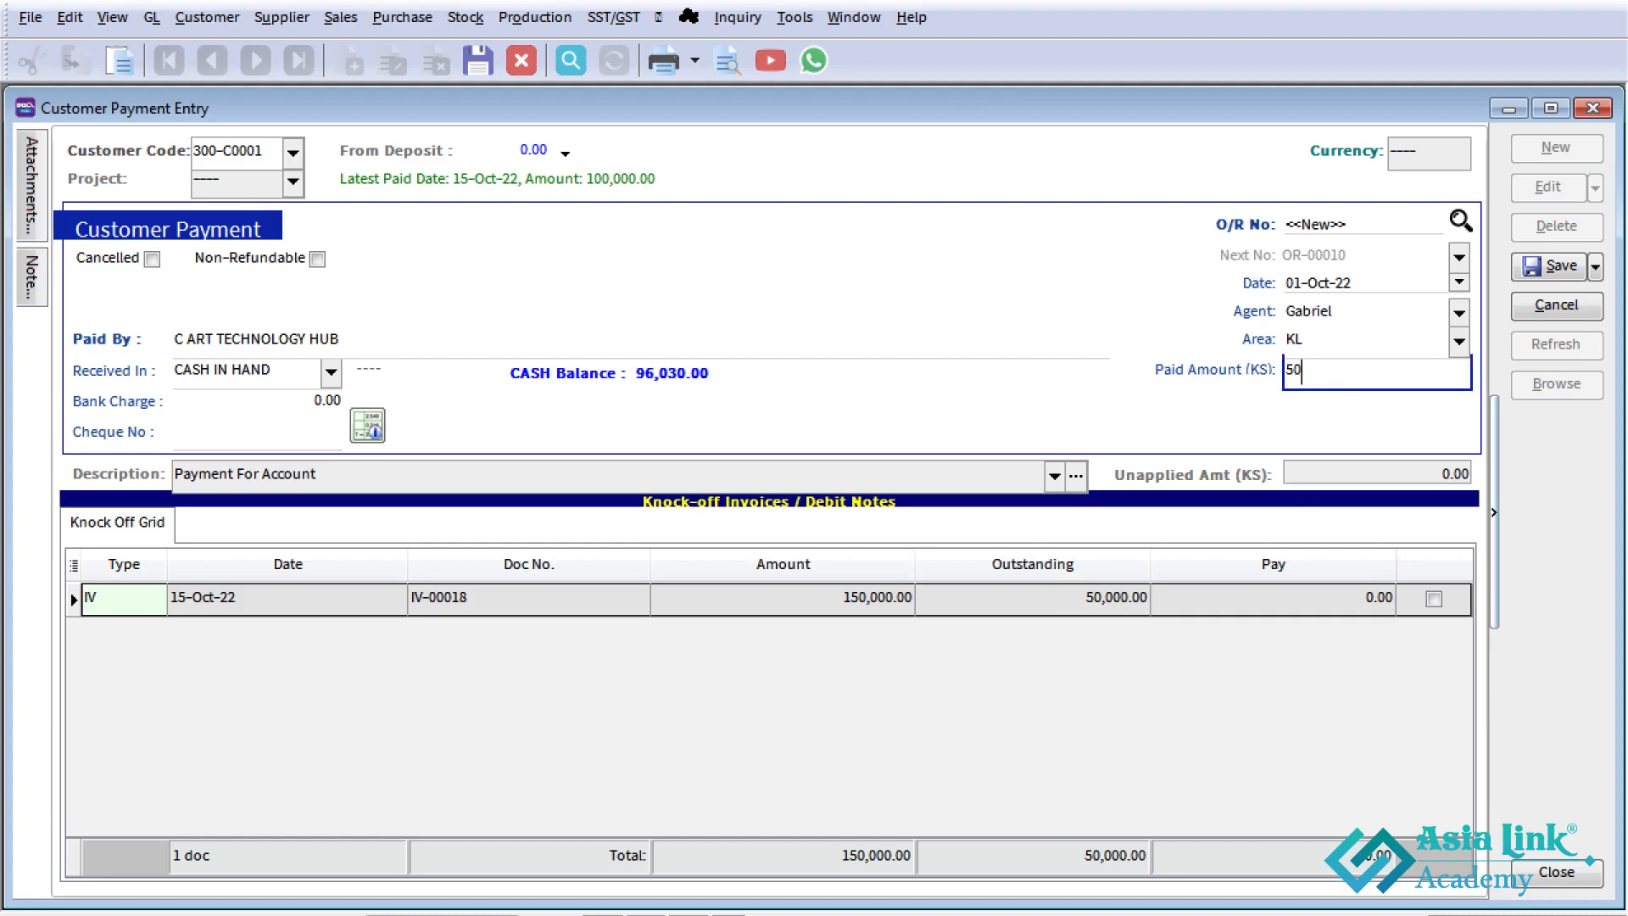
type(",000")
left_click(1331, 598)
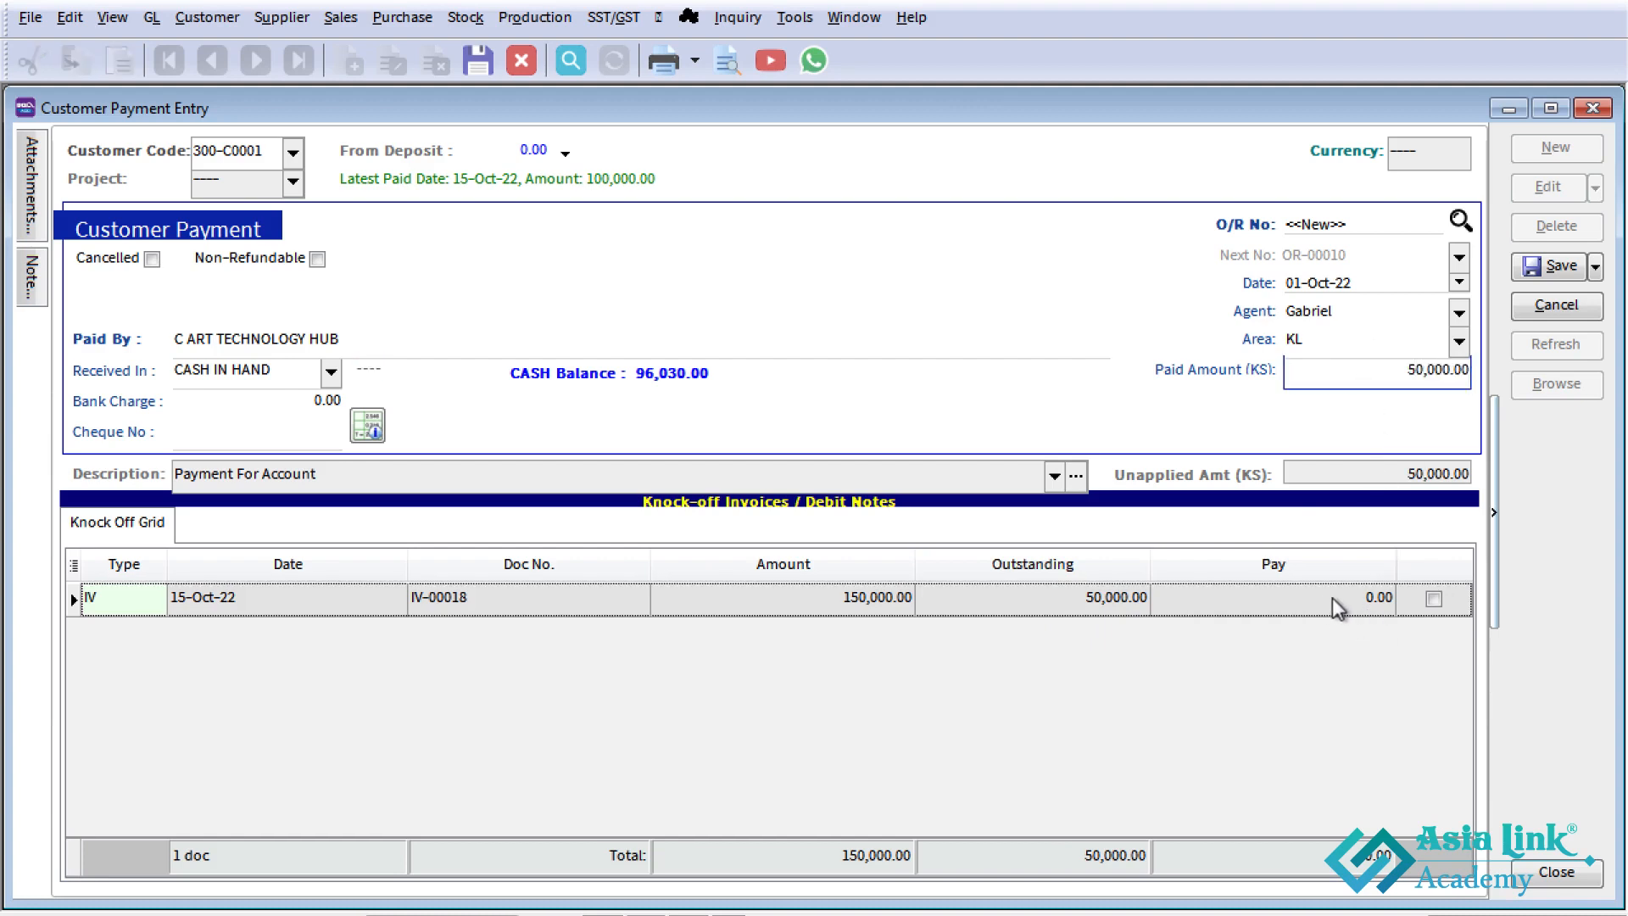
left_click(1434, 598)
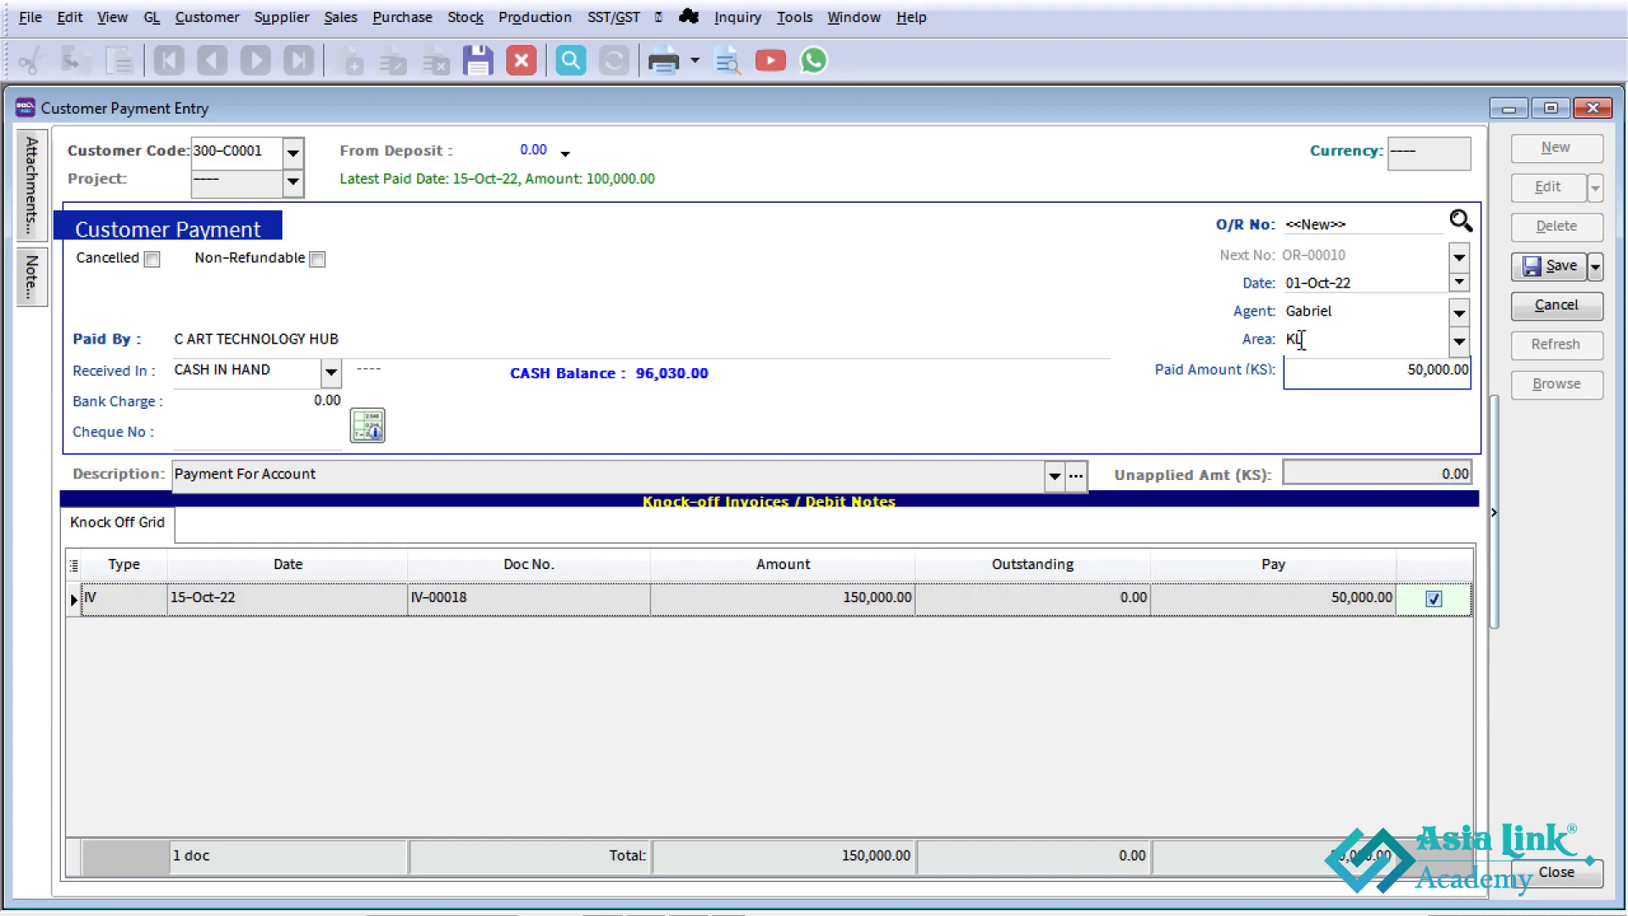
- Date the C ART TECHNOLOGY HUB payment 15-Oct-22 and save it
left_click(1295, 288)
type("15")
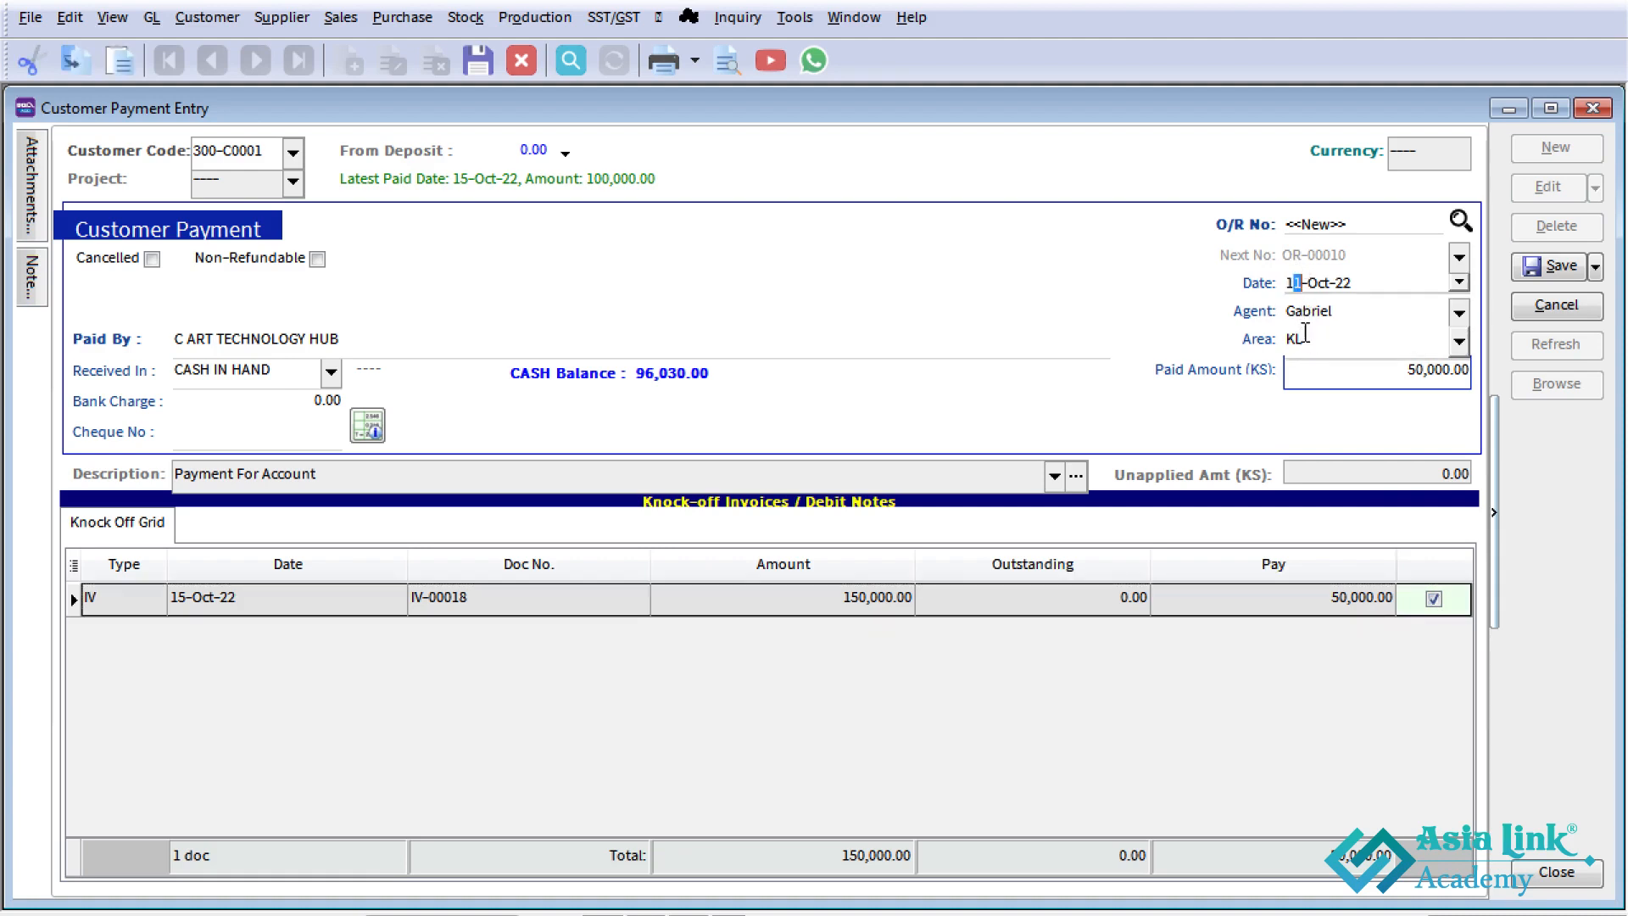
key("Tab")
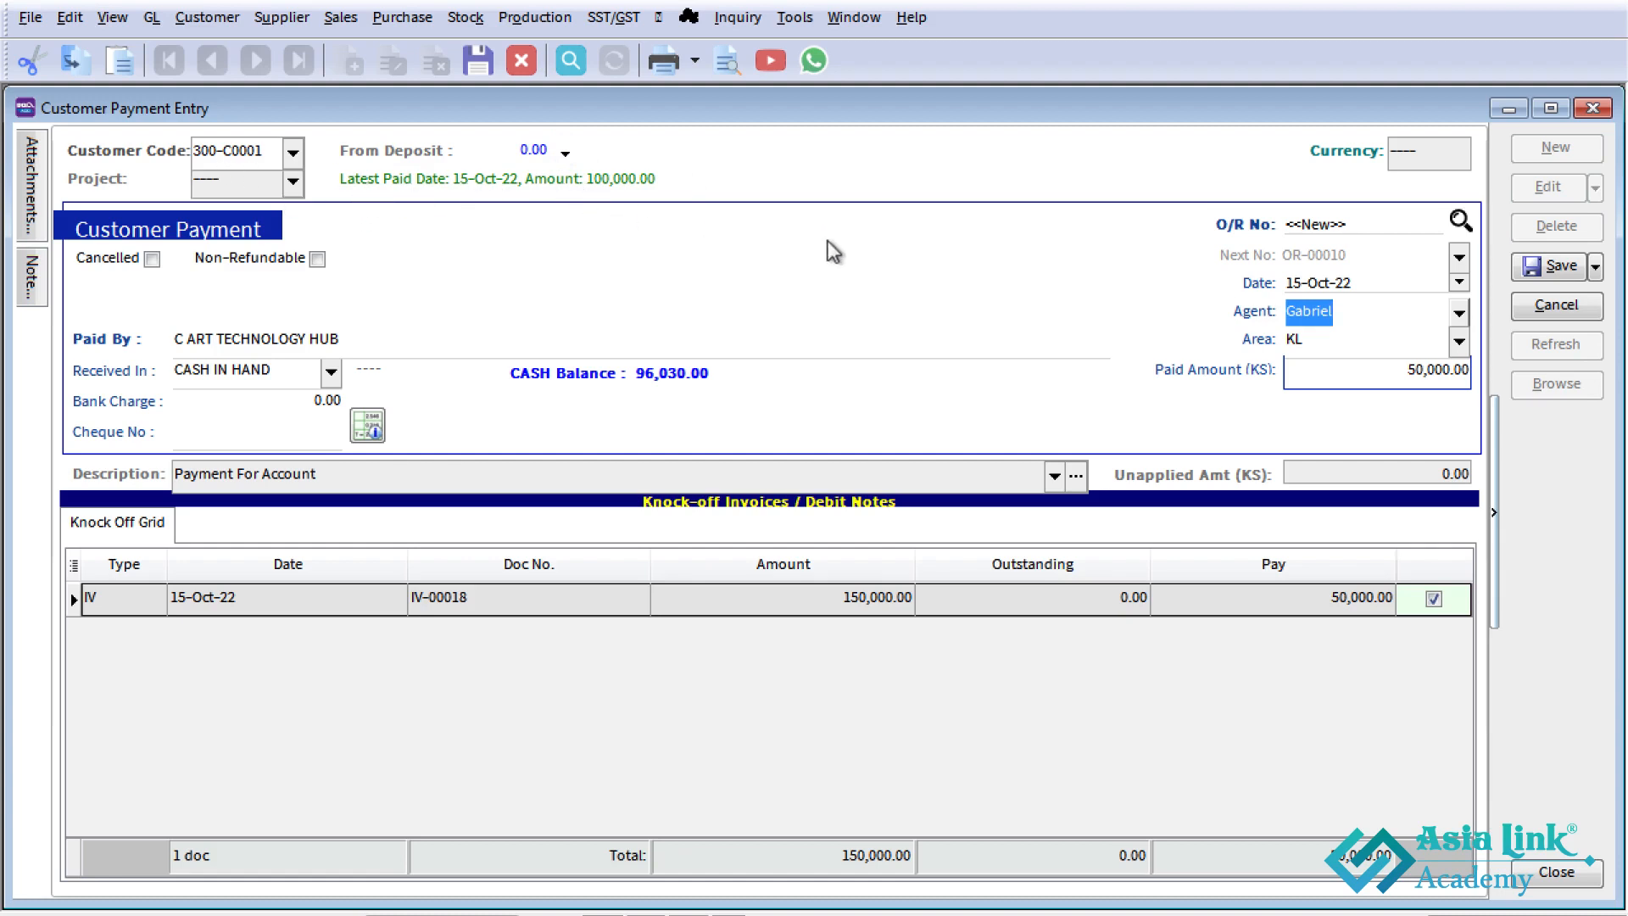
left_click(1571, 270)
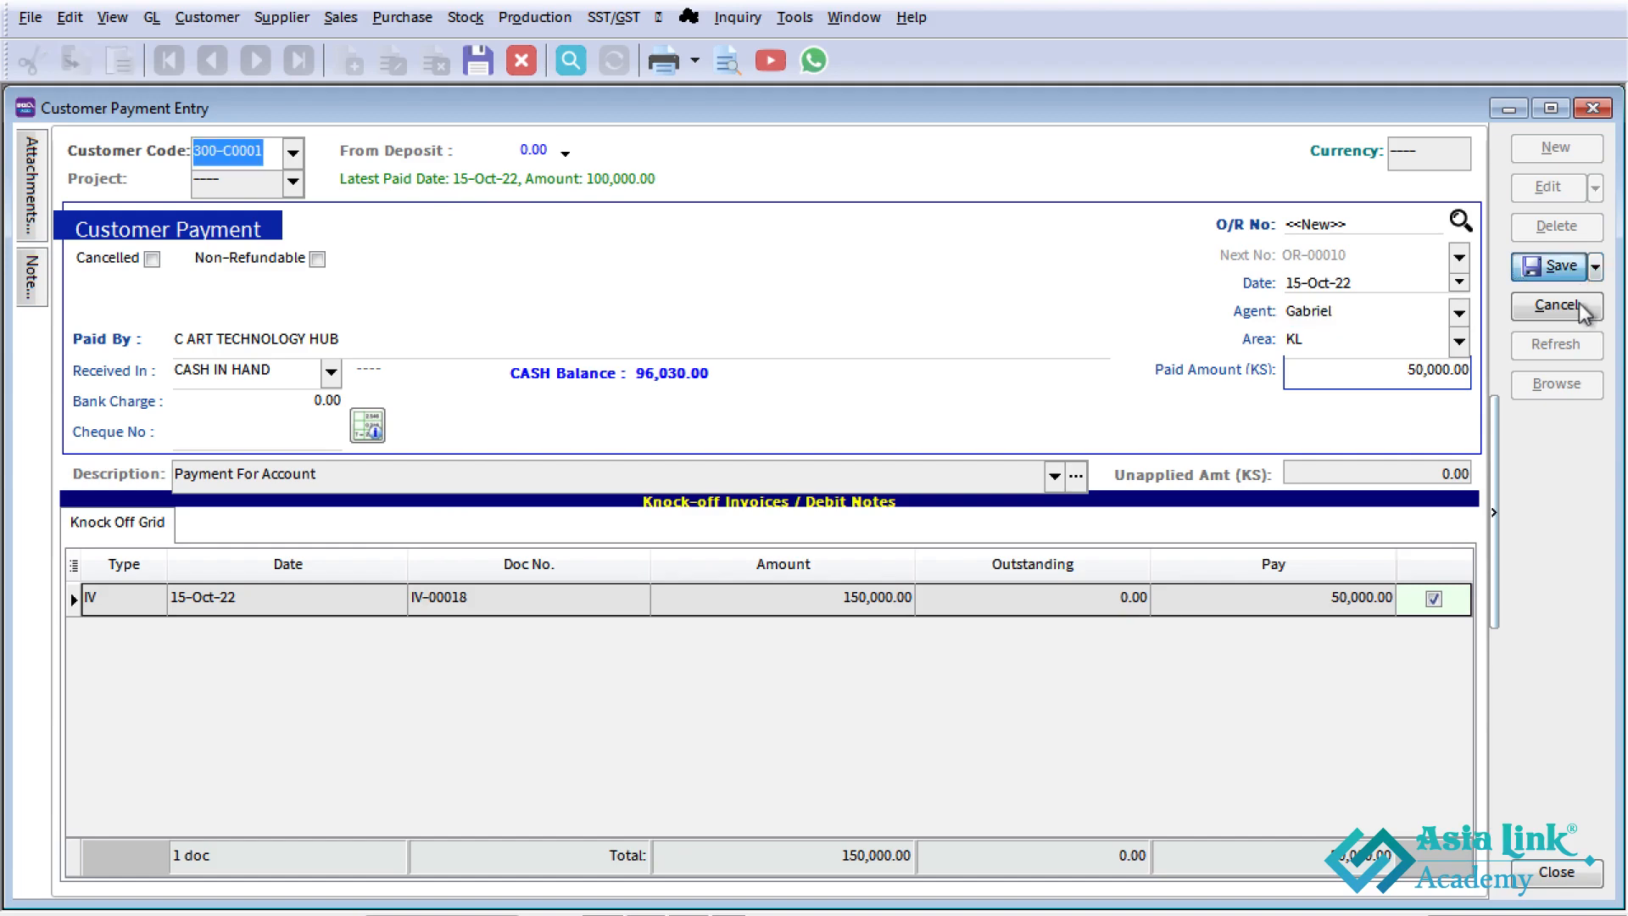
- Review the knock-off details of C ART TECHNOLOGY HUB's two 15-Oct-22 receipts in the customer payment list, and close the list
left_click(1568, 386)
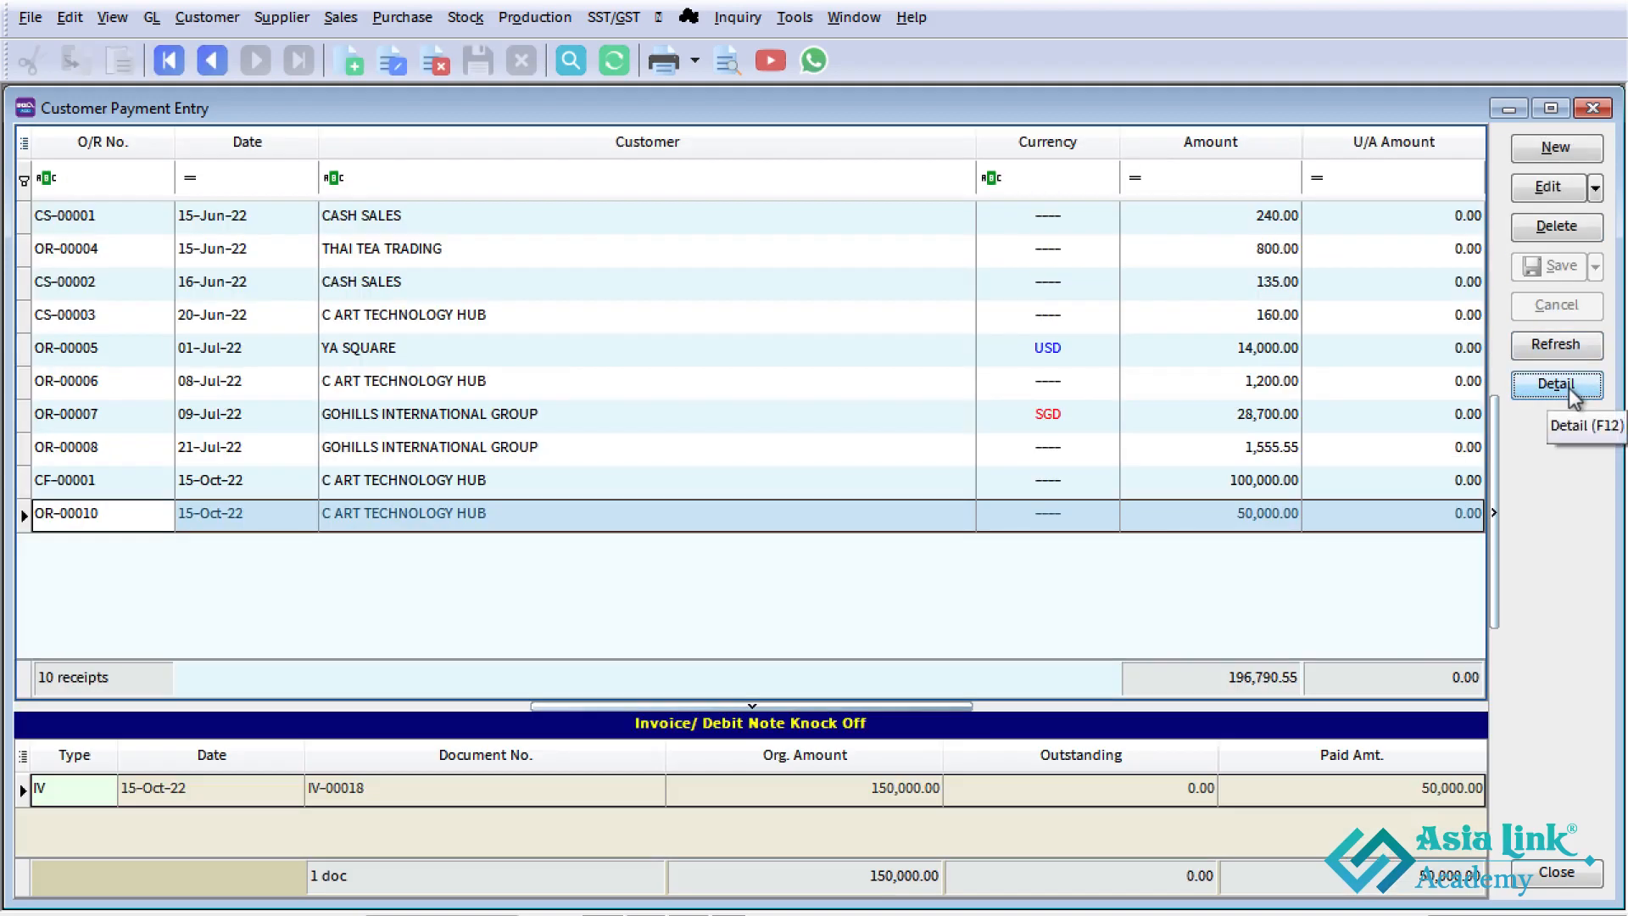
left_click(78, 481)
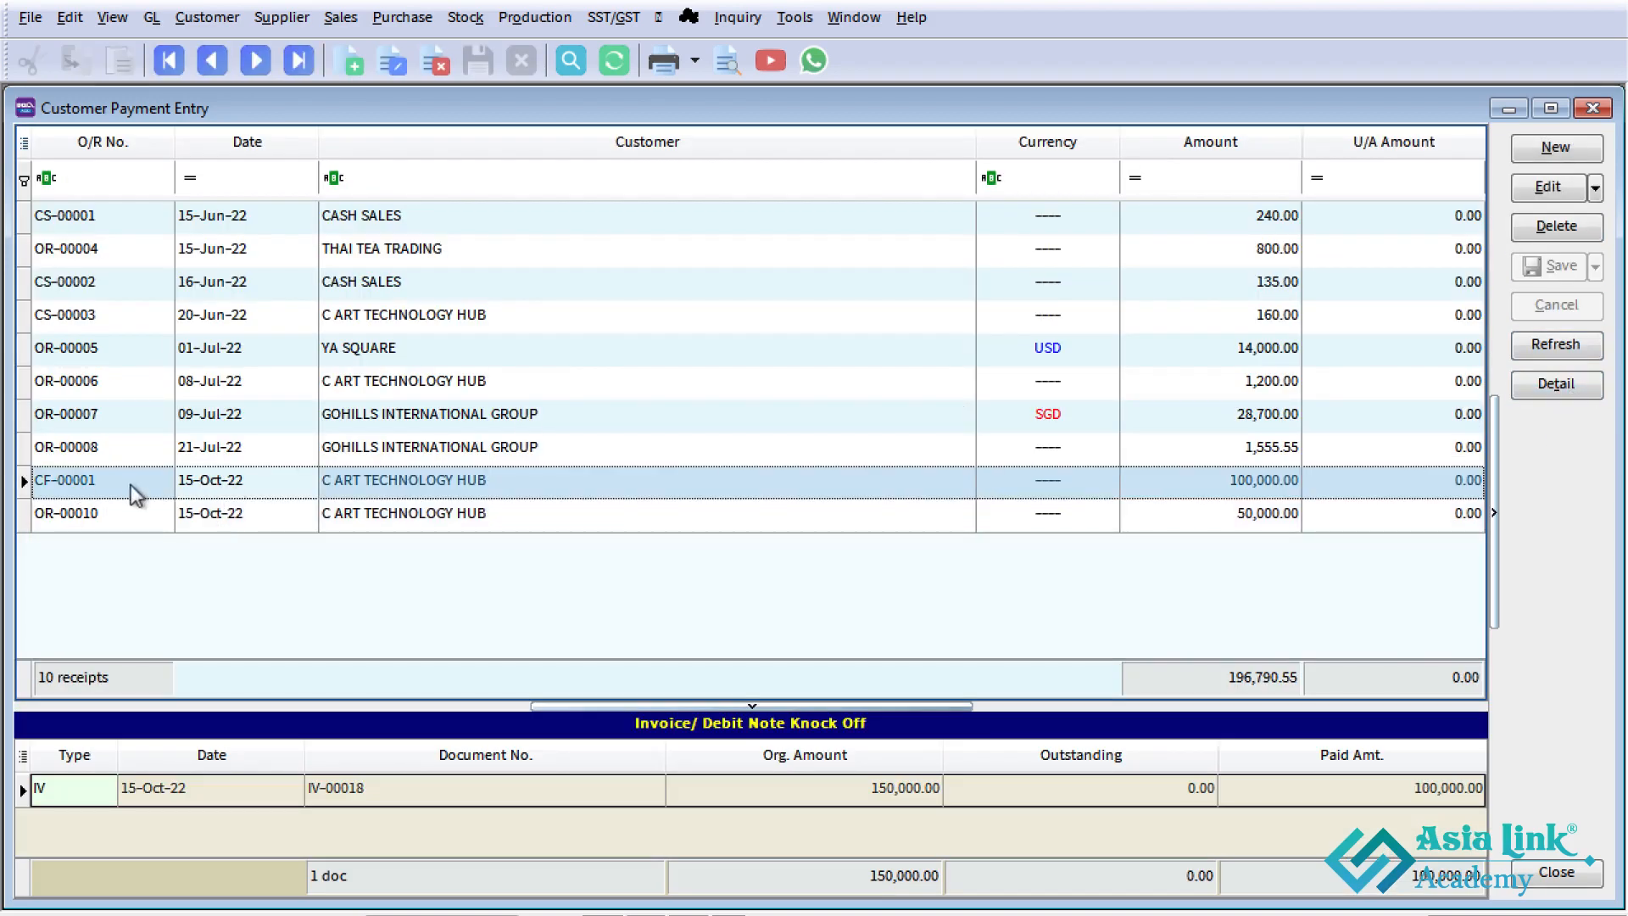
left_click(267, 521)
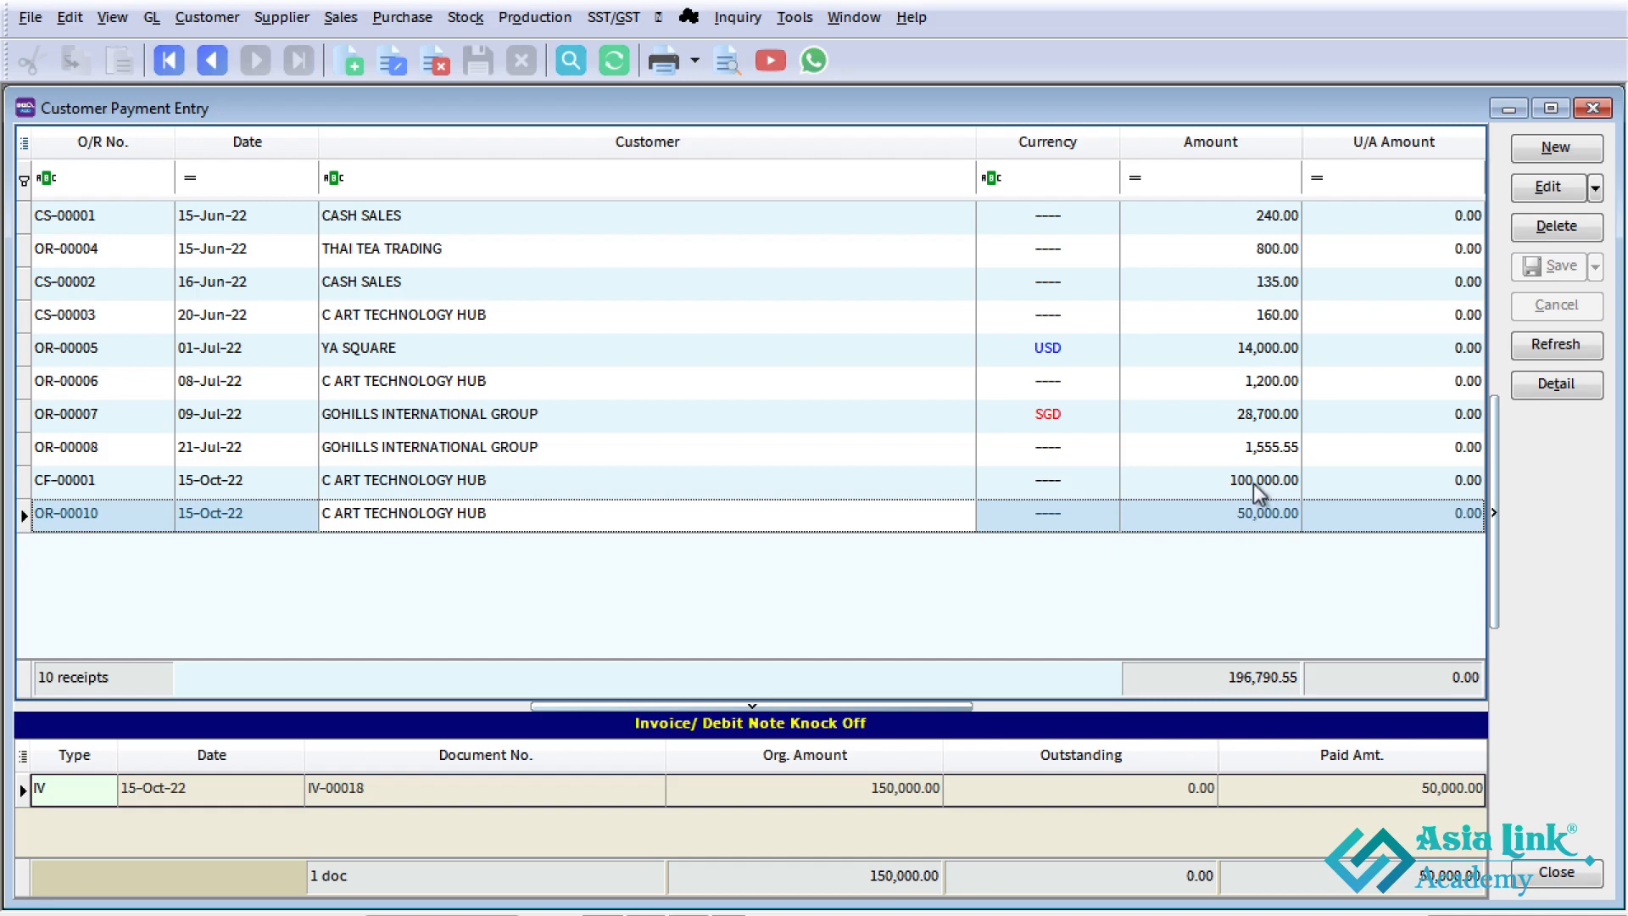
left_click(1262, 514)
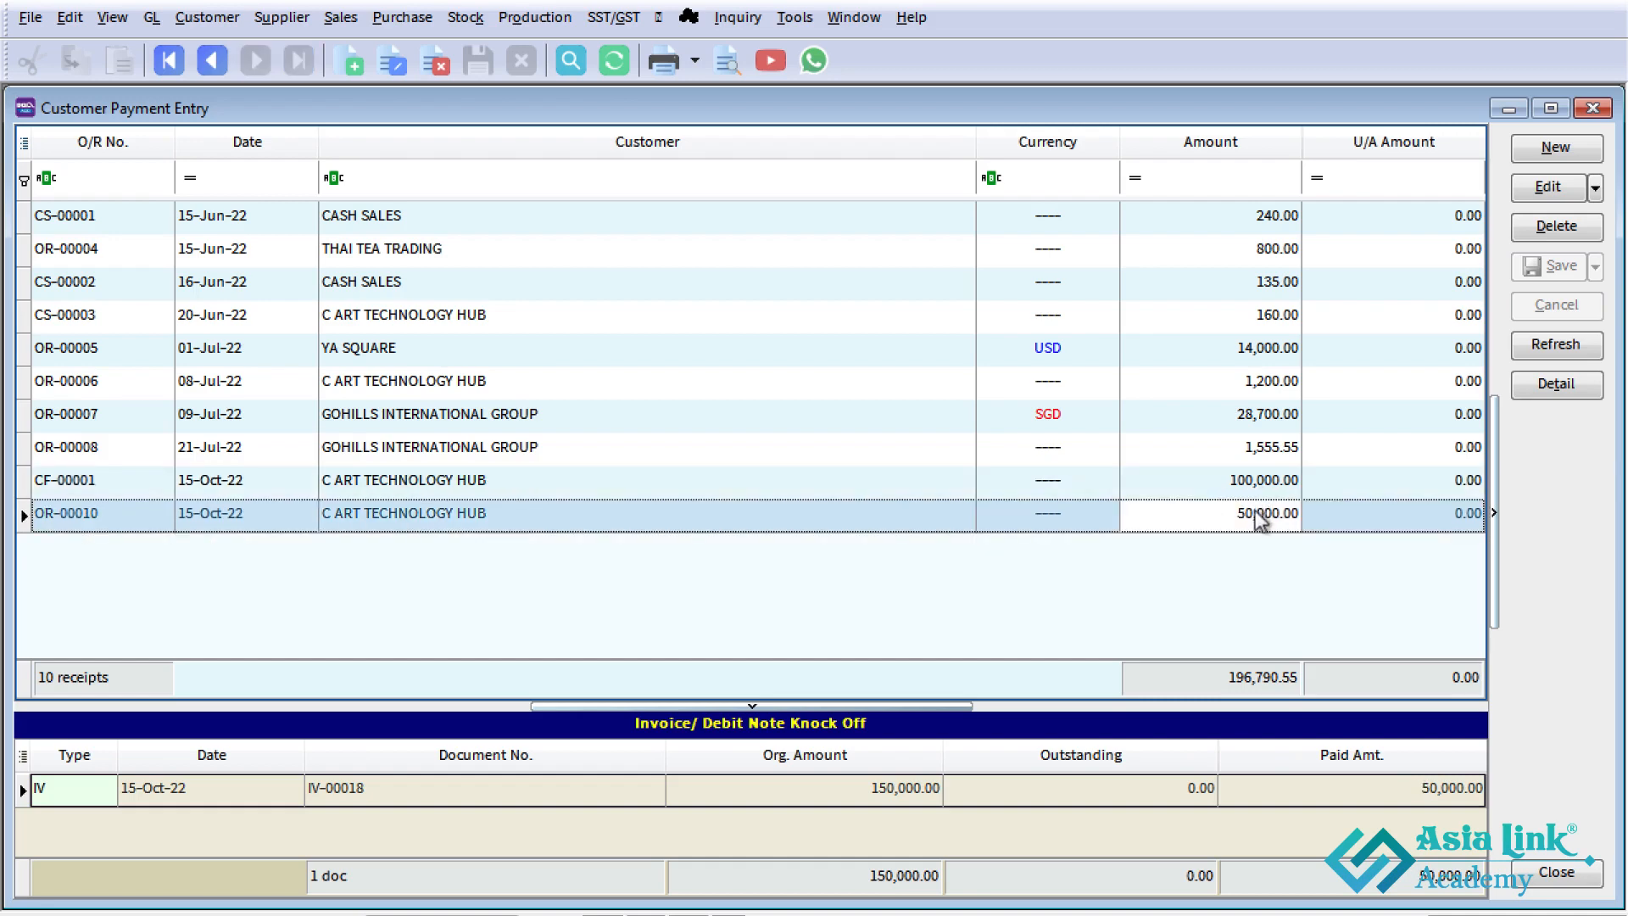
left_click(1593, 110)
- Switch to the Excel sheet and check the Case Study 1 deposit, invoice and remaining balance amounts
key("alt+Tab")
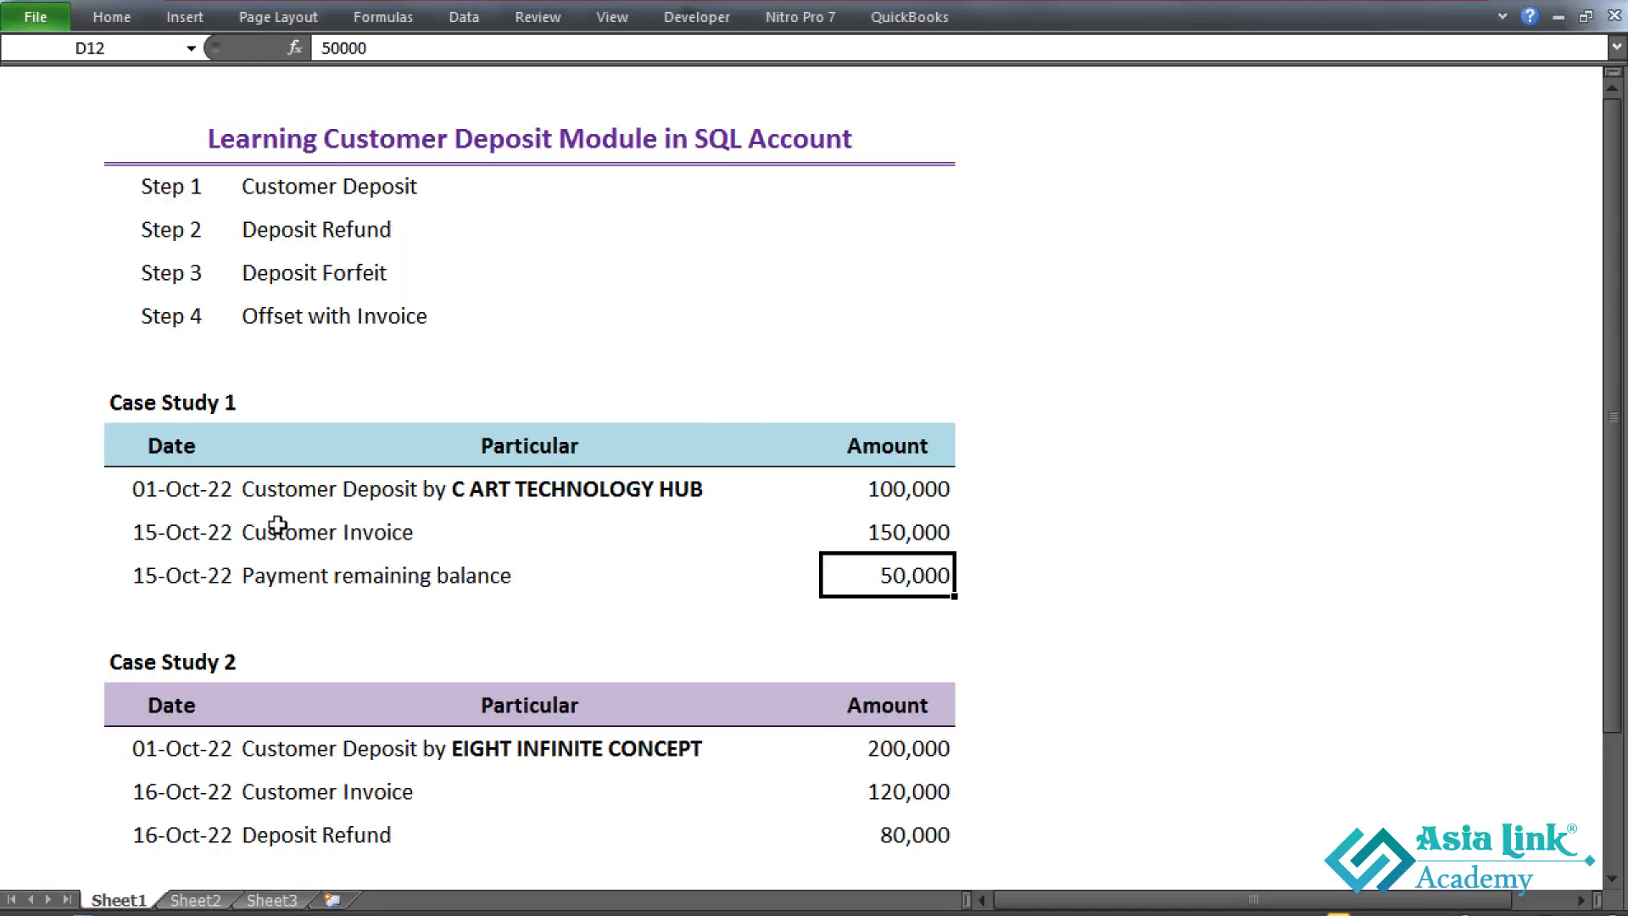
left_click(922, 490)
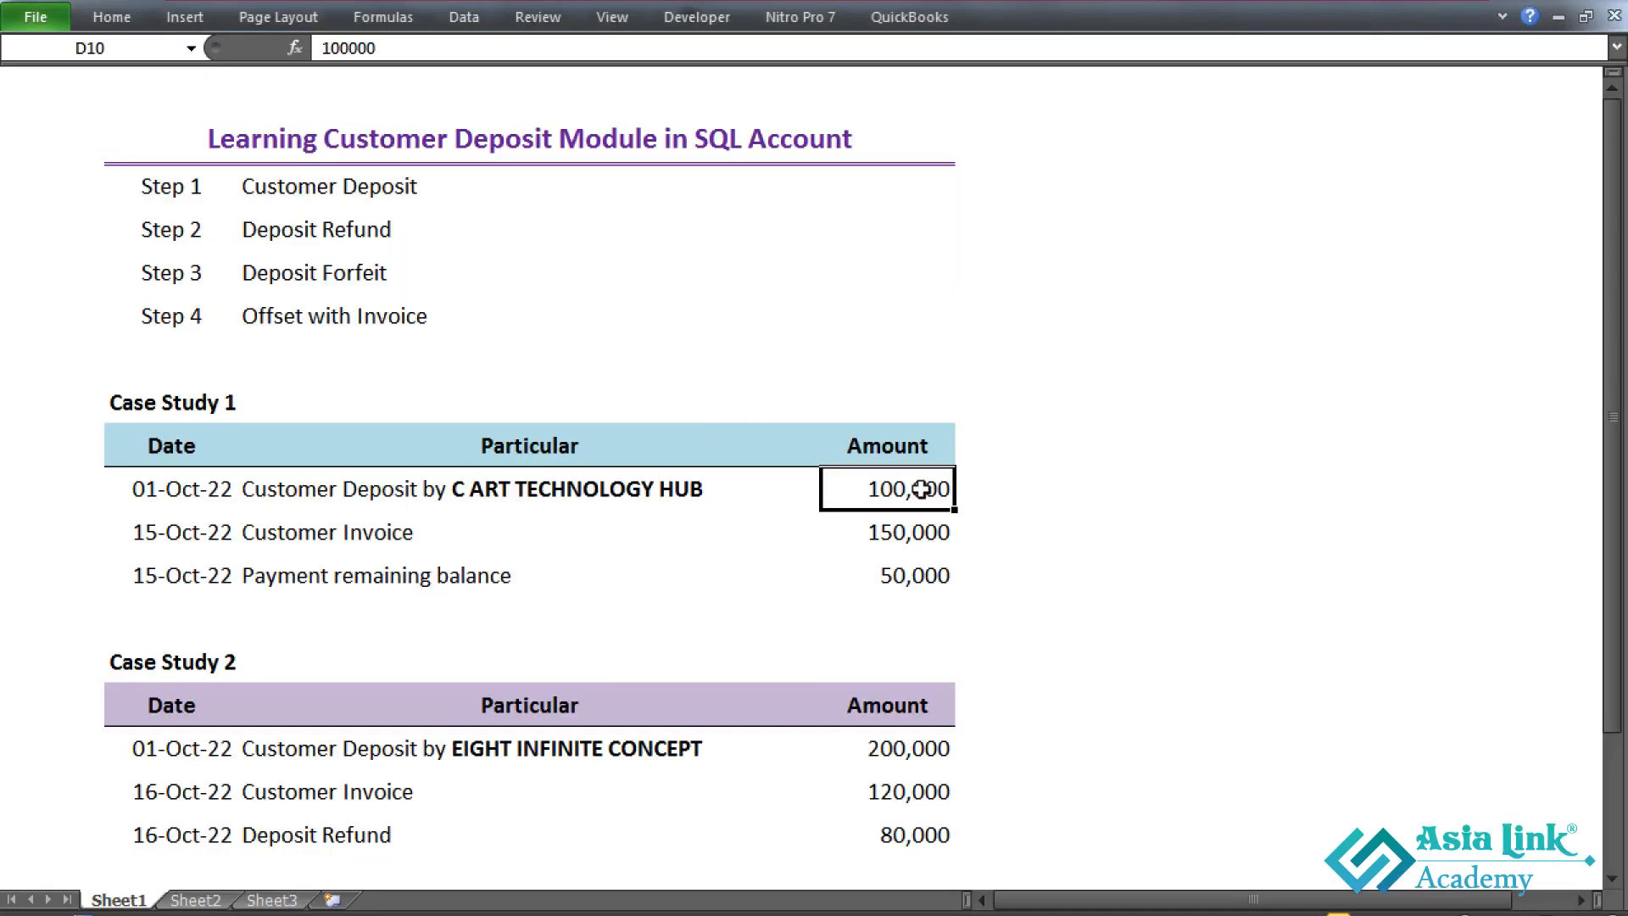
left_click(921, 541)
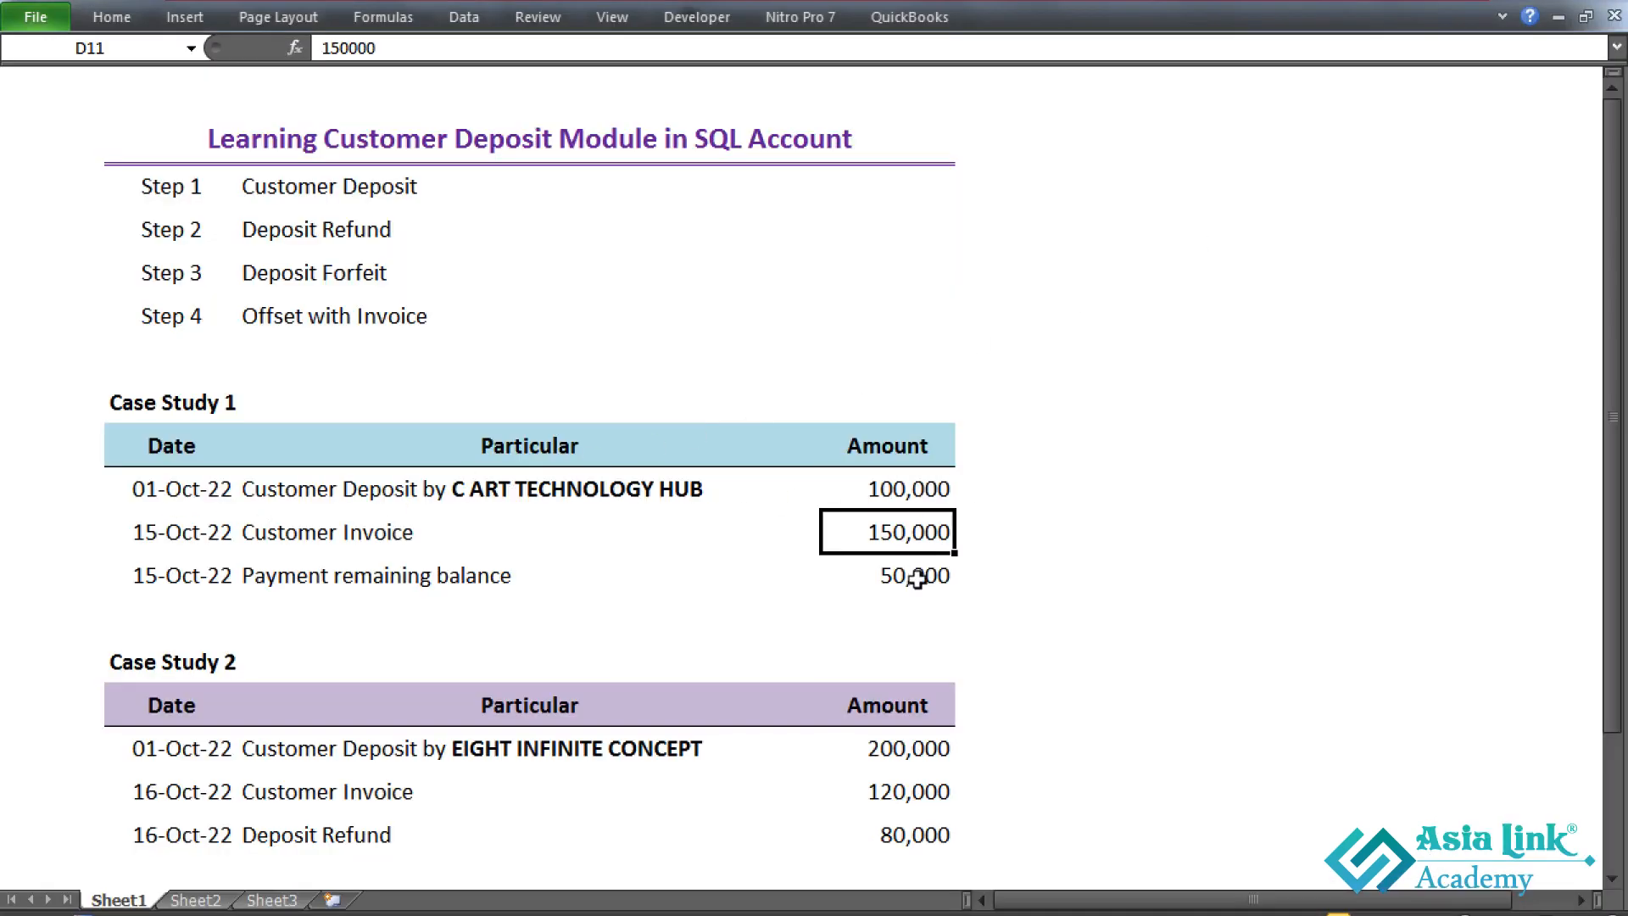
left_click(918, 578)
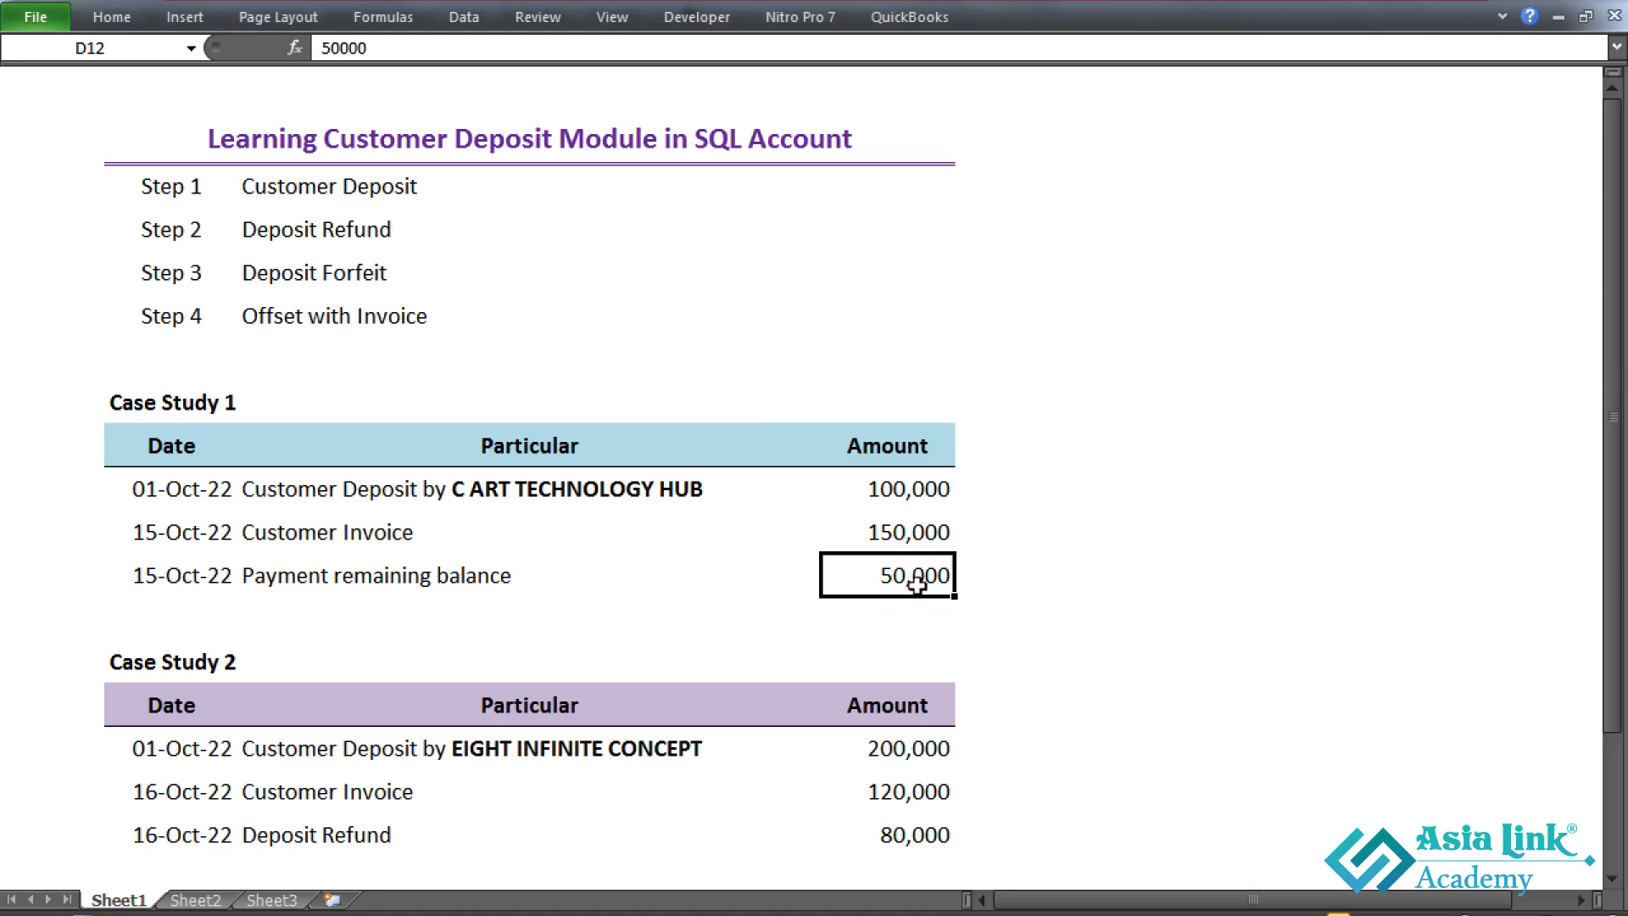
- Examine the Case Study 2 deposit, invoice and refund rows for EIGHT INFINITE CONCEPT, and return to SQL Account
scroll(917, 585, "down", 1)
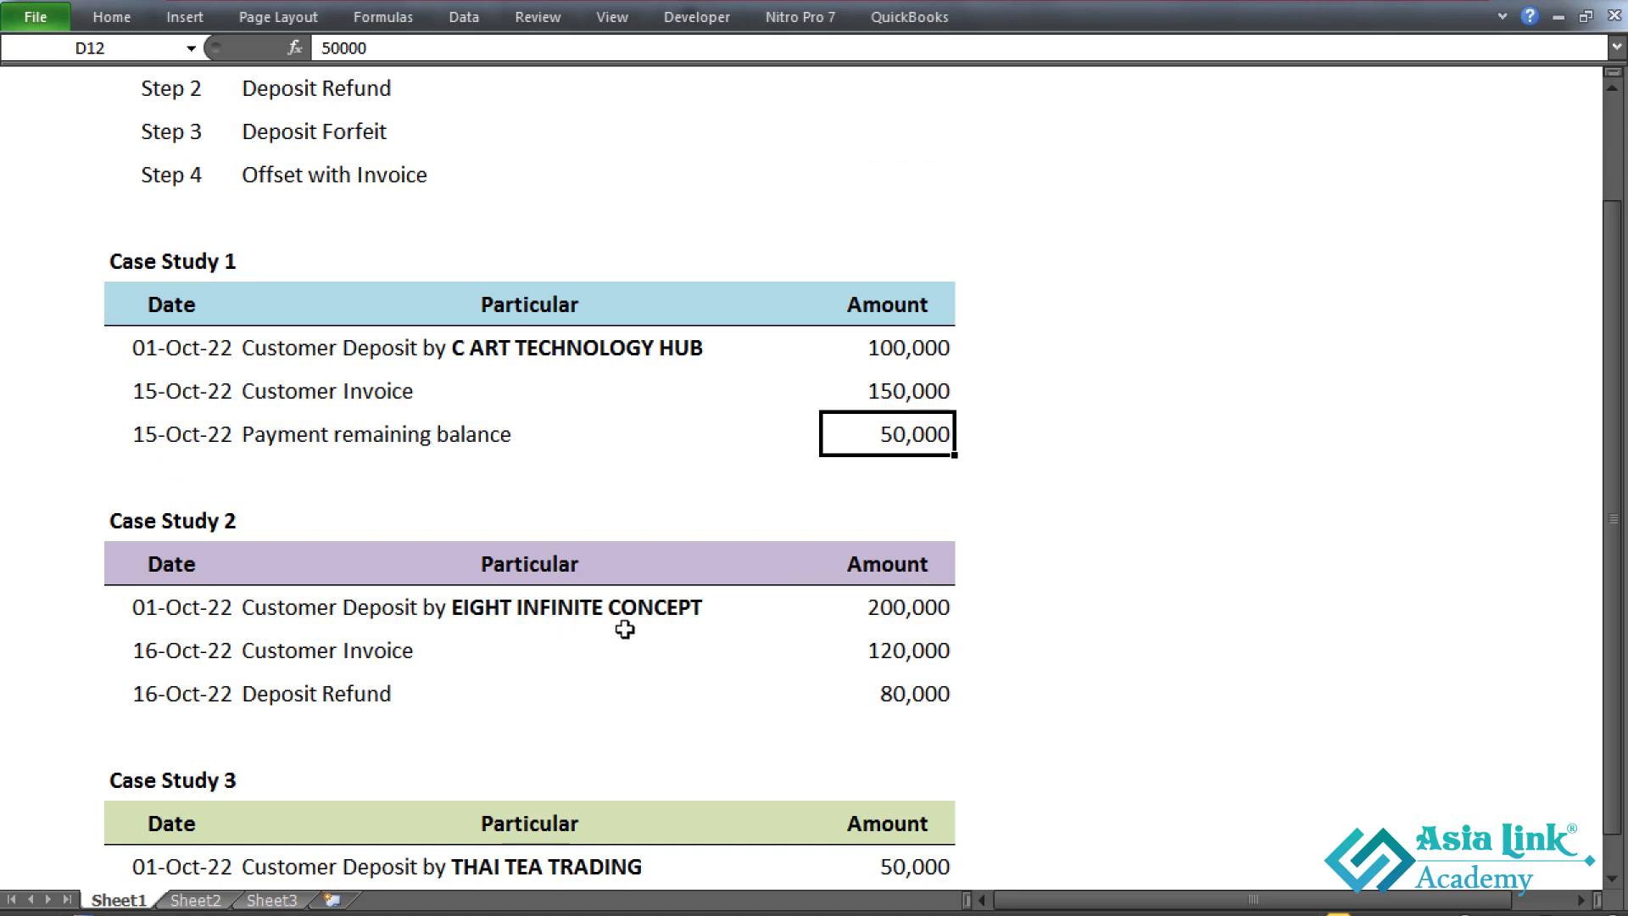
left_click(908, 616)
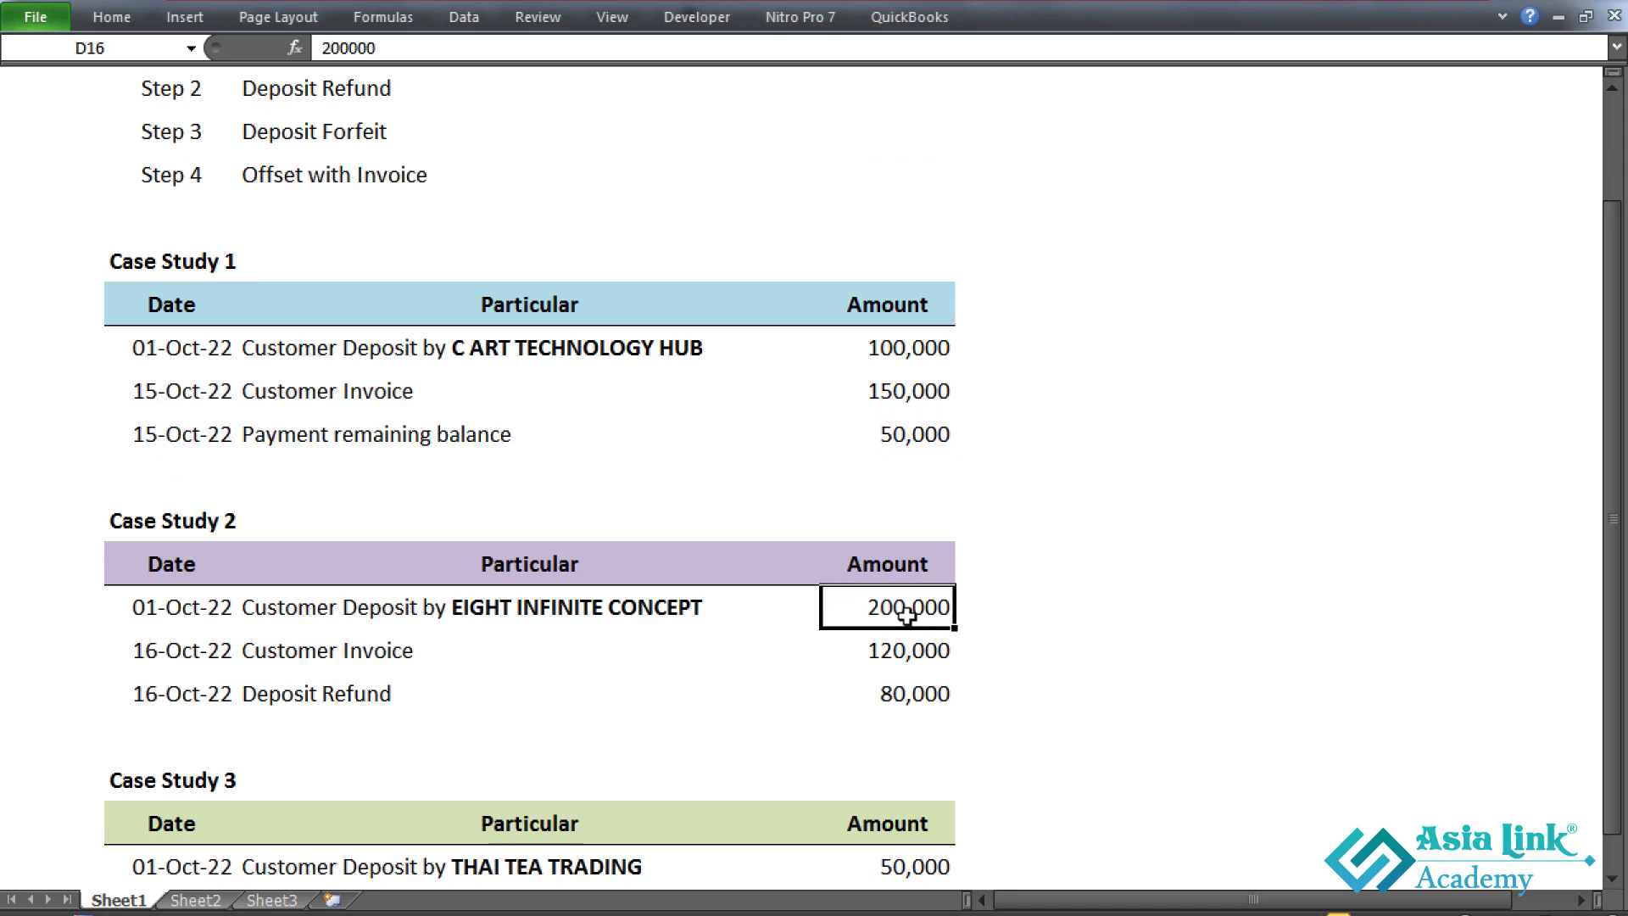
left_click(393, 656)
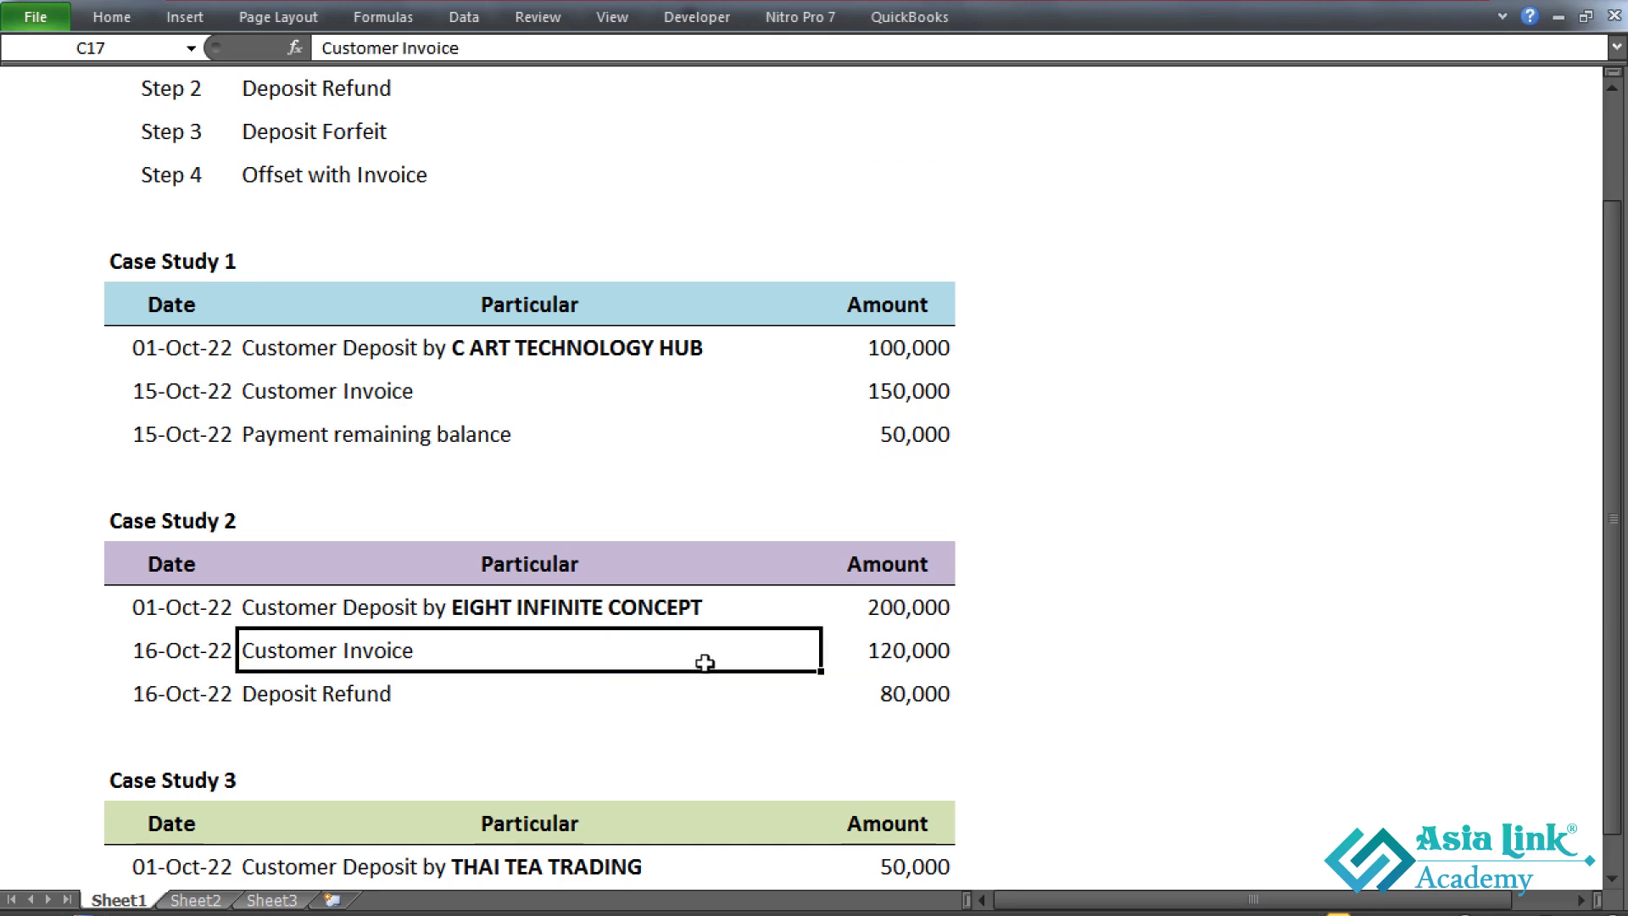
left_click(906, 657)
left_click(912, 619)
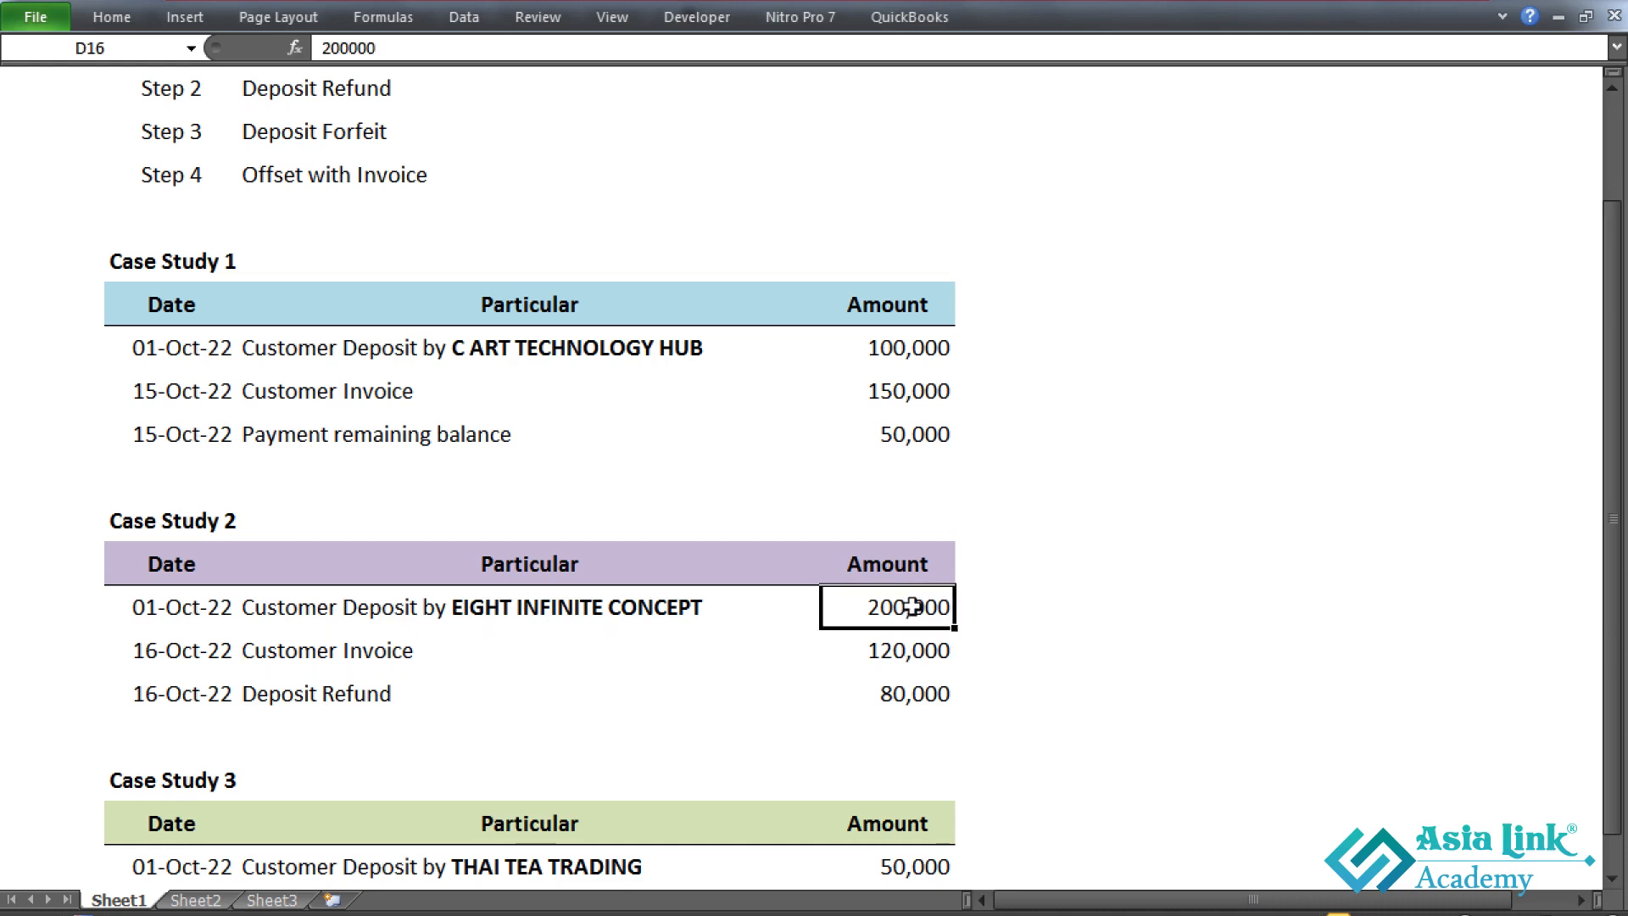
left_click(908, 659)
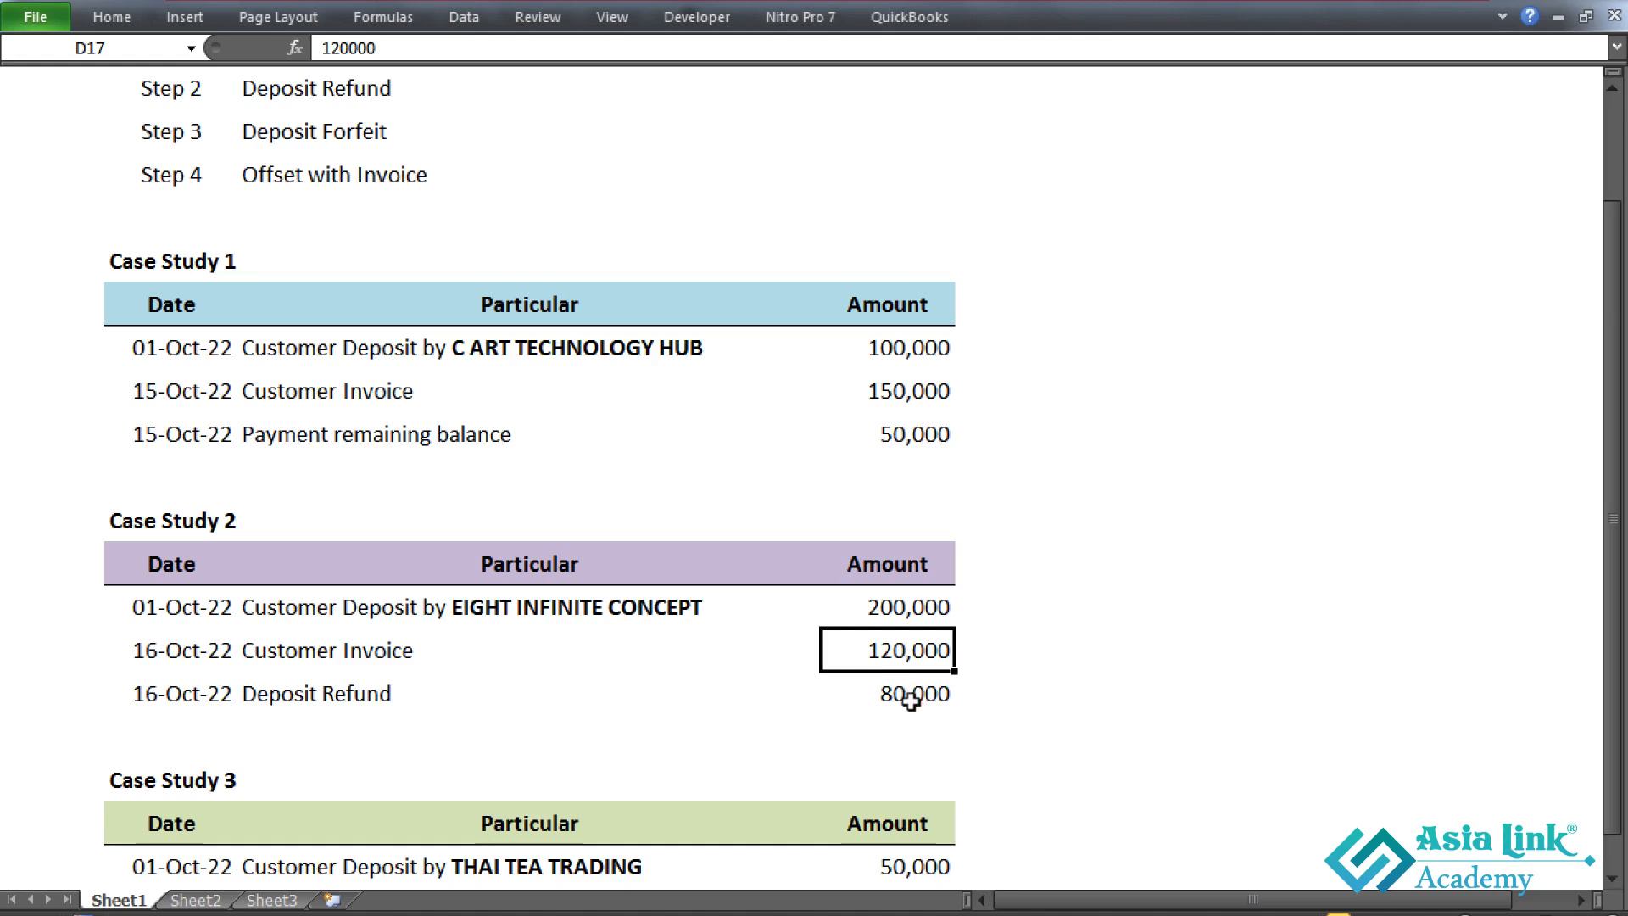
left_click(912, 700)
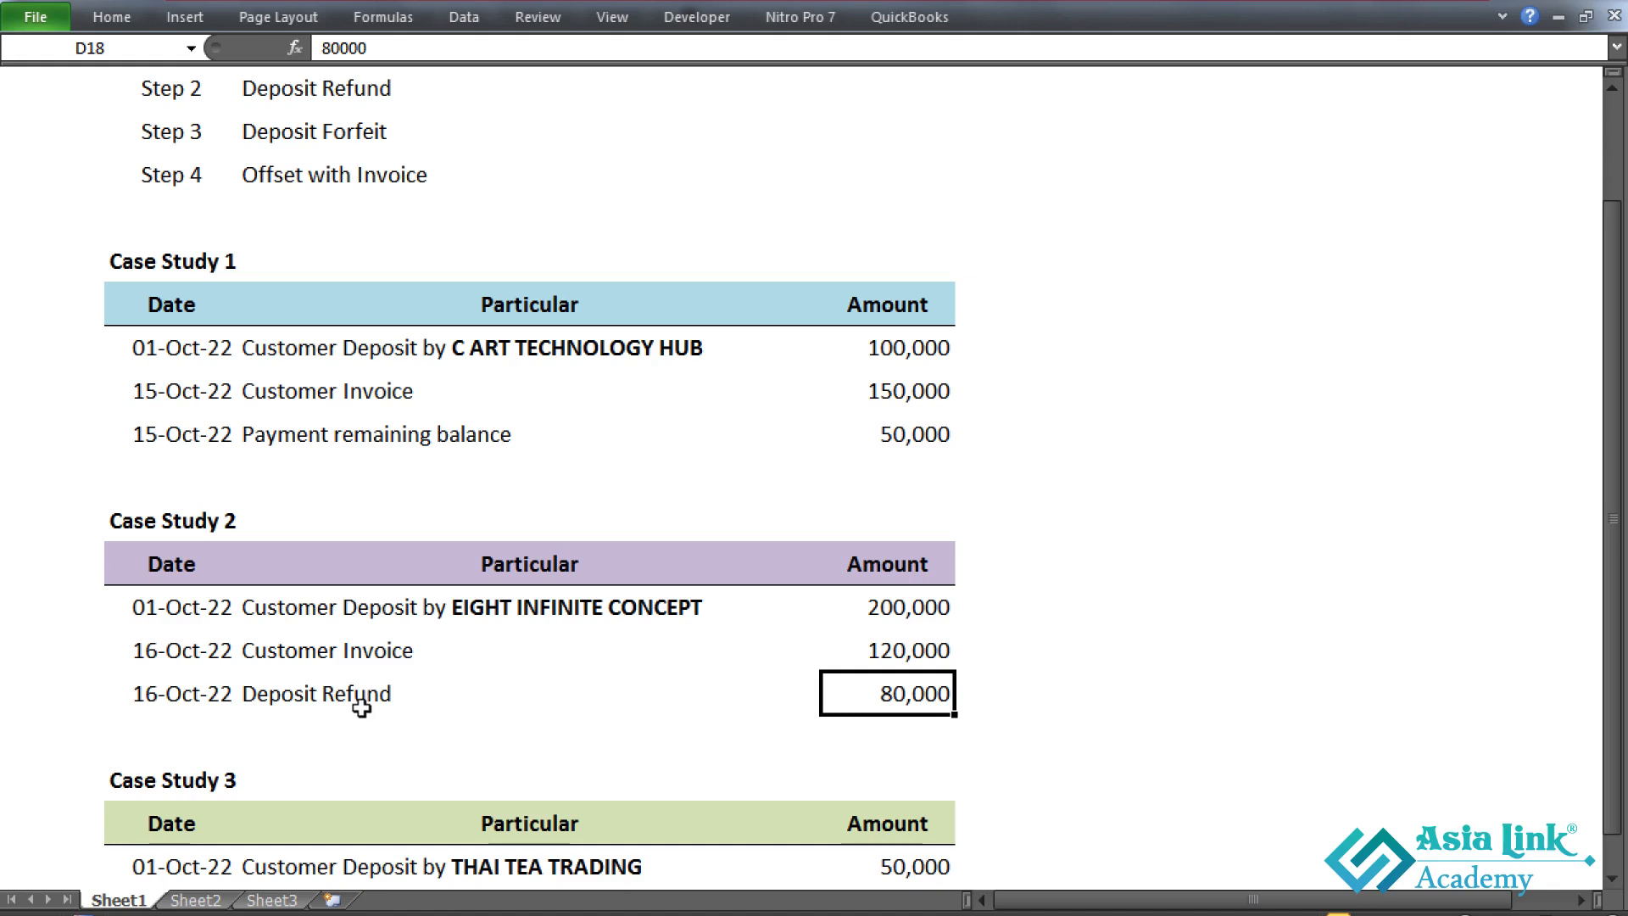
left_click(177, 617)
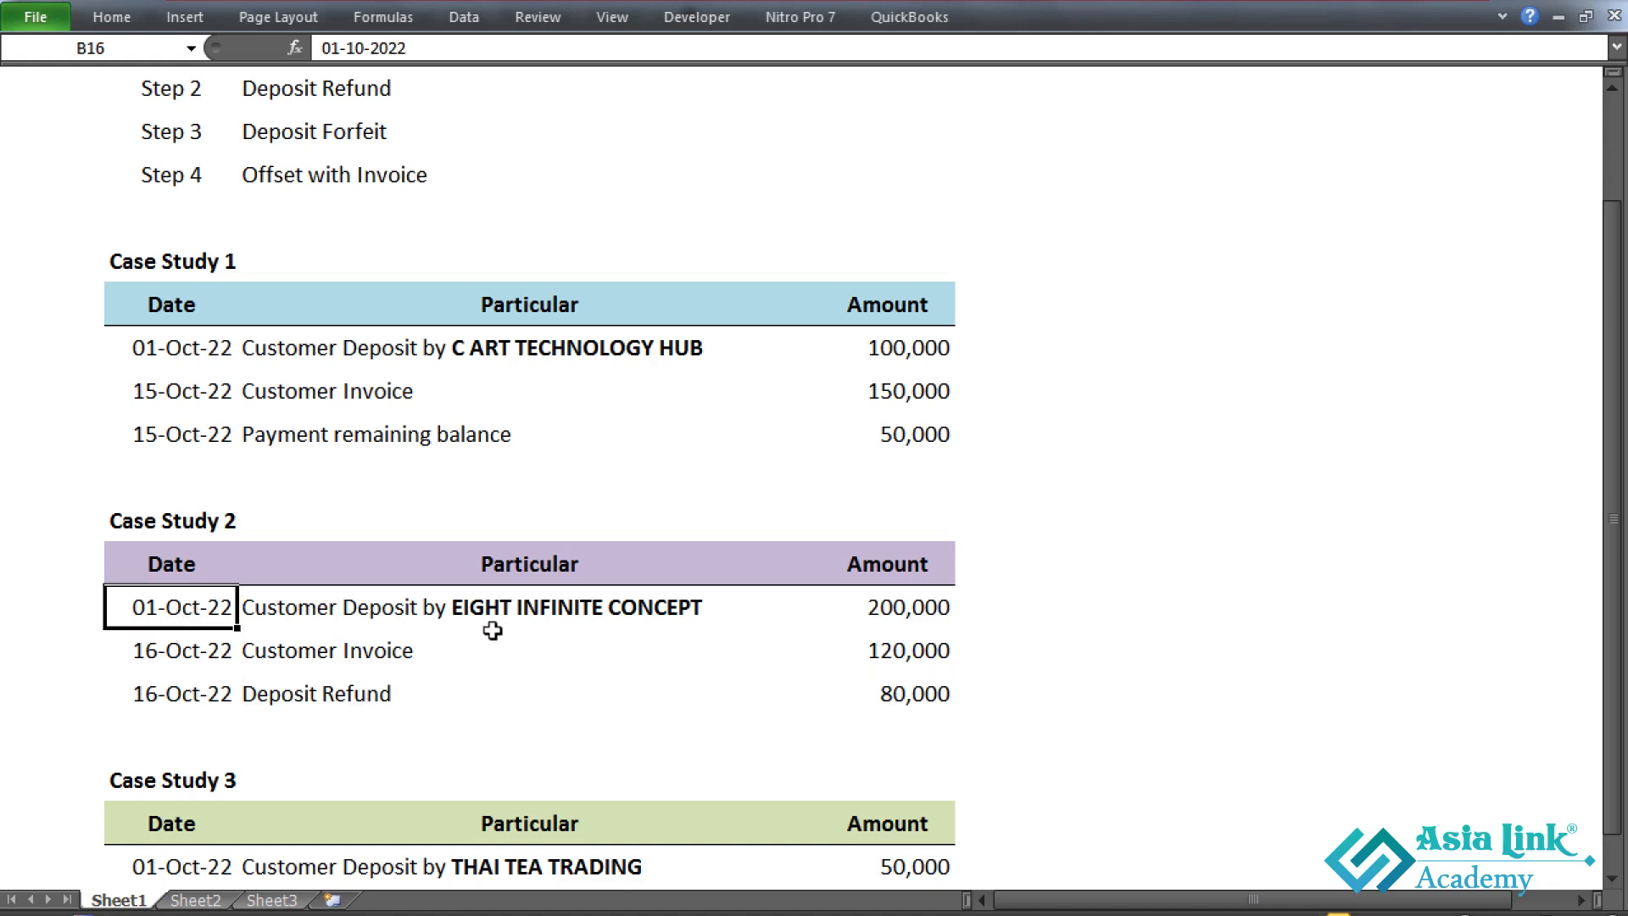
left_click(395, 626)
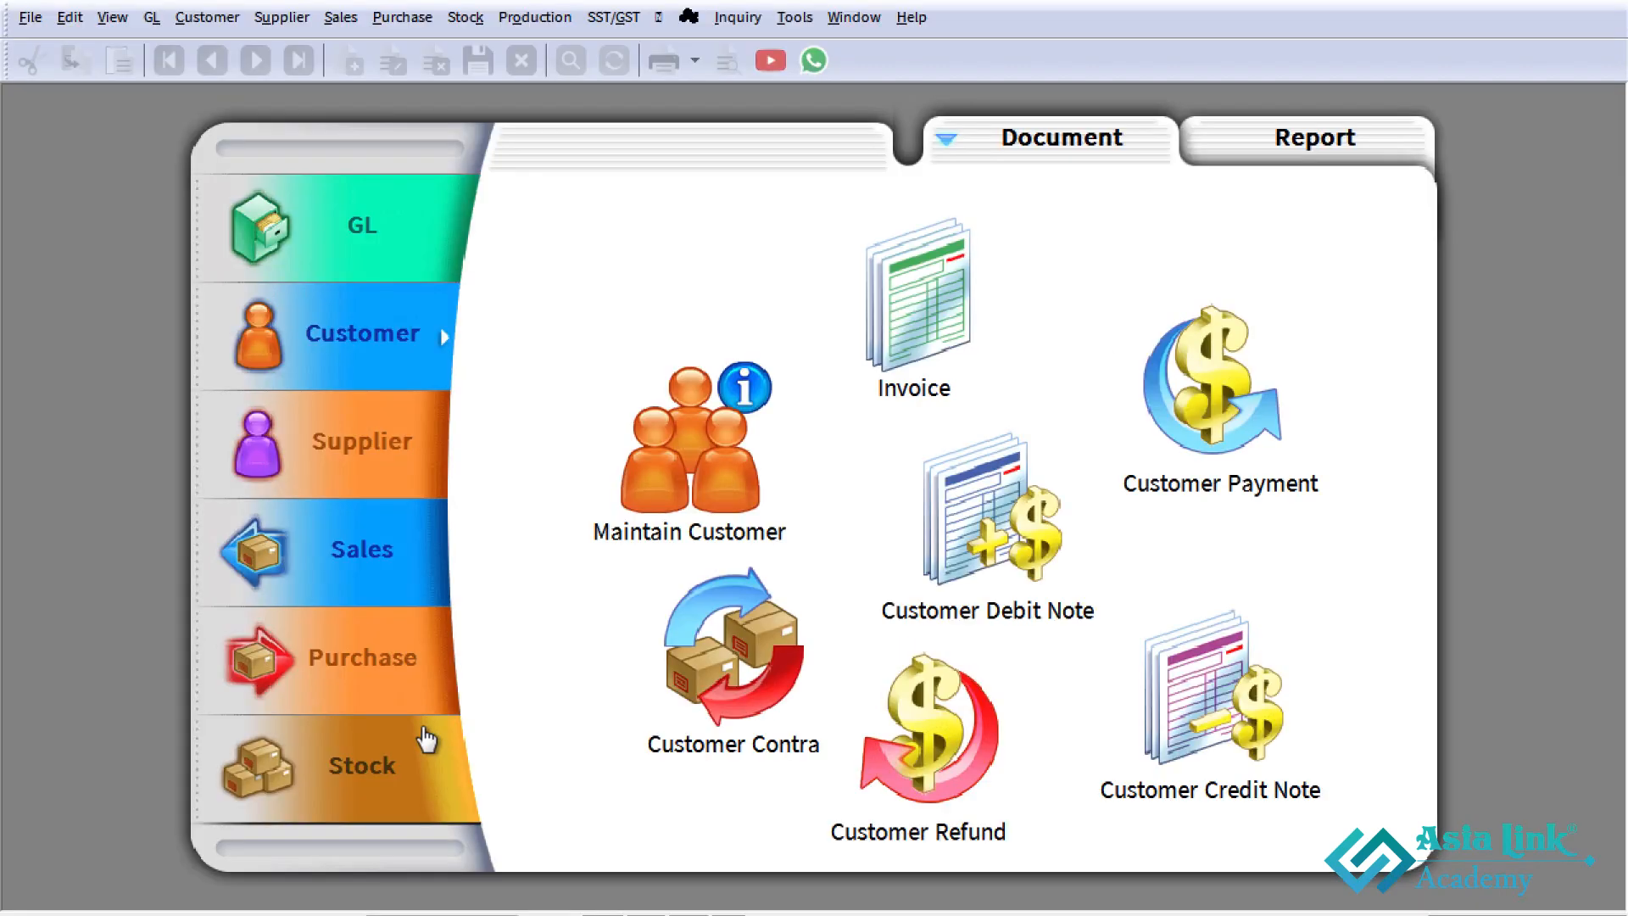
- Start a new customer deposit for EIGHT INFINITE CONCEPT, received in KBZ BANK
left_click(212, 31)
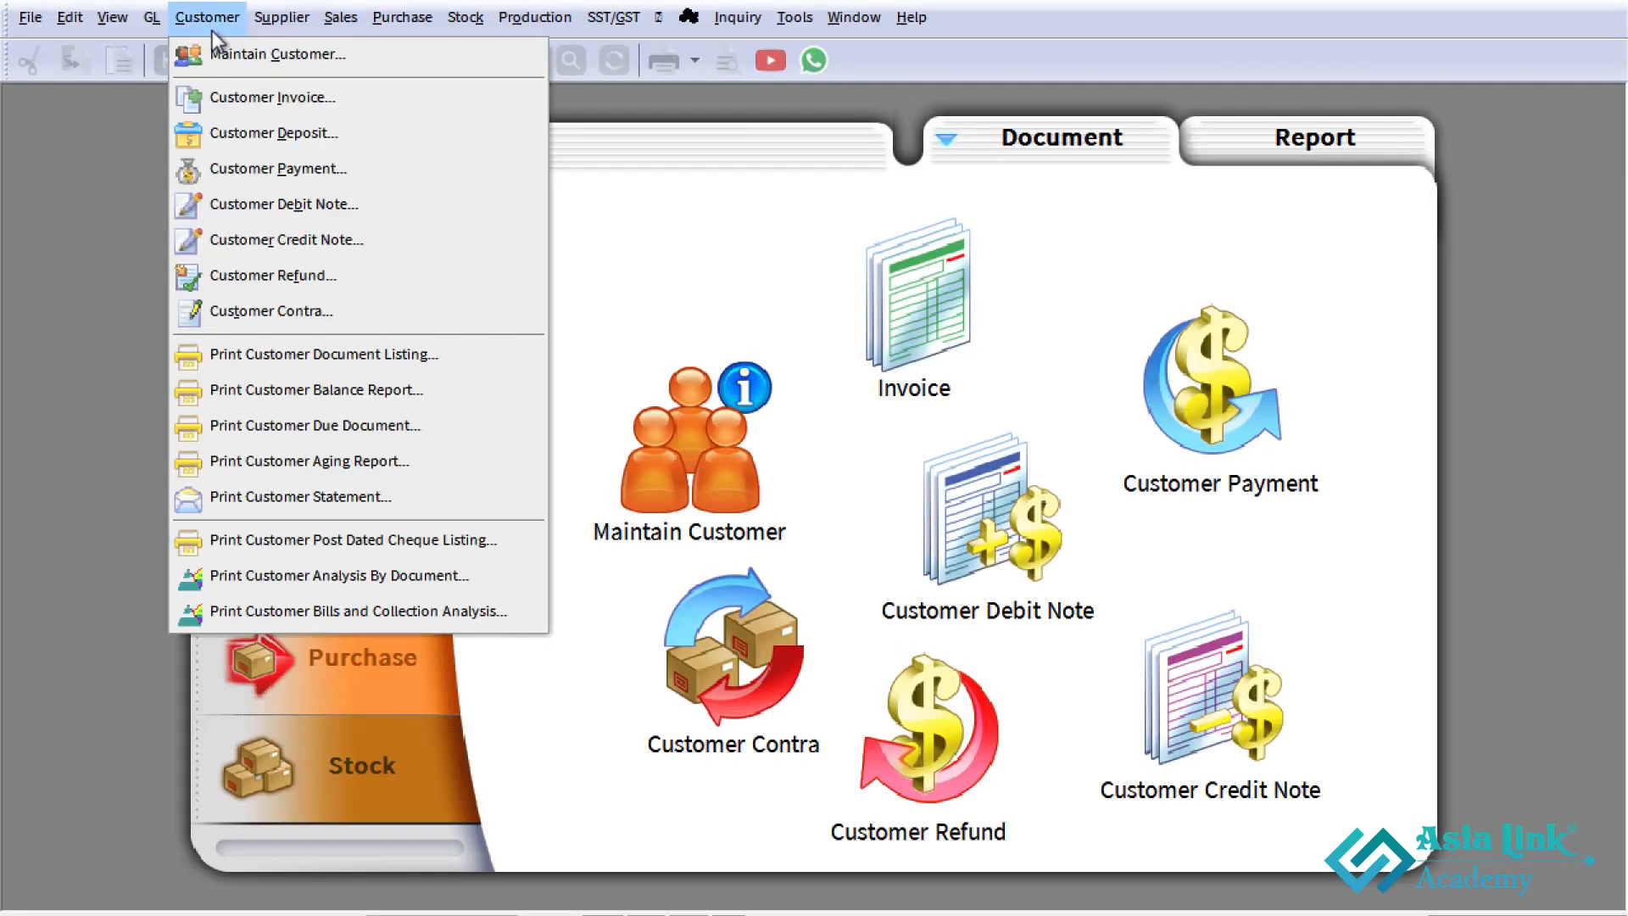
left_click(241, 135)
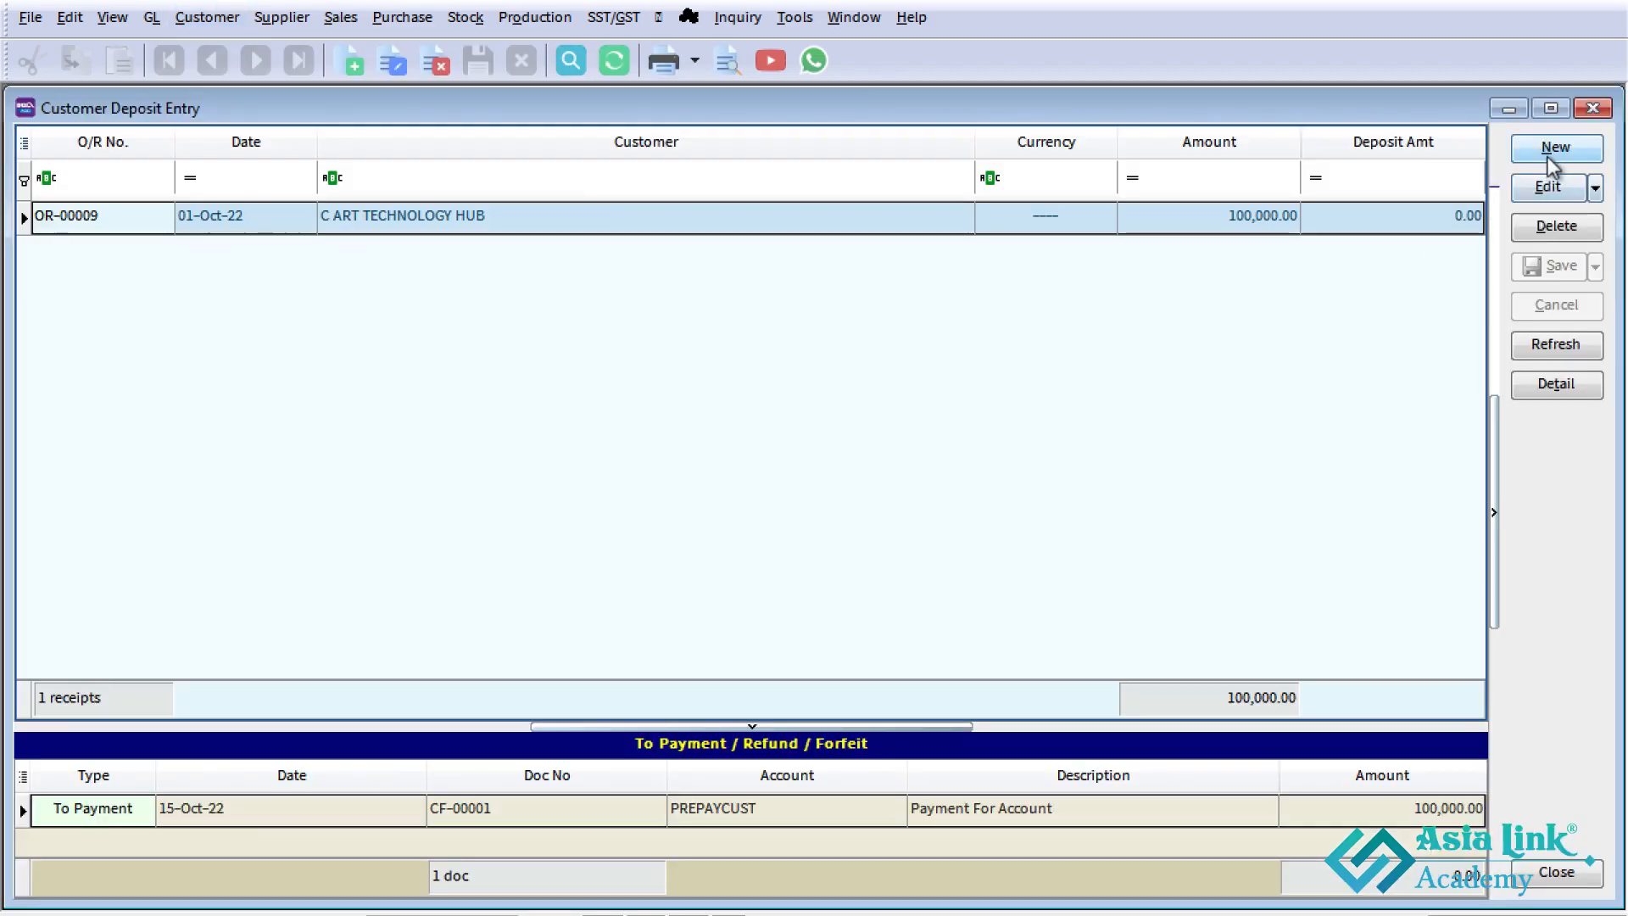
left_click(1551, 159)
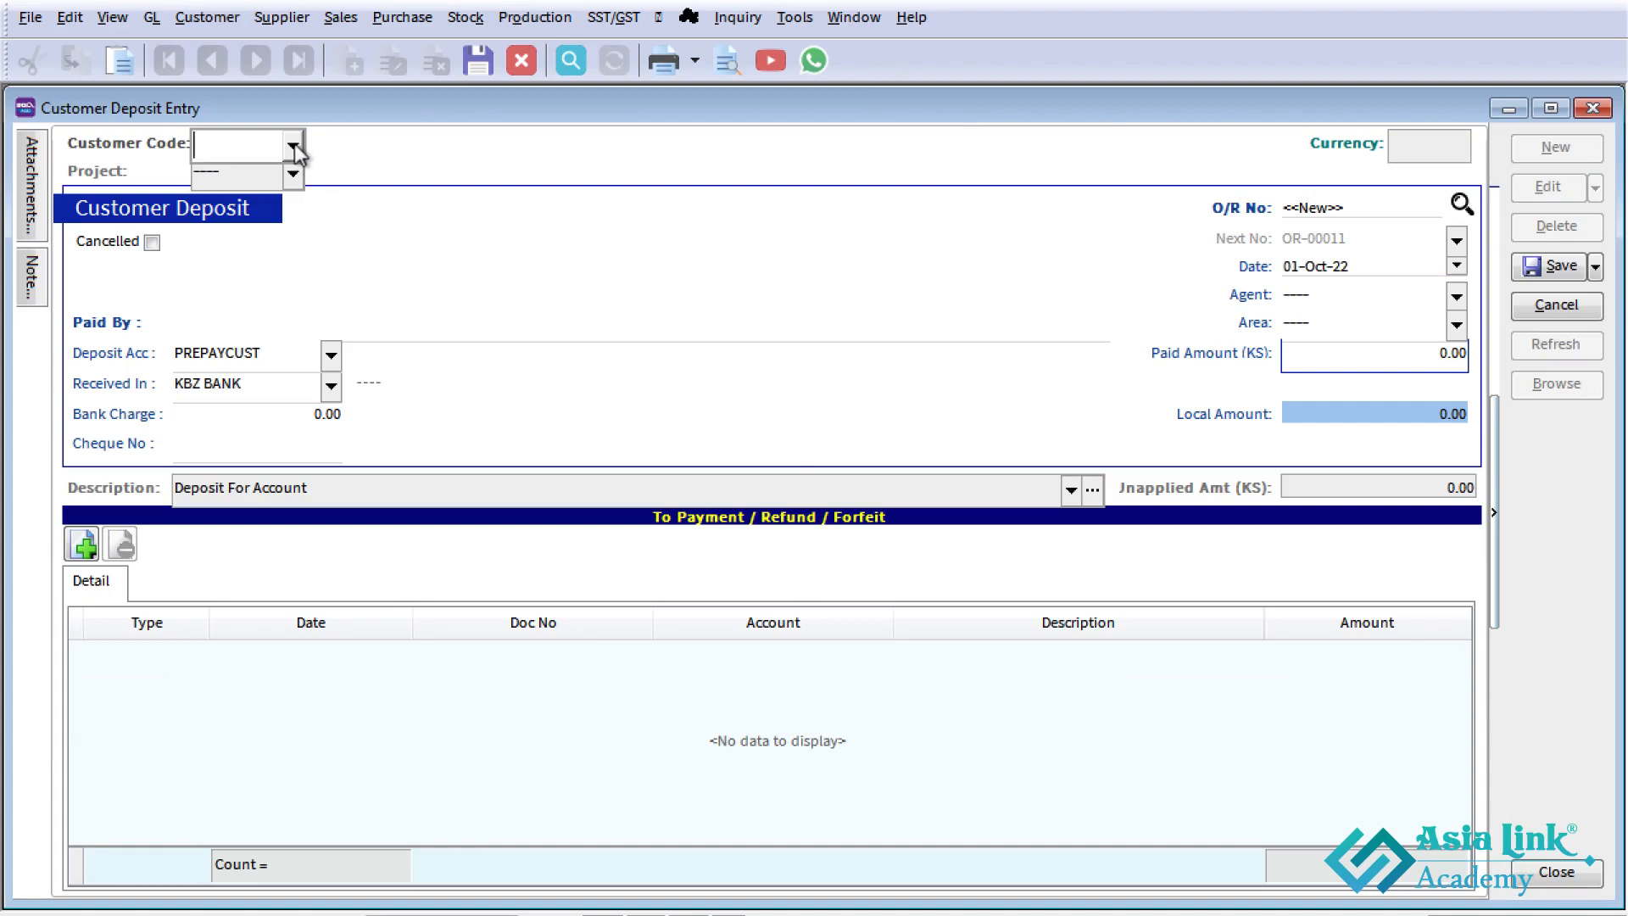
left_click(294, 145)
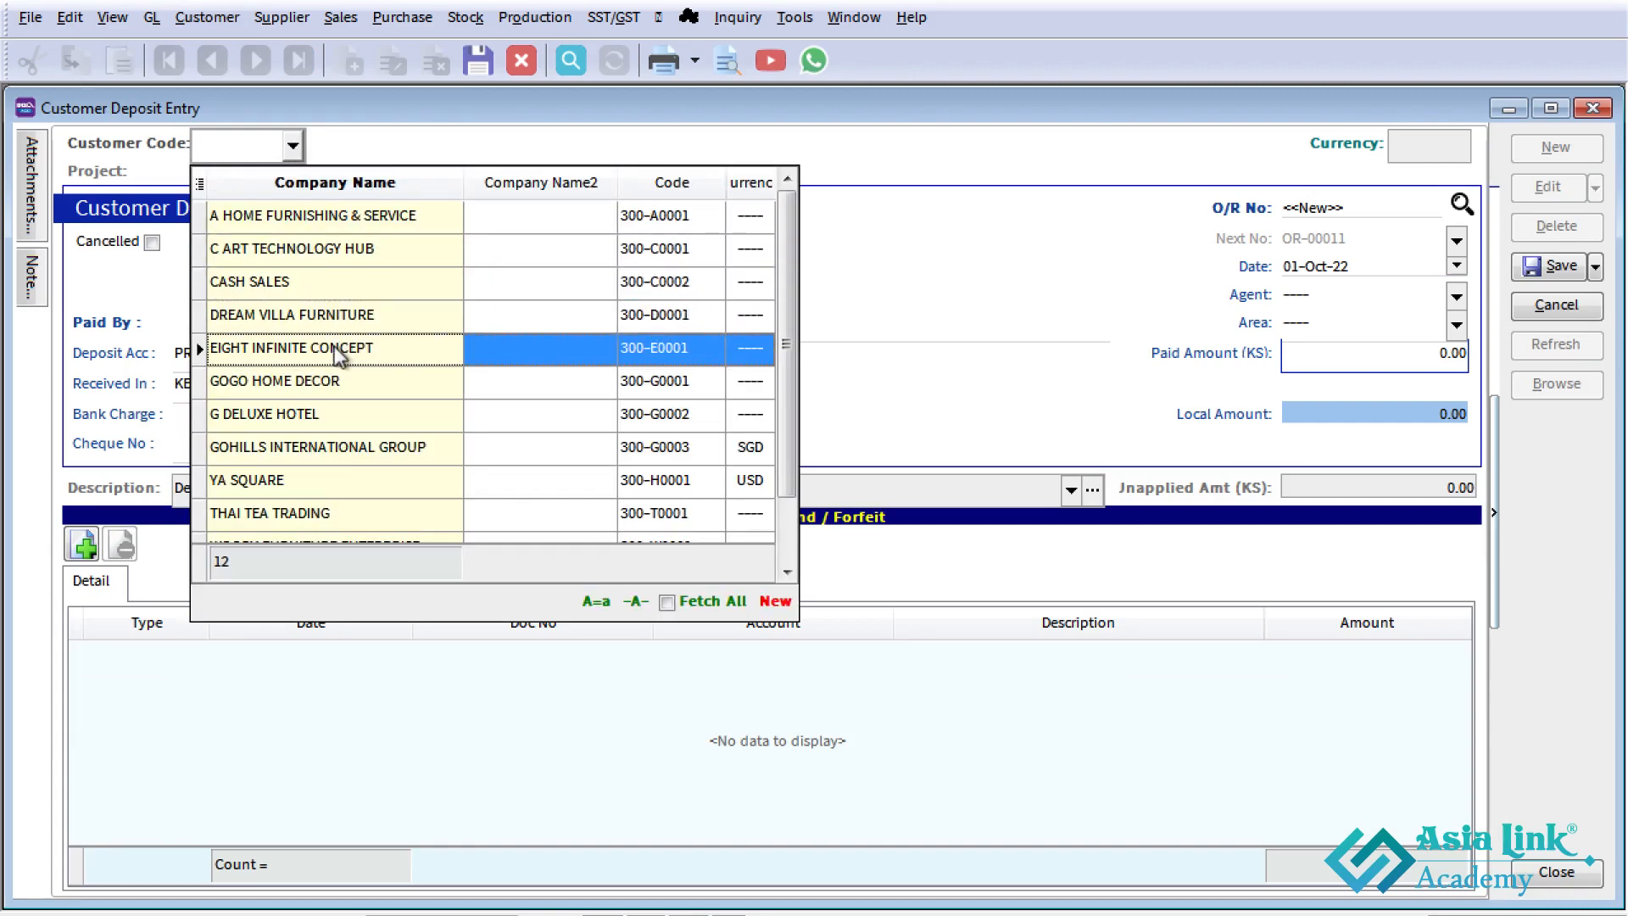
left_click(394, 350)
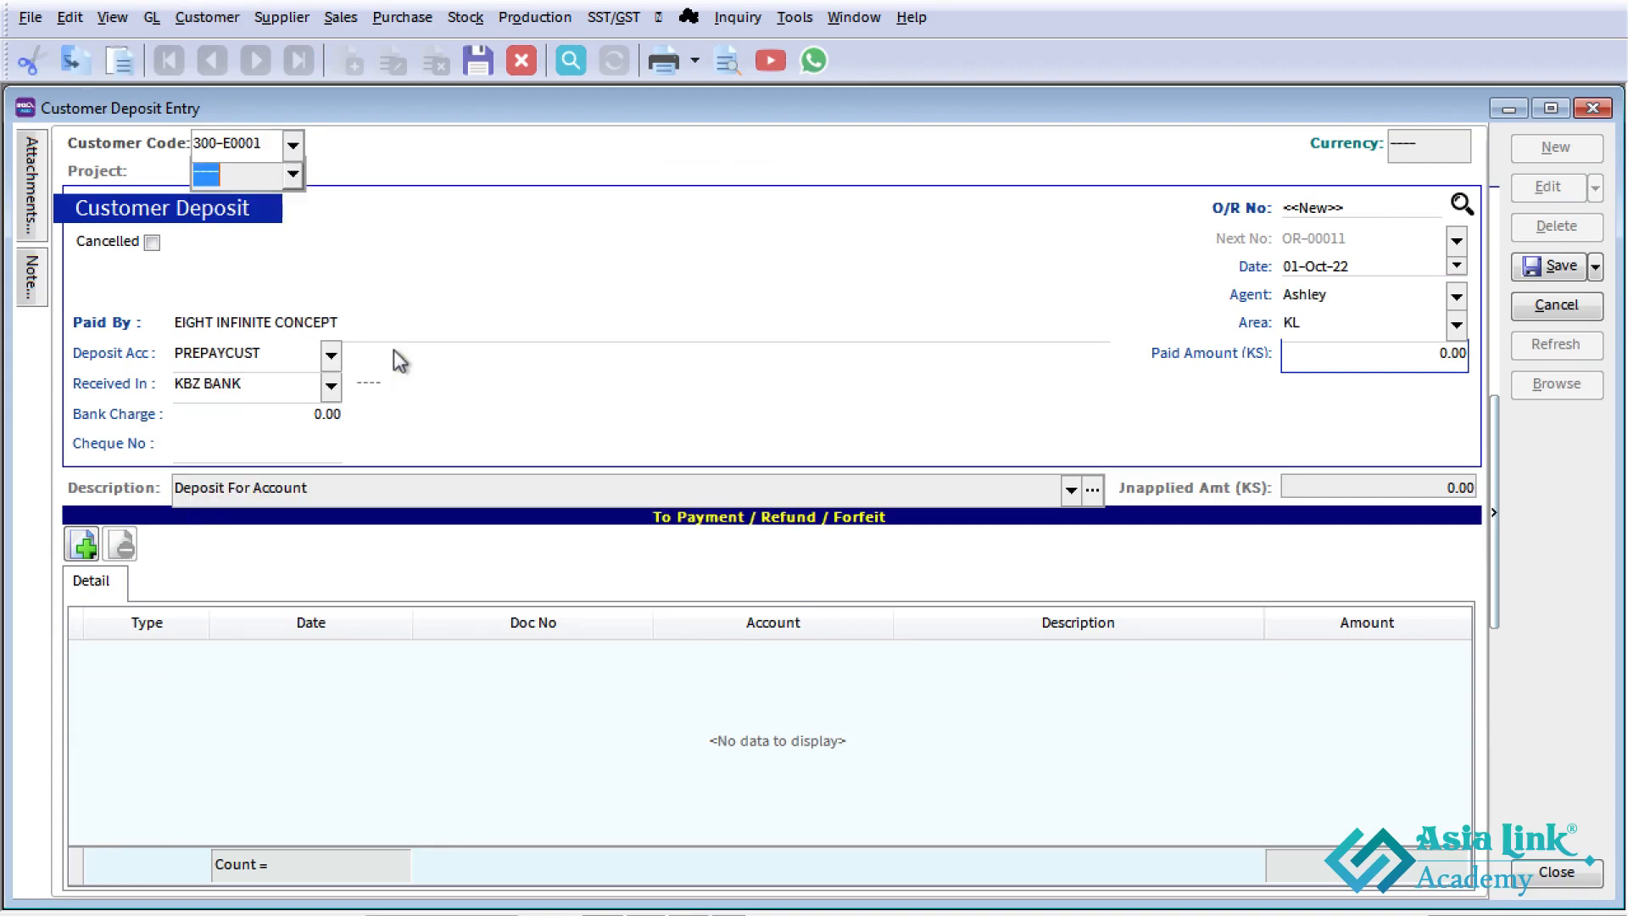
left_click(336, 388)
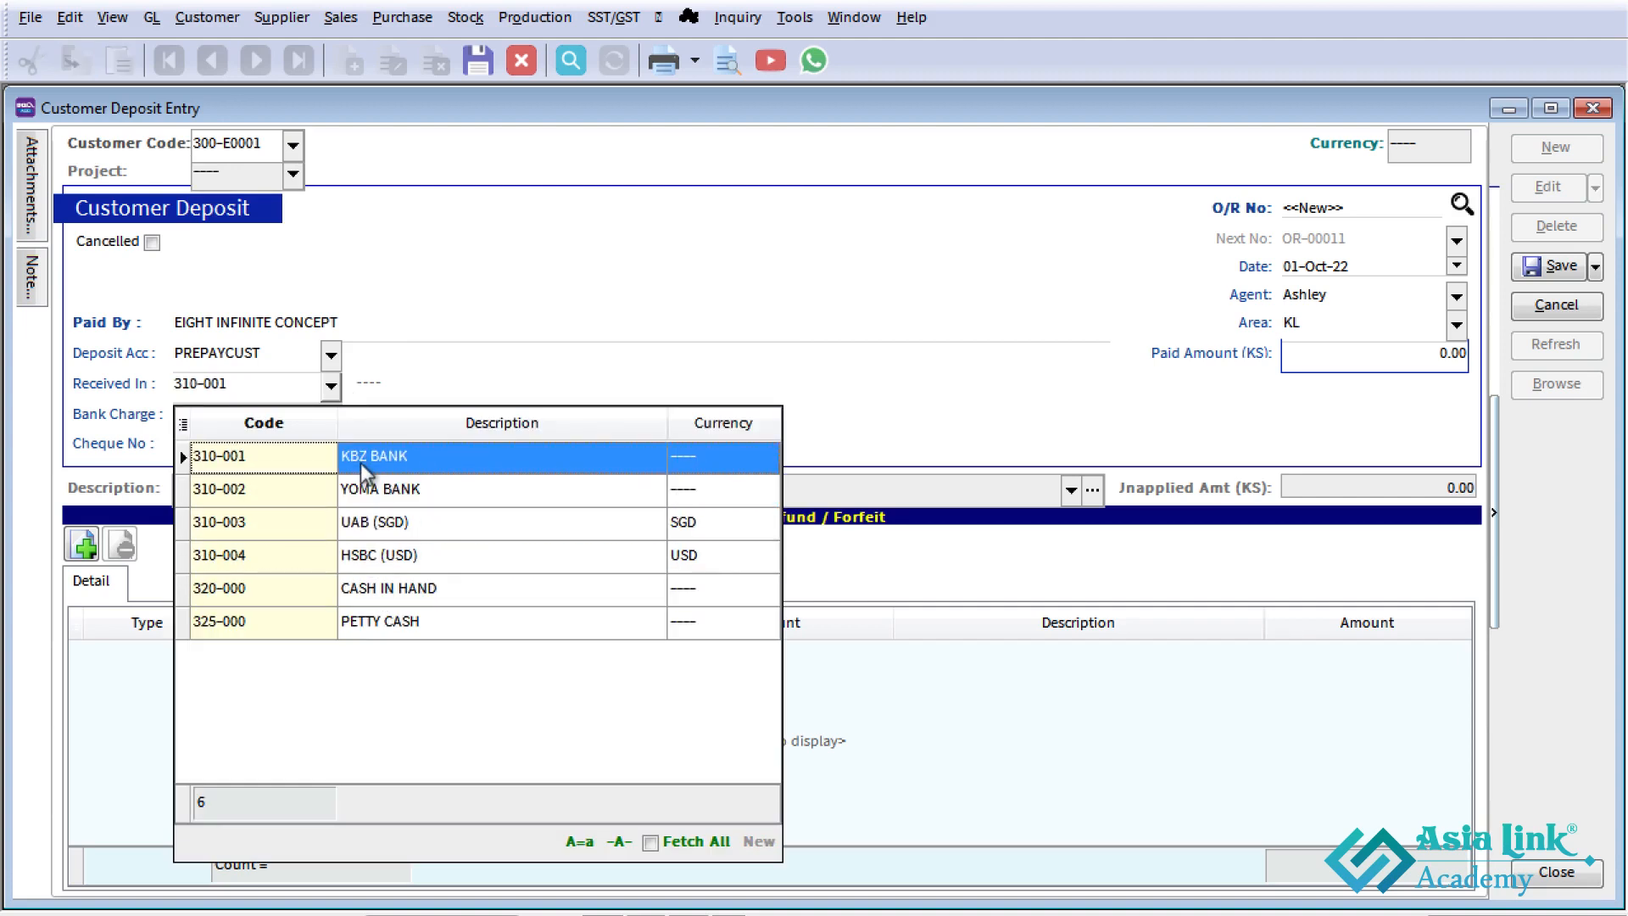
left_click(405, 462)
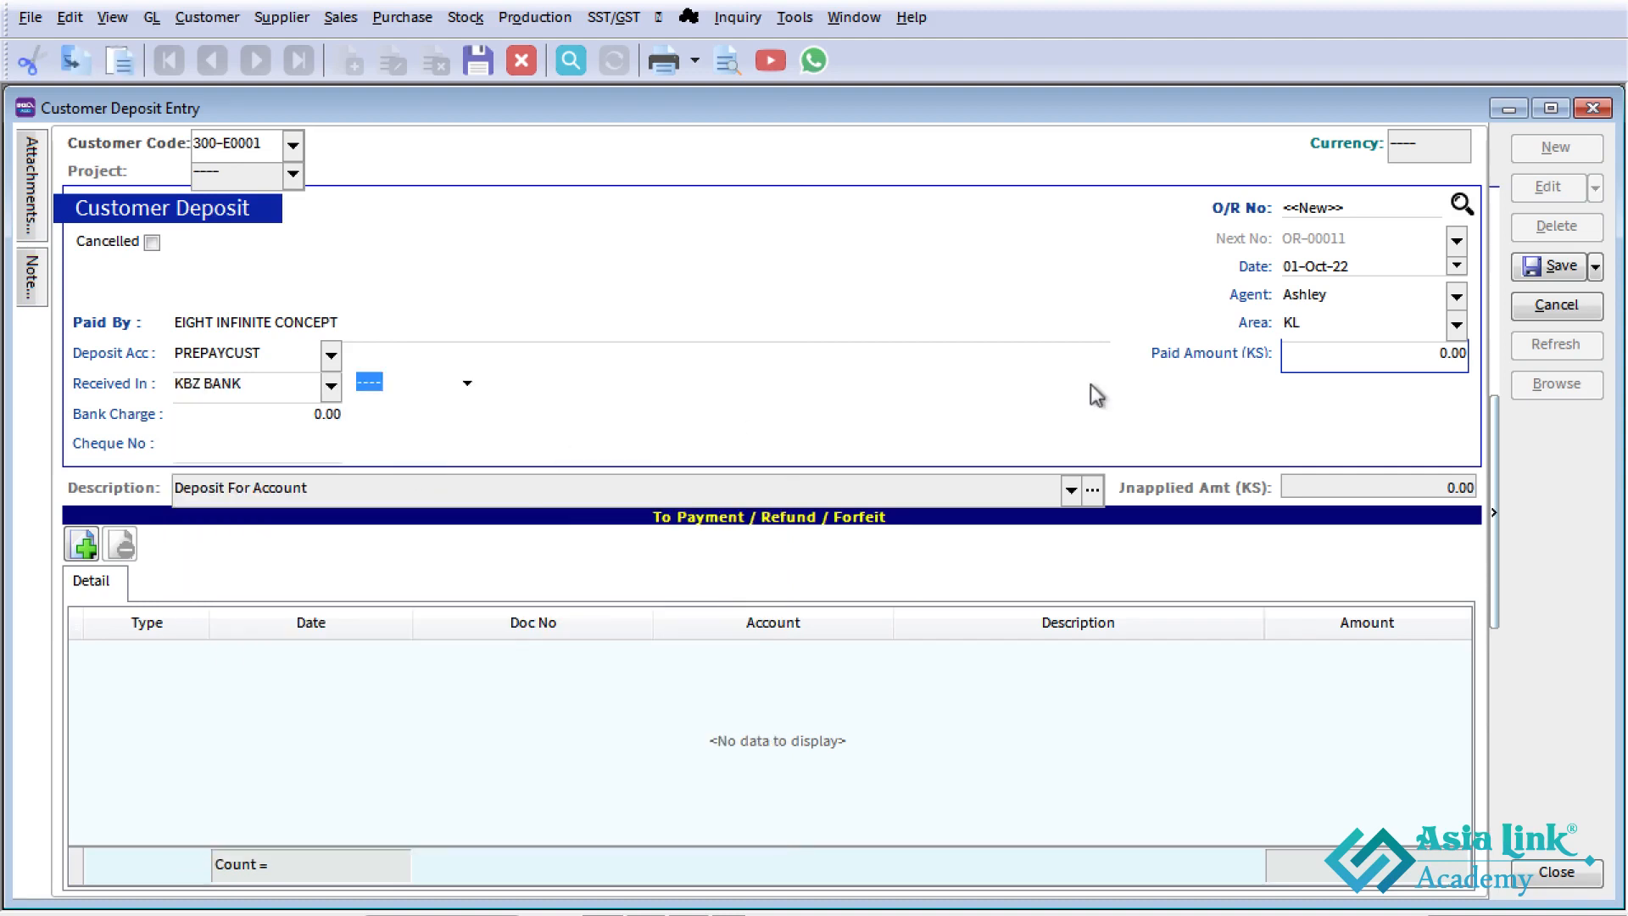
- Set the deposit's paid amount to 200,000 and save it without a cheque number
left_click(1289, 266)
left_click(1321, 360)
type("2")
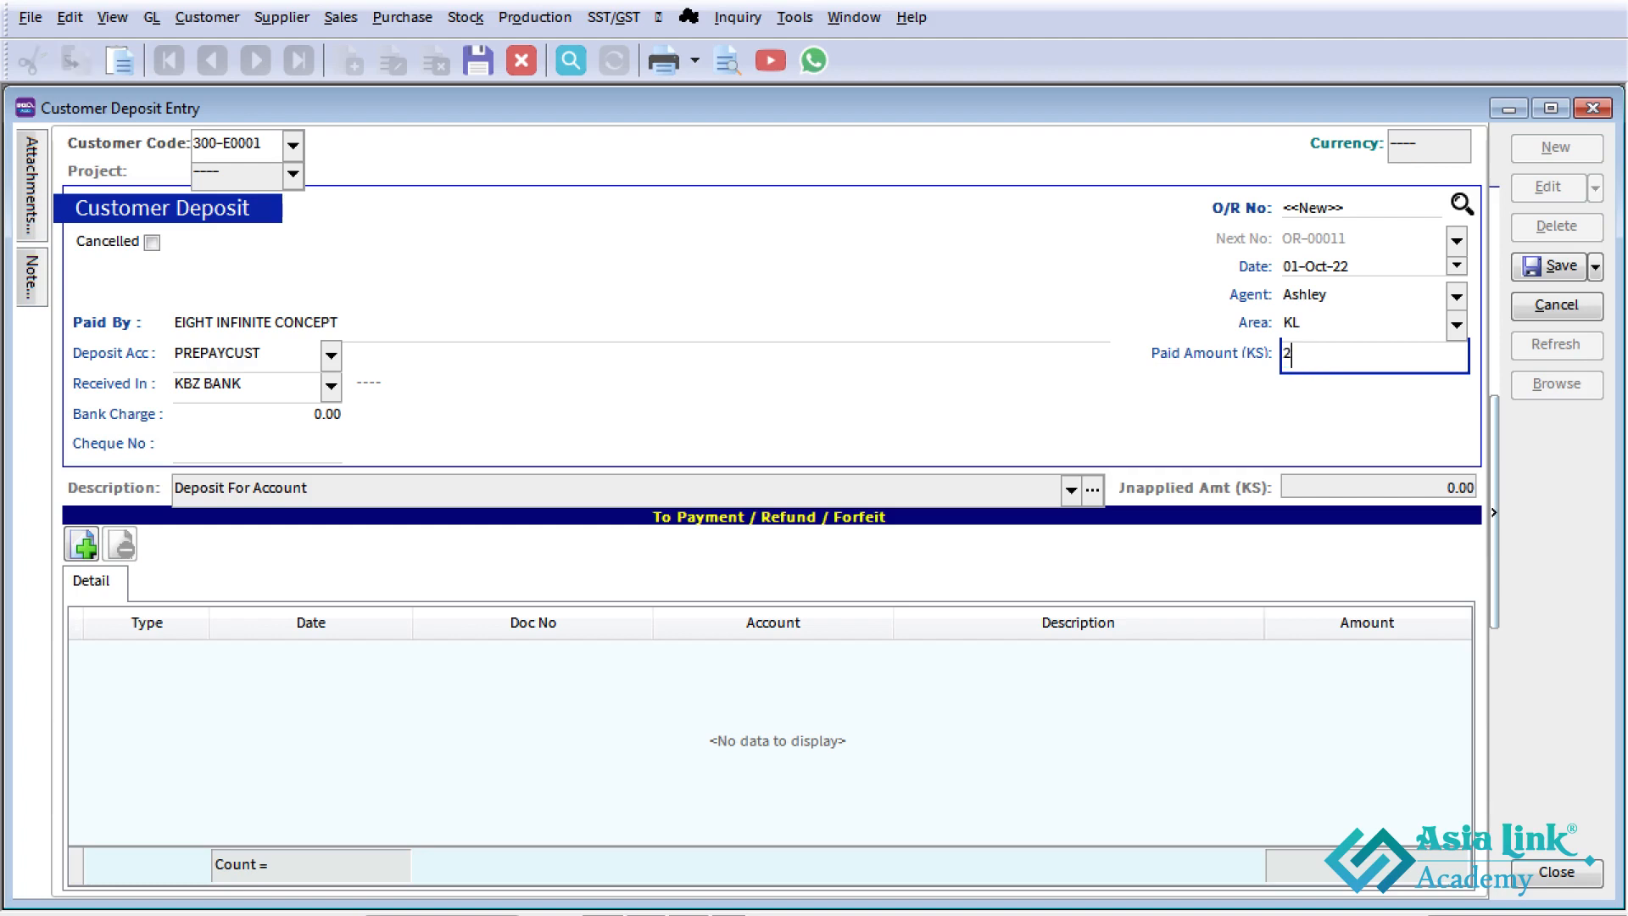
type("00,00000")
key("Tab")
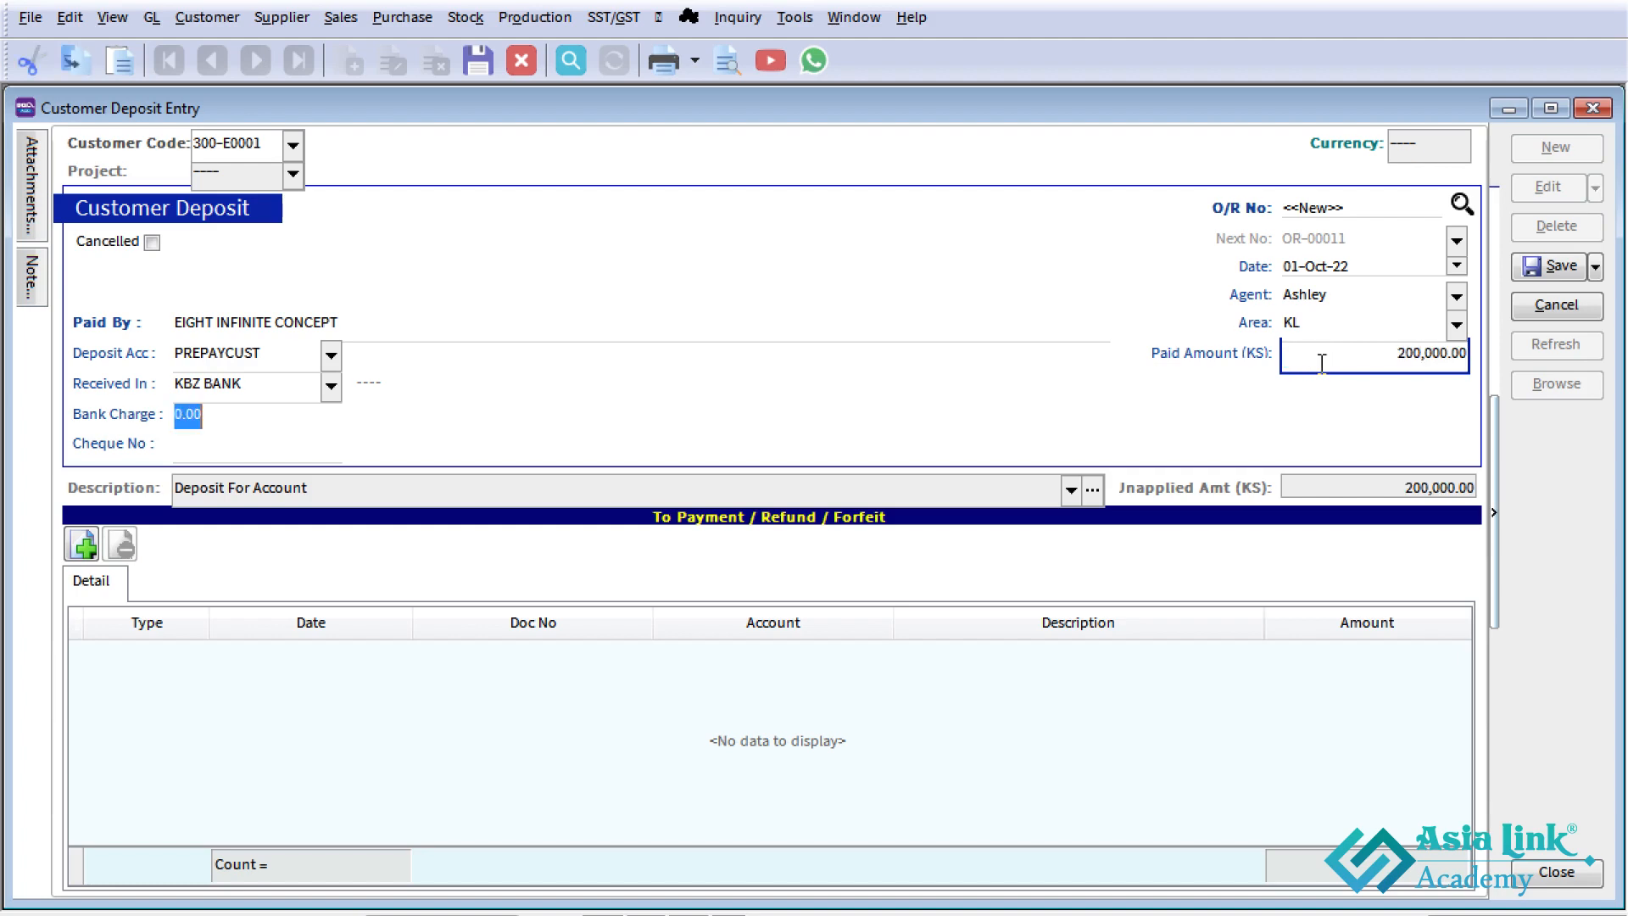
left_click(1555, 265)
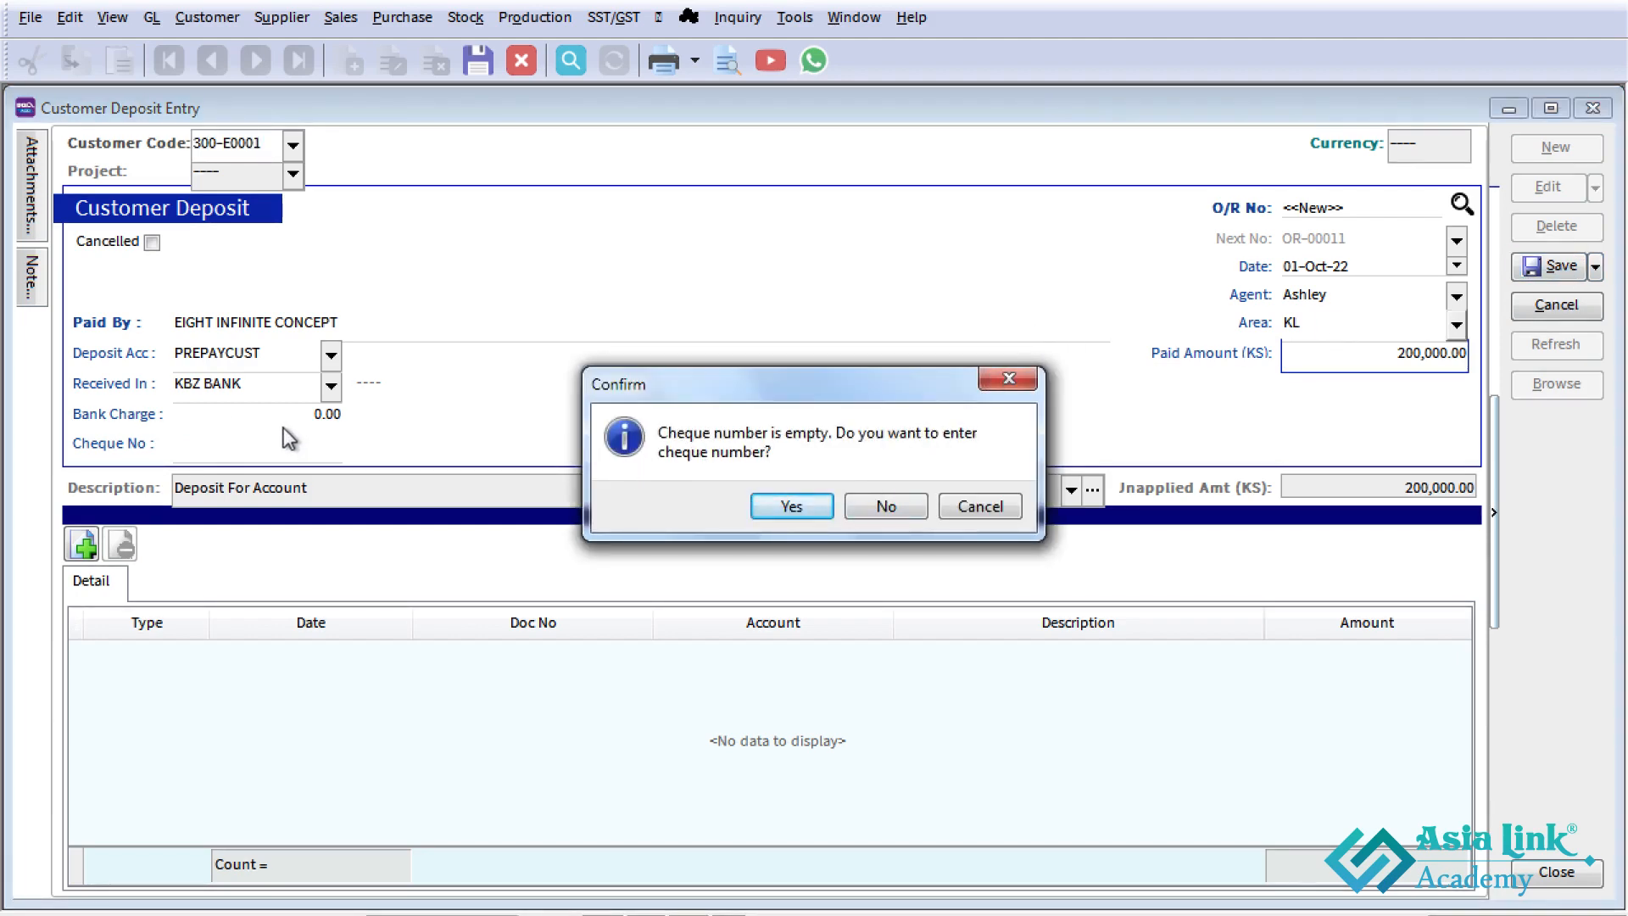
left_click(894, 510)
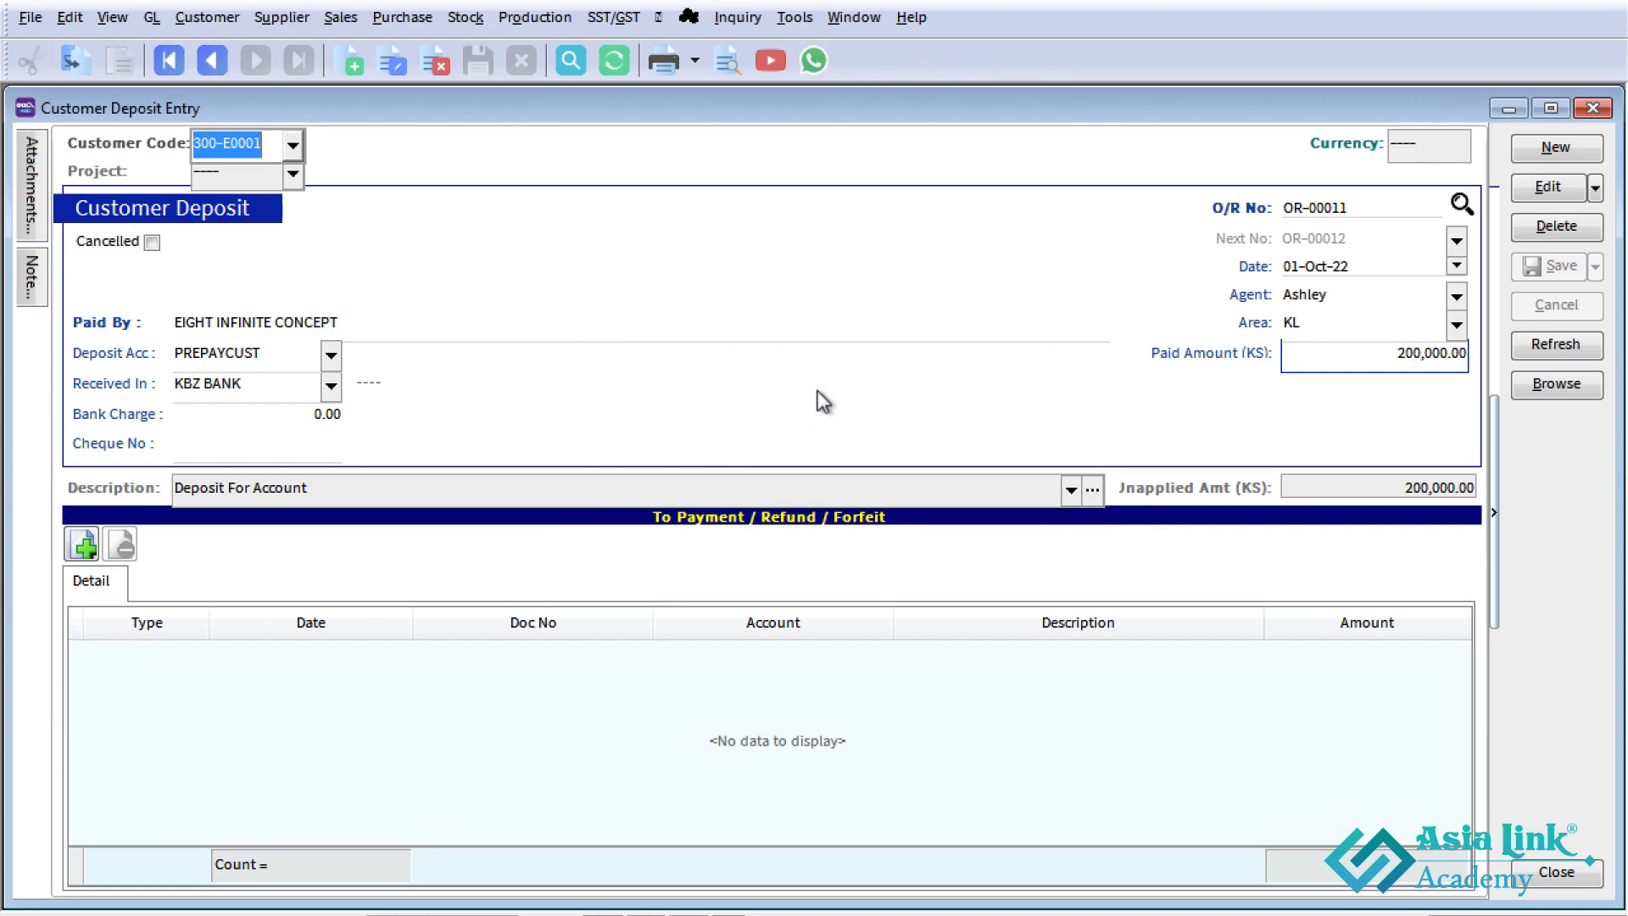
- Show the double entry of the EIGHT INFINITE CONCEPT deposit, check its bank and prepayment lines, and close it
right_click(695, 262)
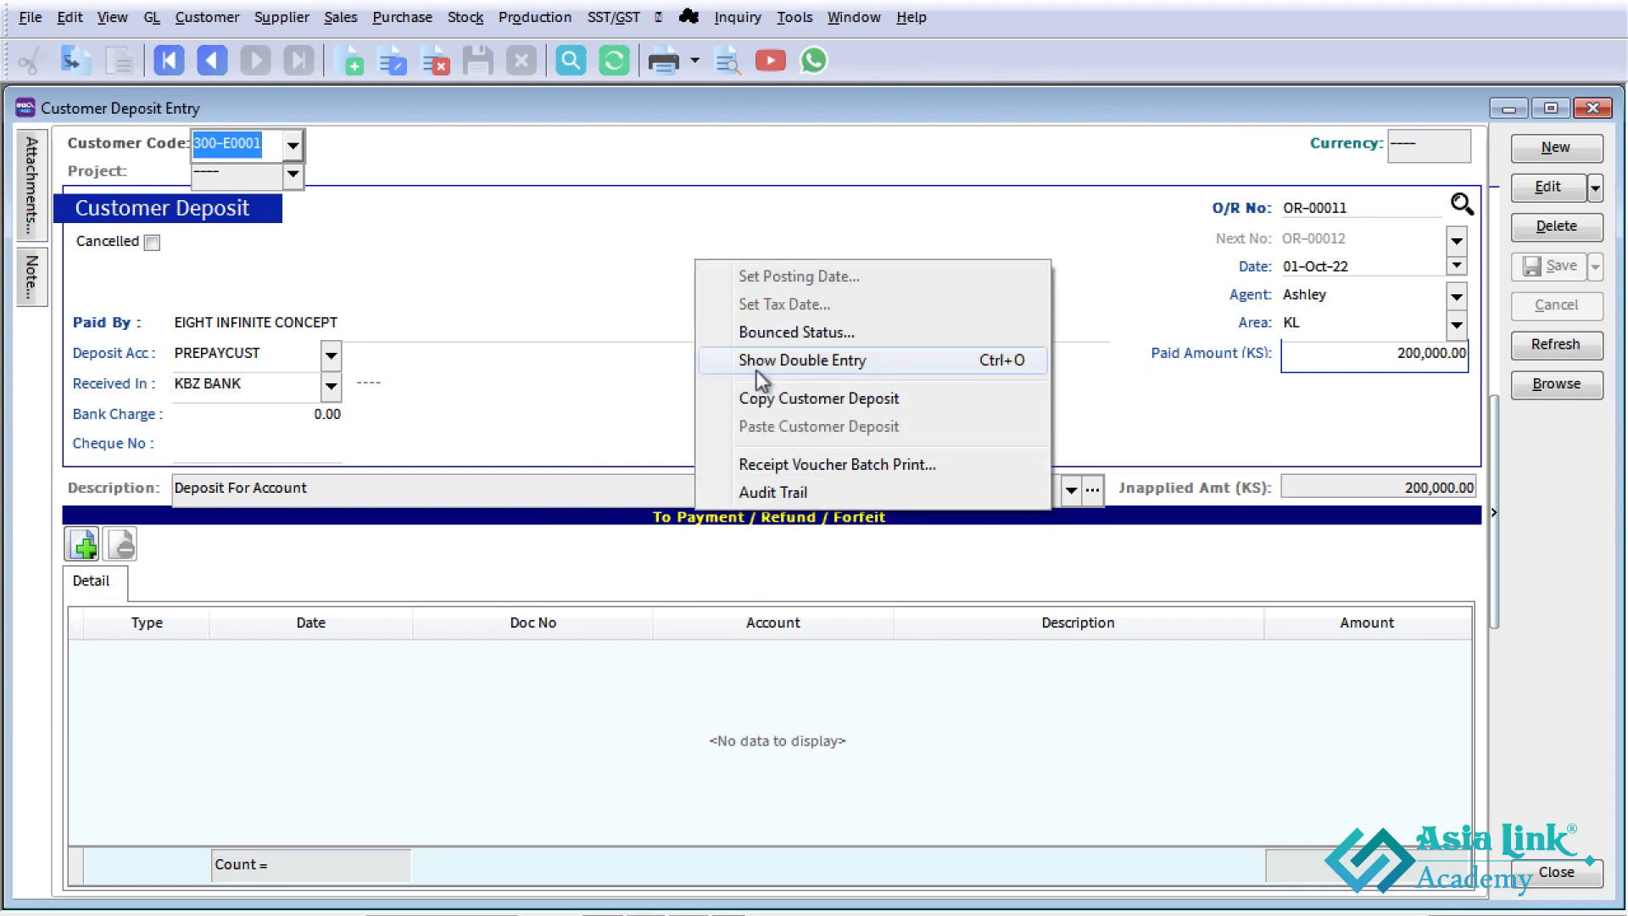
left_click(1014, 364)
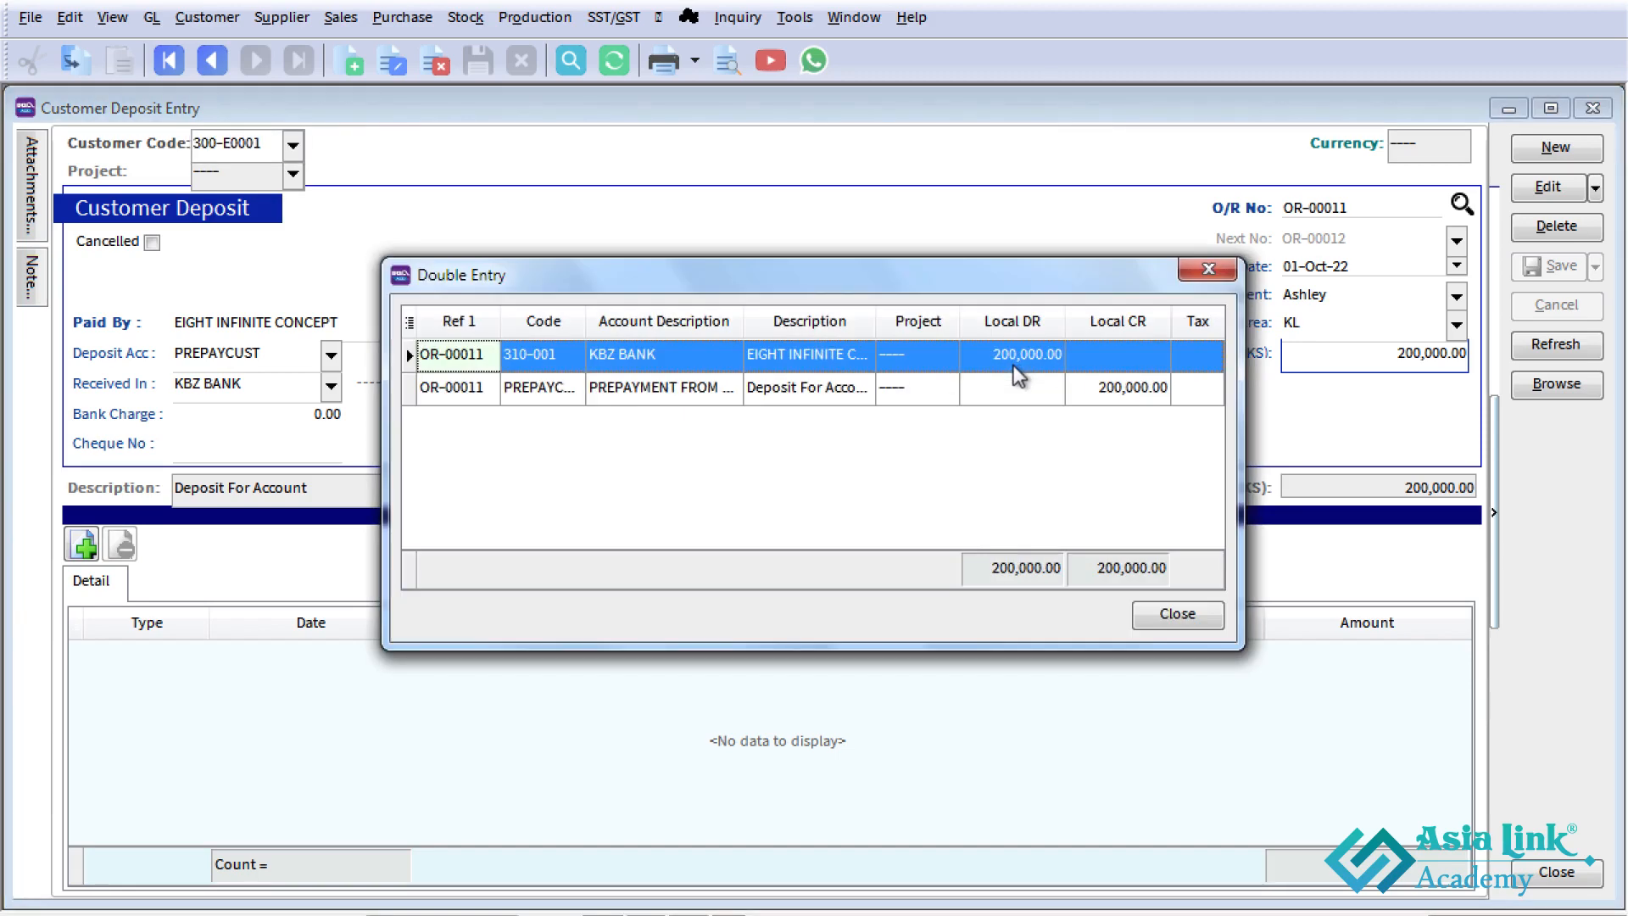
left_click(614, 351)
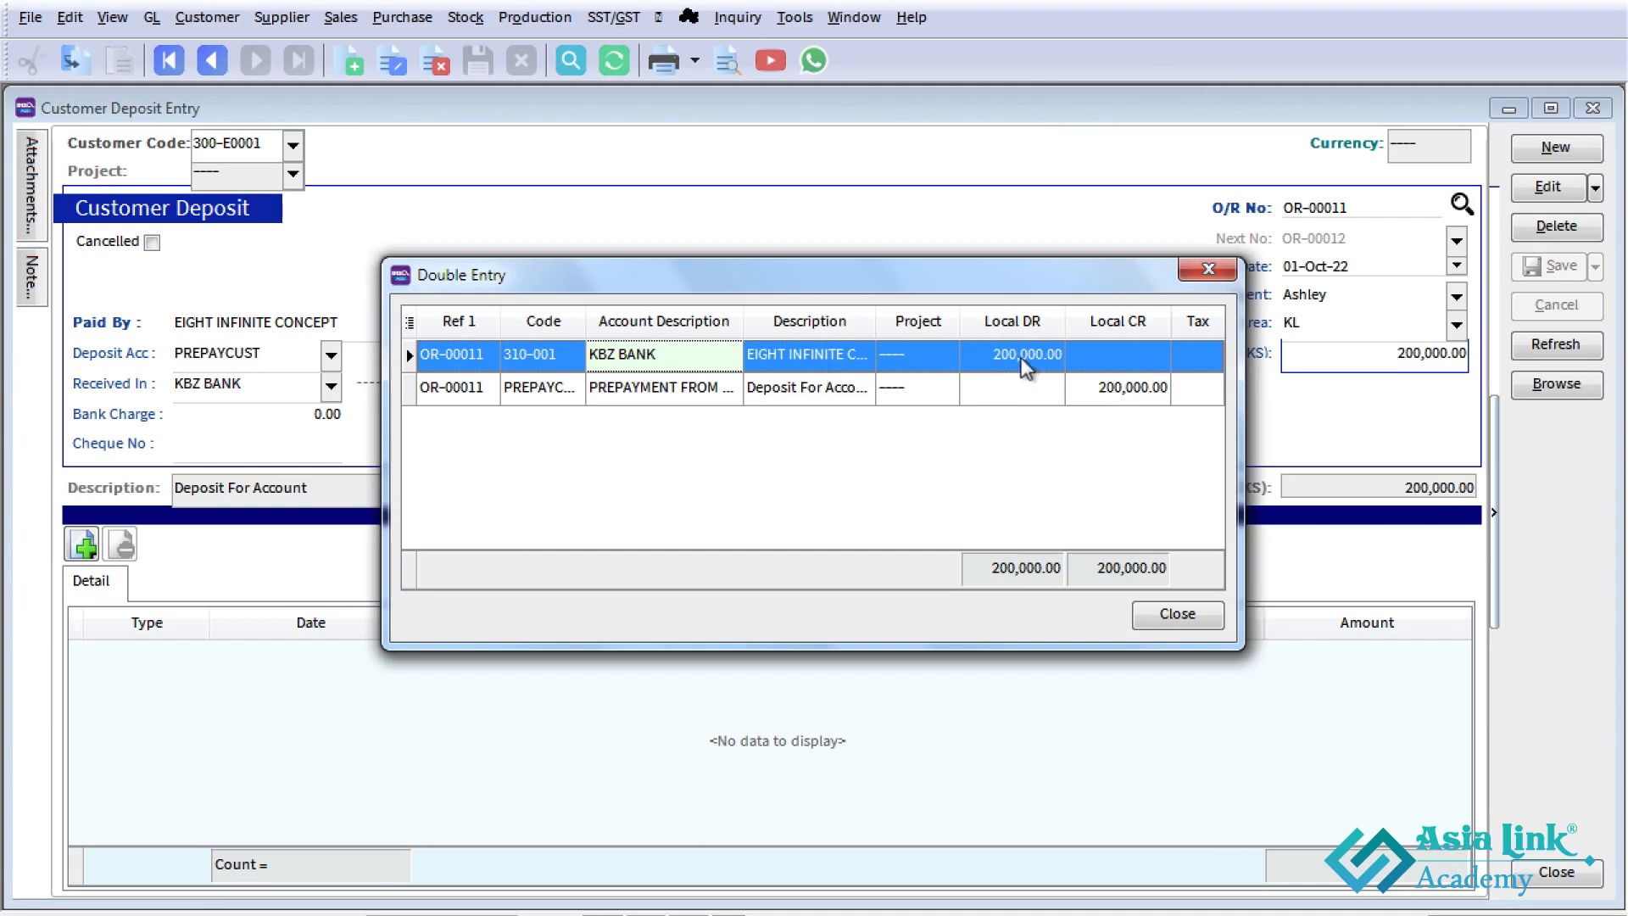
left_click(731, 396)
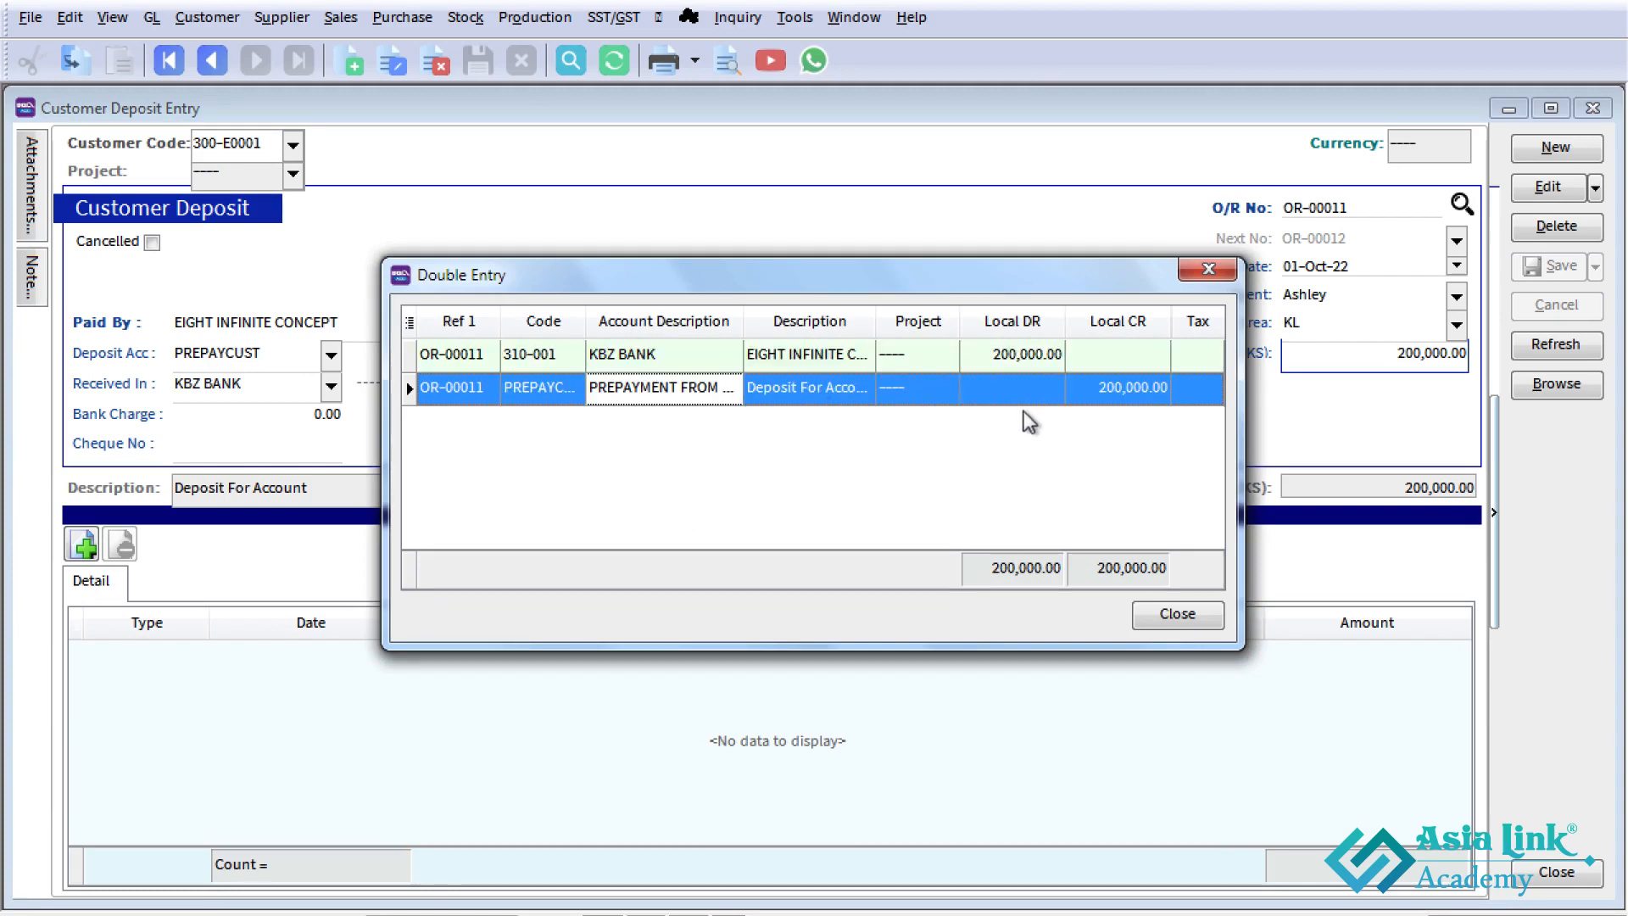
left_click(1187, 618)
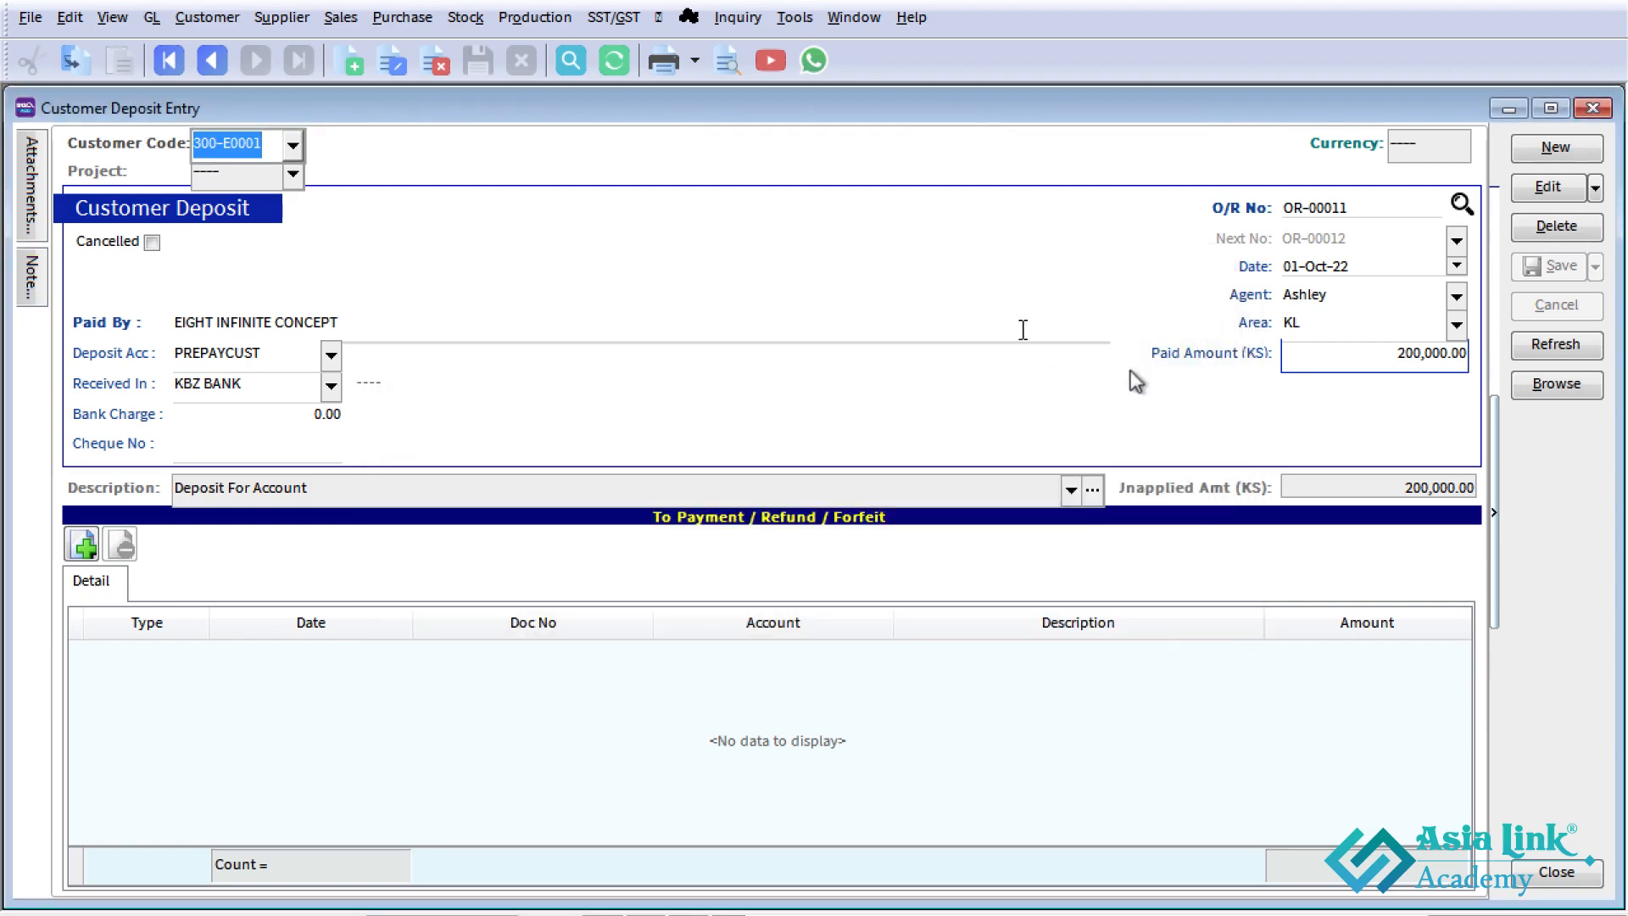
- Compare the C ART TECHNOLOGY HUB and EIGHT INFINITE CONCEPT balances in the deposit list, and check the Case Study 2 invoice row in Excel
left_click(1559, 384)
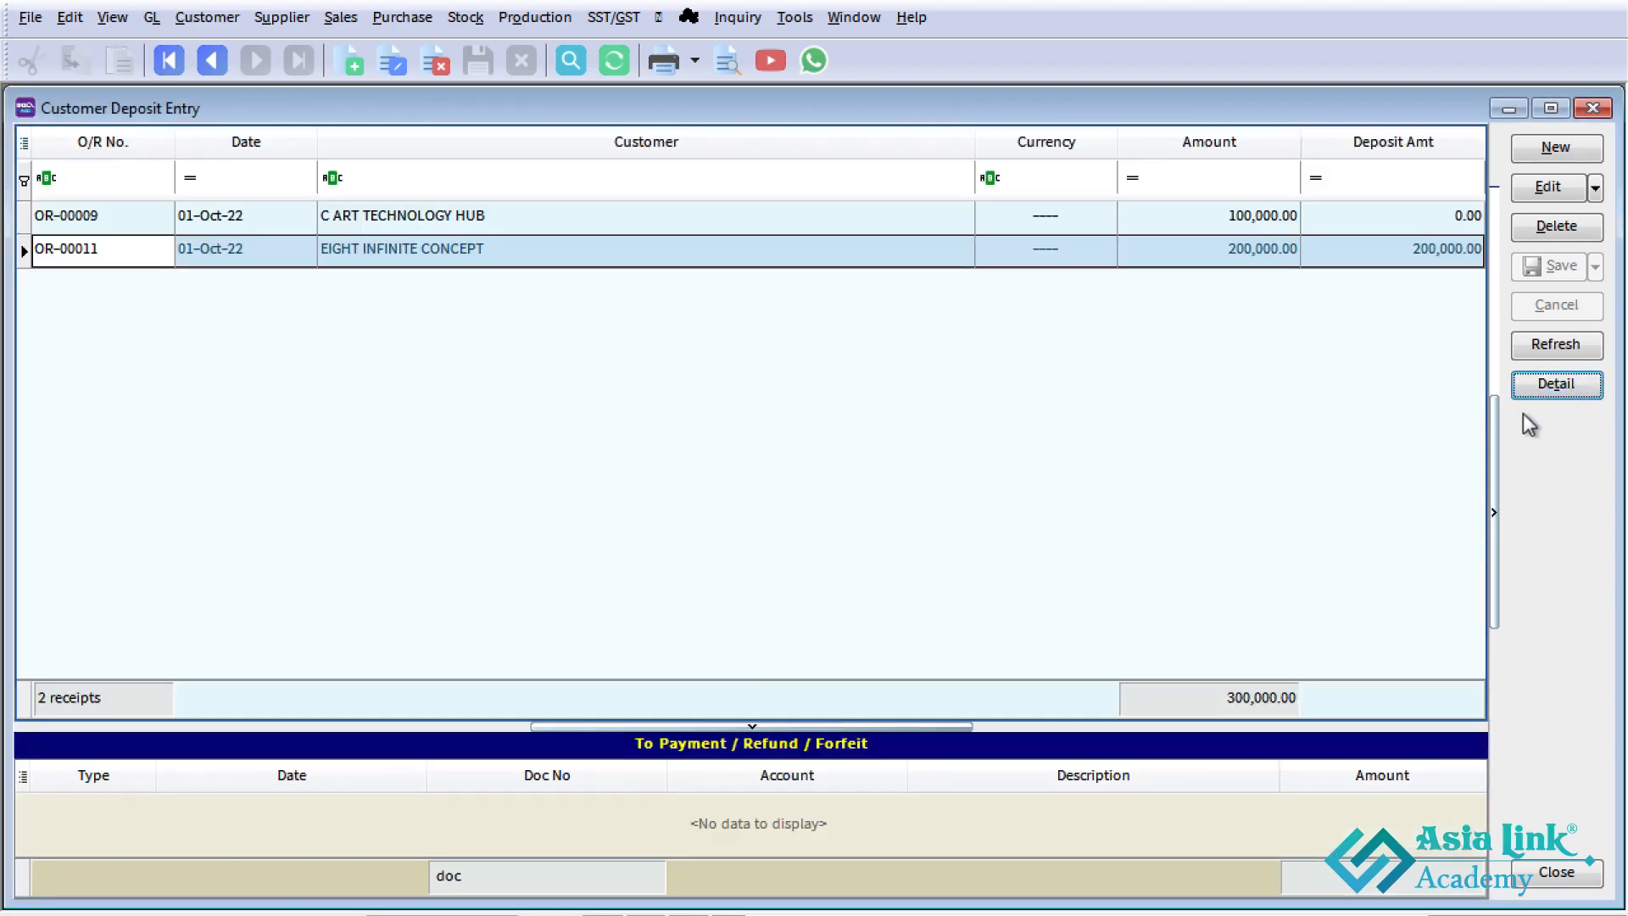
left_click(477, 220)
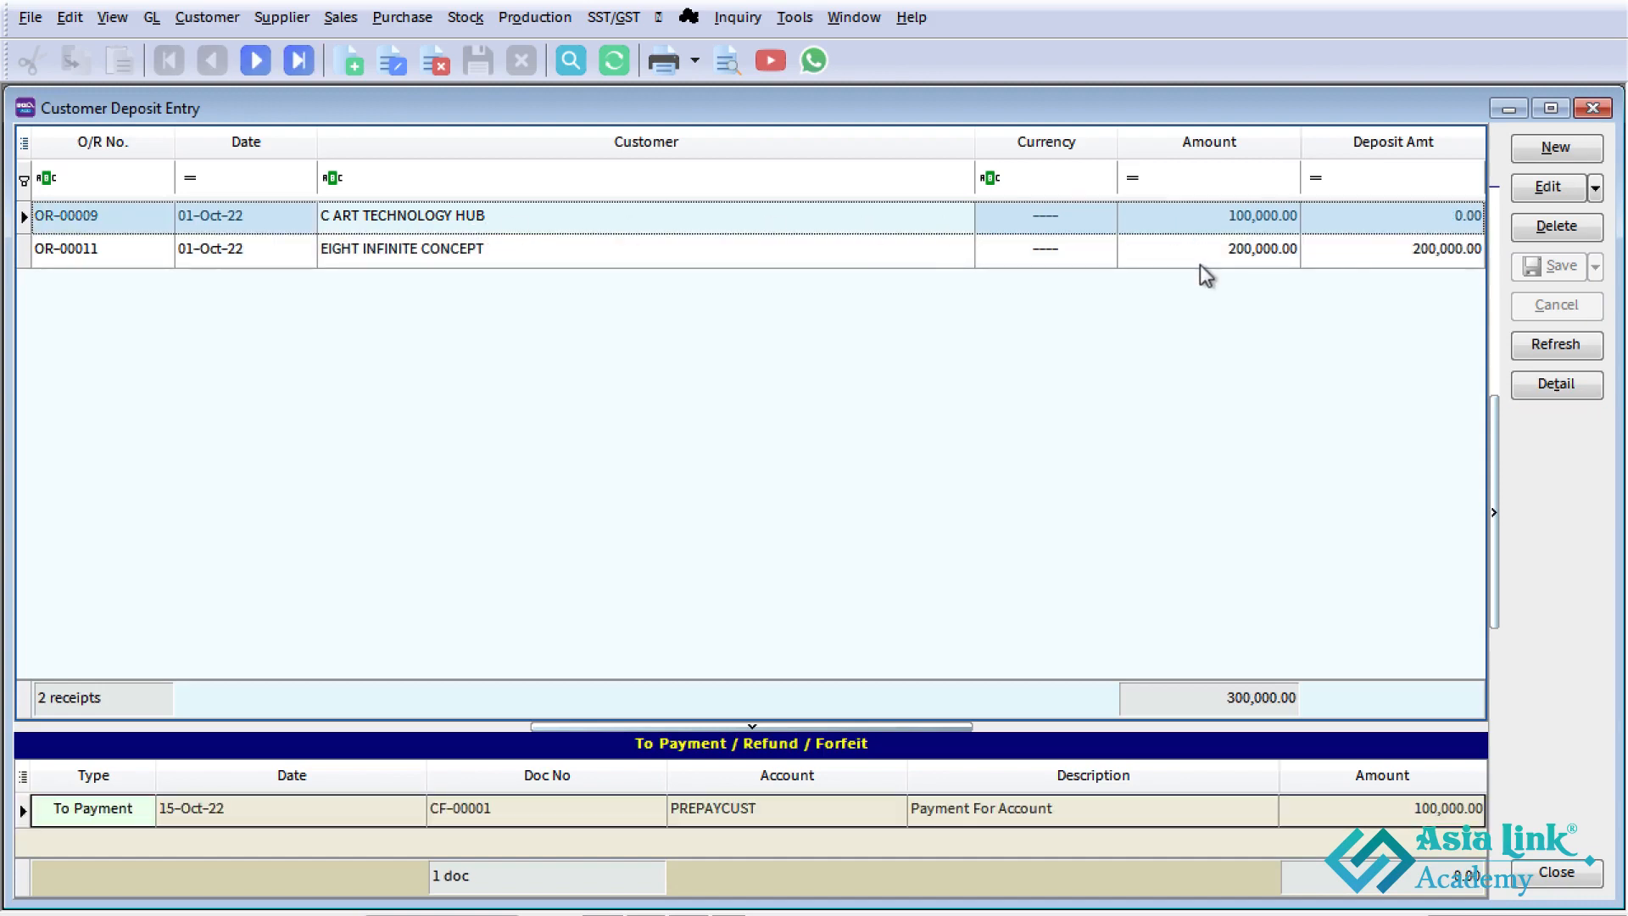
left_click(1401, 221)
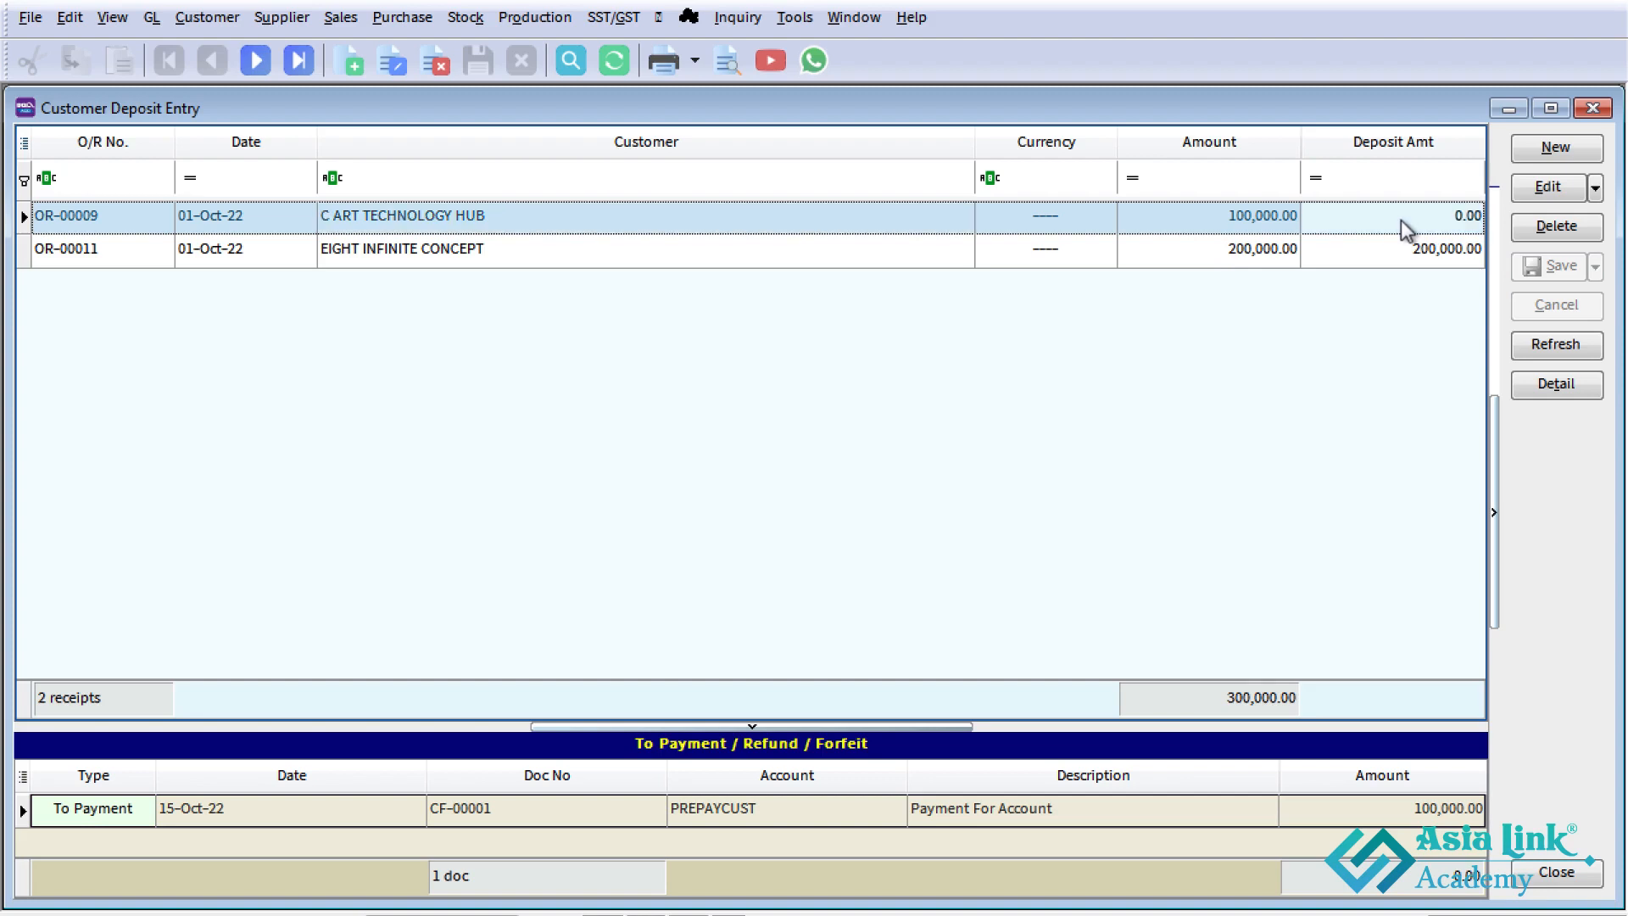
left_click(1398, 253)
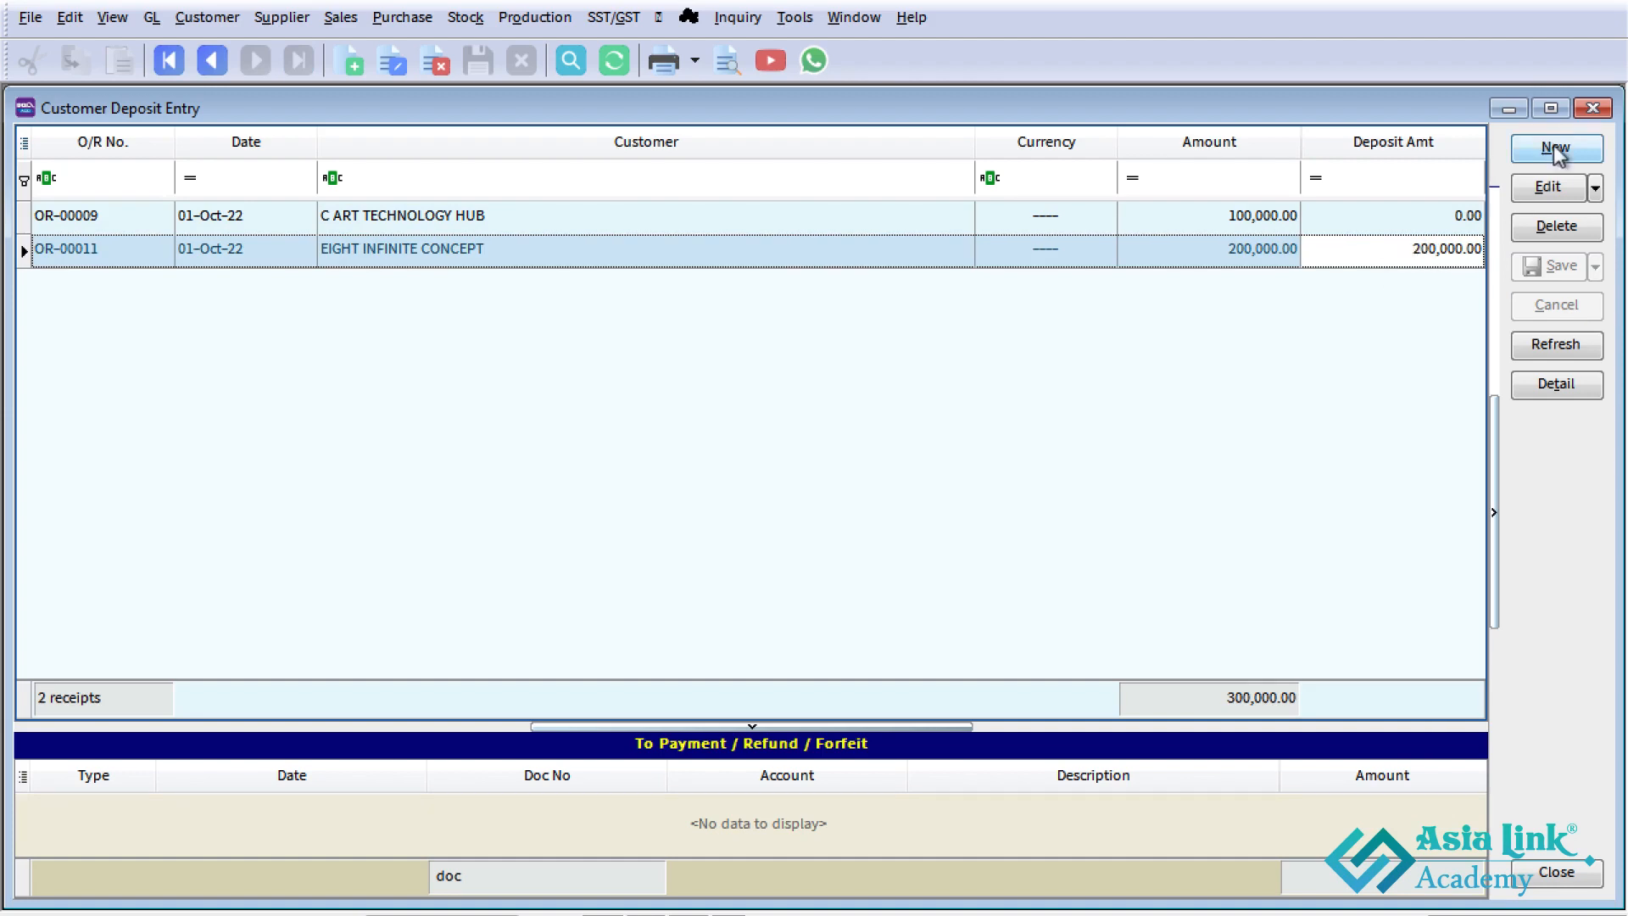
left_click(1592, 108)
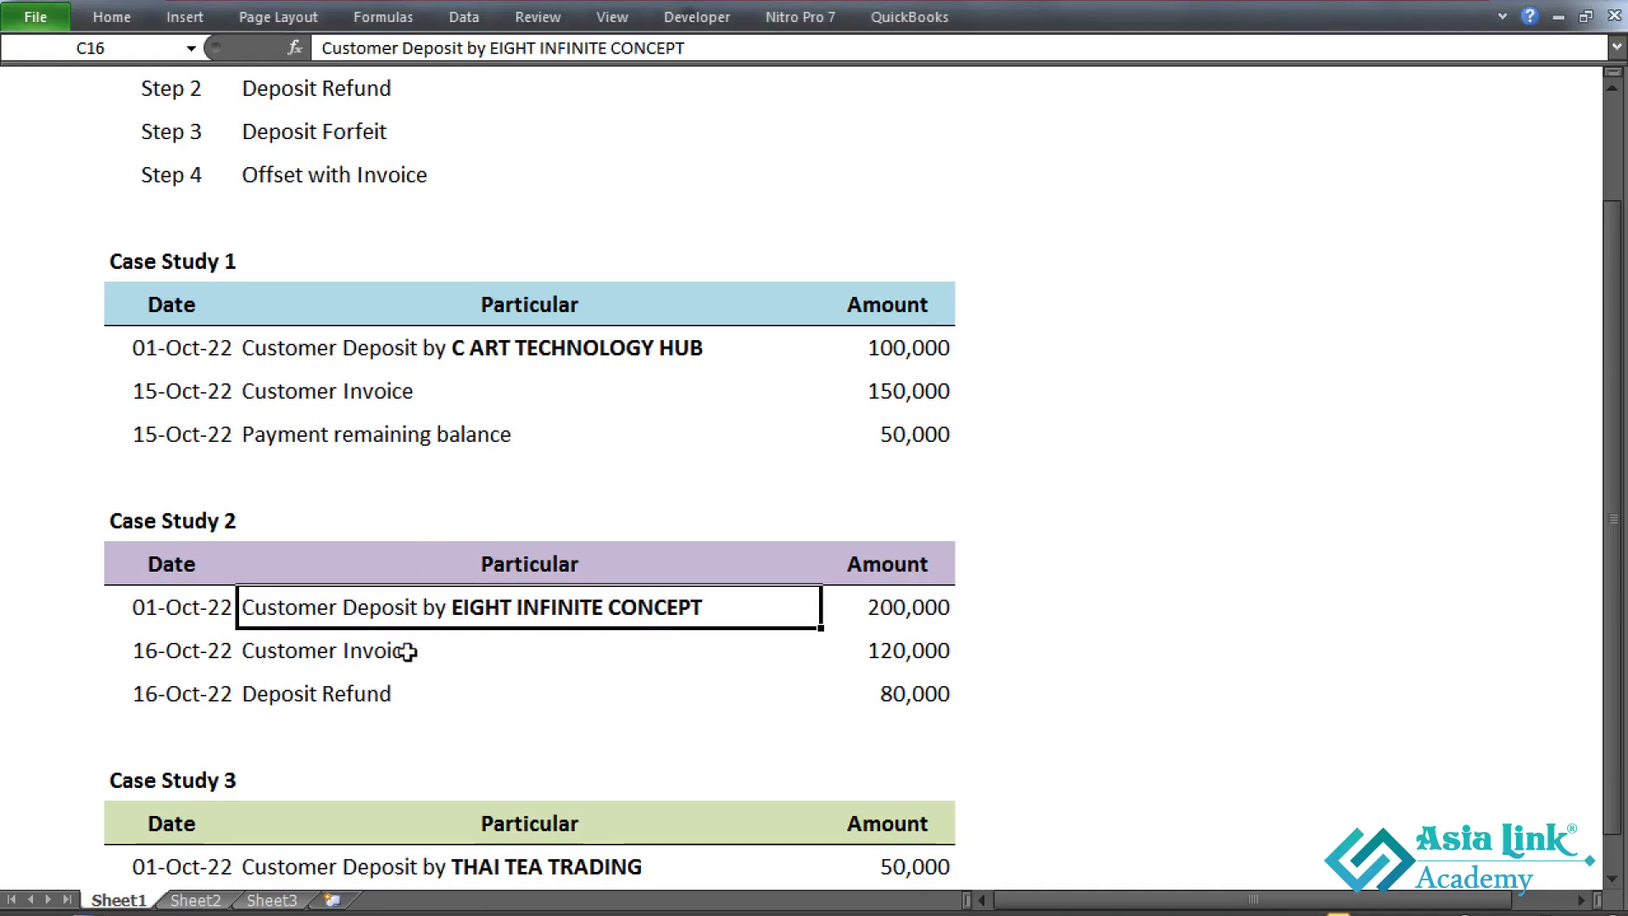
left_click(534, 653)
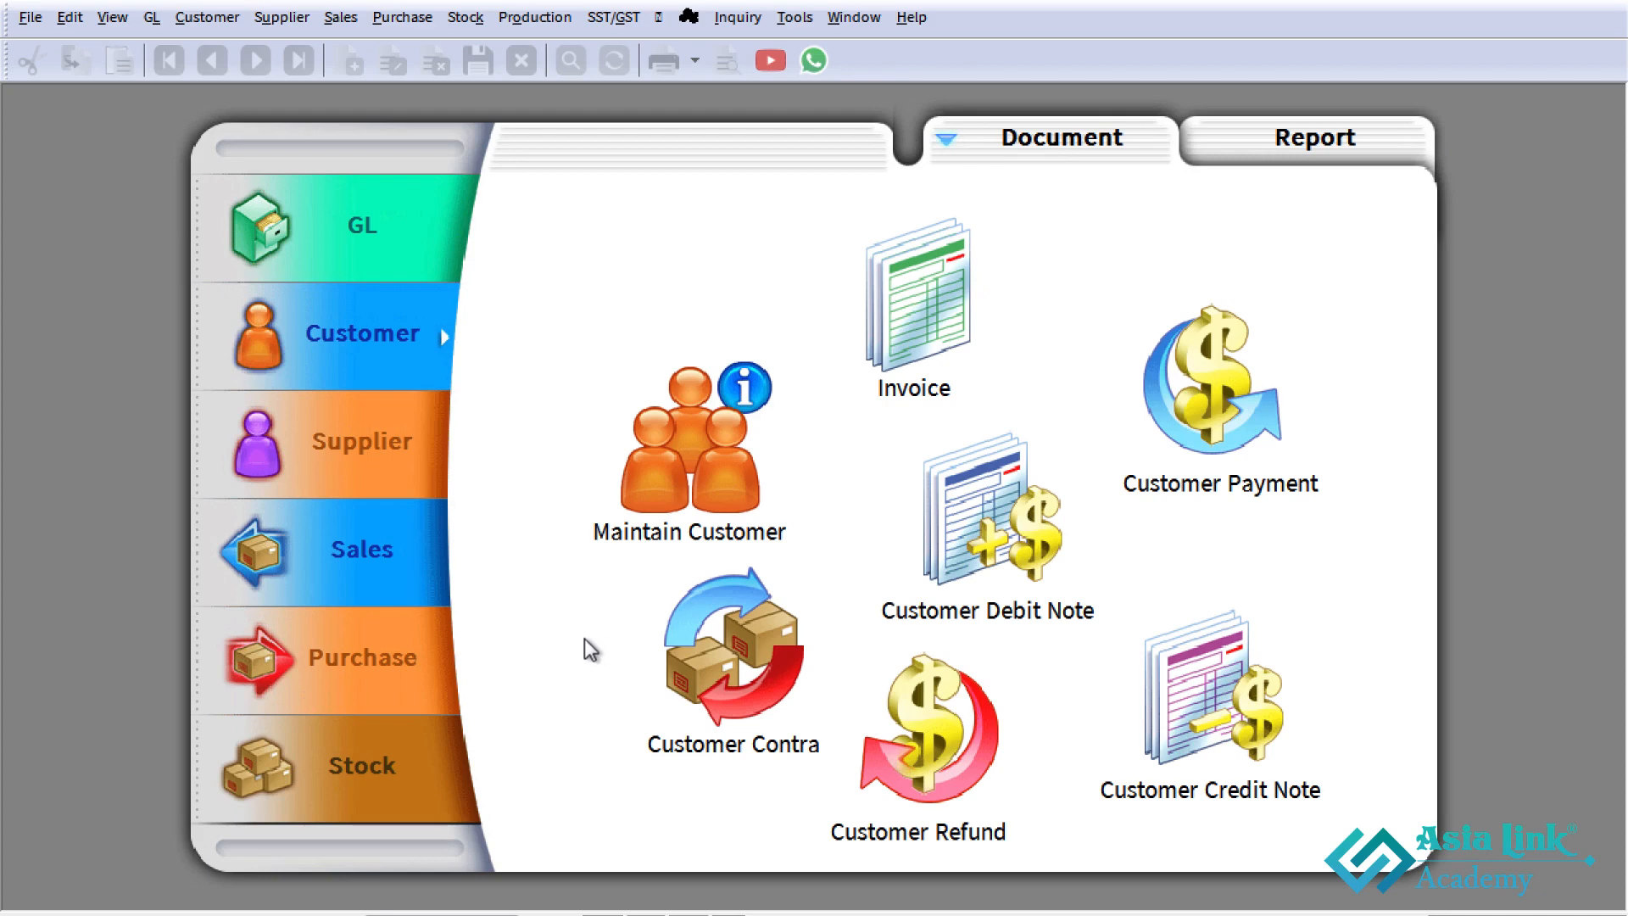
- Start a new sales invoice for EIGHT INFINITE CONCEPT in SQL Account, dated 16-Oct-22
left_click(409, 599)
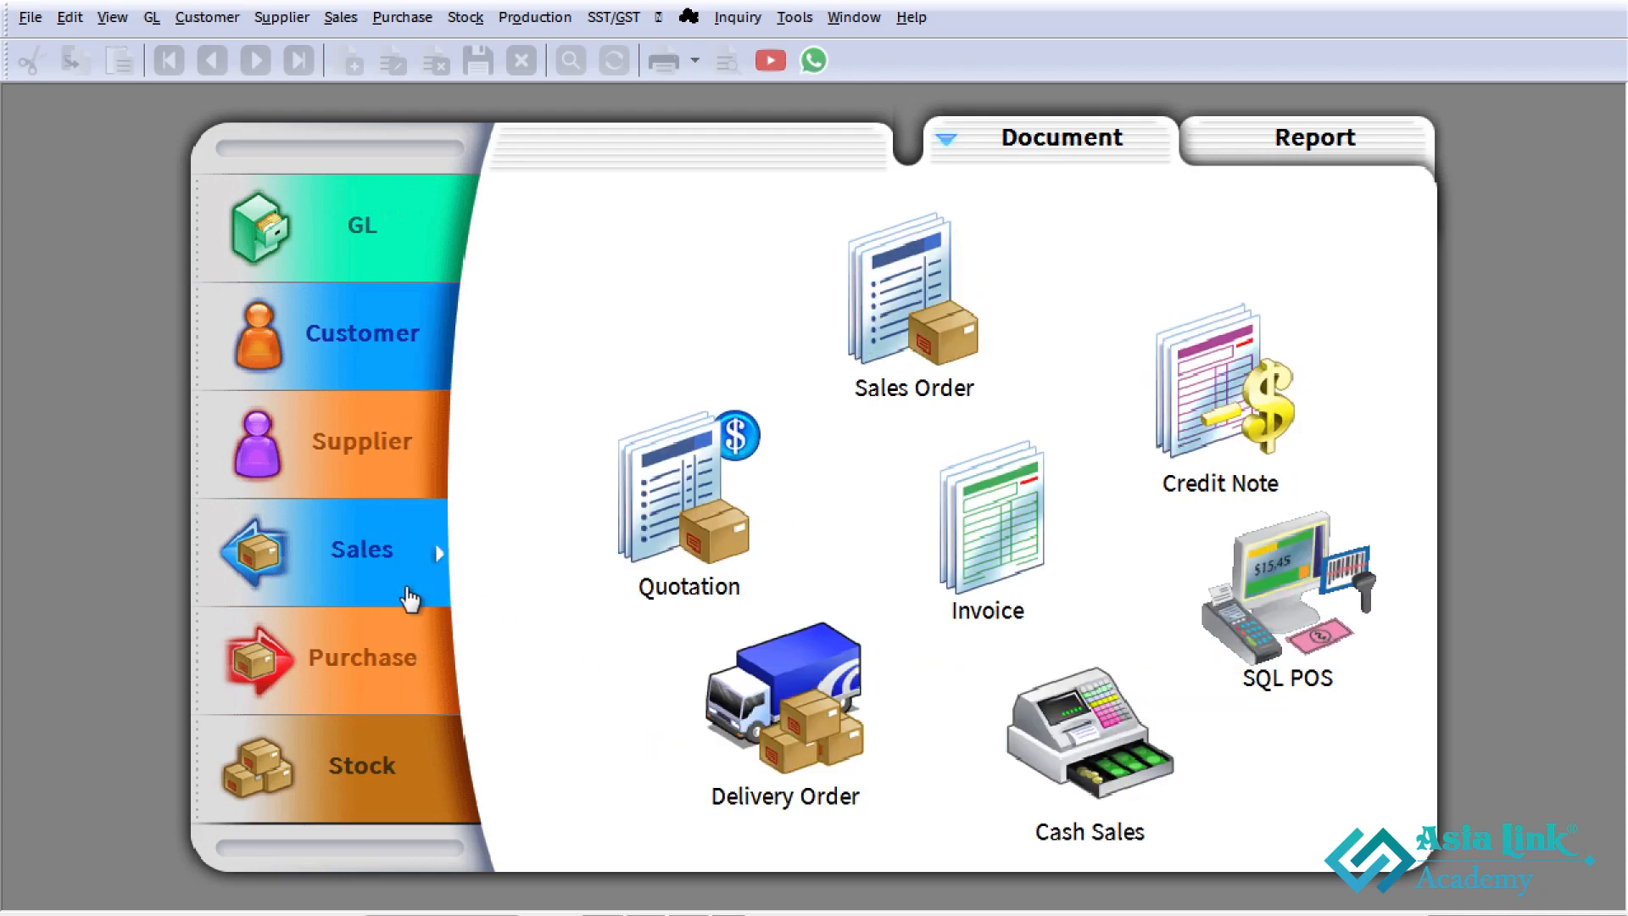
left_click(1028, 566)
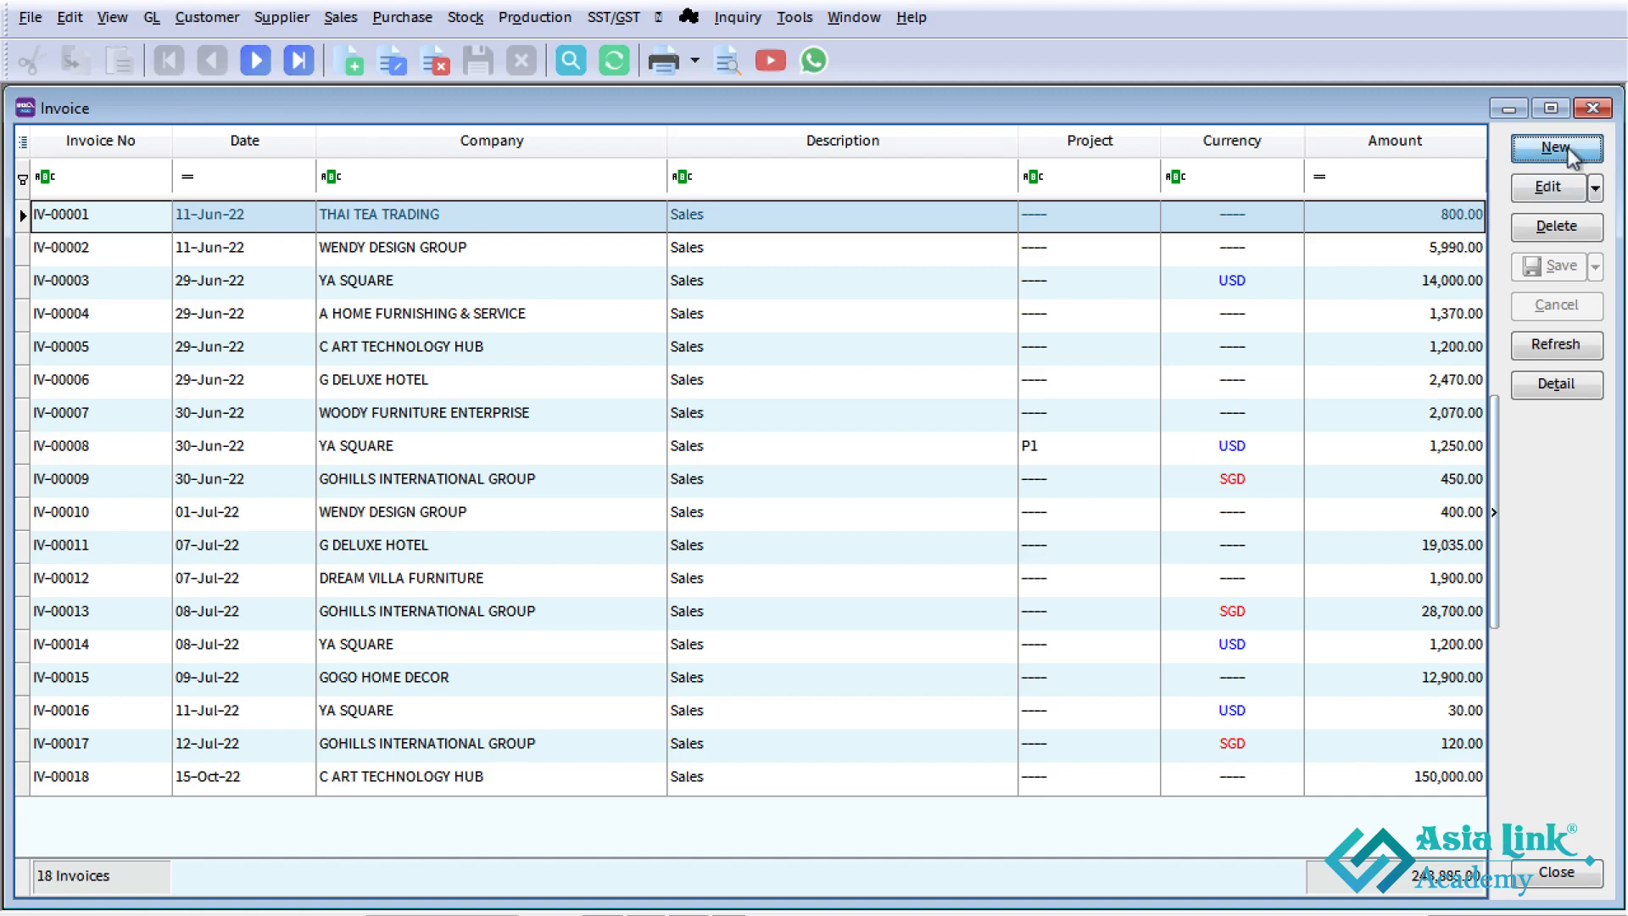
left_click(1567, 150)
left_click(254, 181)
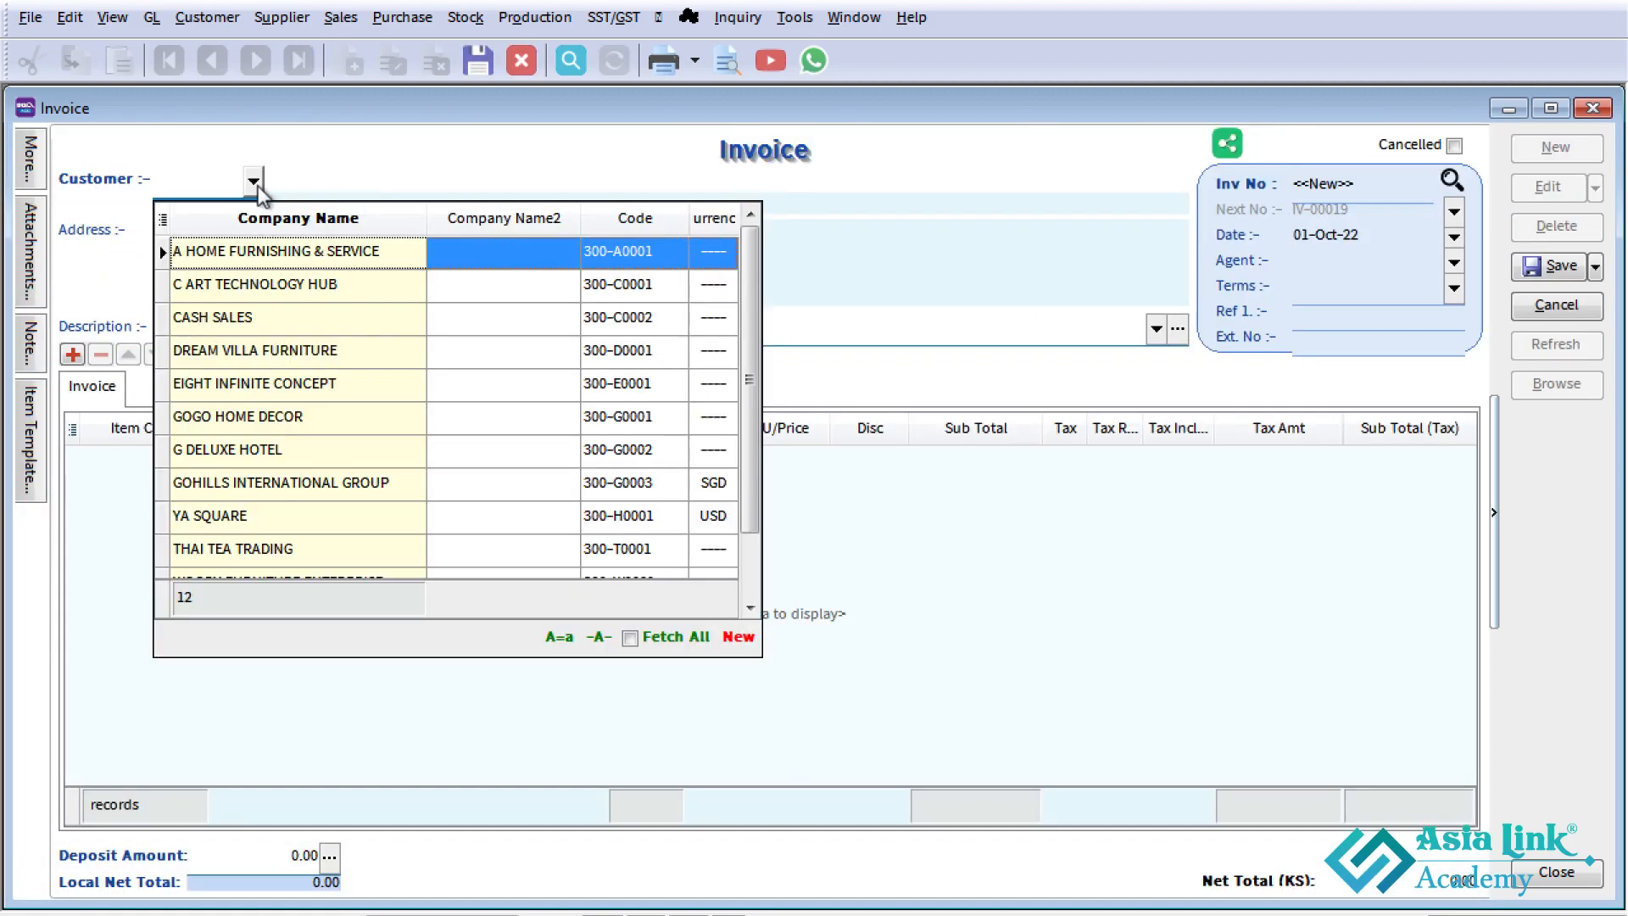
left_click(248, 385)
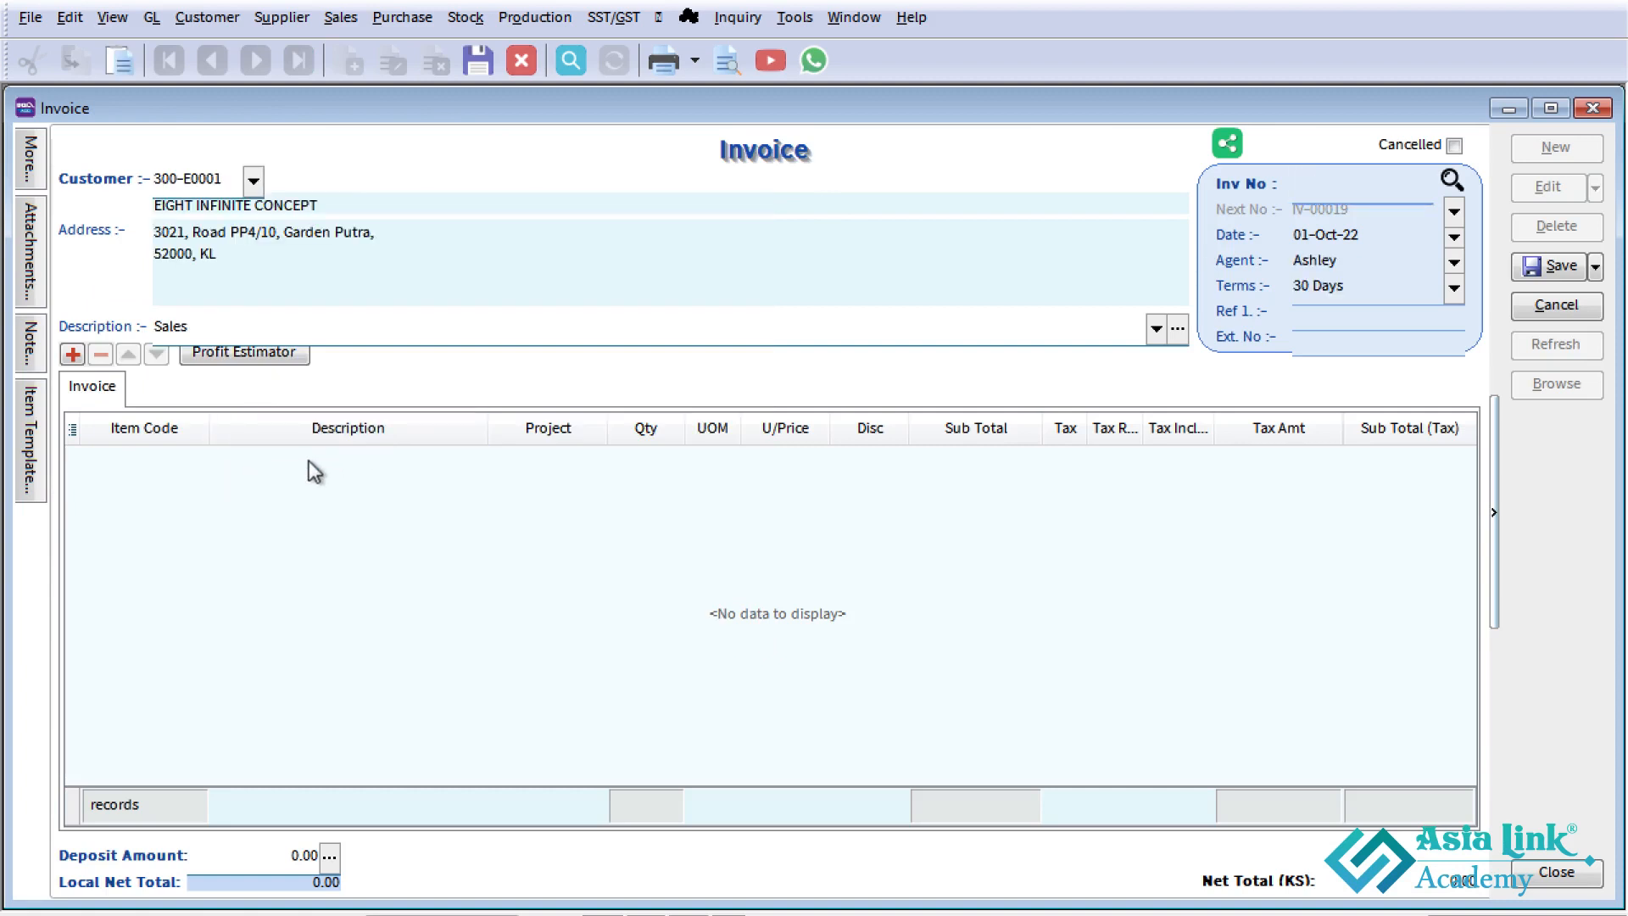
left_click(1297, 235)
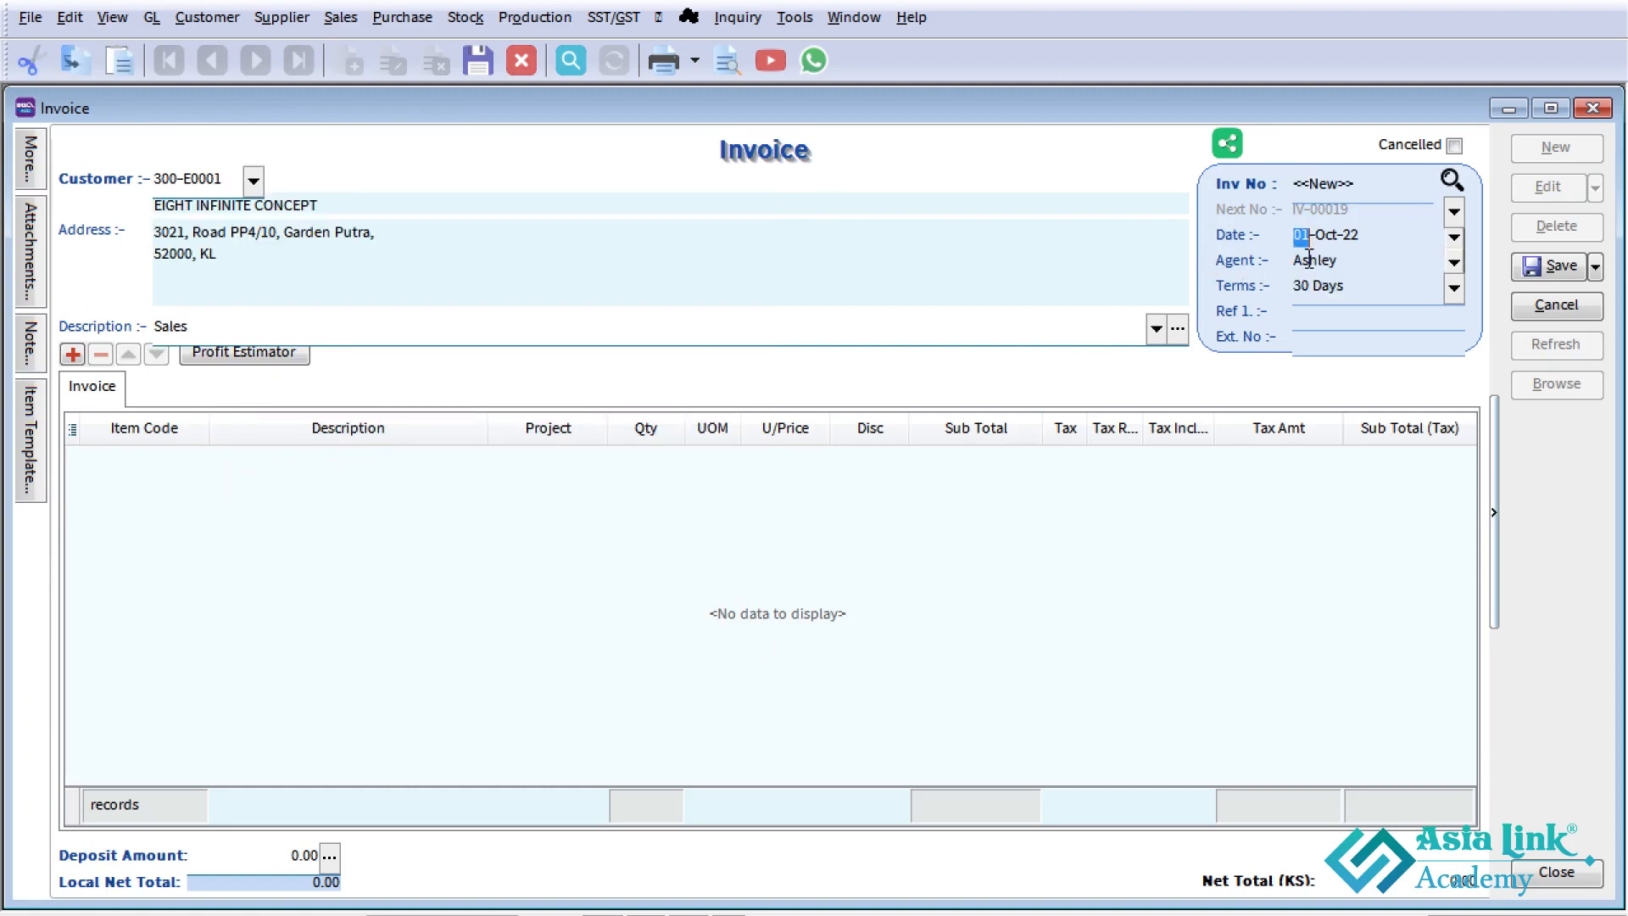
type("16")
left_click(1312, 263)
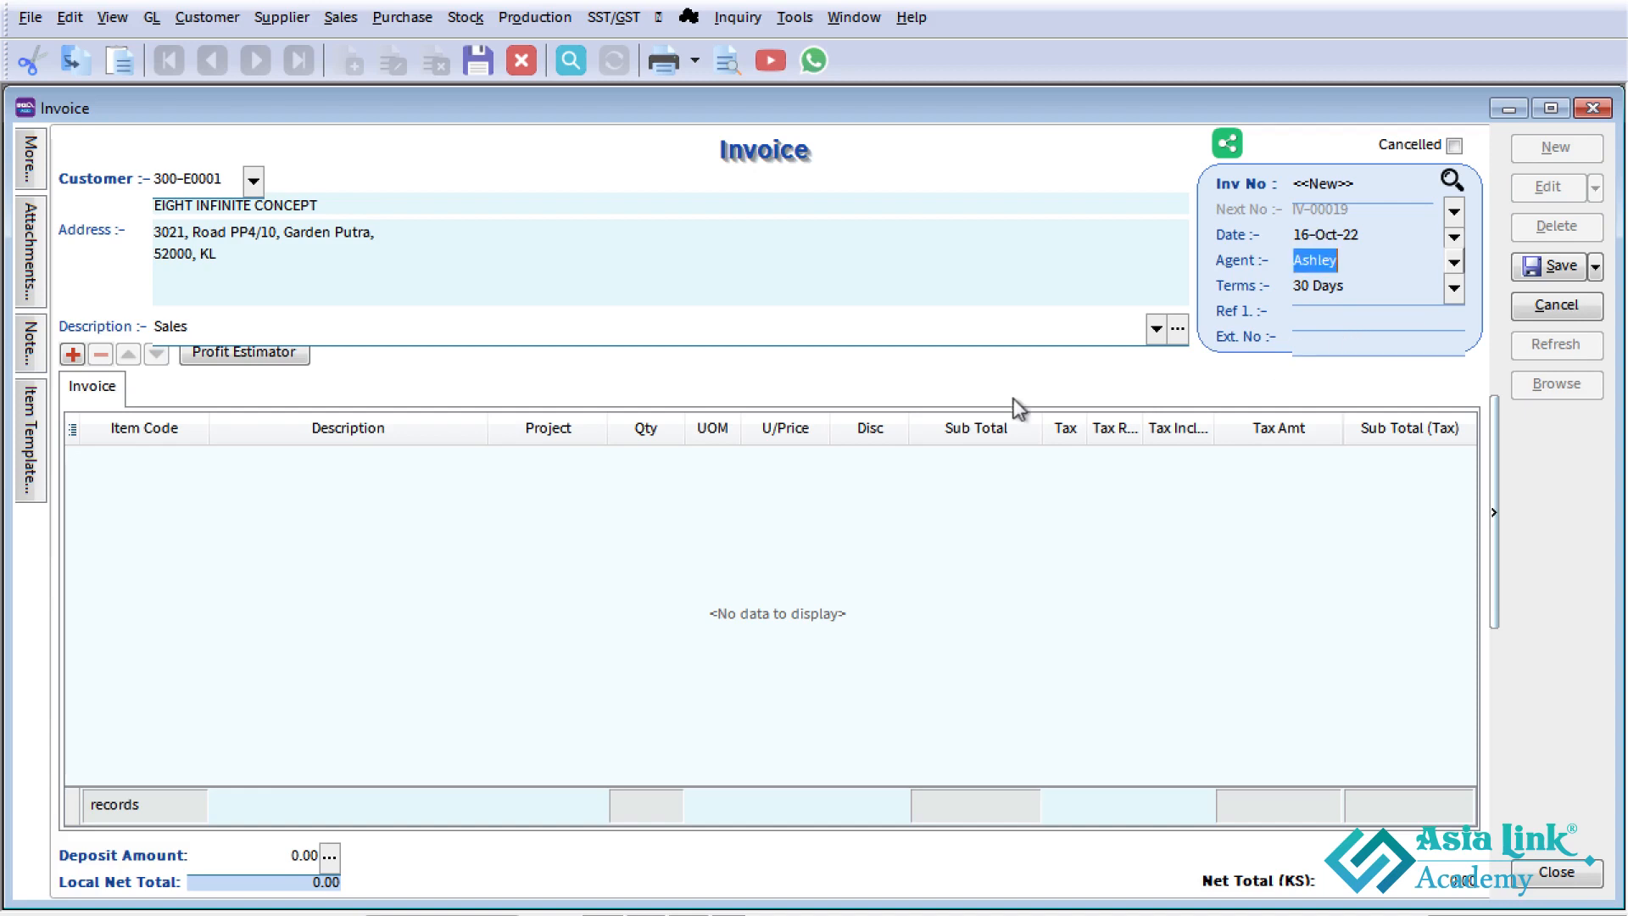
- Add item BOM-02/Red to the invoice, save it, and close the Invoice window
left_click(181, 464)
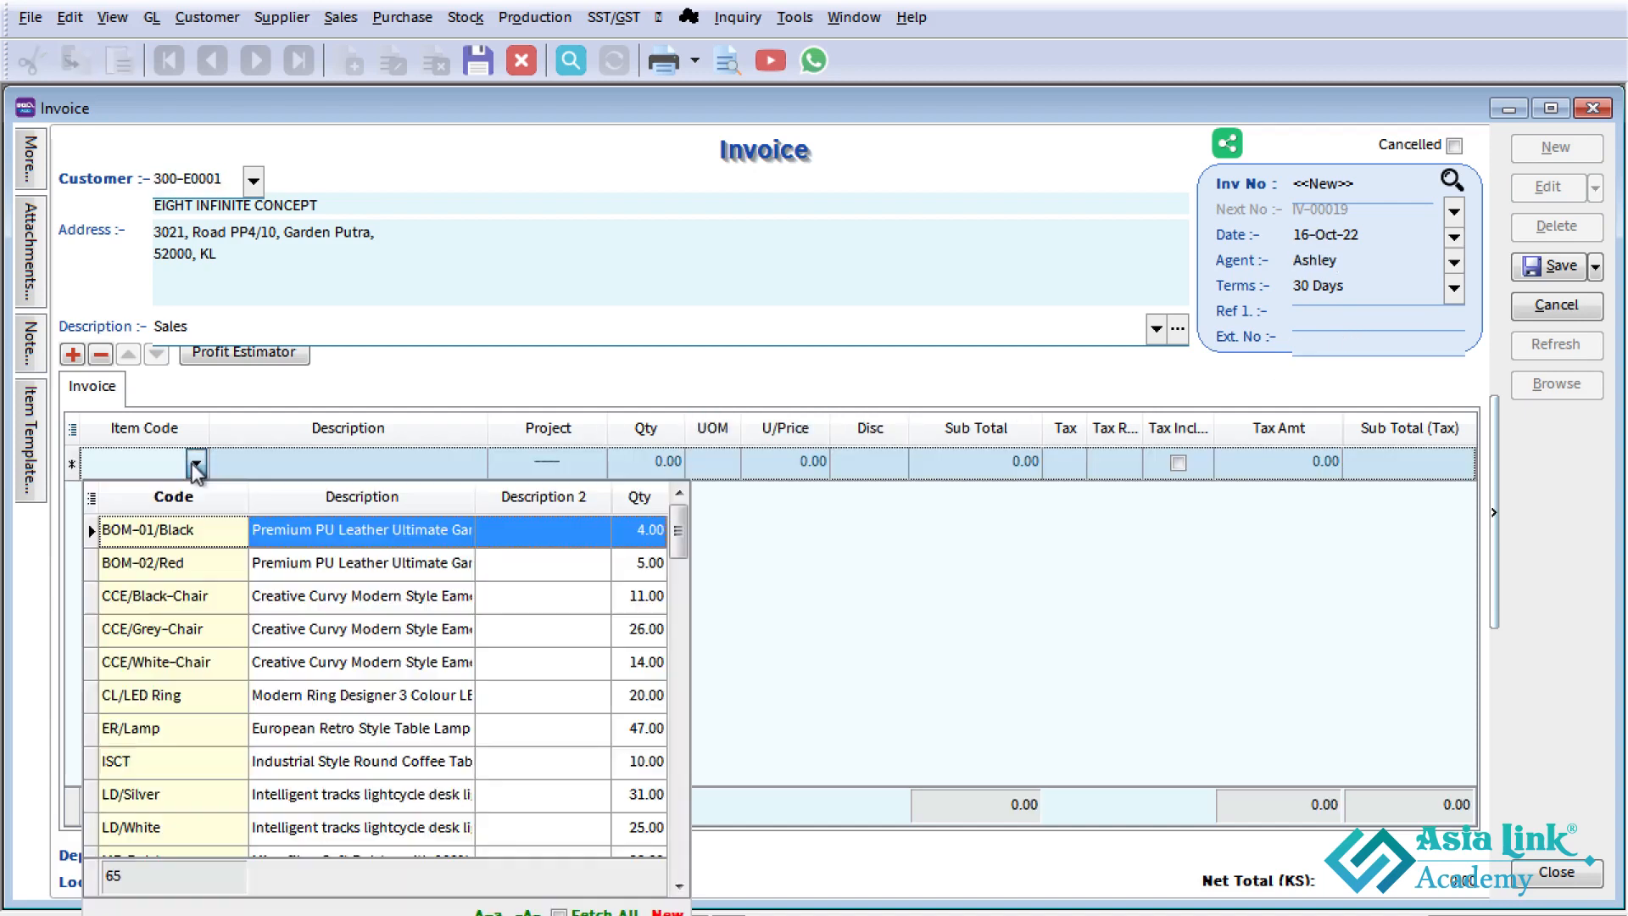
left_click(194, 463)
left_click(189, 567)
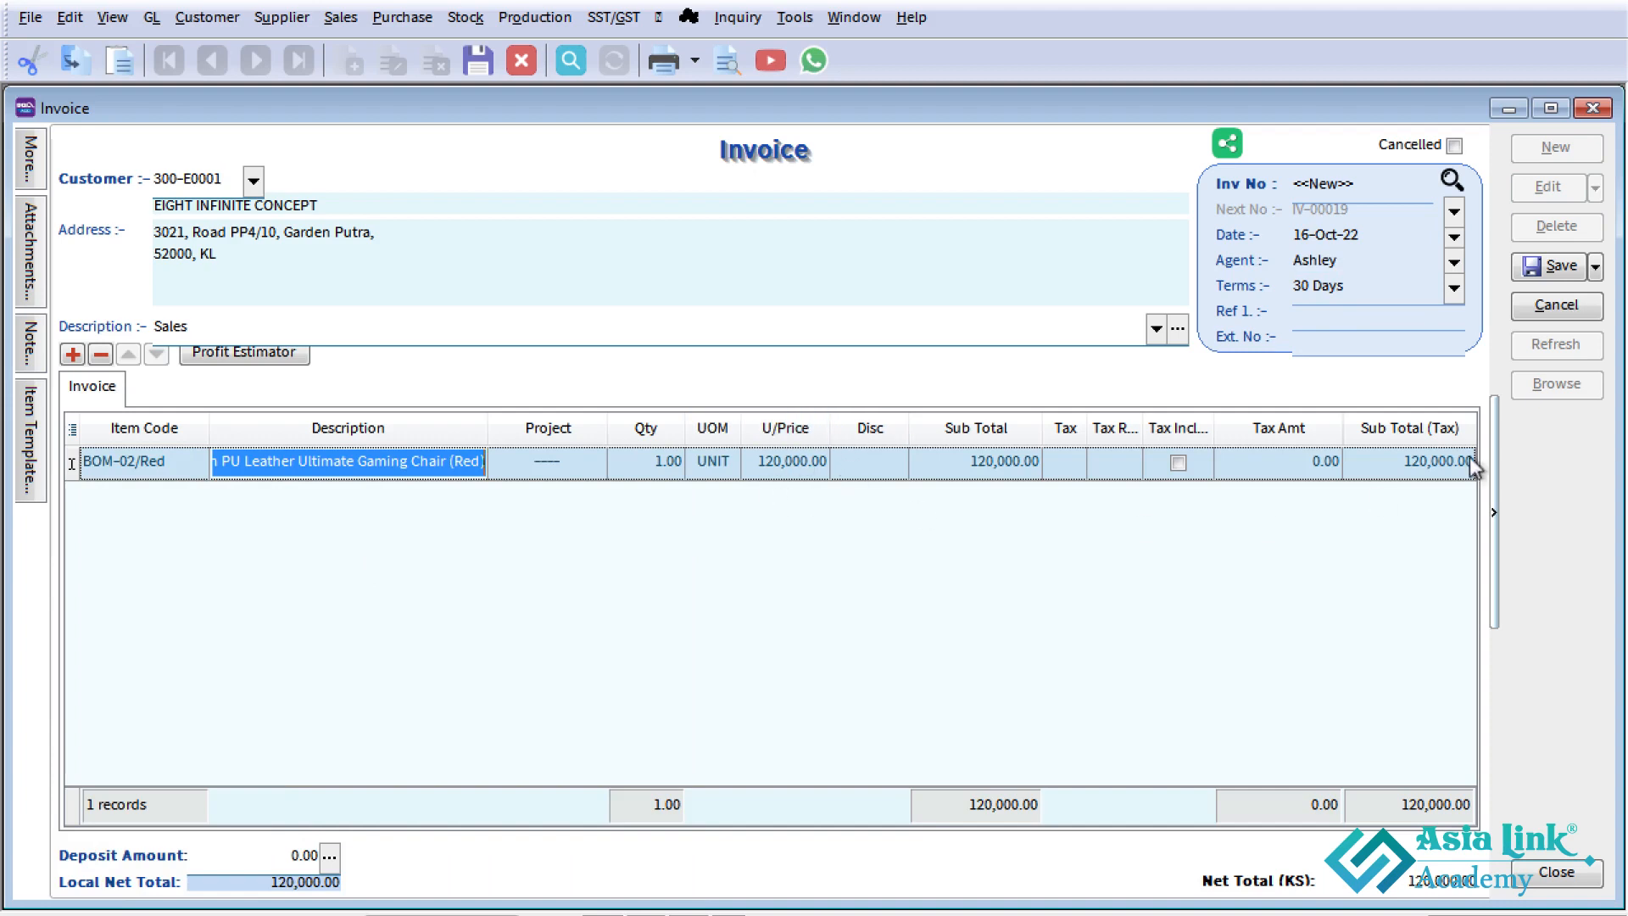
left_click(1559, 270)
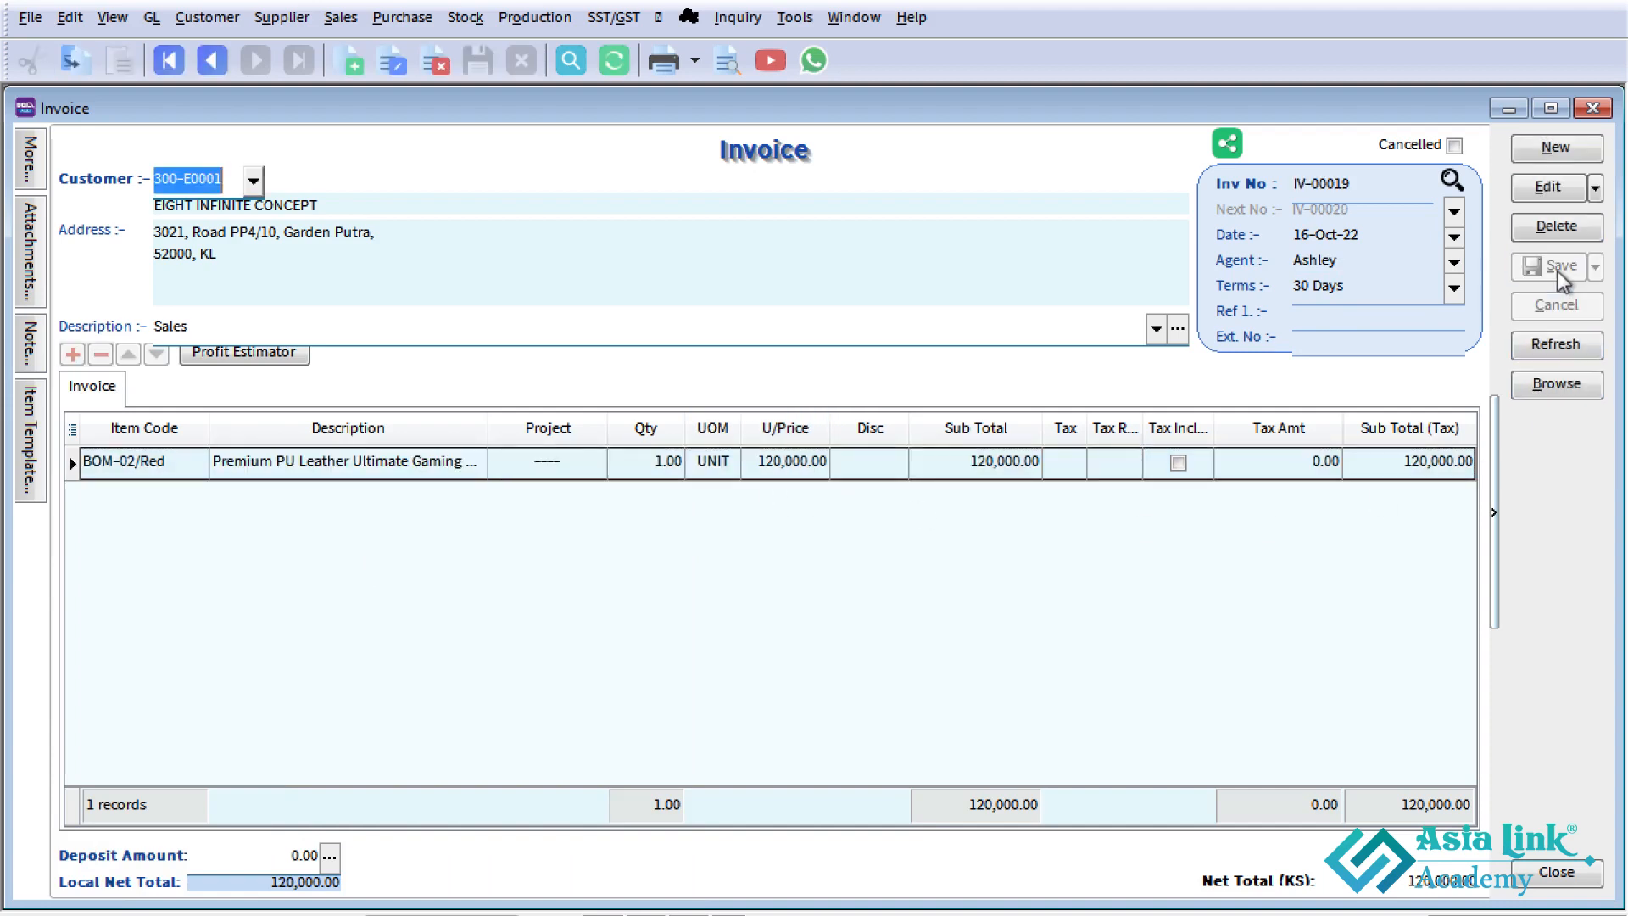
left_click(1593, 108)
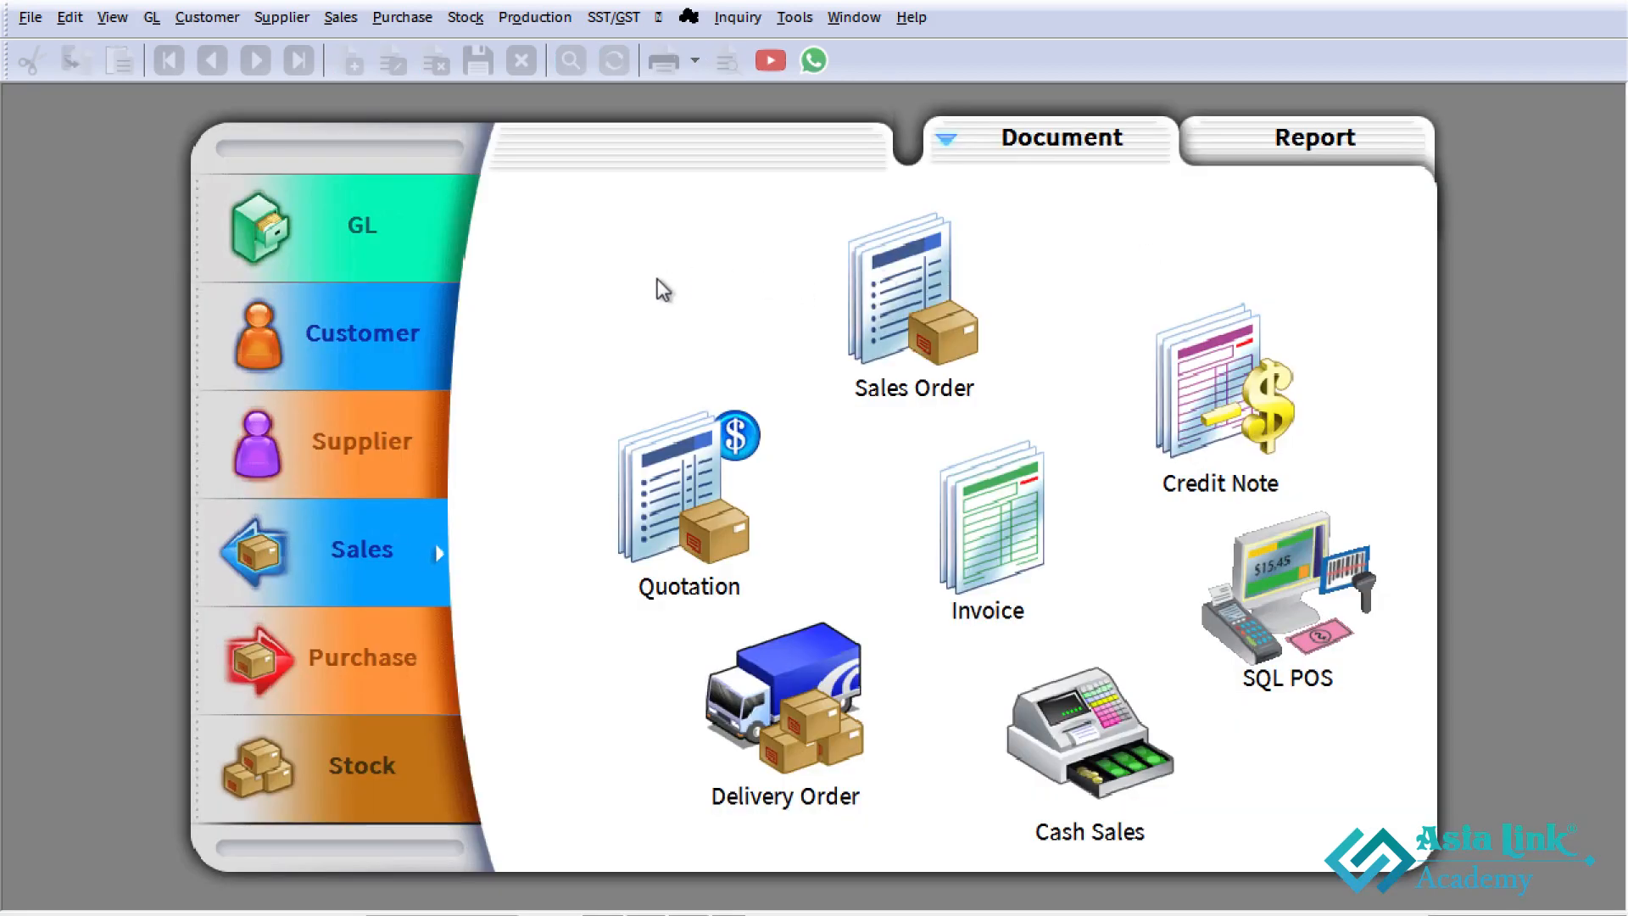
- Check the outstanding amount of EIGHT INFINITE CONCEPT in the customer list and close the list
left_click(375, 356)
left_click(702, 452)
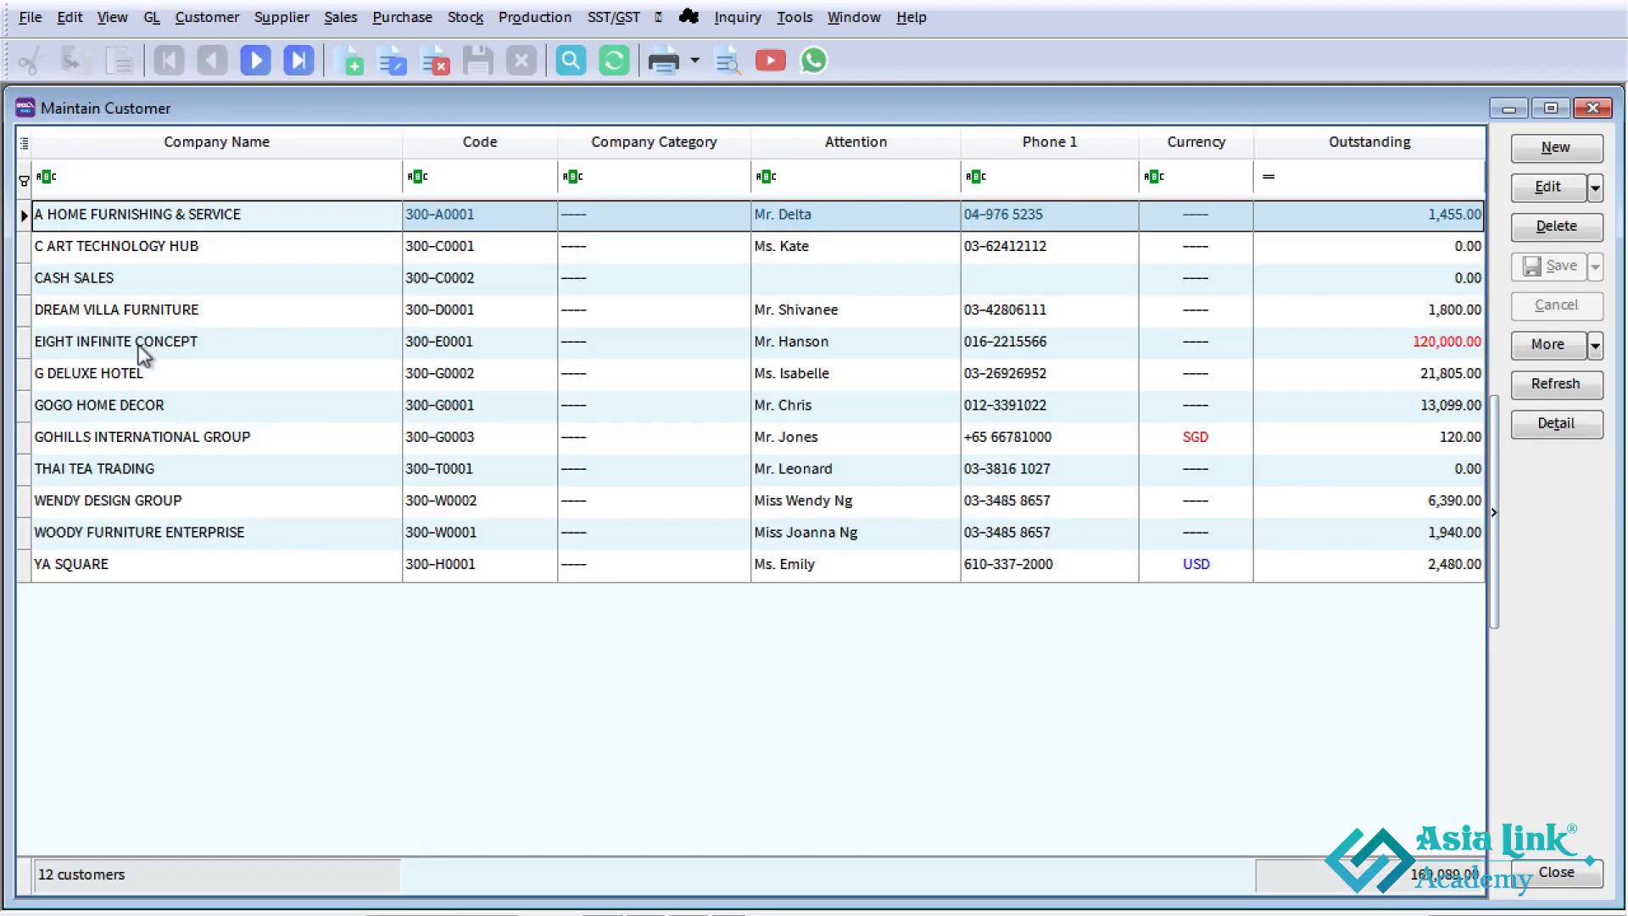
left_click(142, 346)
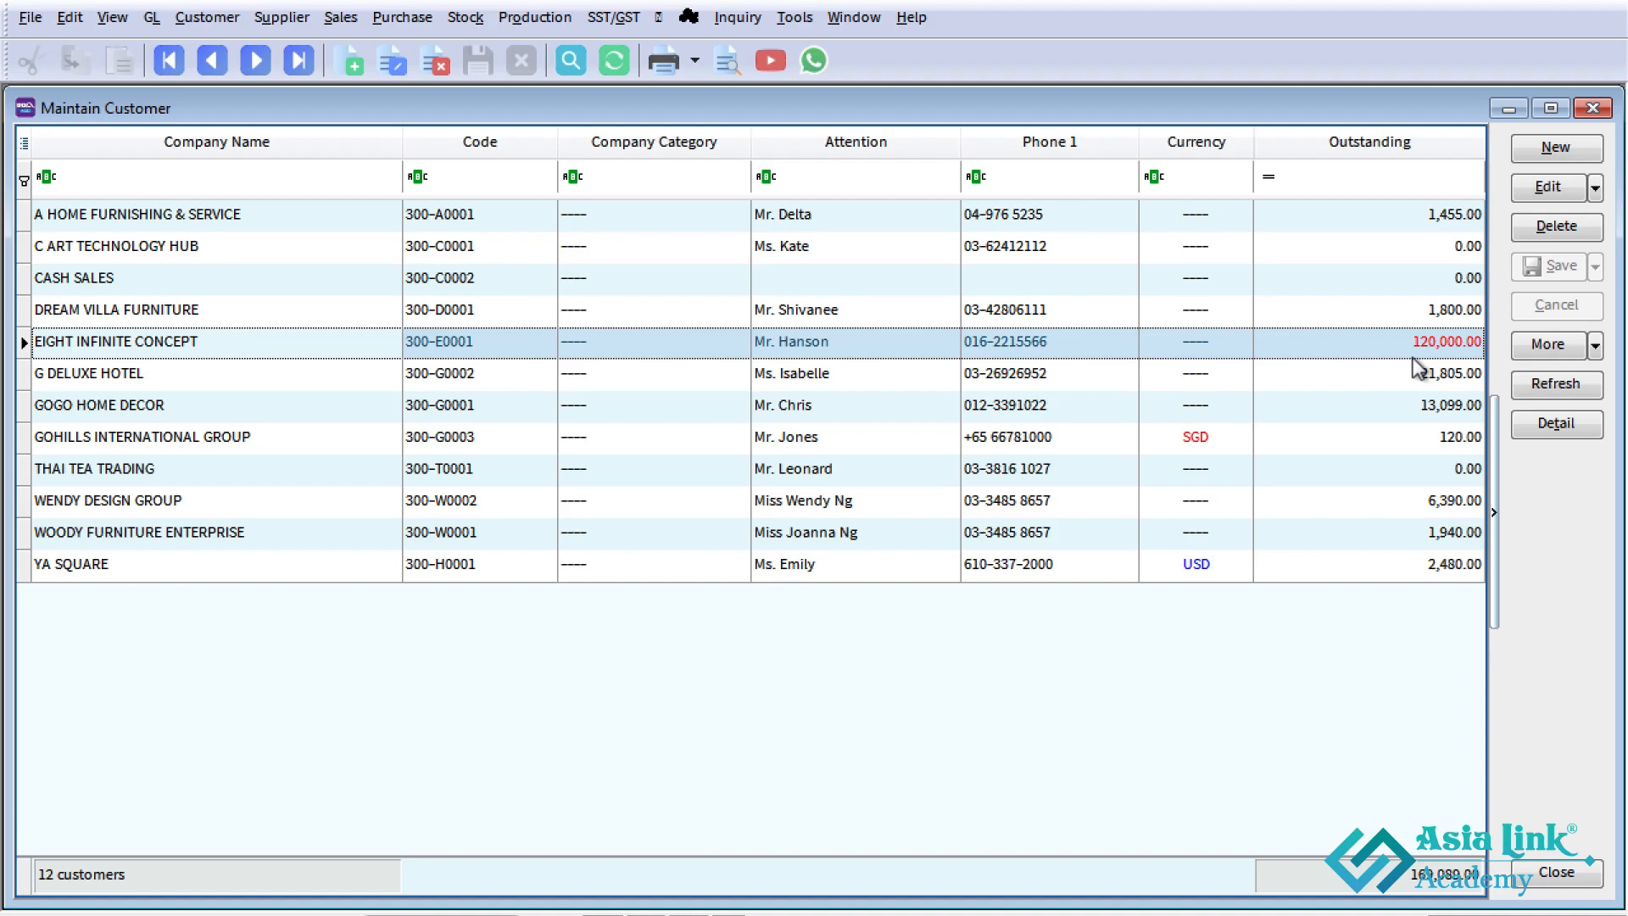
left_click(1593, 108)
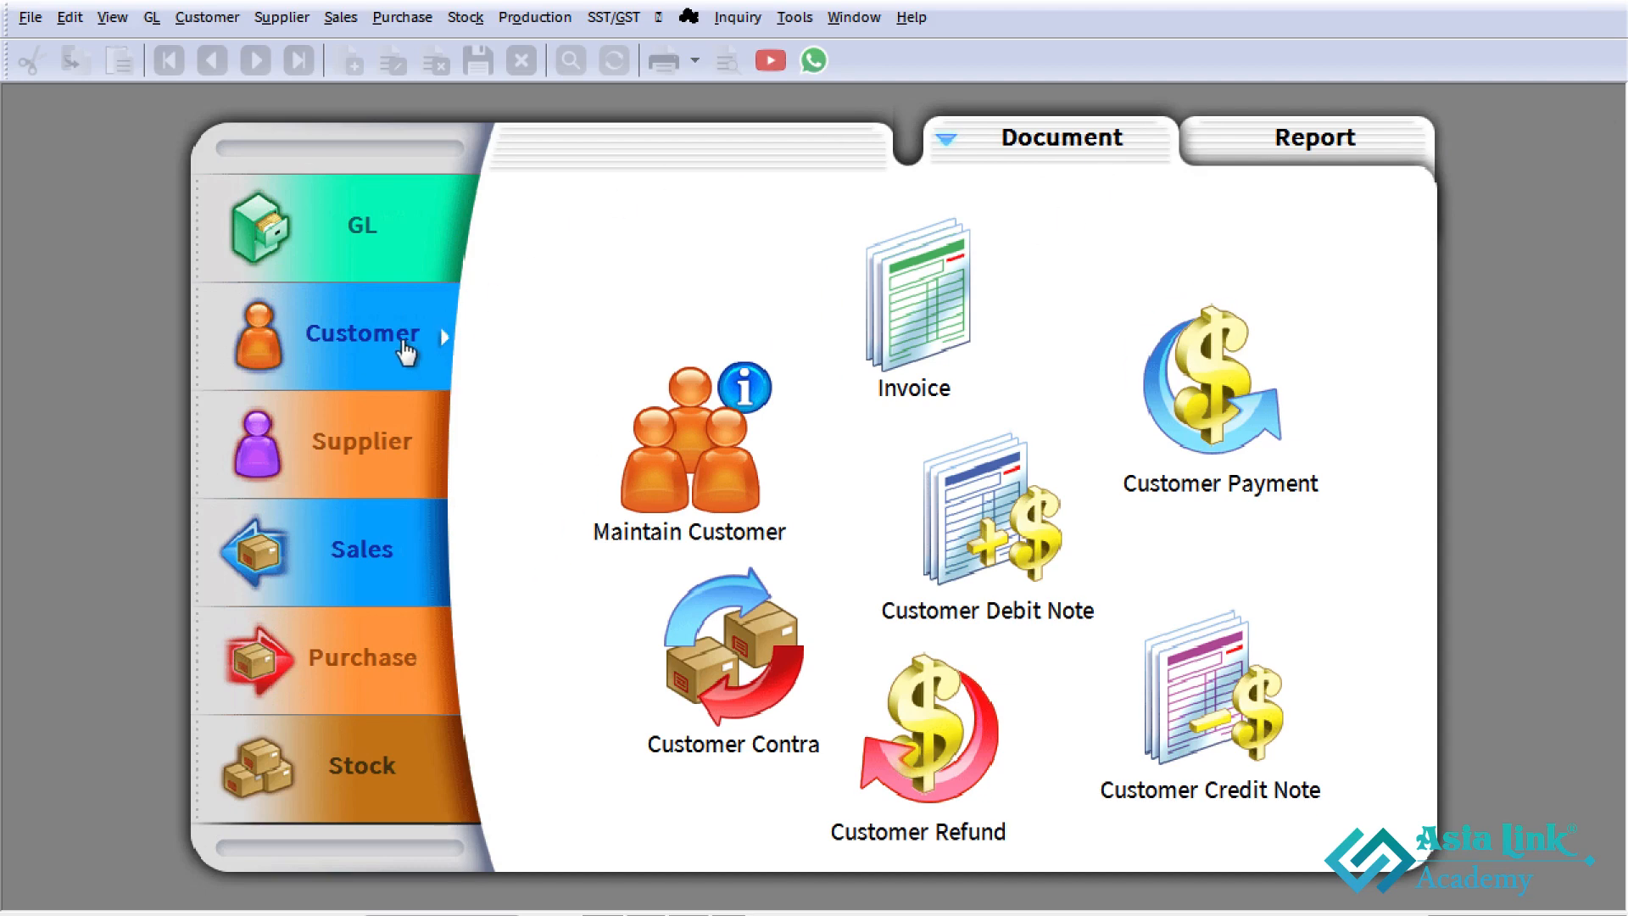
- Start a new customer payment for EIGHT INFINITE CONCEPT, drawn from its 01-Oct-22 deposit
left_click(1196, 348)
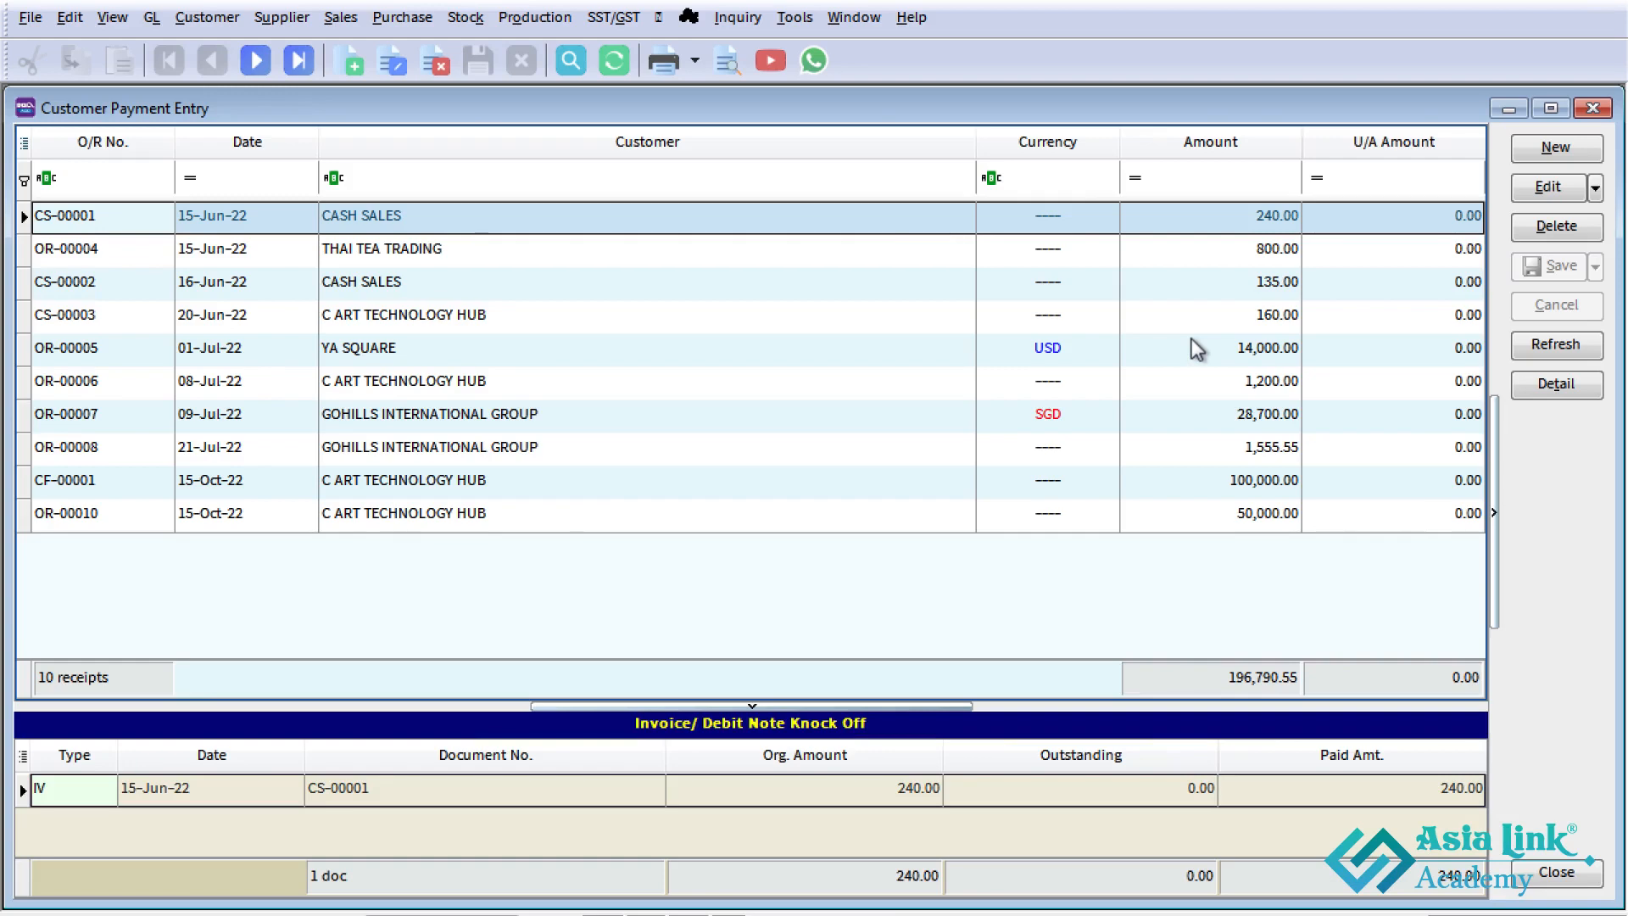
left_click(1552, 147)
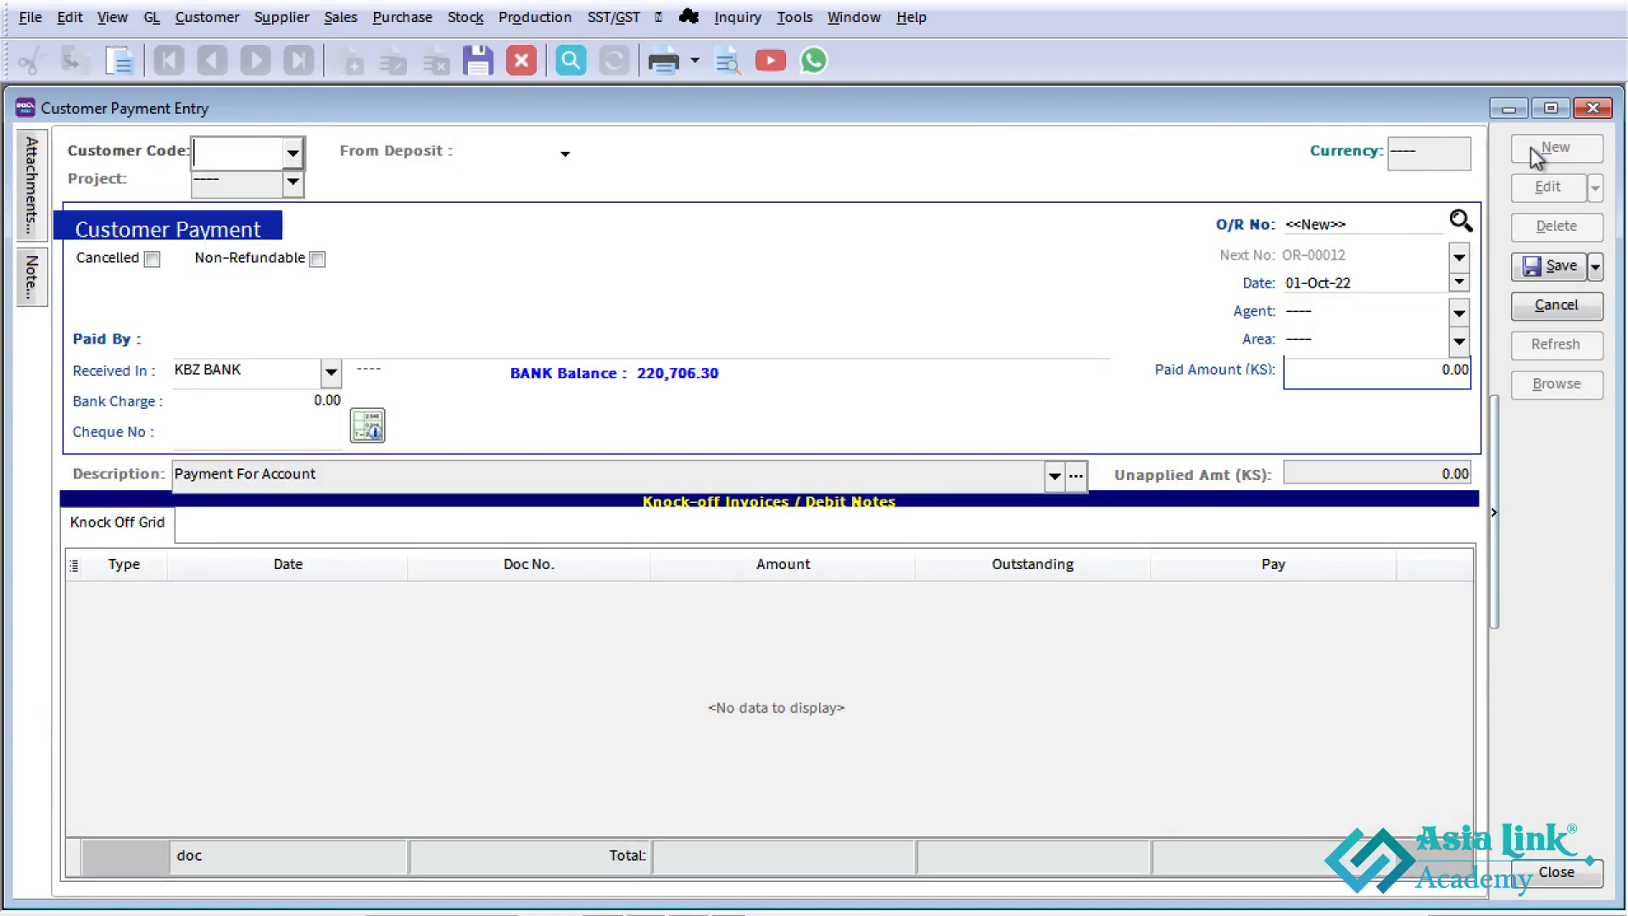
left_click(293, 153)
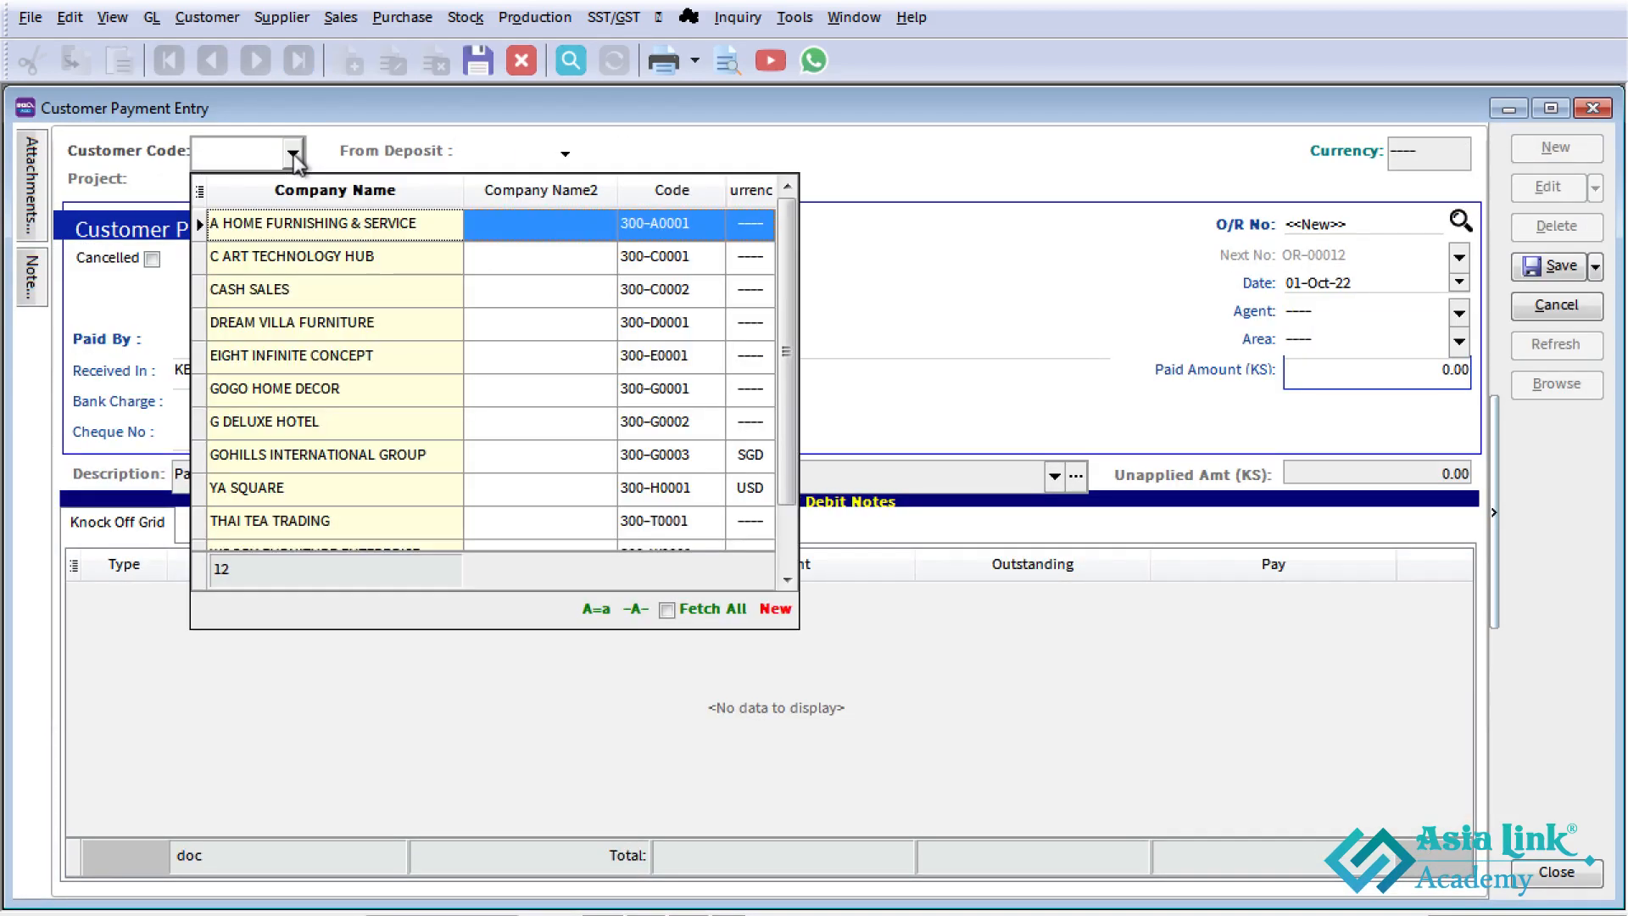
left_click(309, 355)
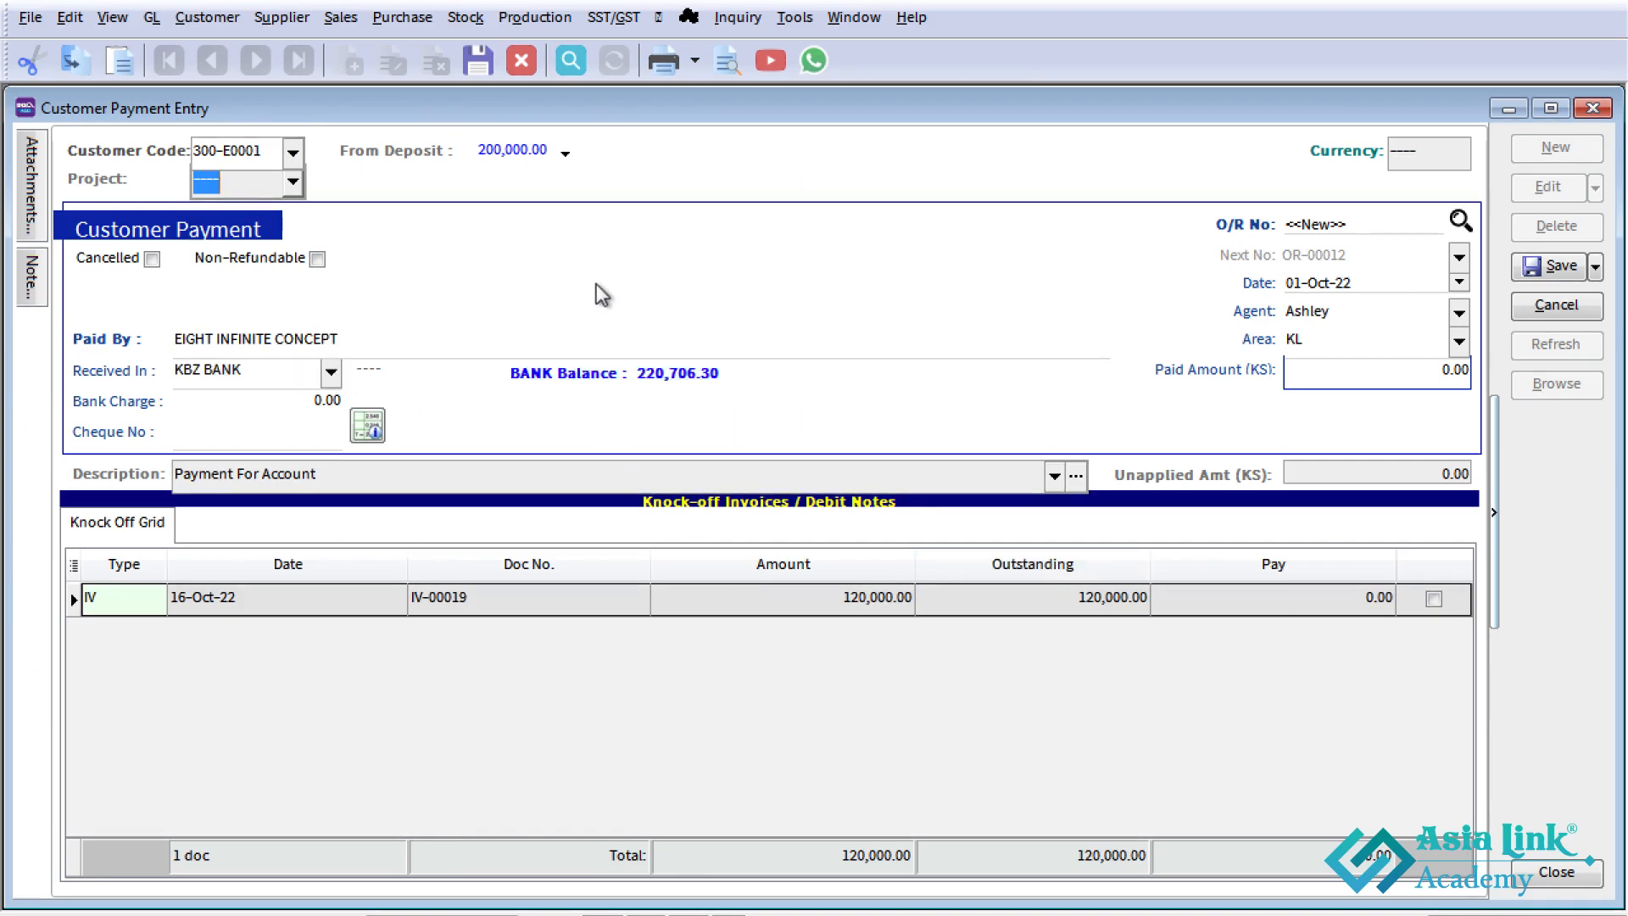
left_click(565, 154)
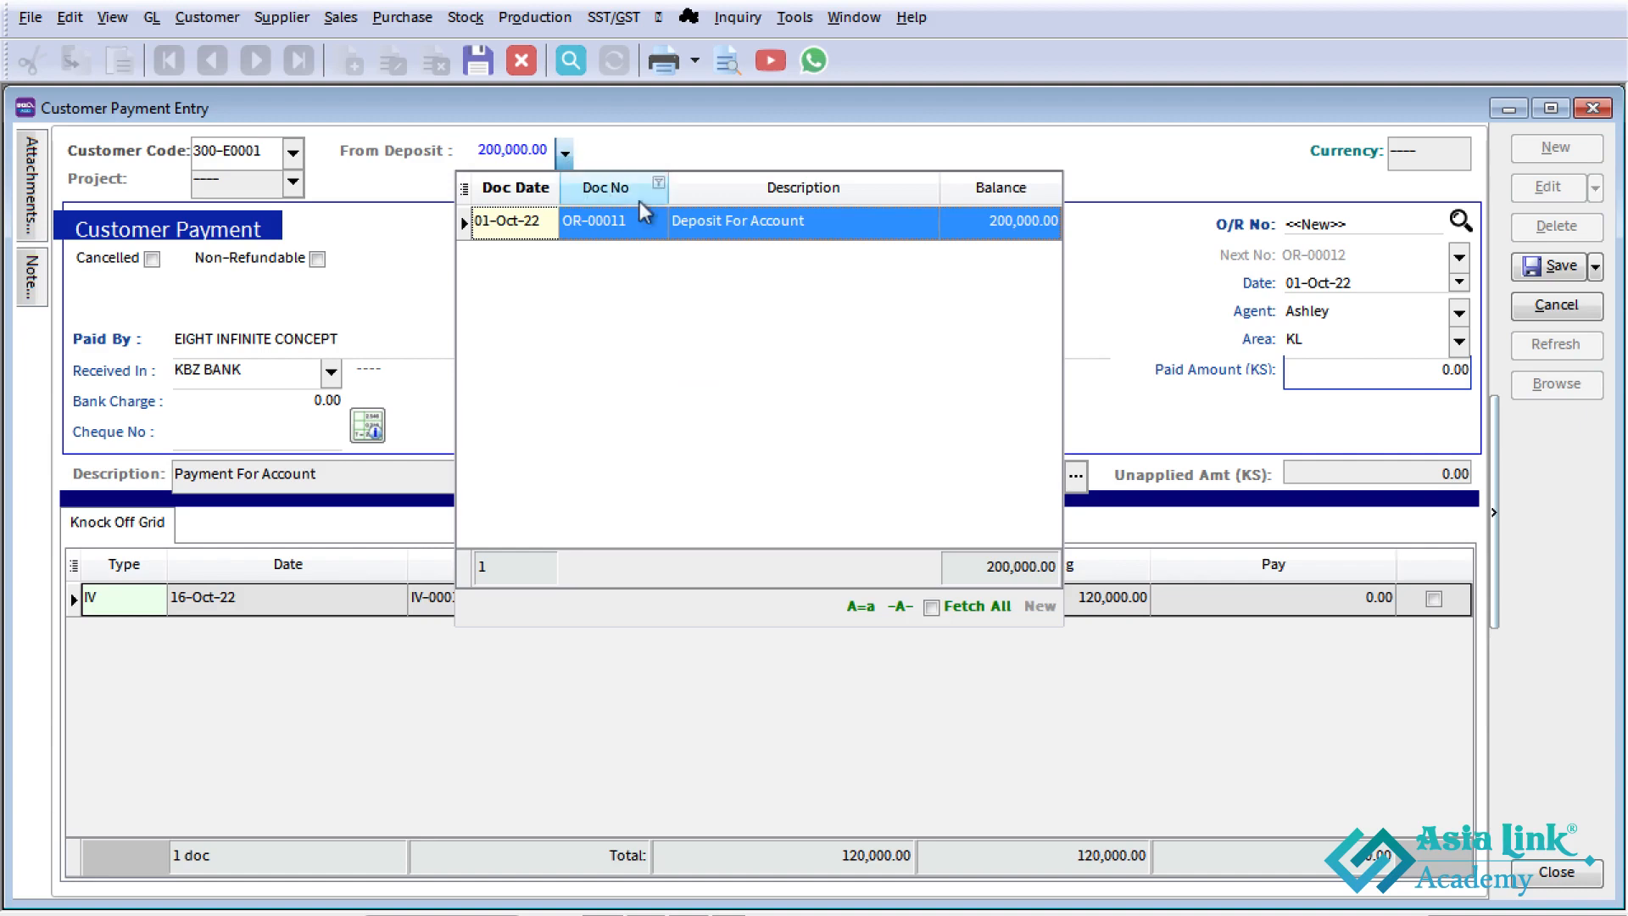
left_click(1015, 222)
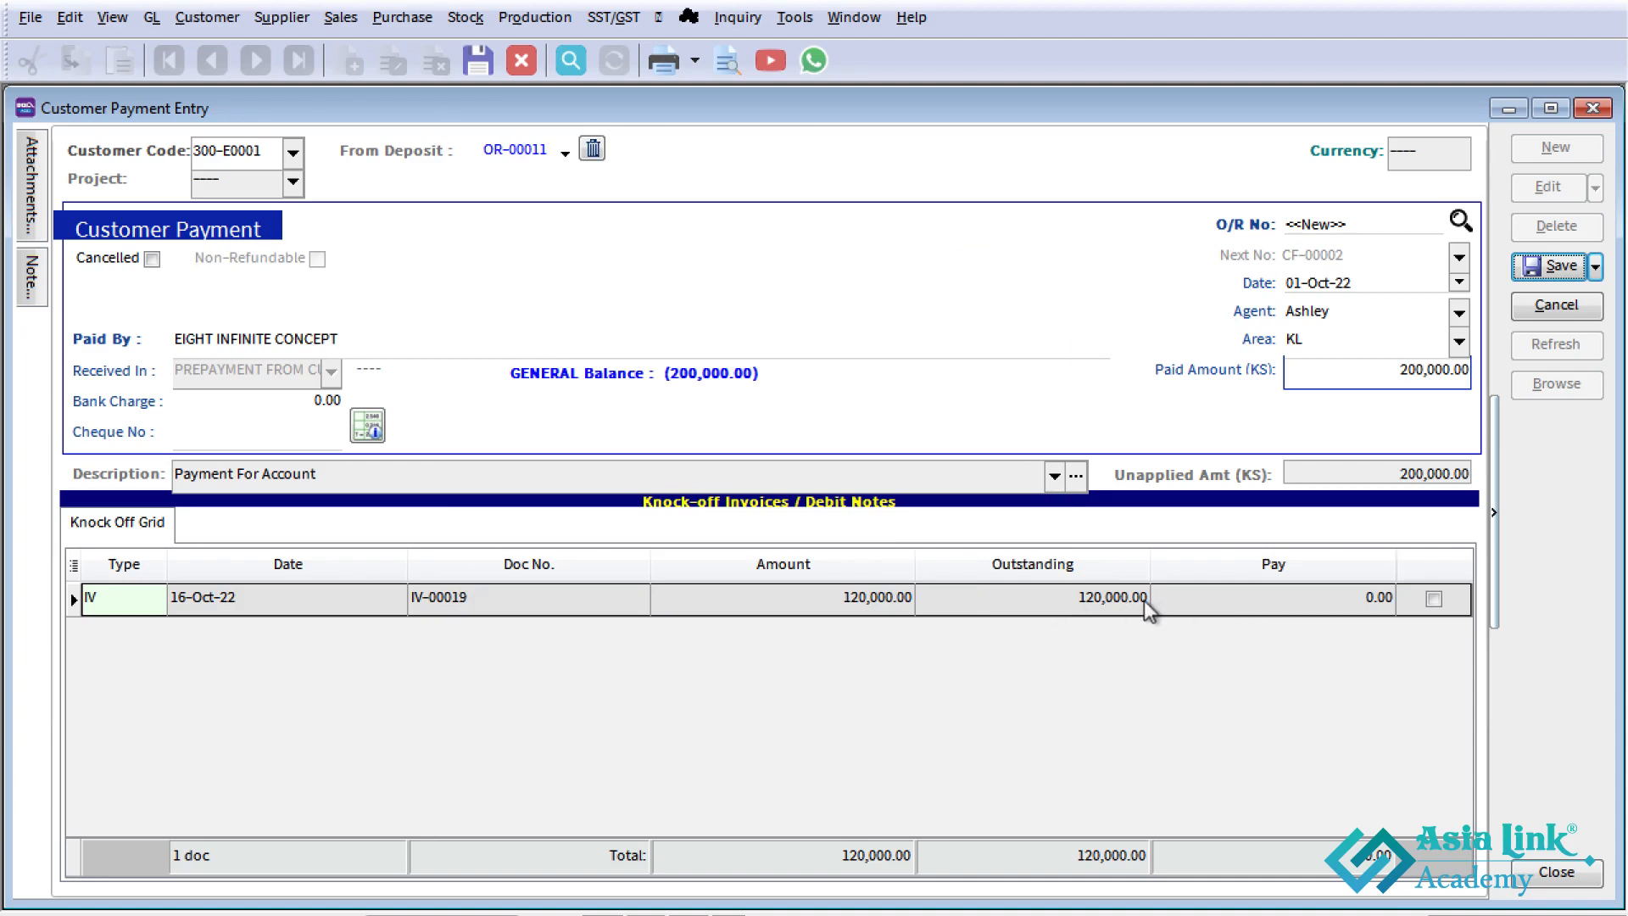
- Set the paid amount to 120,000, knock off the 16-Oct-22 invoice in full, and save the payment
left_click(1337, 367)
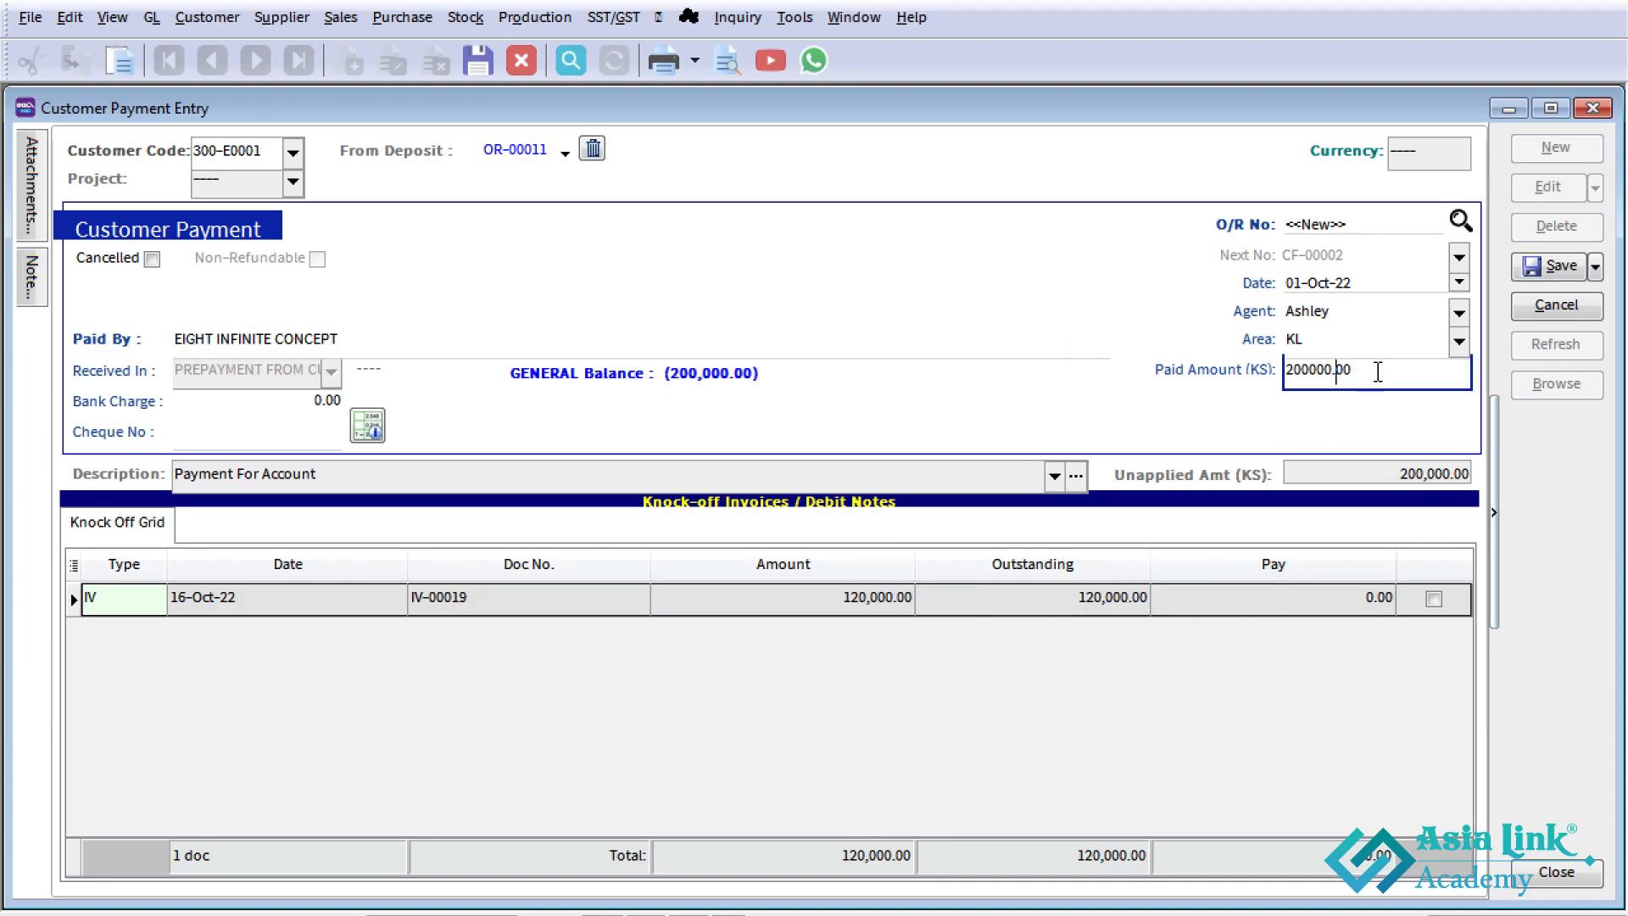
left_click_drag(1374, 367, 1159, 382)
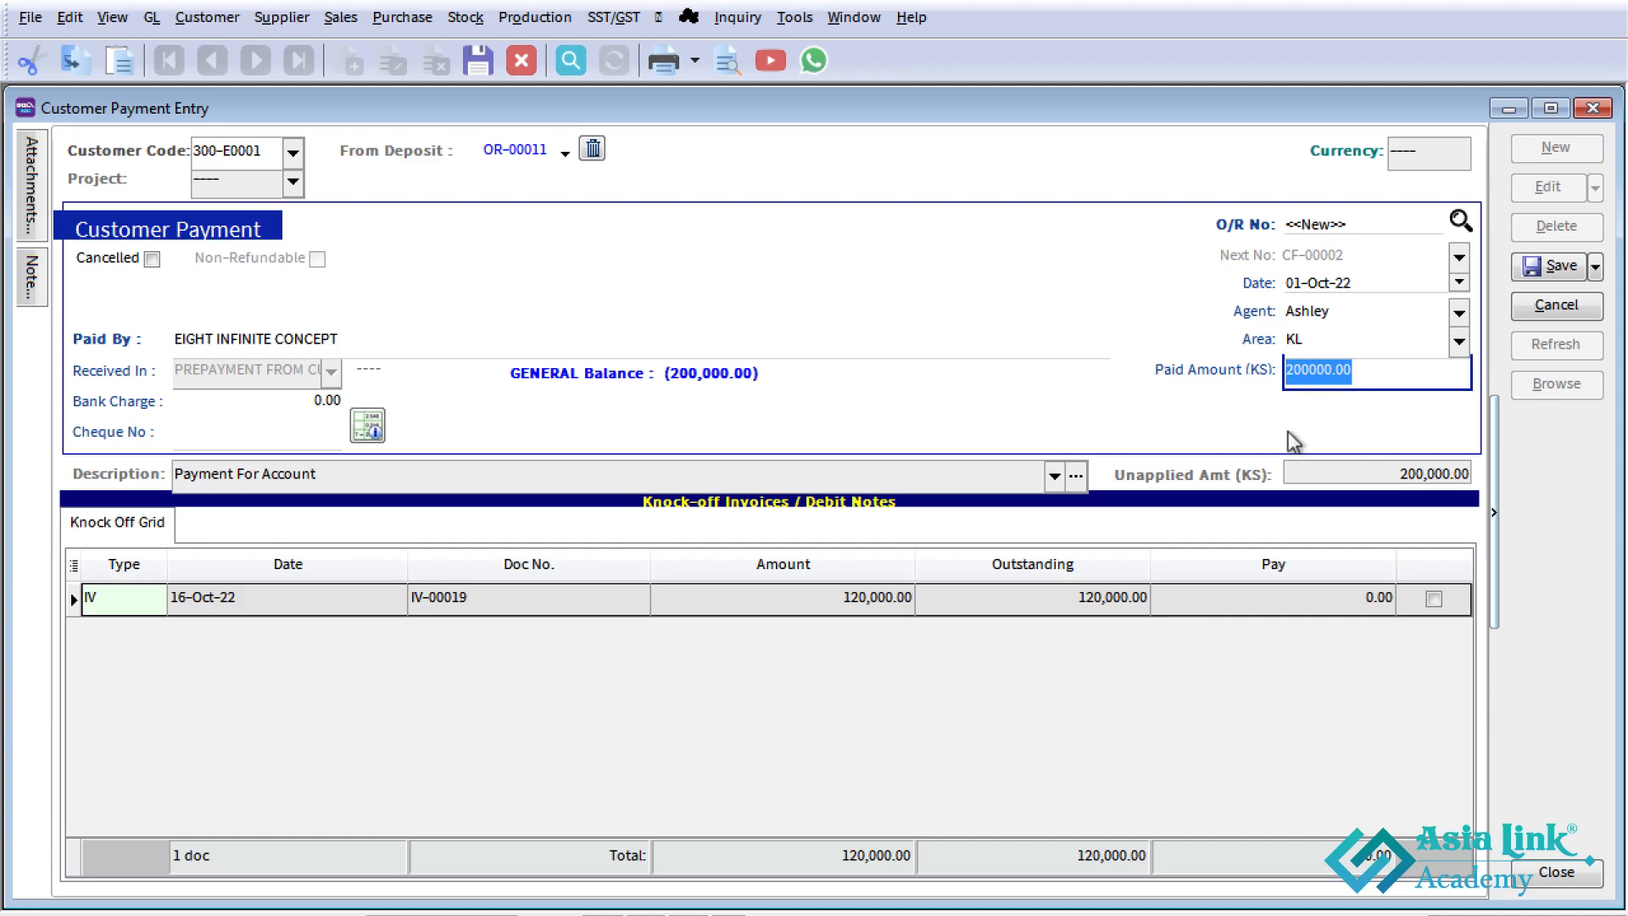
type("12")
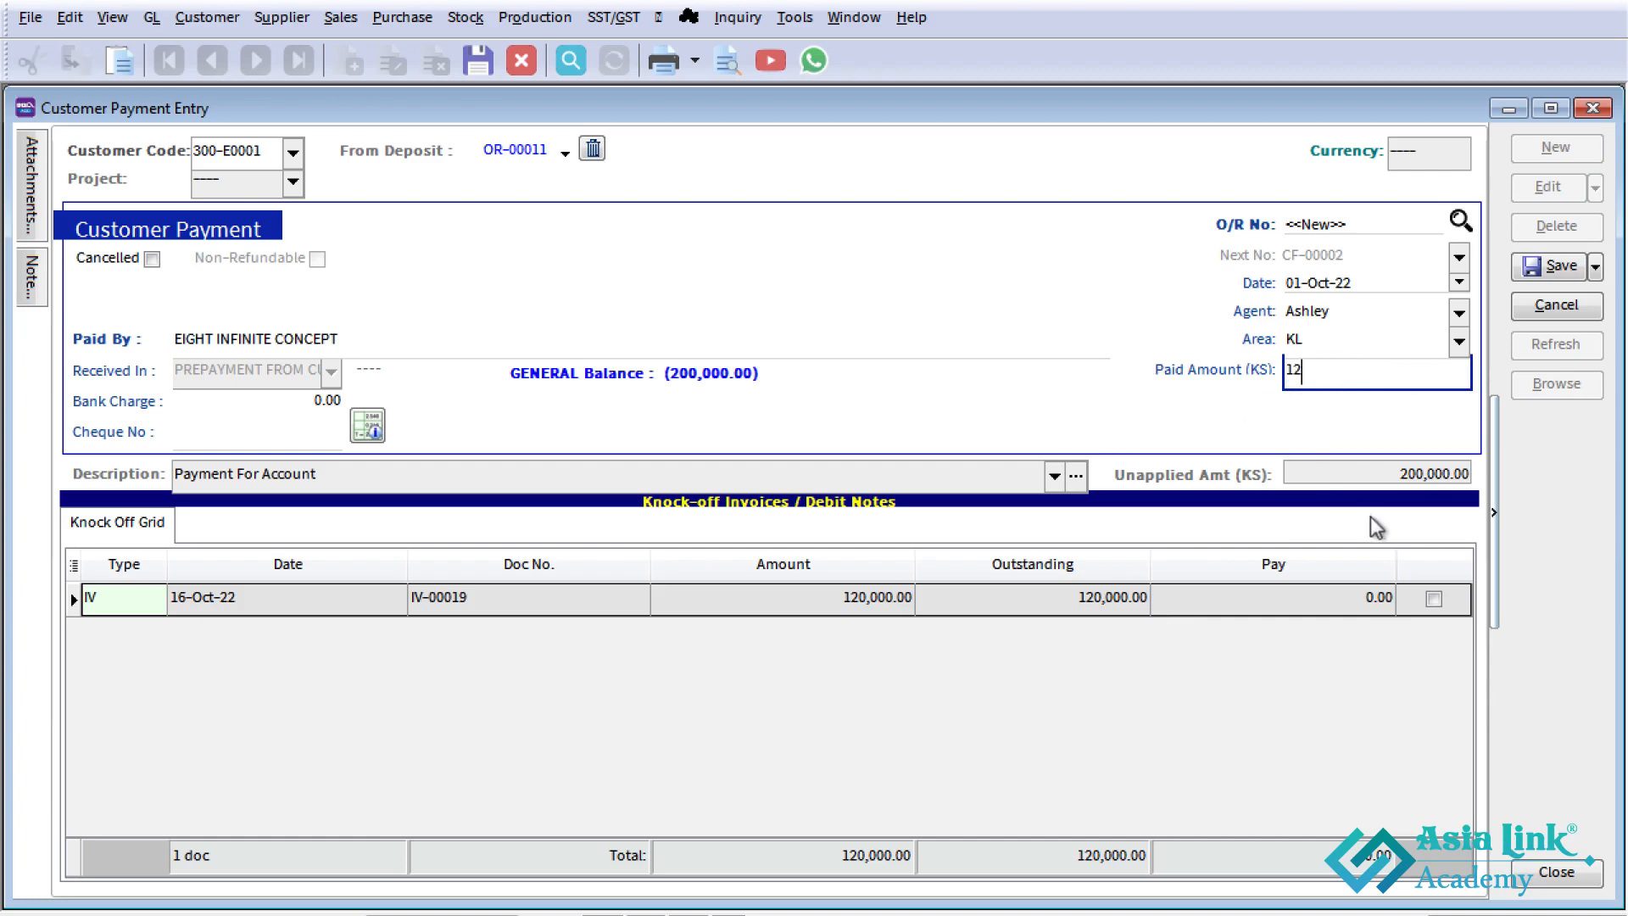
type("0,000000")
key("Tab")
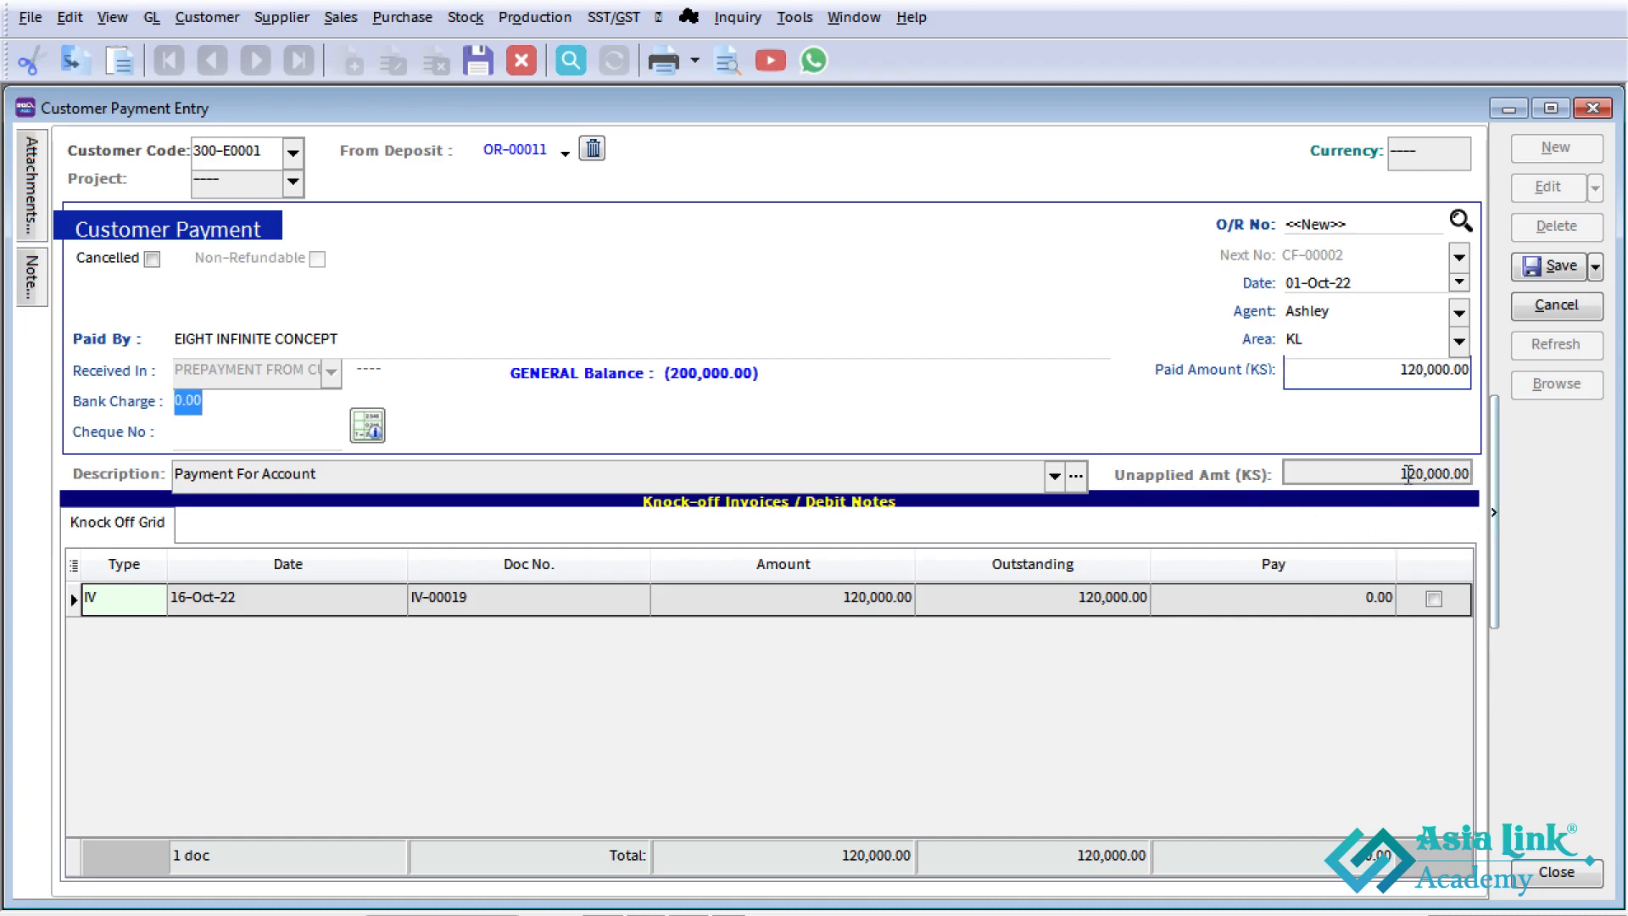
left_click(1433, 600)
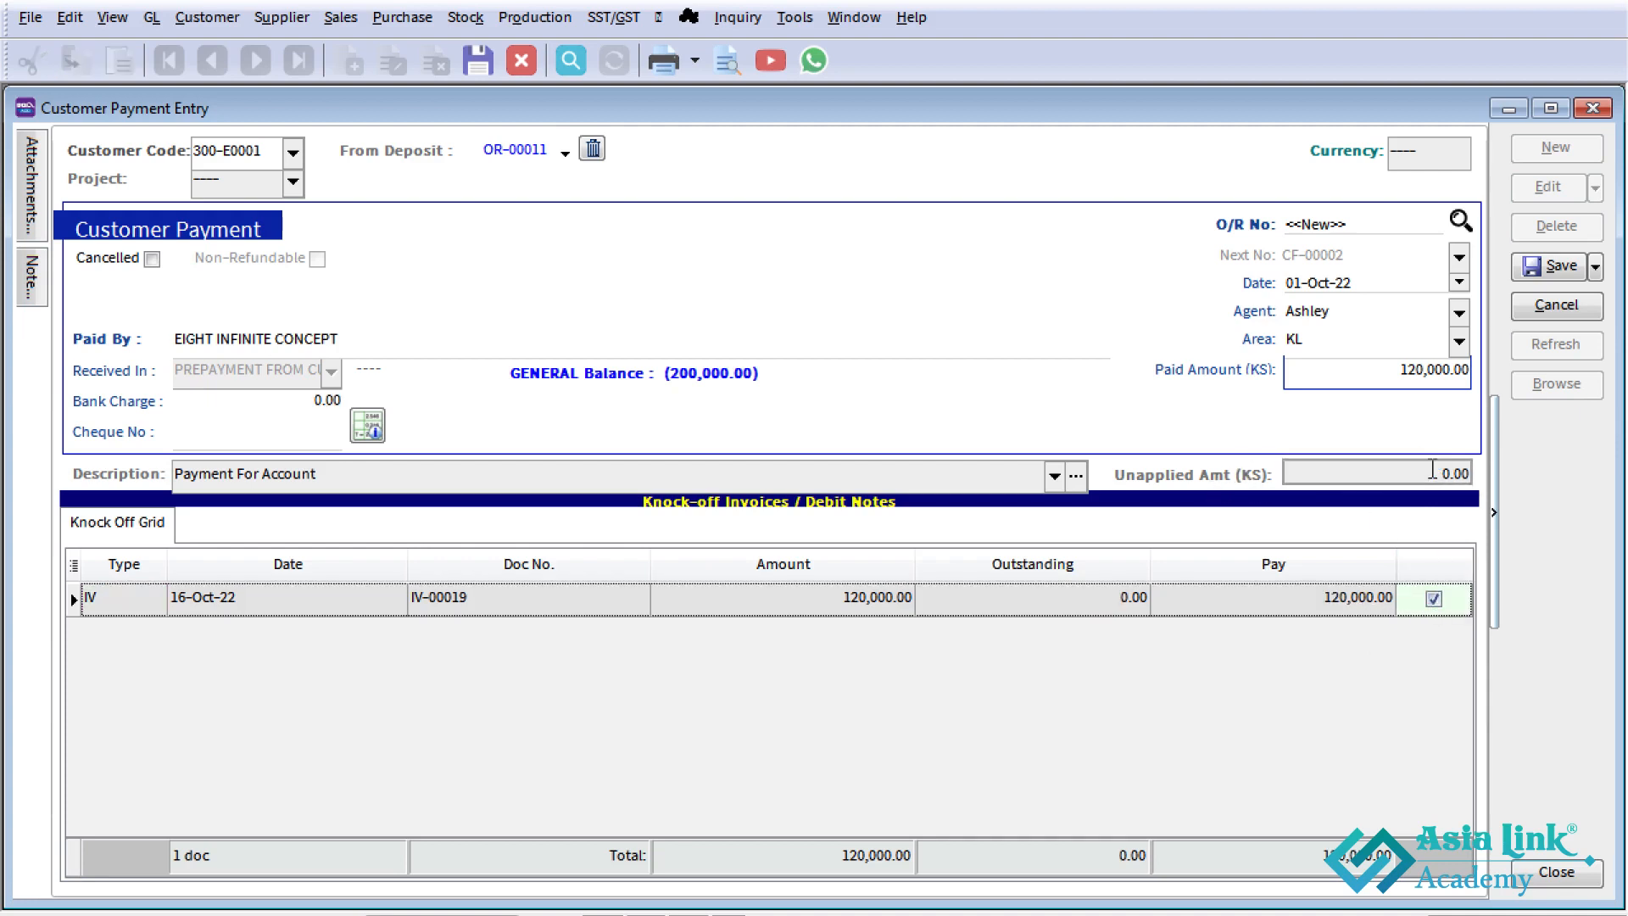
left_click(1553, 273)
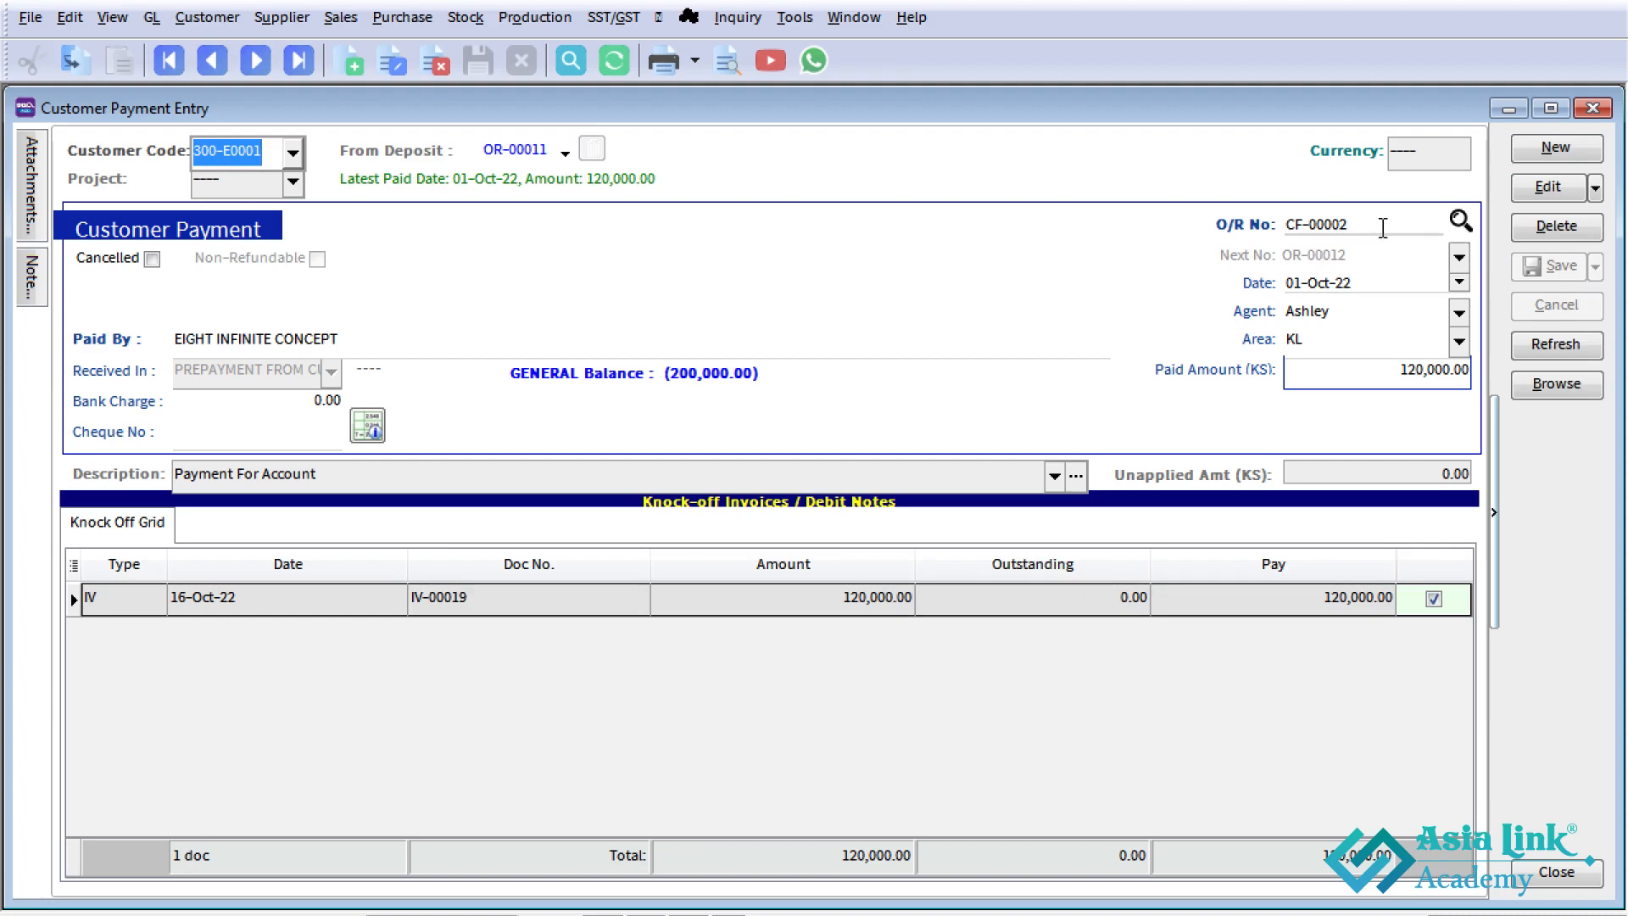
- Edit the saved payment's date to 16-Oct-22 and save it again
left_click(1541, 199)
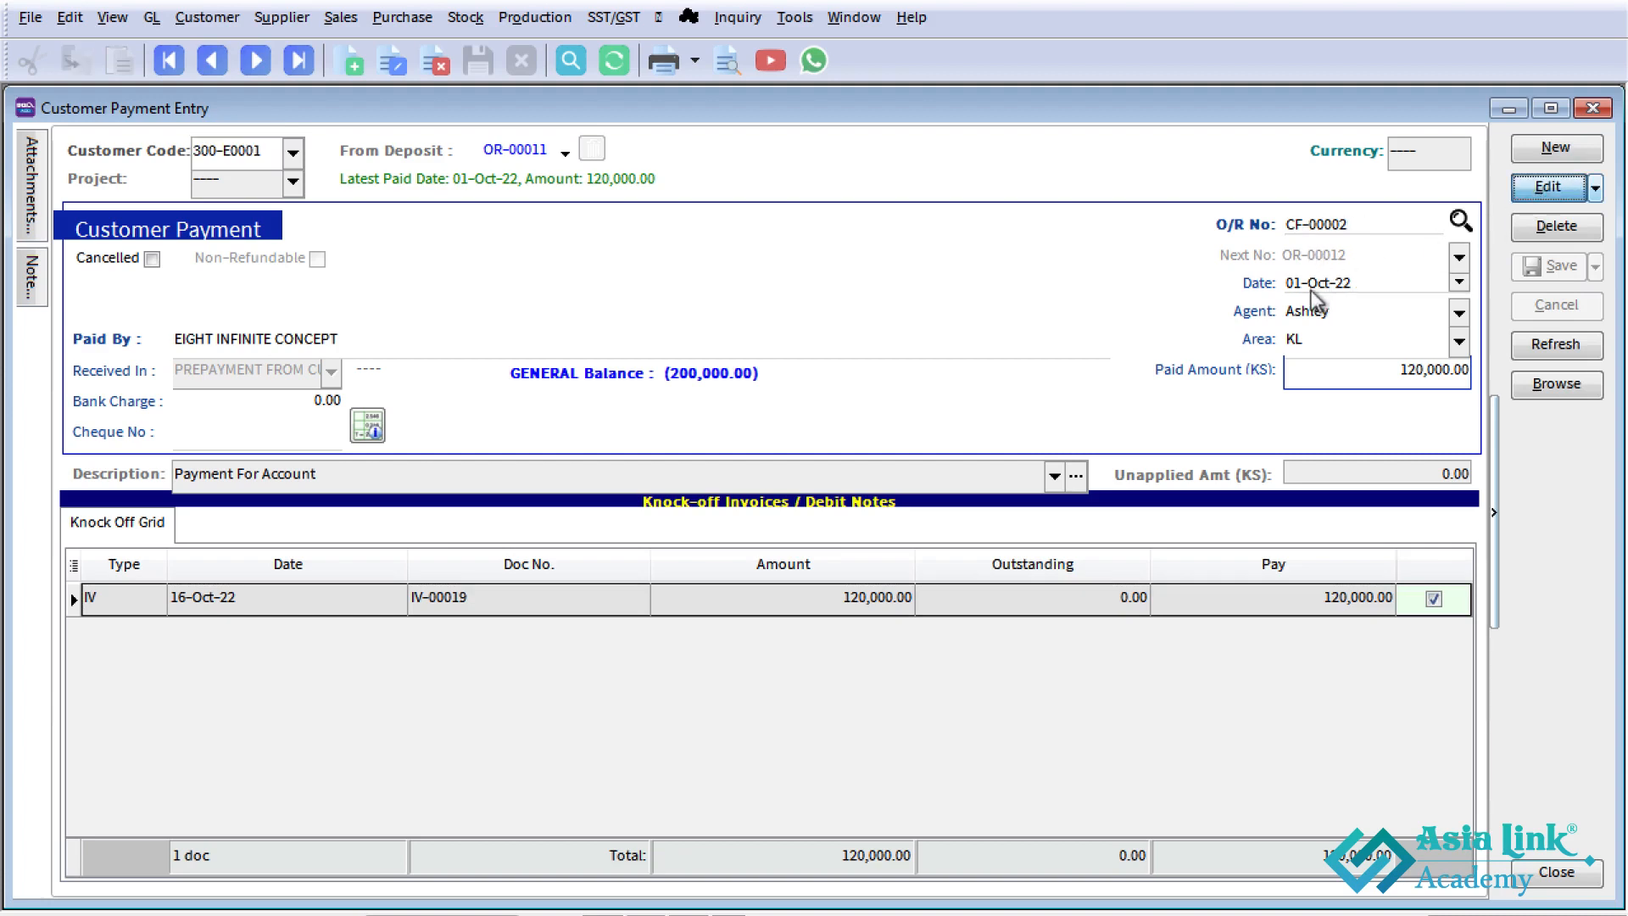
type("16")
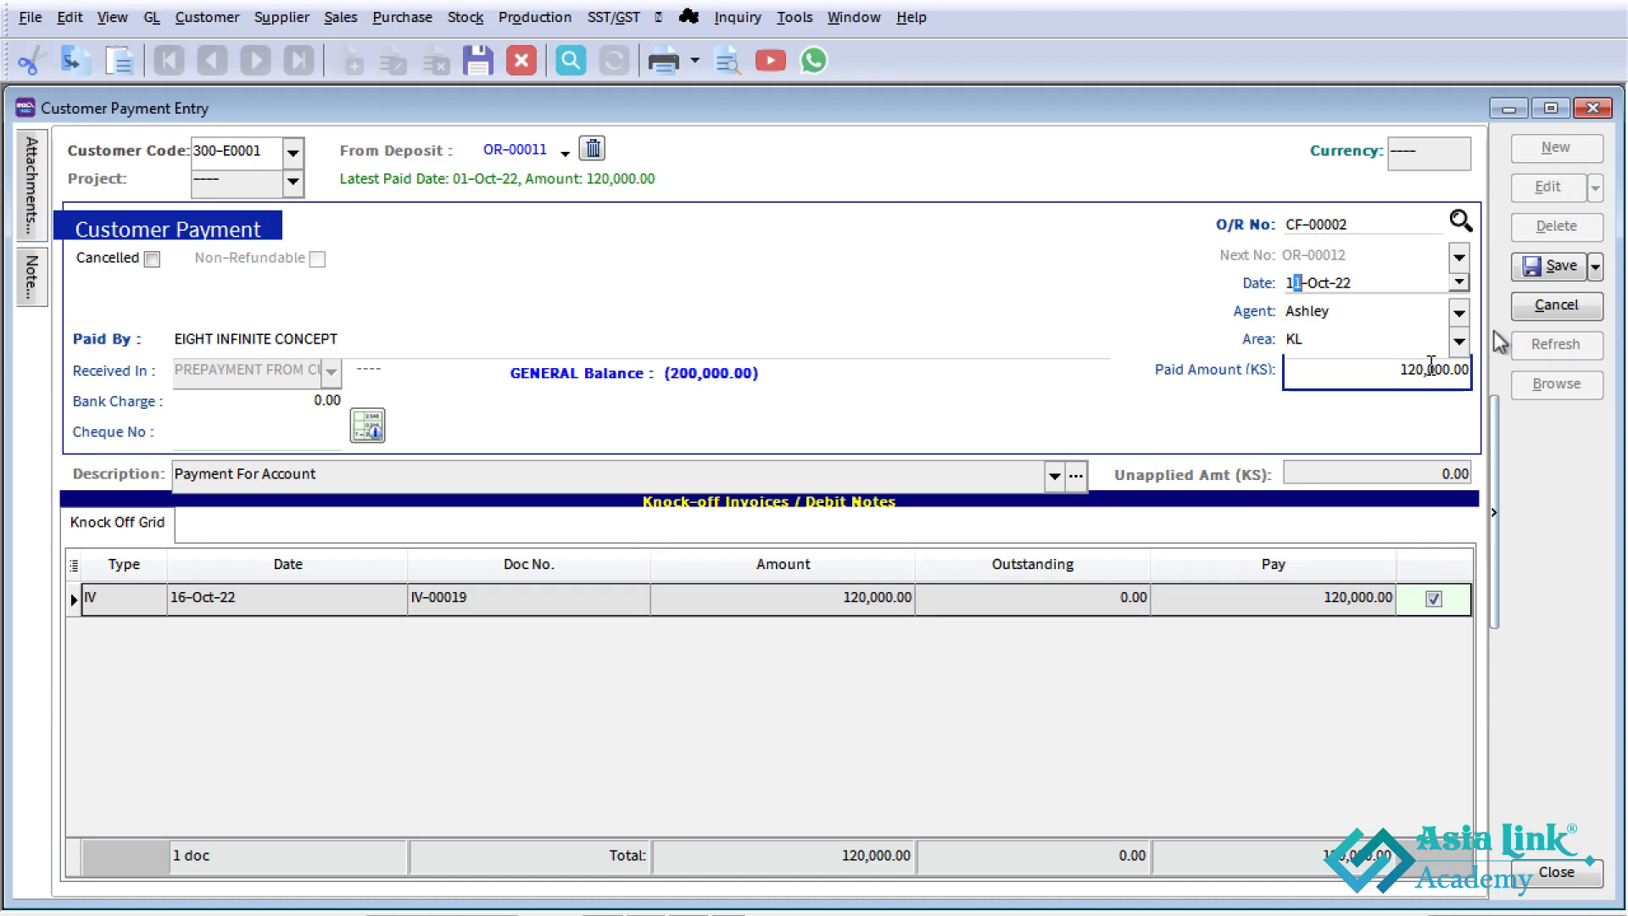
left_click(1547, 276)
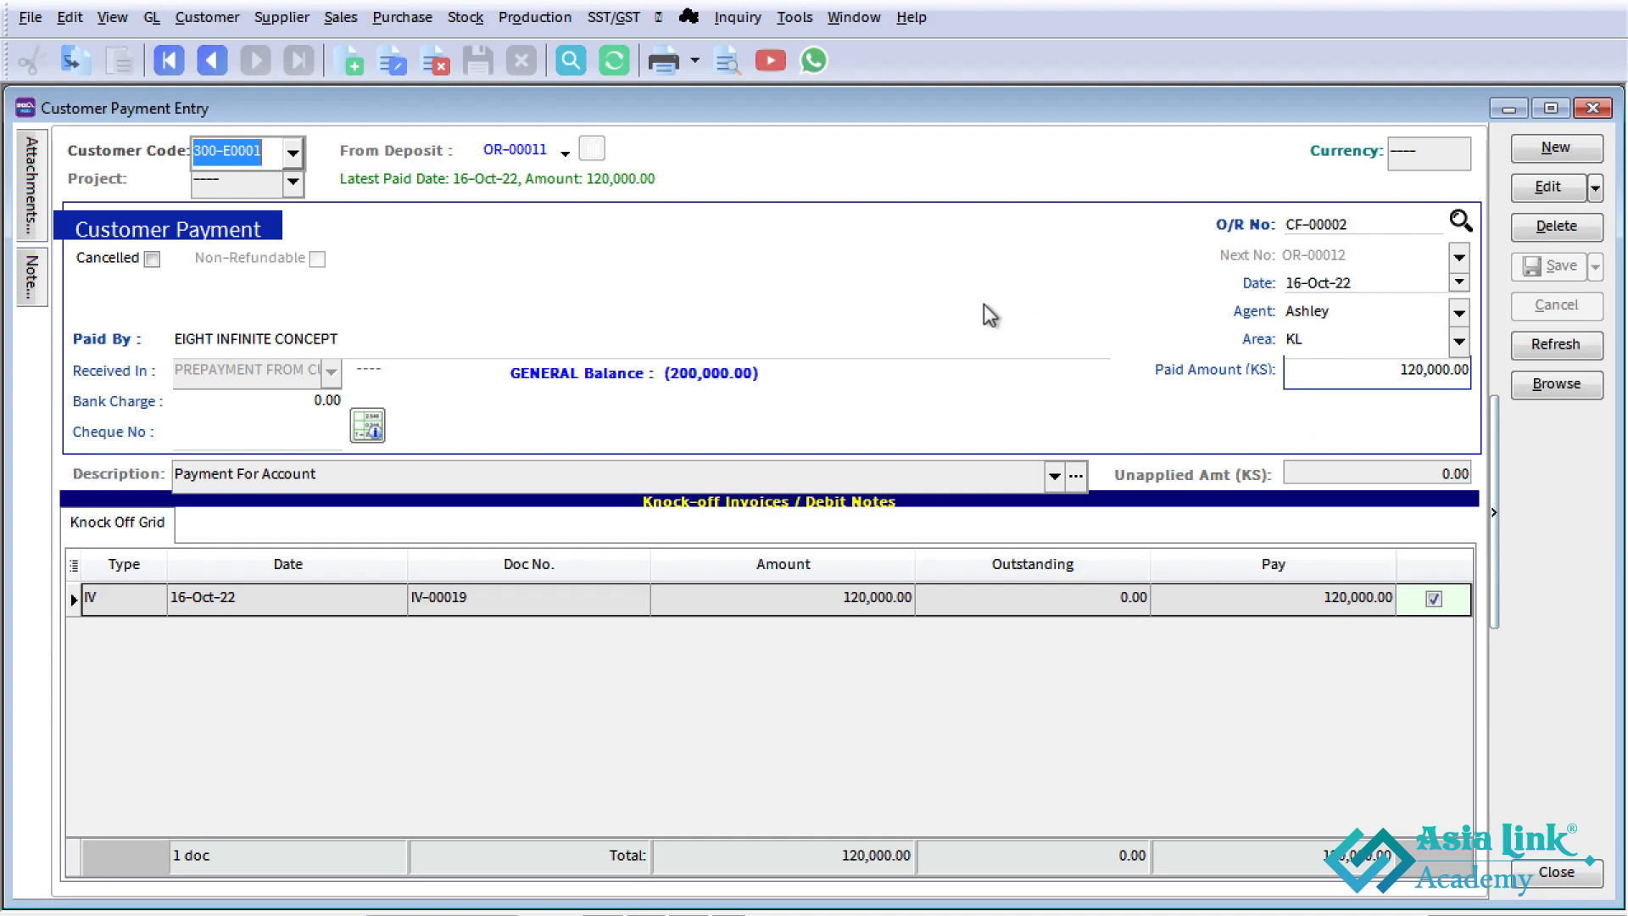
- Examine the double entry of EIGHT INFINITE CONCEPT's 16-Oct-22 payment, return to the payment list and close it
key("ctrl+o")
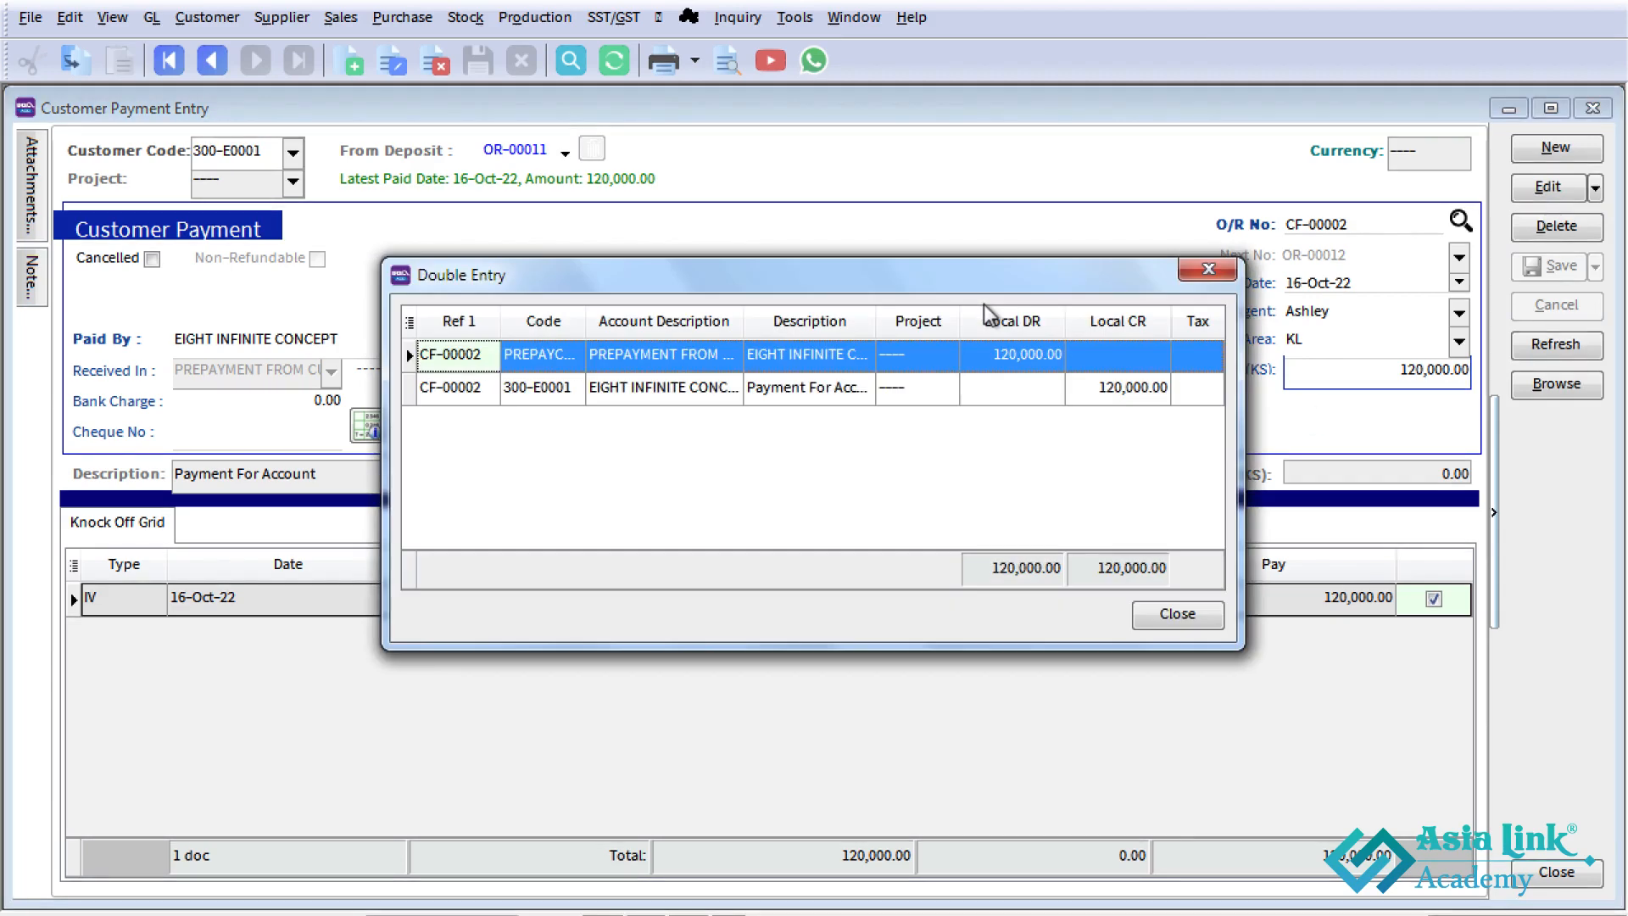
left_click(1117, 390)
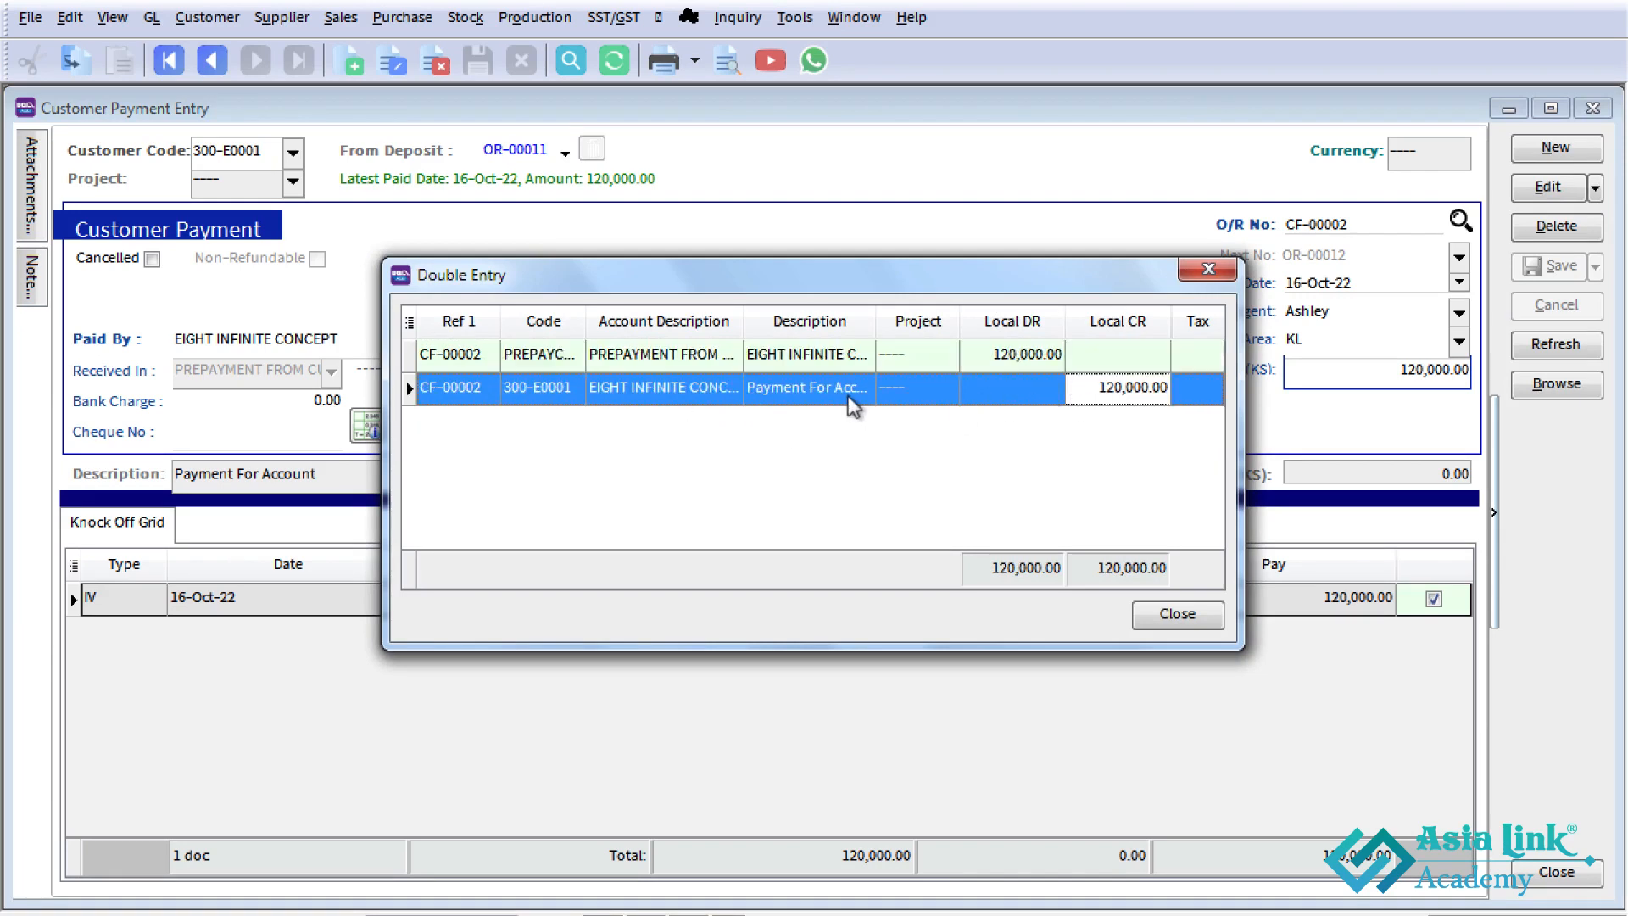
left_click(1008, 363)
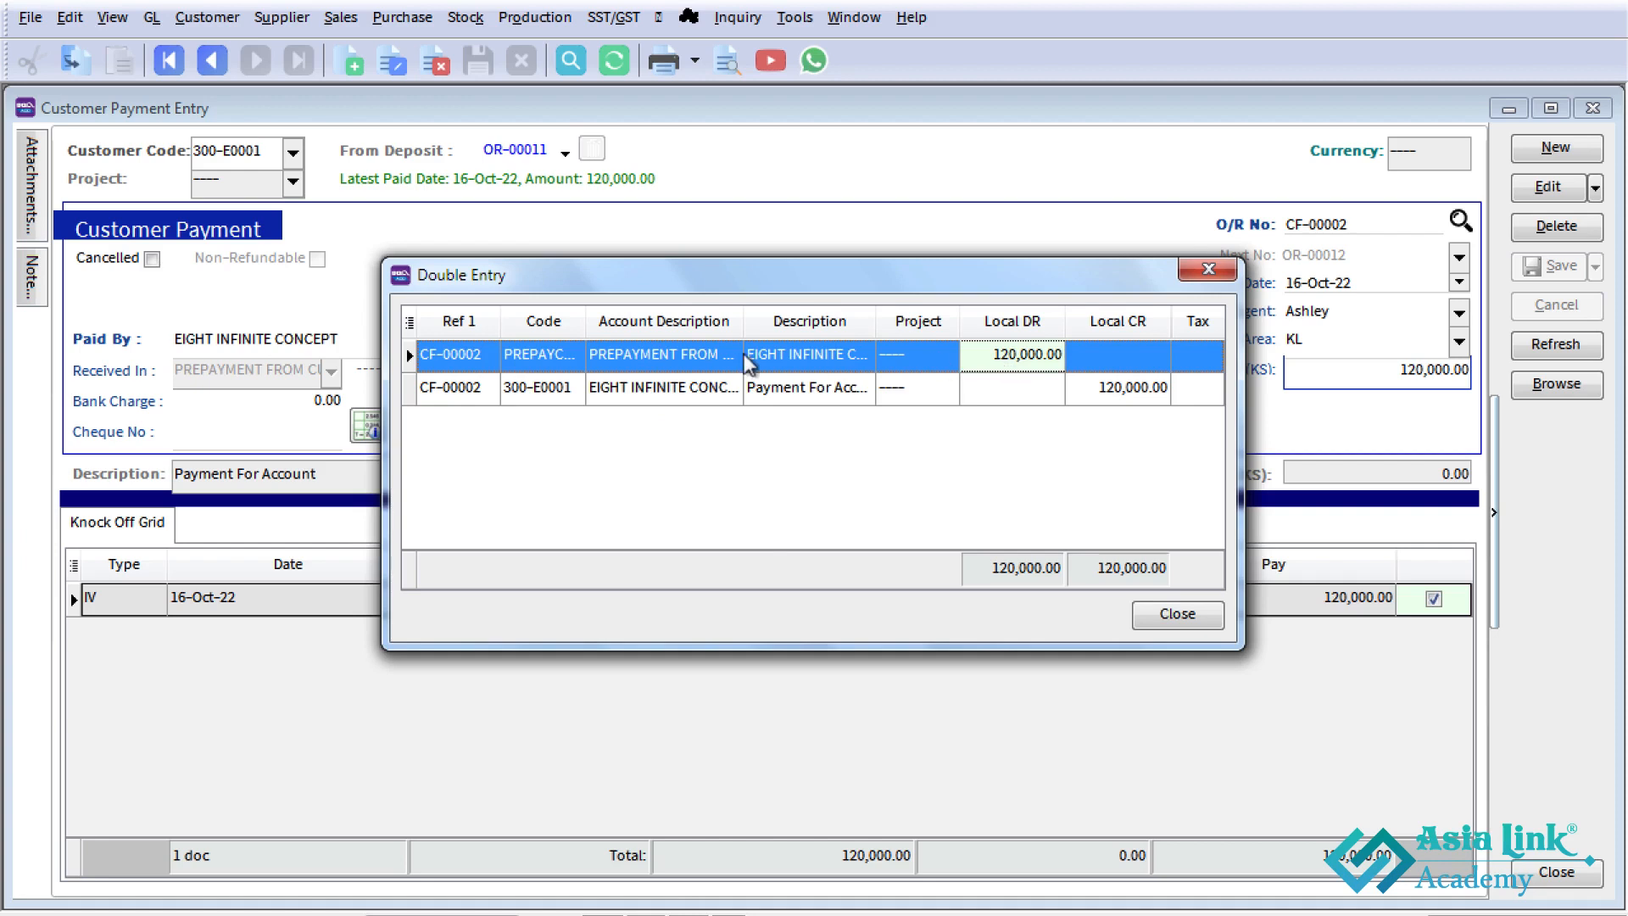
left_click(556, 370)
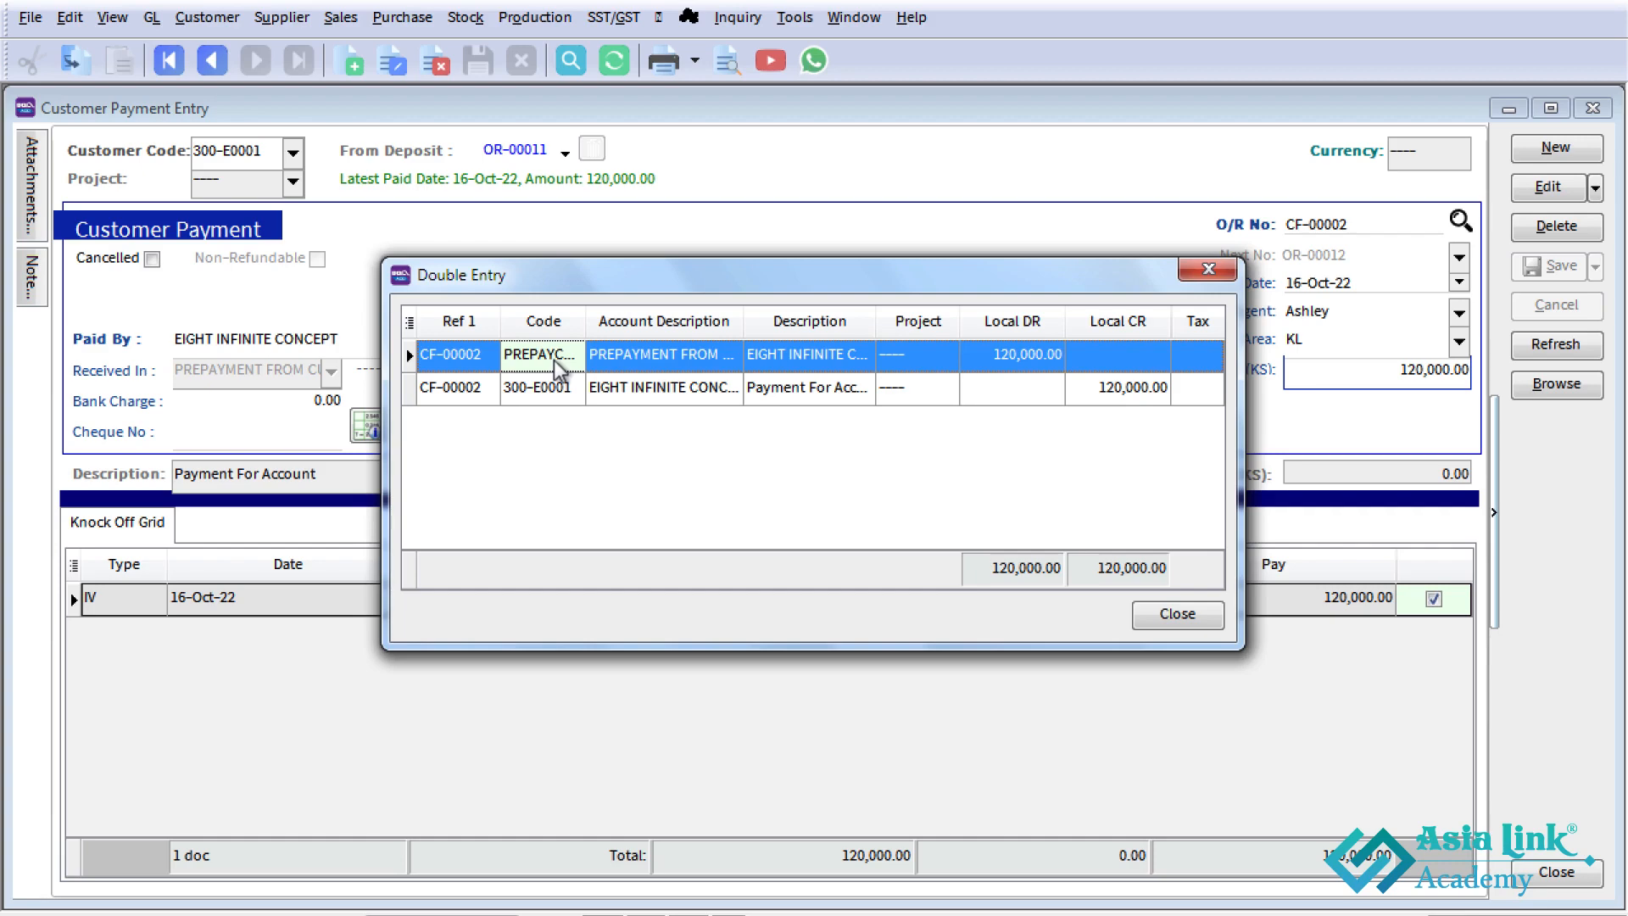
left_click(1209, 270)
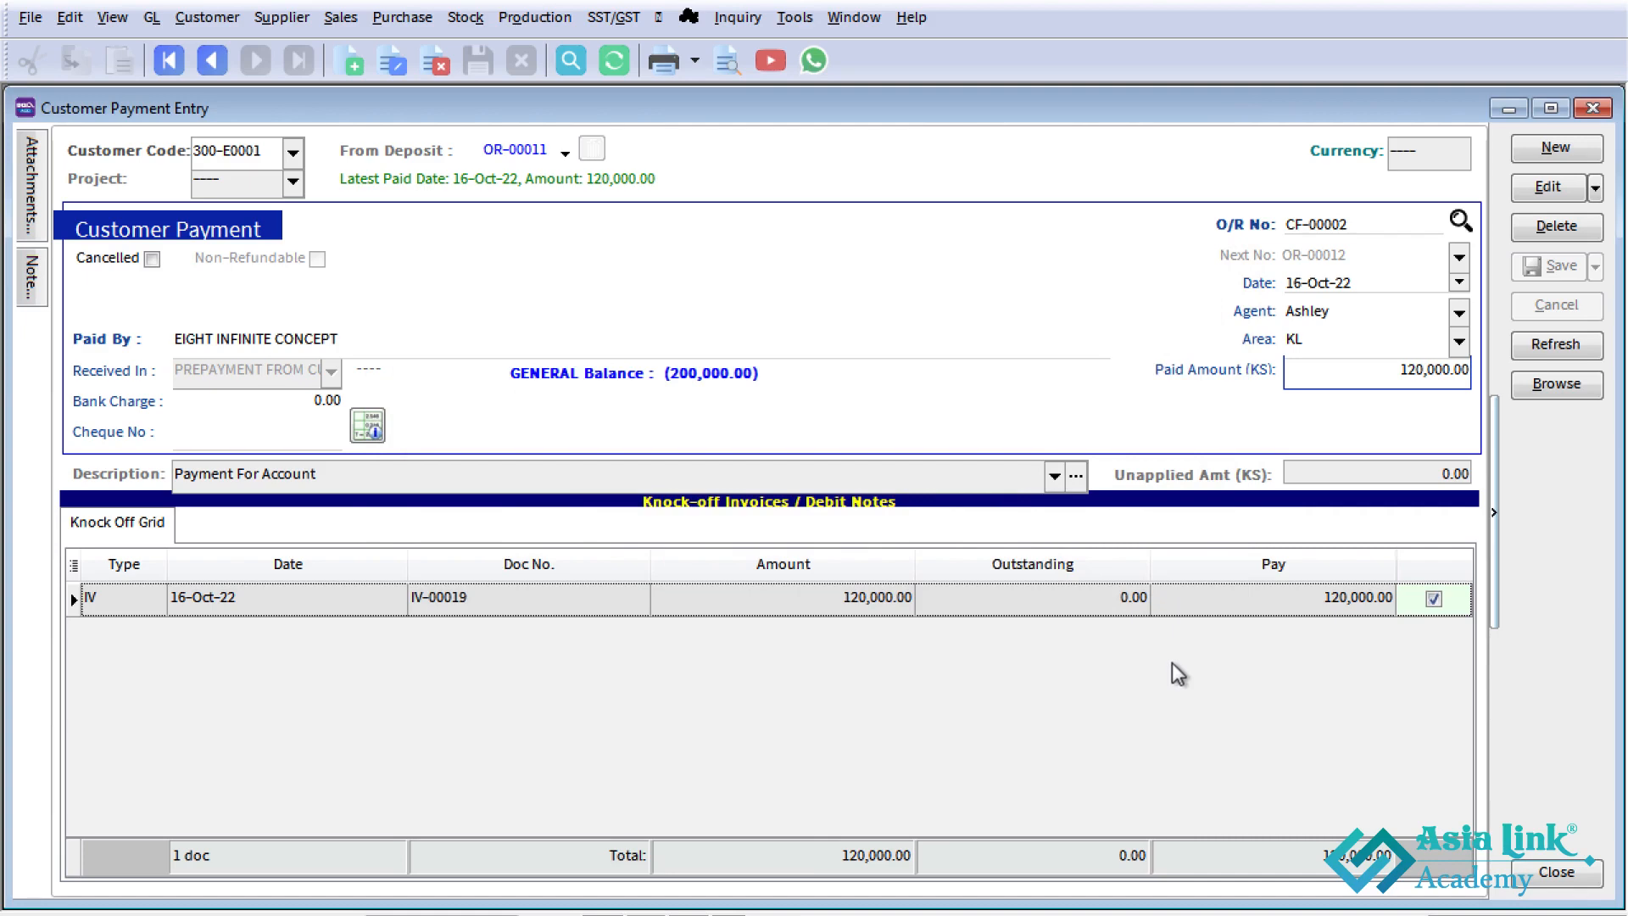
left_click(1557, 389)
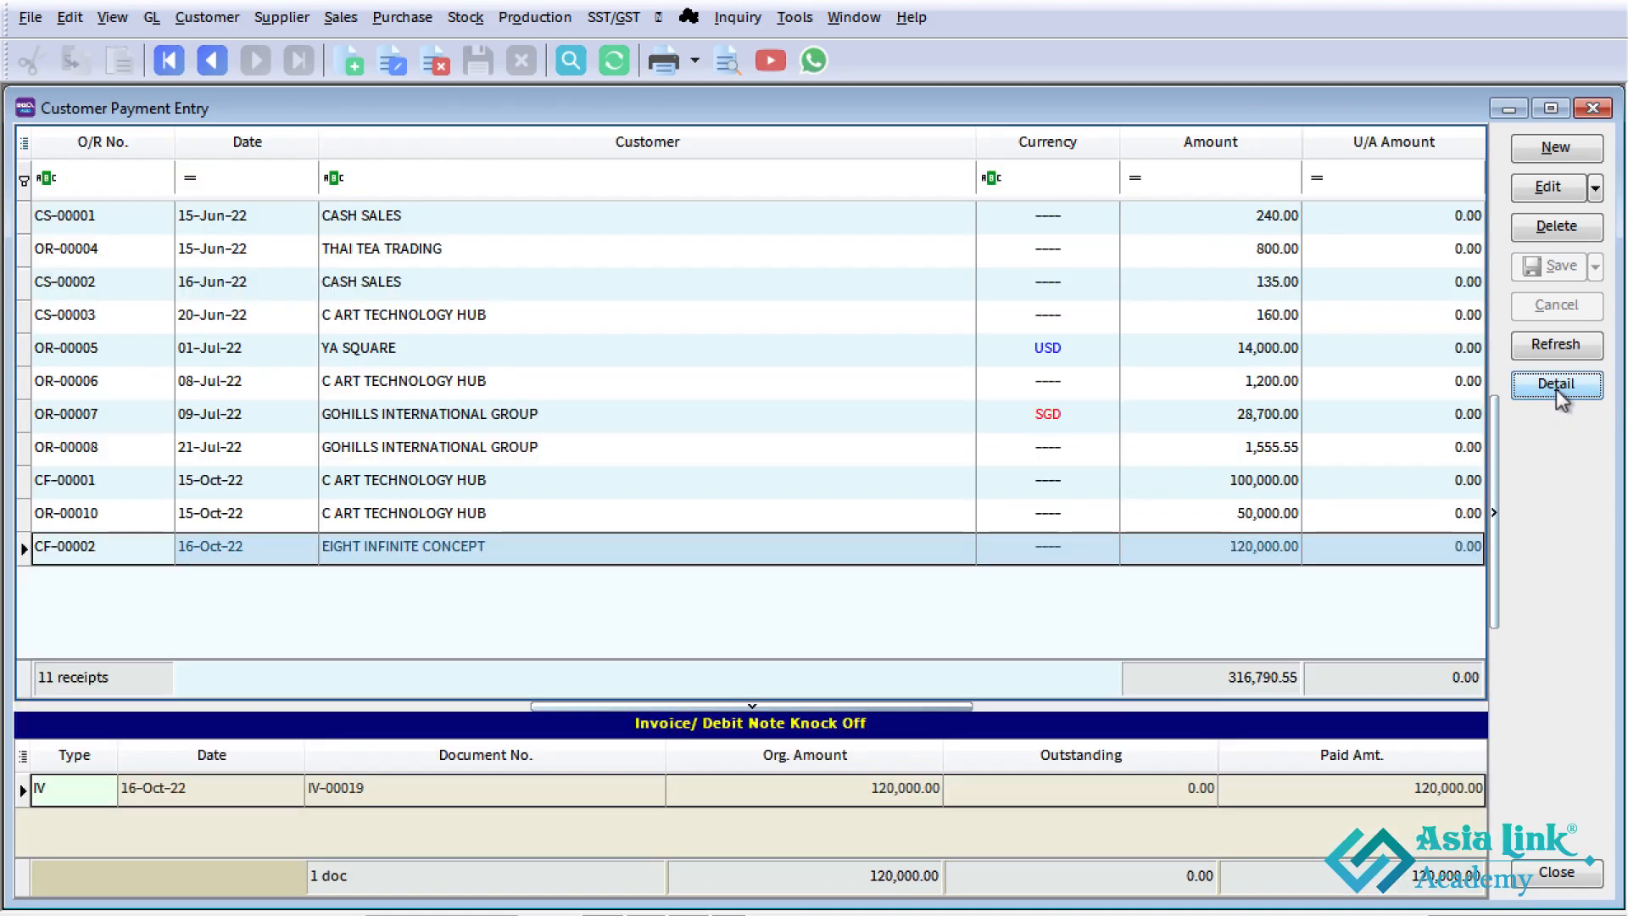
left_click(1583, 113)
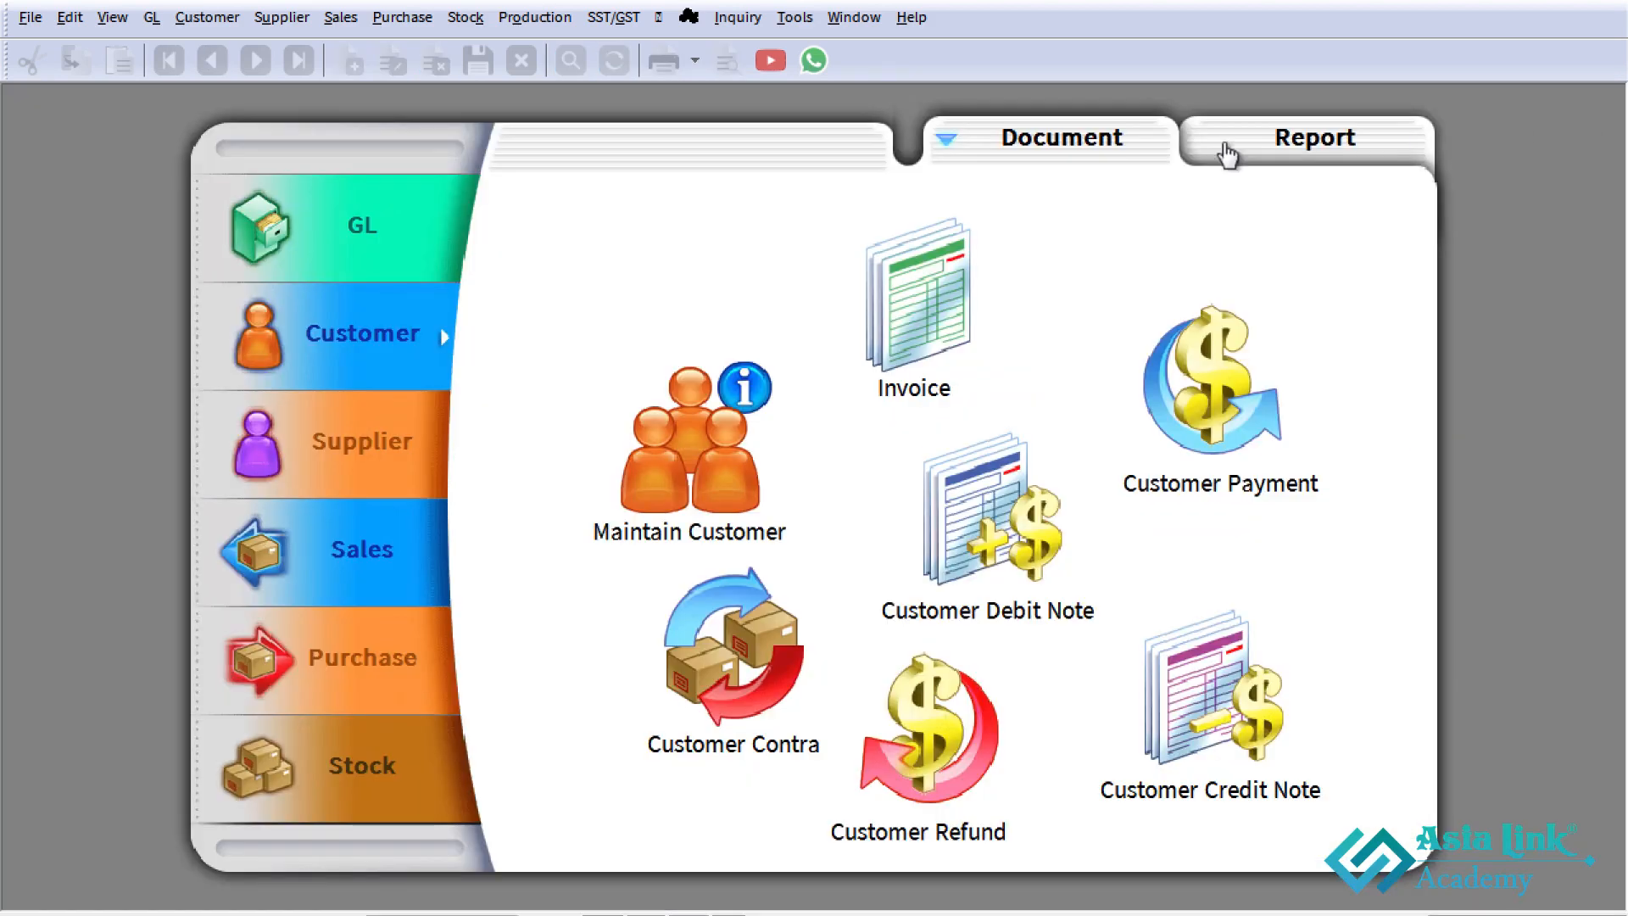
- Check EIGHT INFINITE CONCEPT's outstanding amount in the customer list after the payment, and close the list
left_click(733, 444)
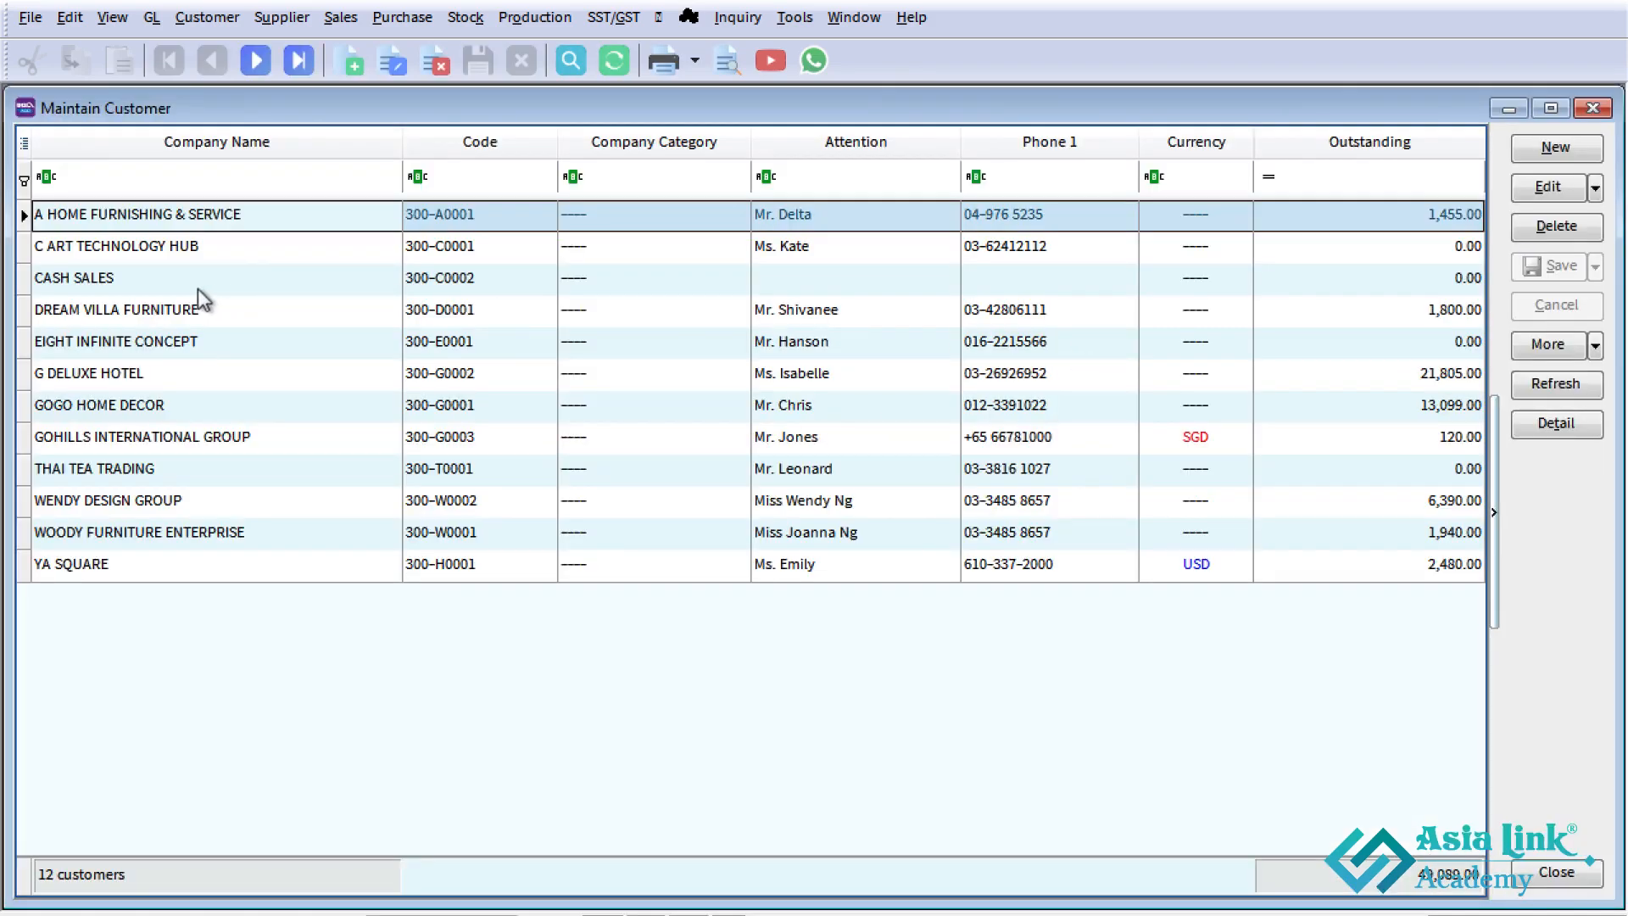
left_click(164, 346)
left_click(1442, 353)
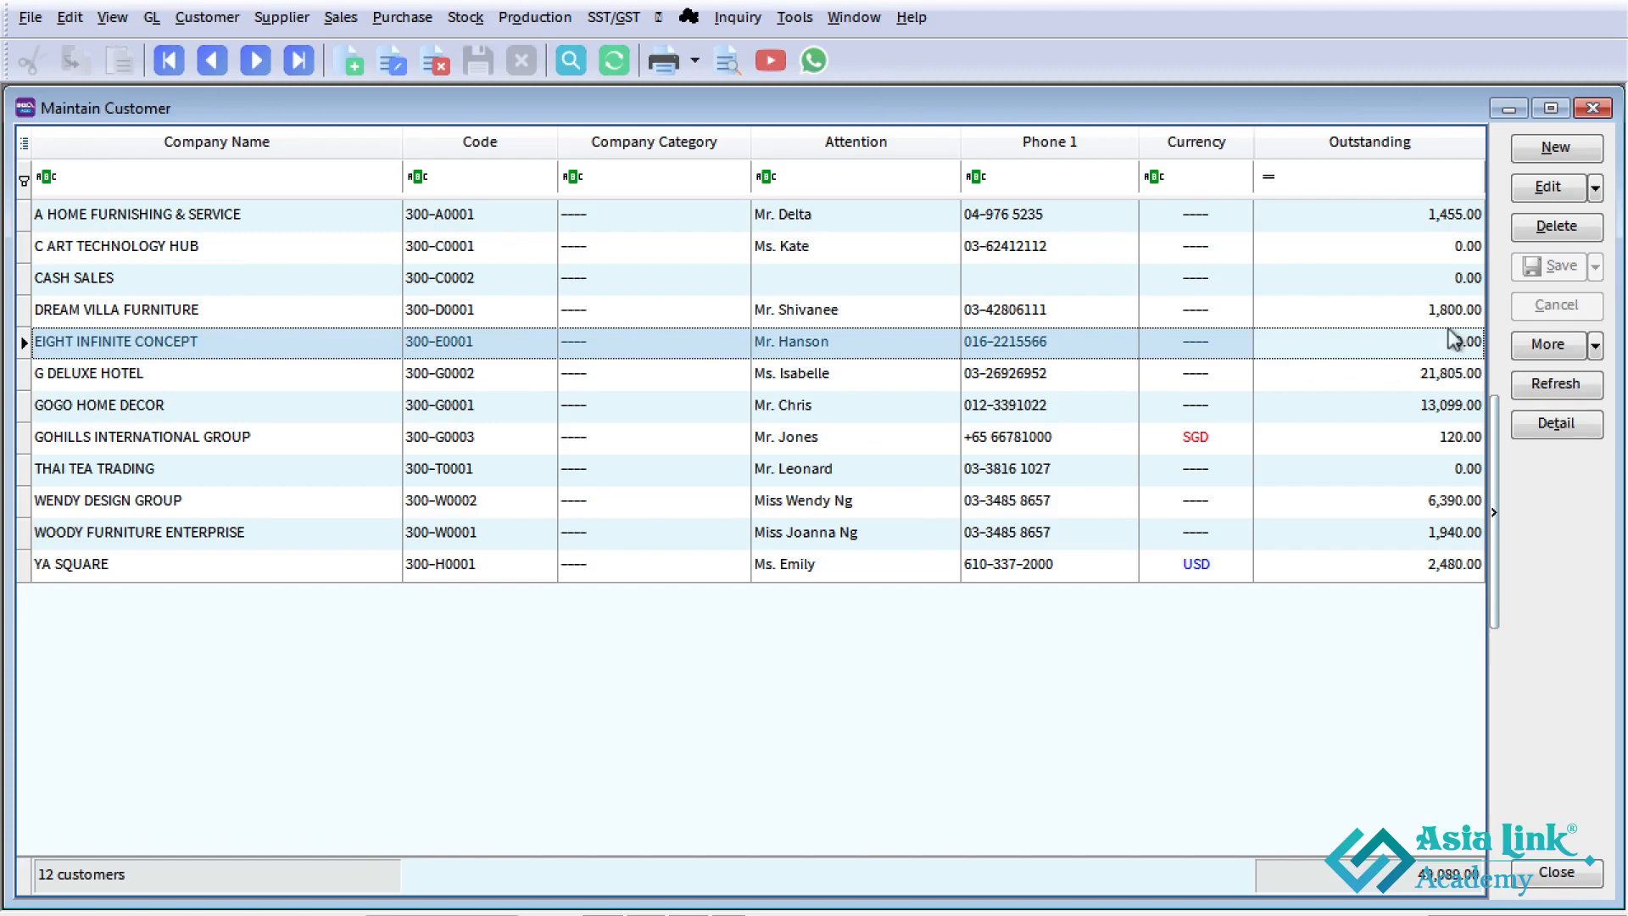
left_click(1591, 109)
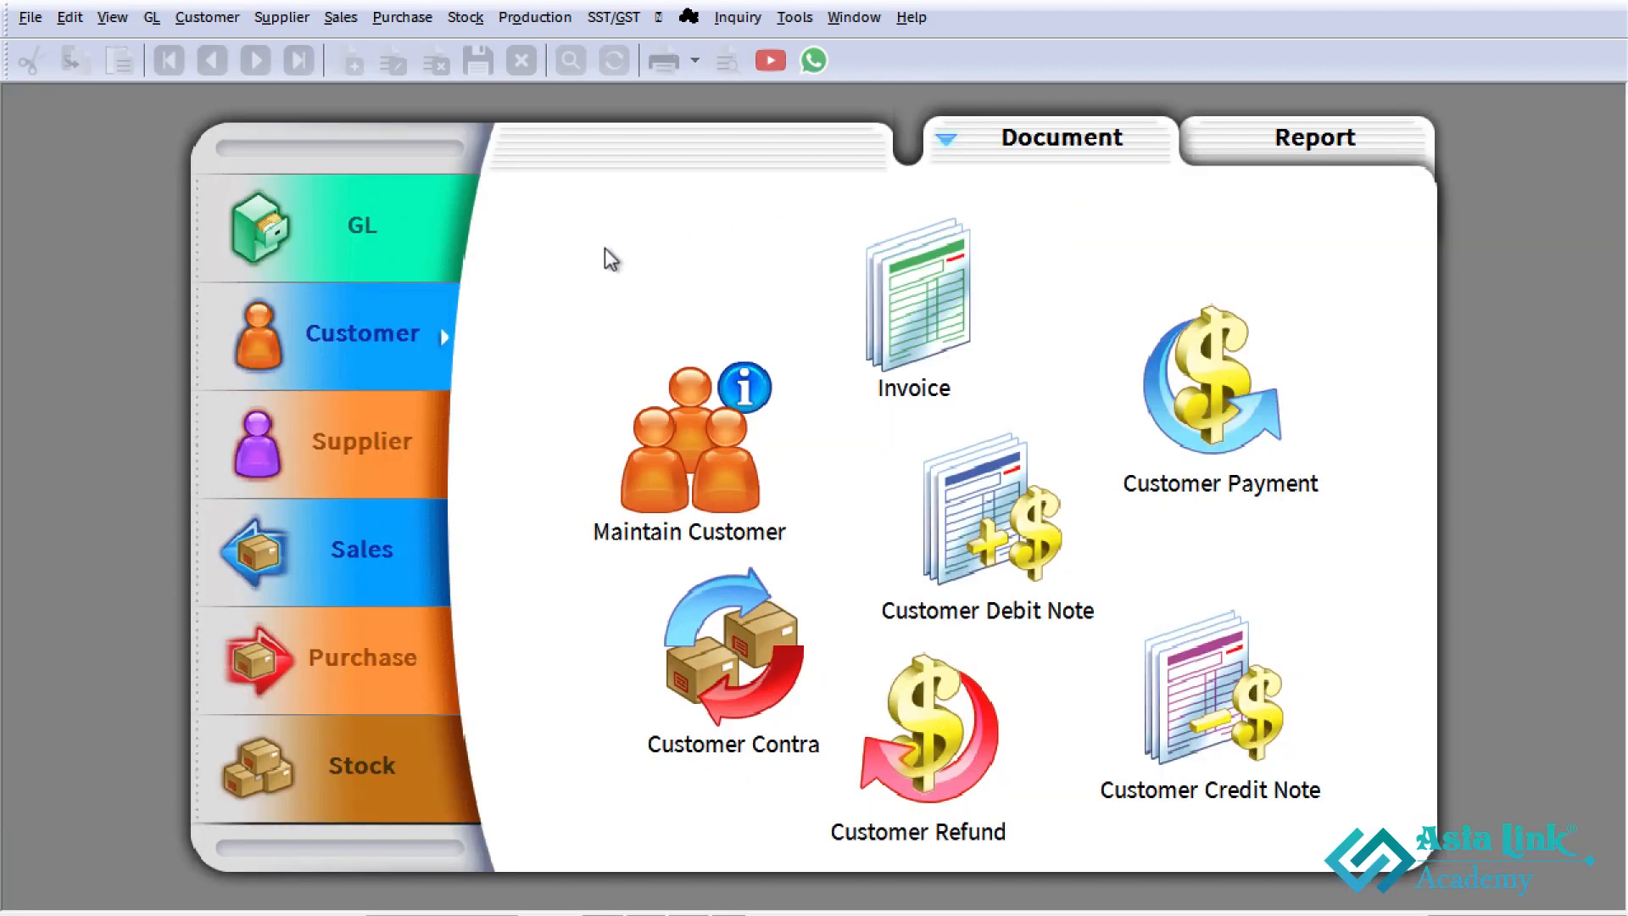
- Open the customer deposit list and compare EIGHT INFINITE CONCEPT's deposit, remaining deposit amount and applied payment
left_click(207, 17)
left_click(242, 133)
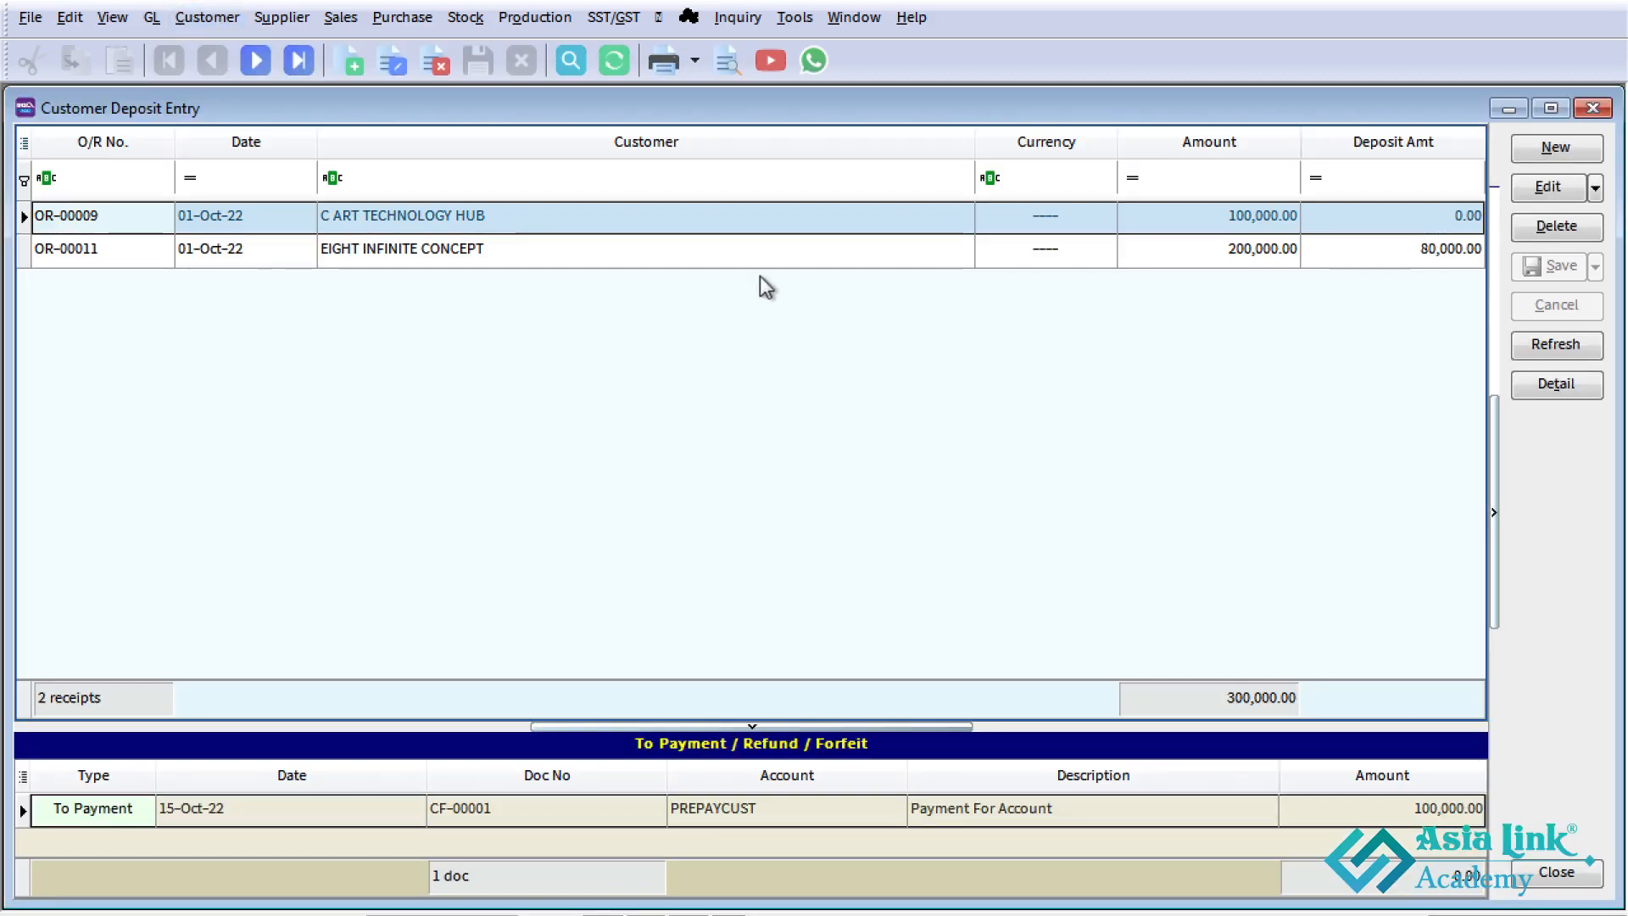
left_click(1259, 254)
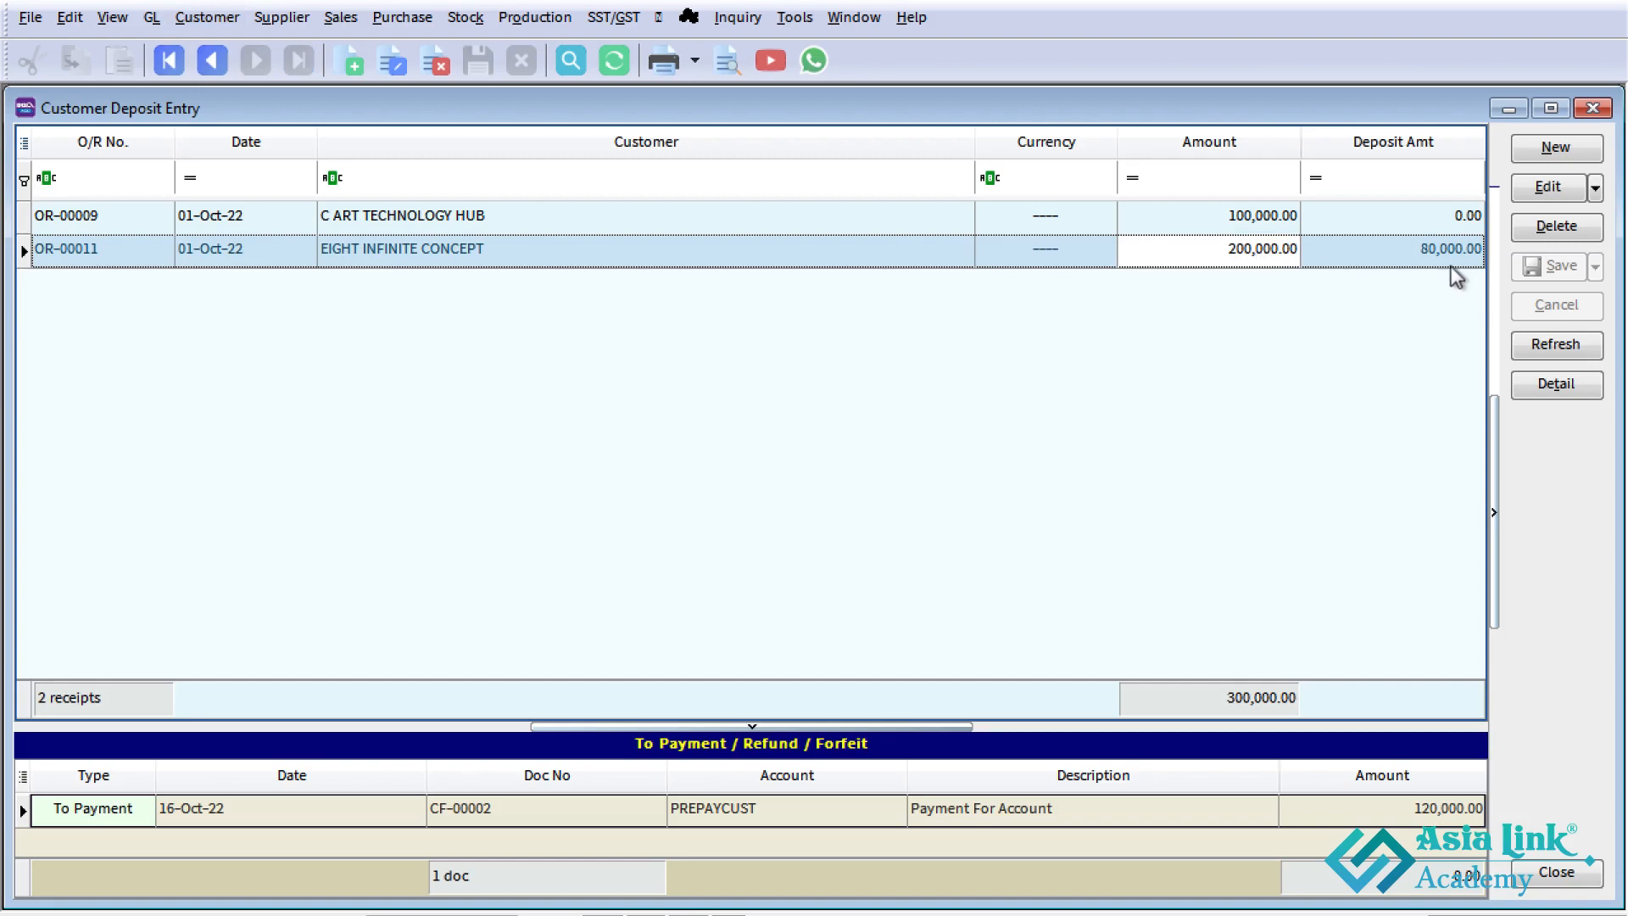
left_click(1428, 260)
left_click(1401, 818)
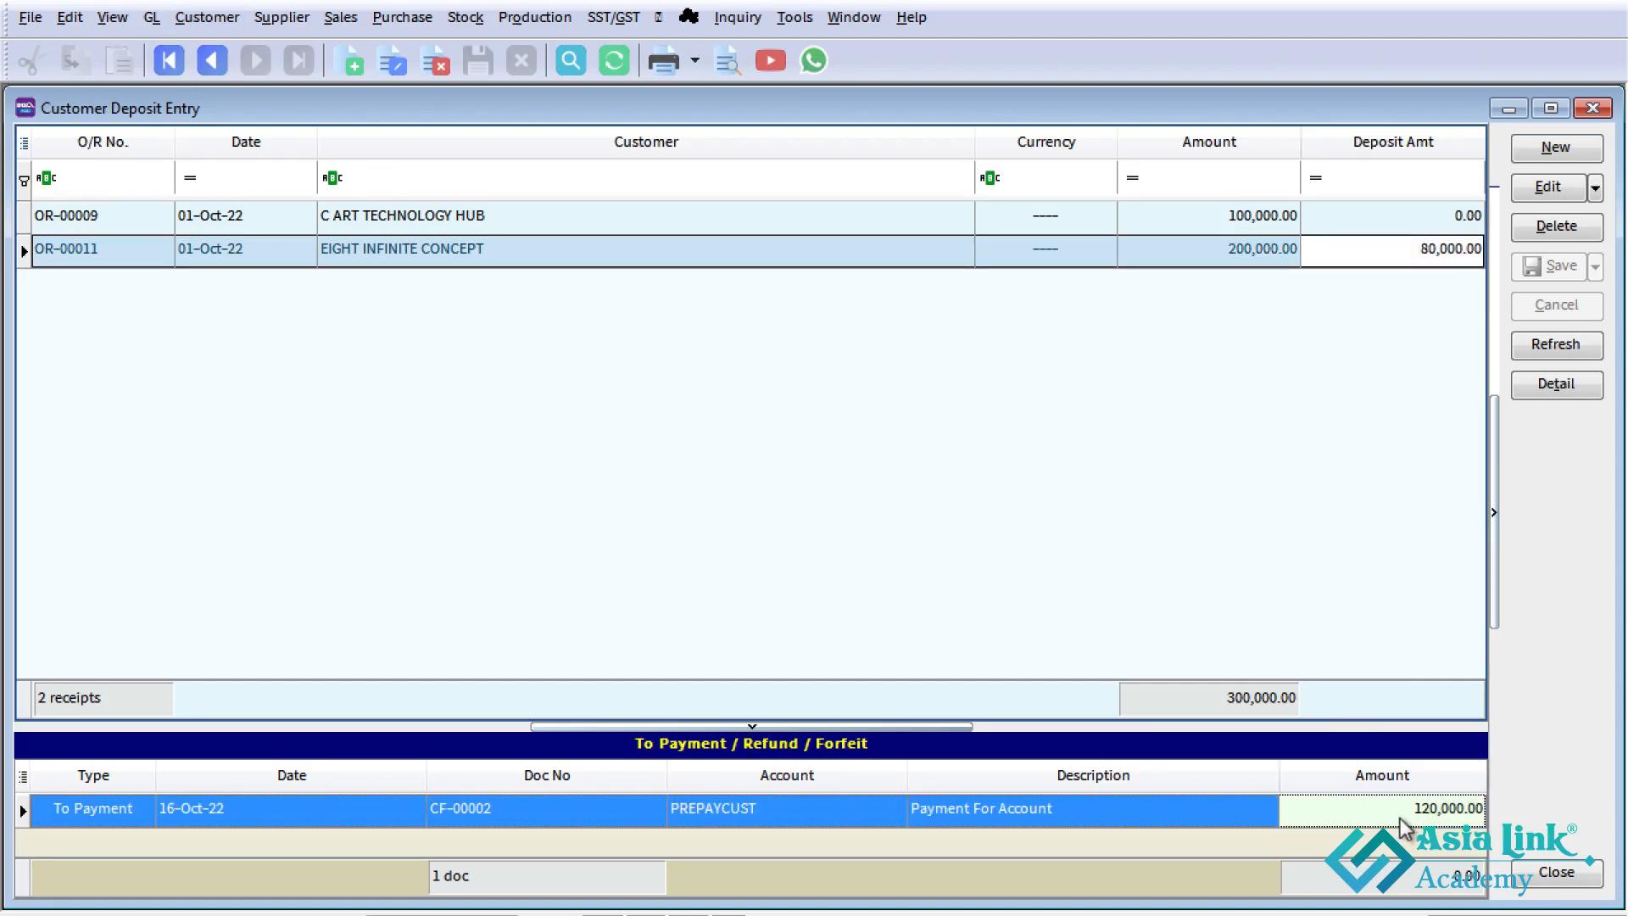
left_click(1438, 257)
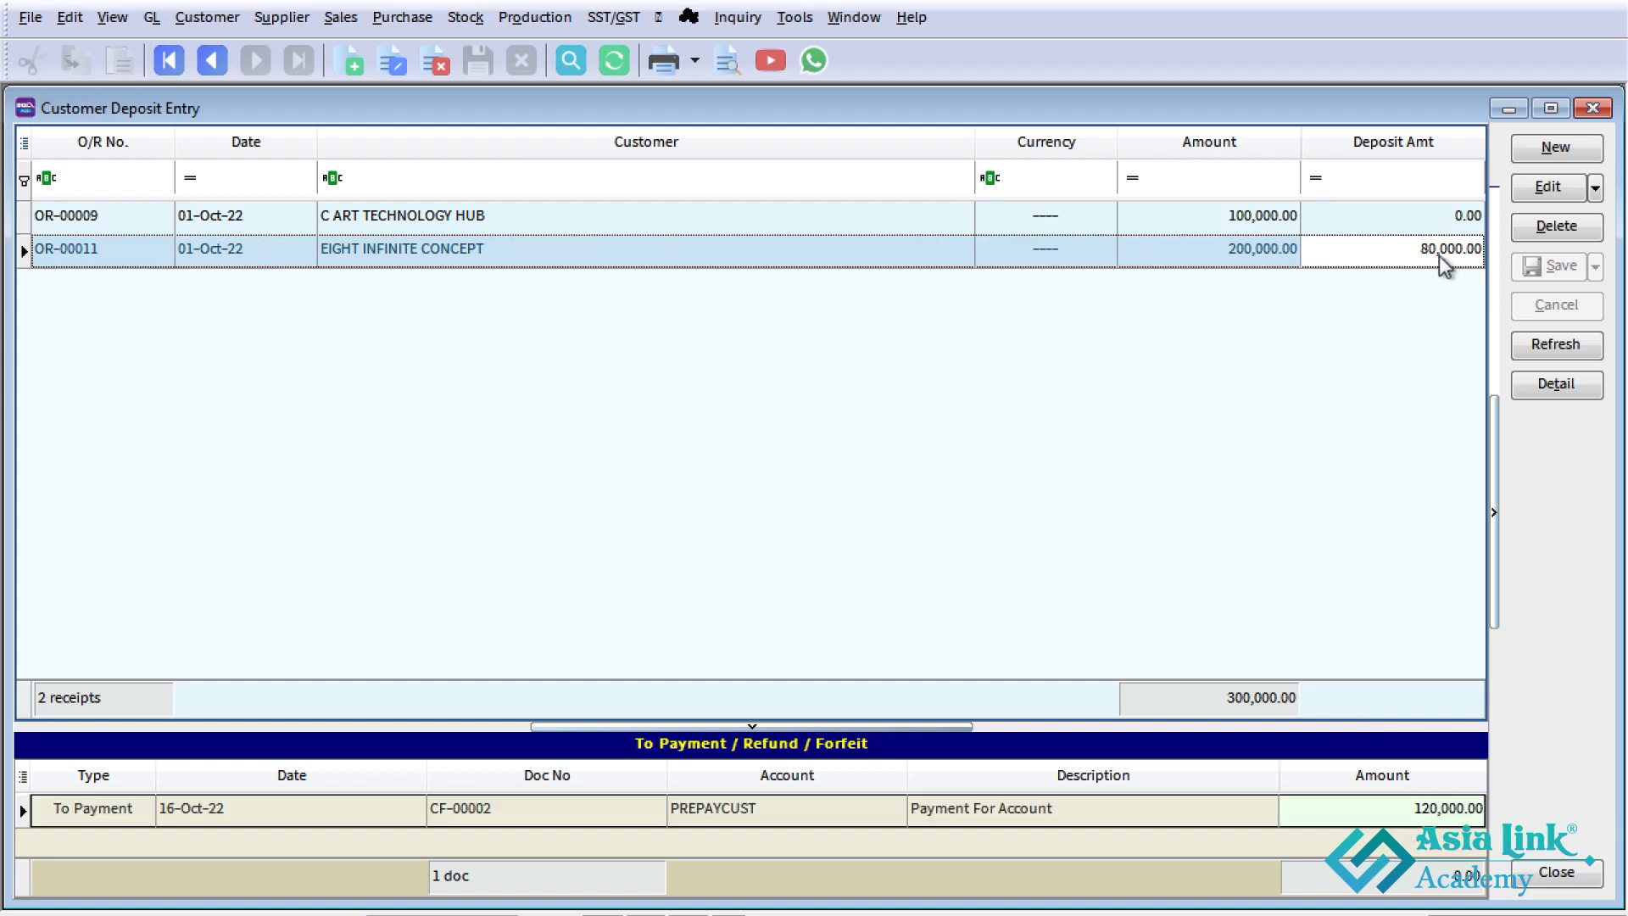
- Switch to the Excel case study sheet, review the Deposit Refund row of Case Study 2, and return to SQL Account
key("alt+Tab")
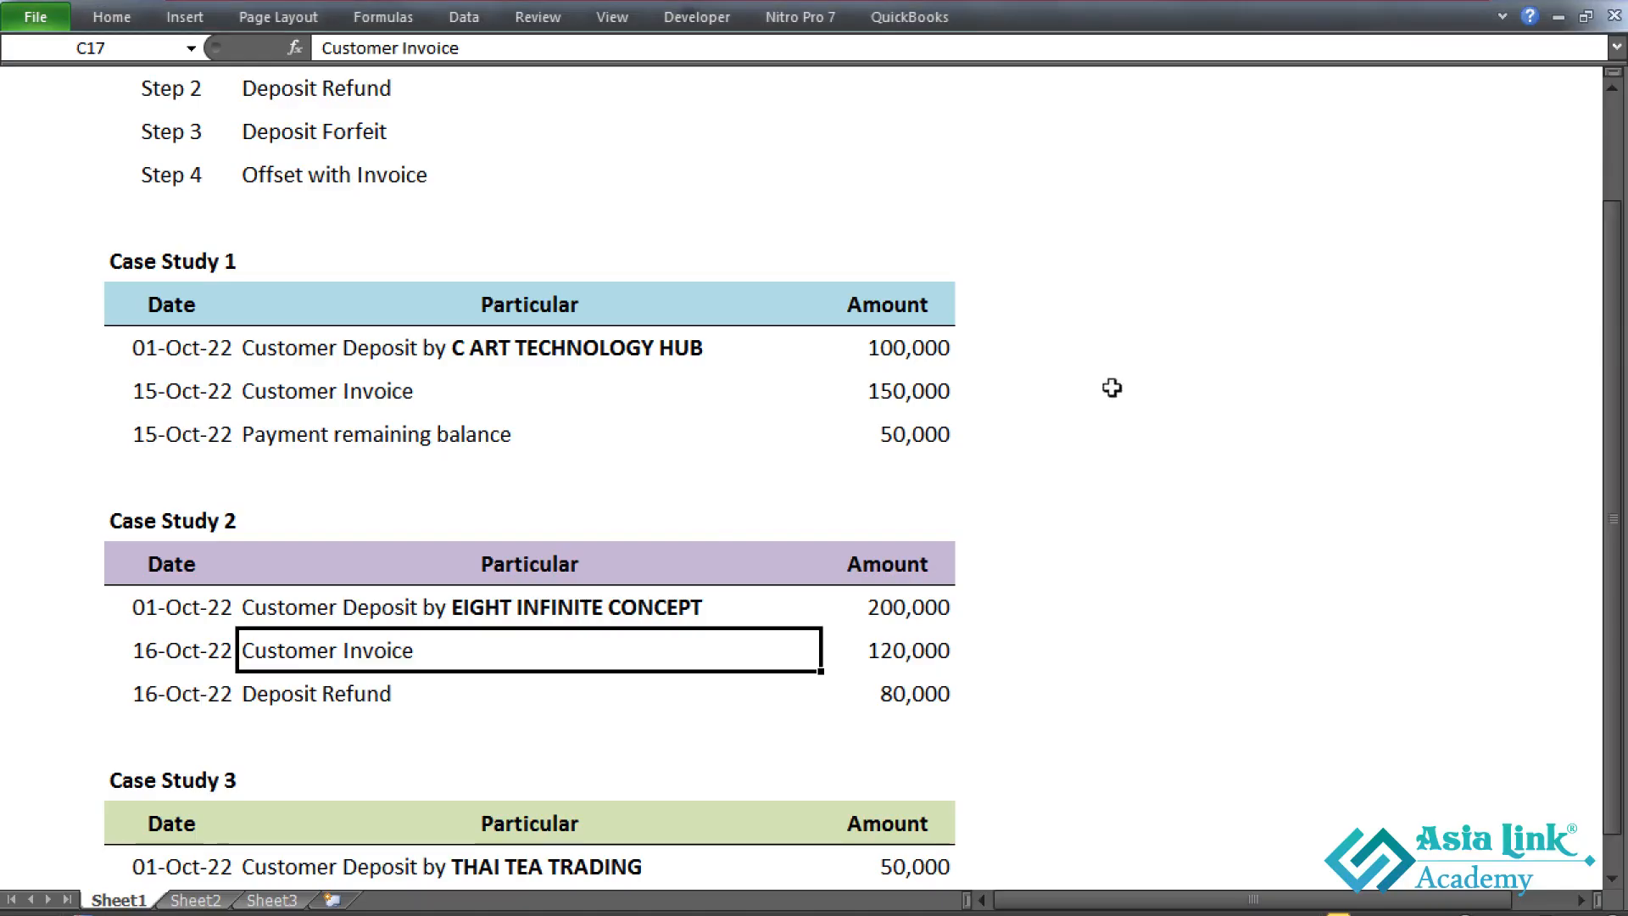
left_click(169, 692)
left_click_drag(899, 694, 182, 694)
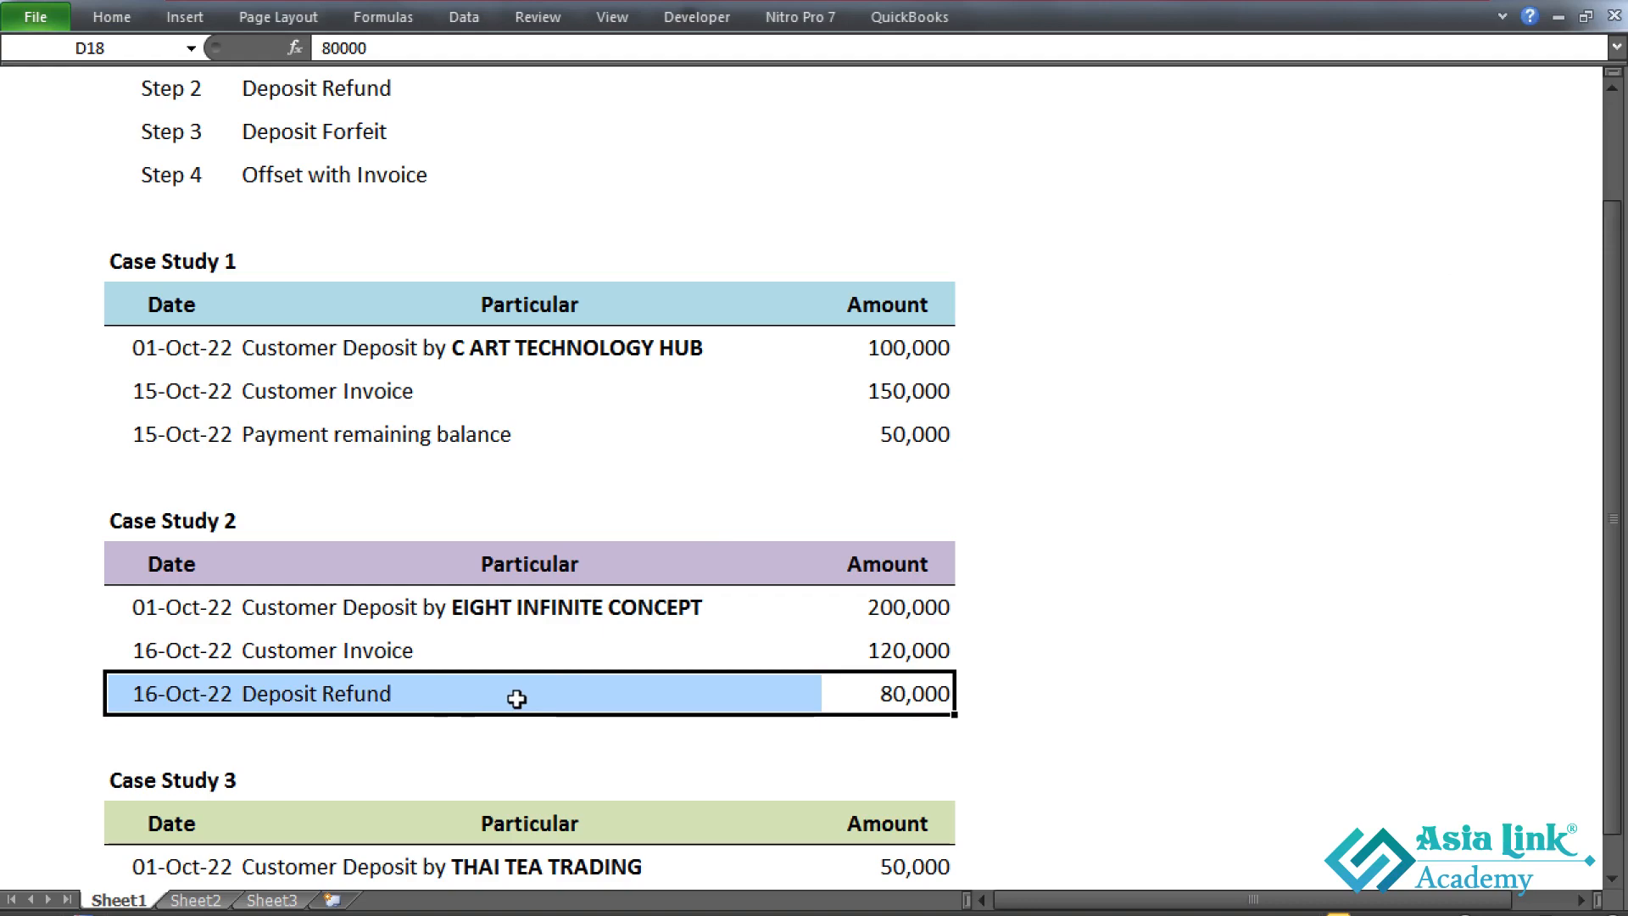
key("alt+Tab")
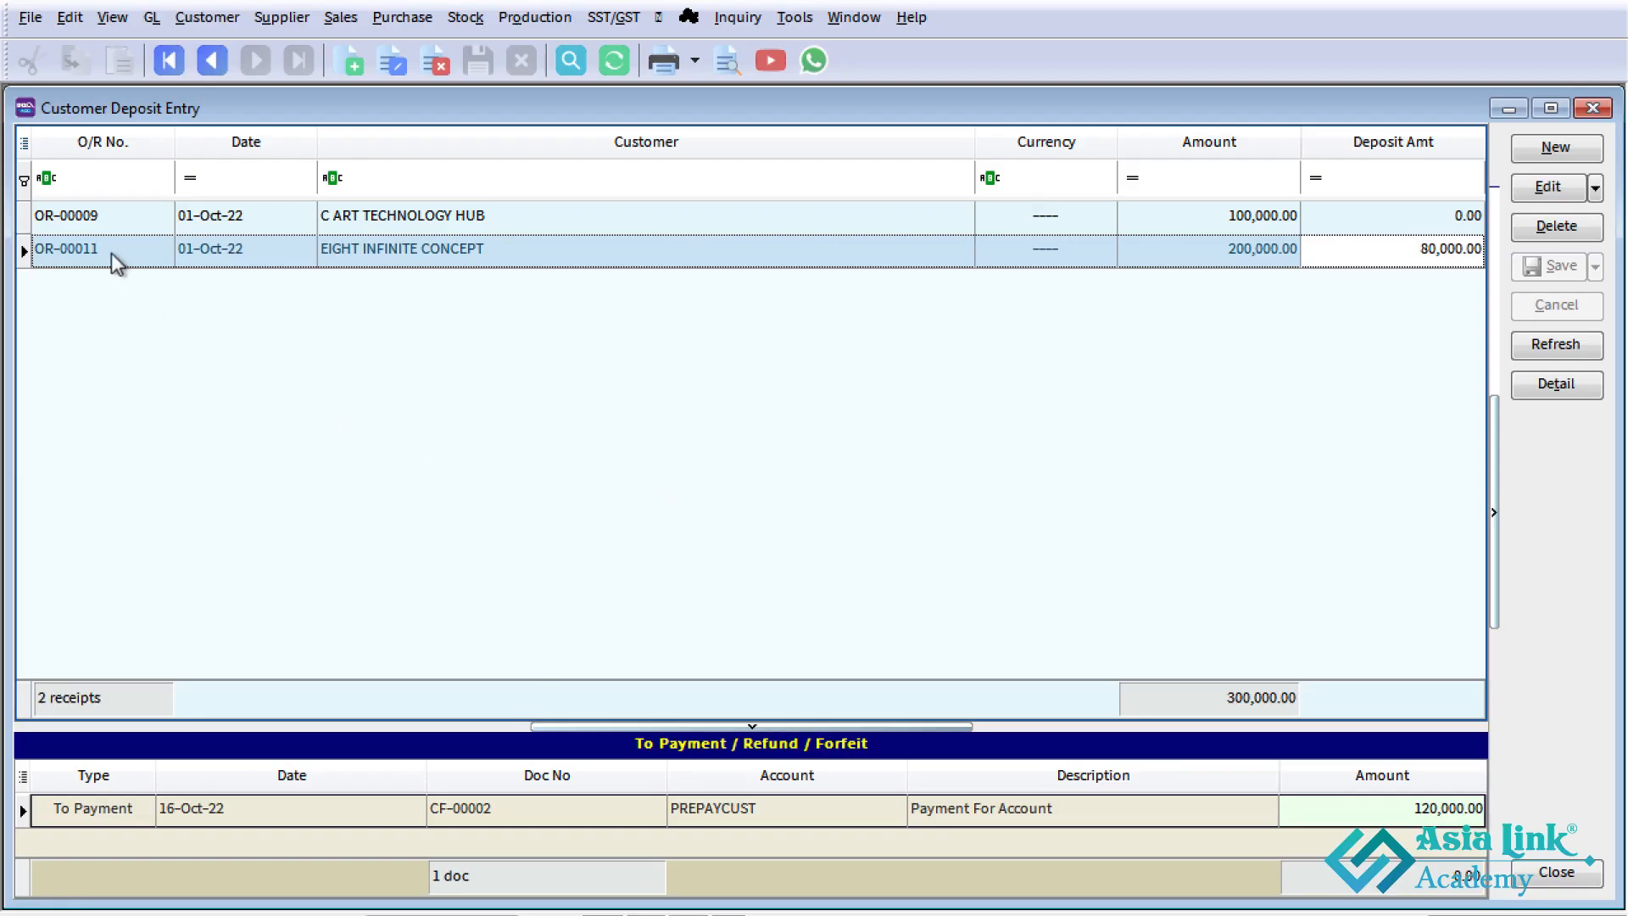
- Open EIGHT INFINITE CONCEPT's 01-Oct-22 deposit and start a deposit refund paid by KBZ BANK
double_click(1370, 254)
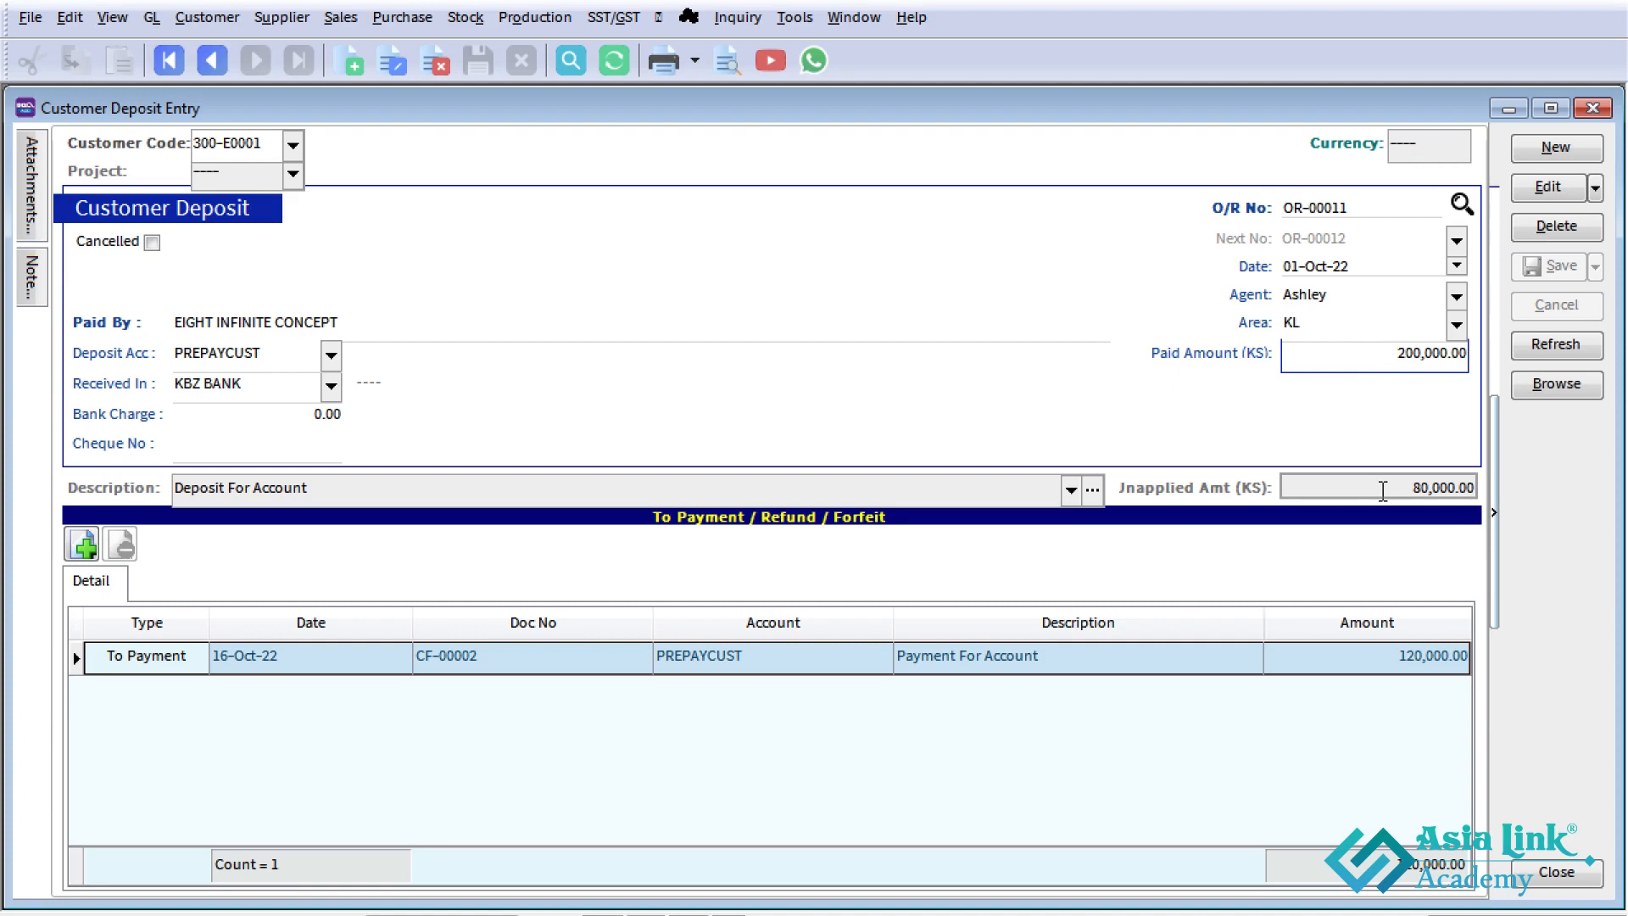
left_click(85, 547)
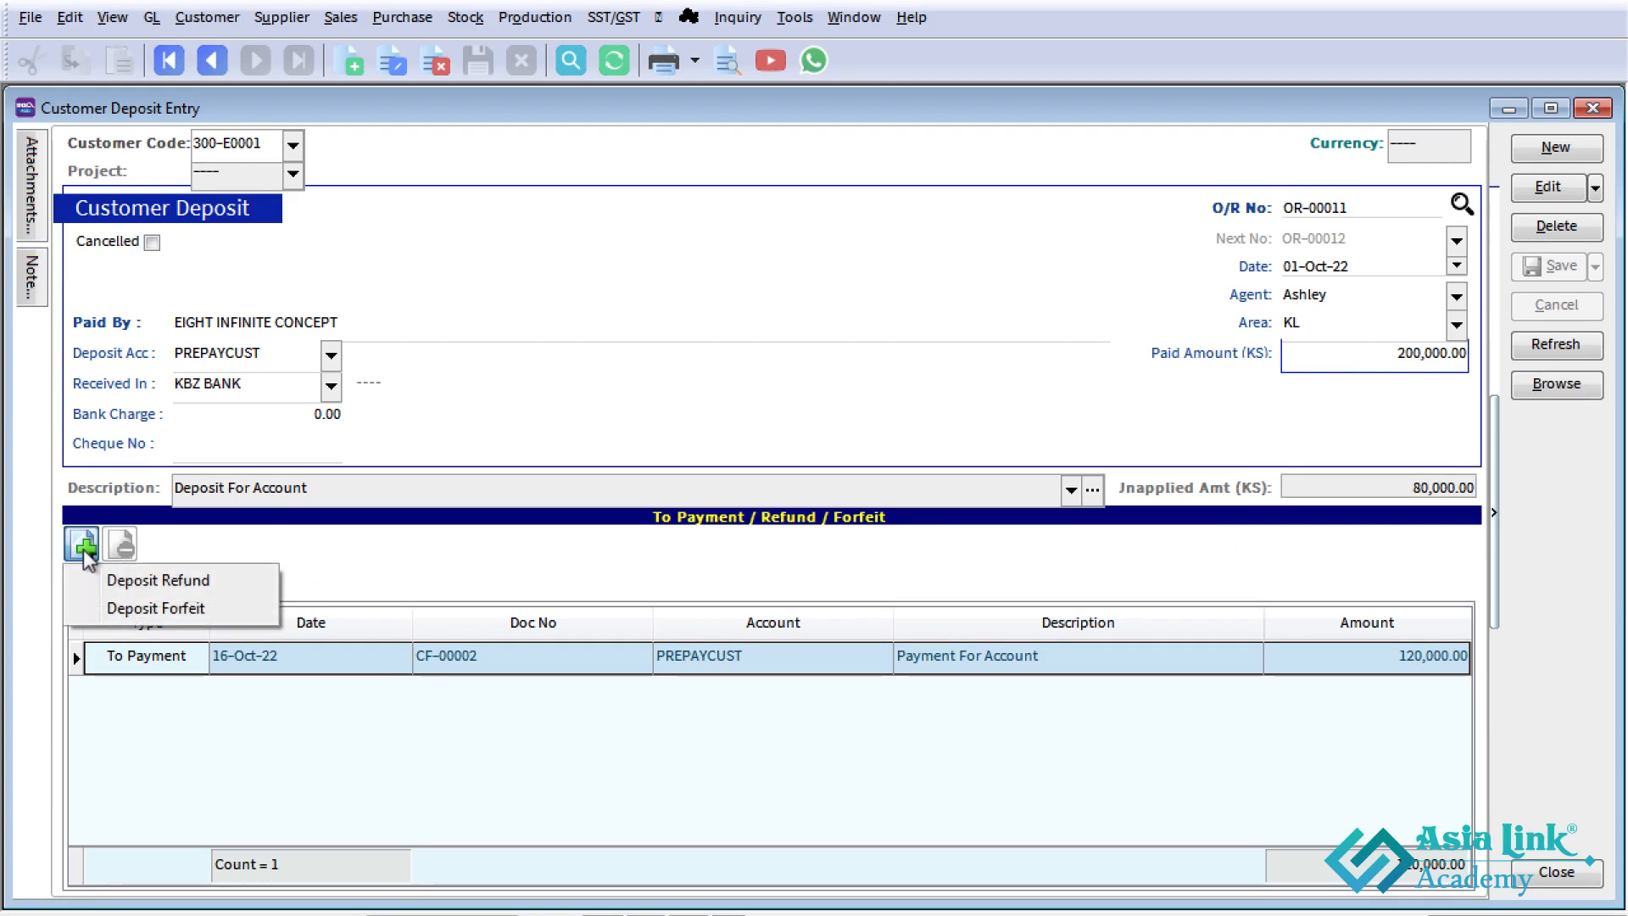
left_click(217, 580)
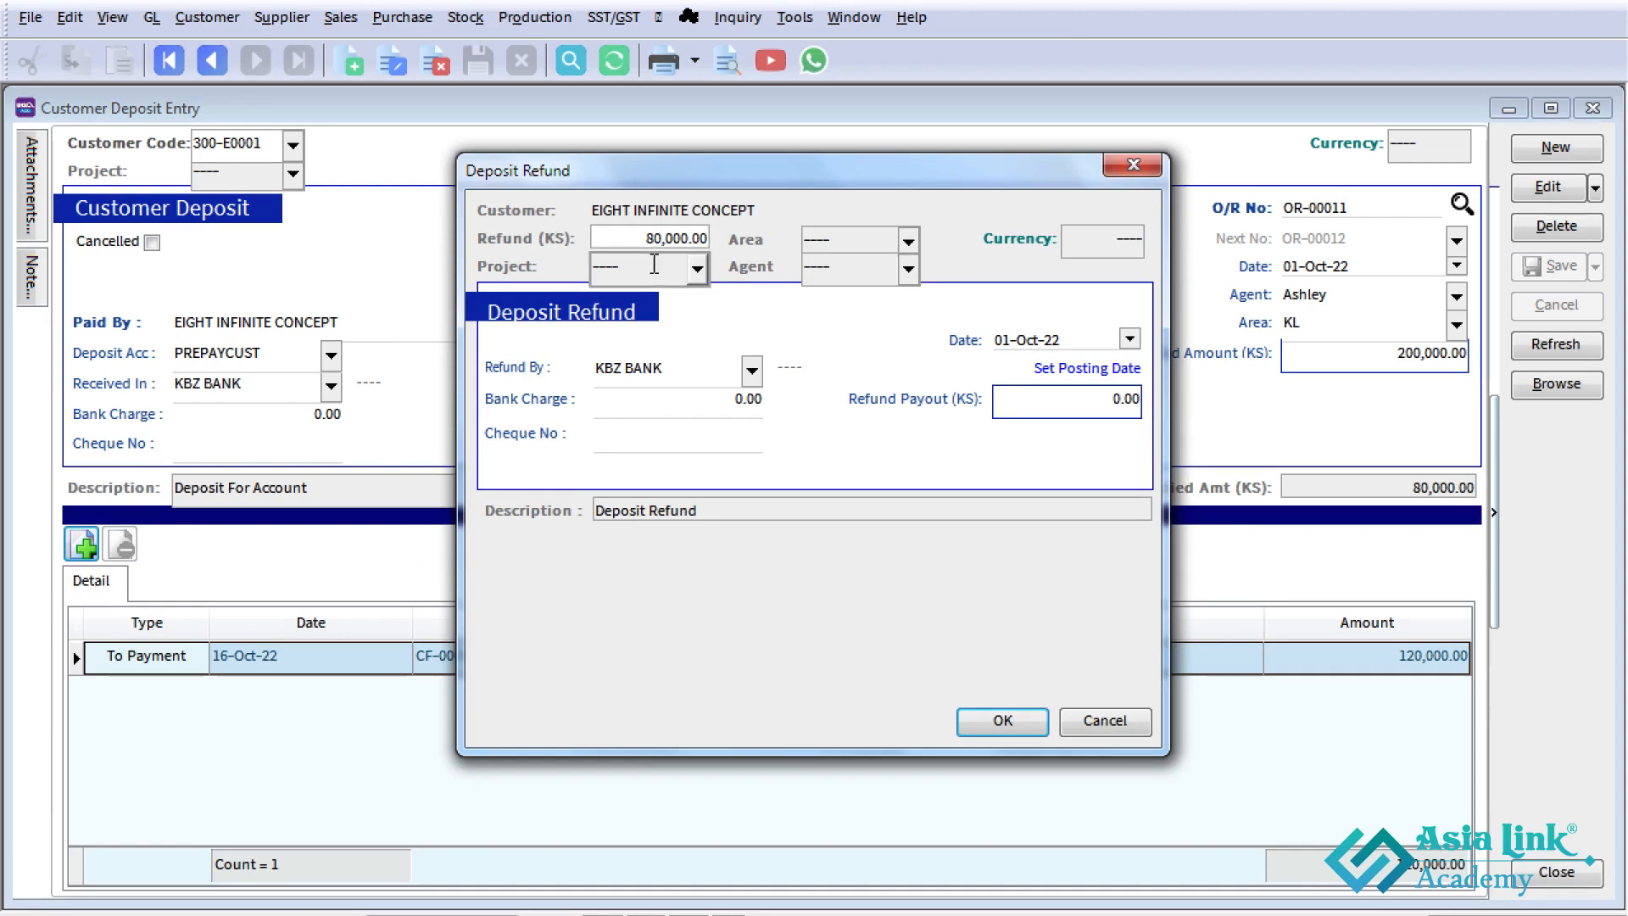
left_click(751, 371)
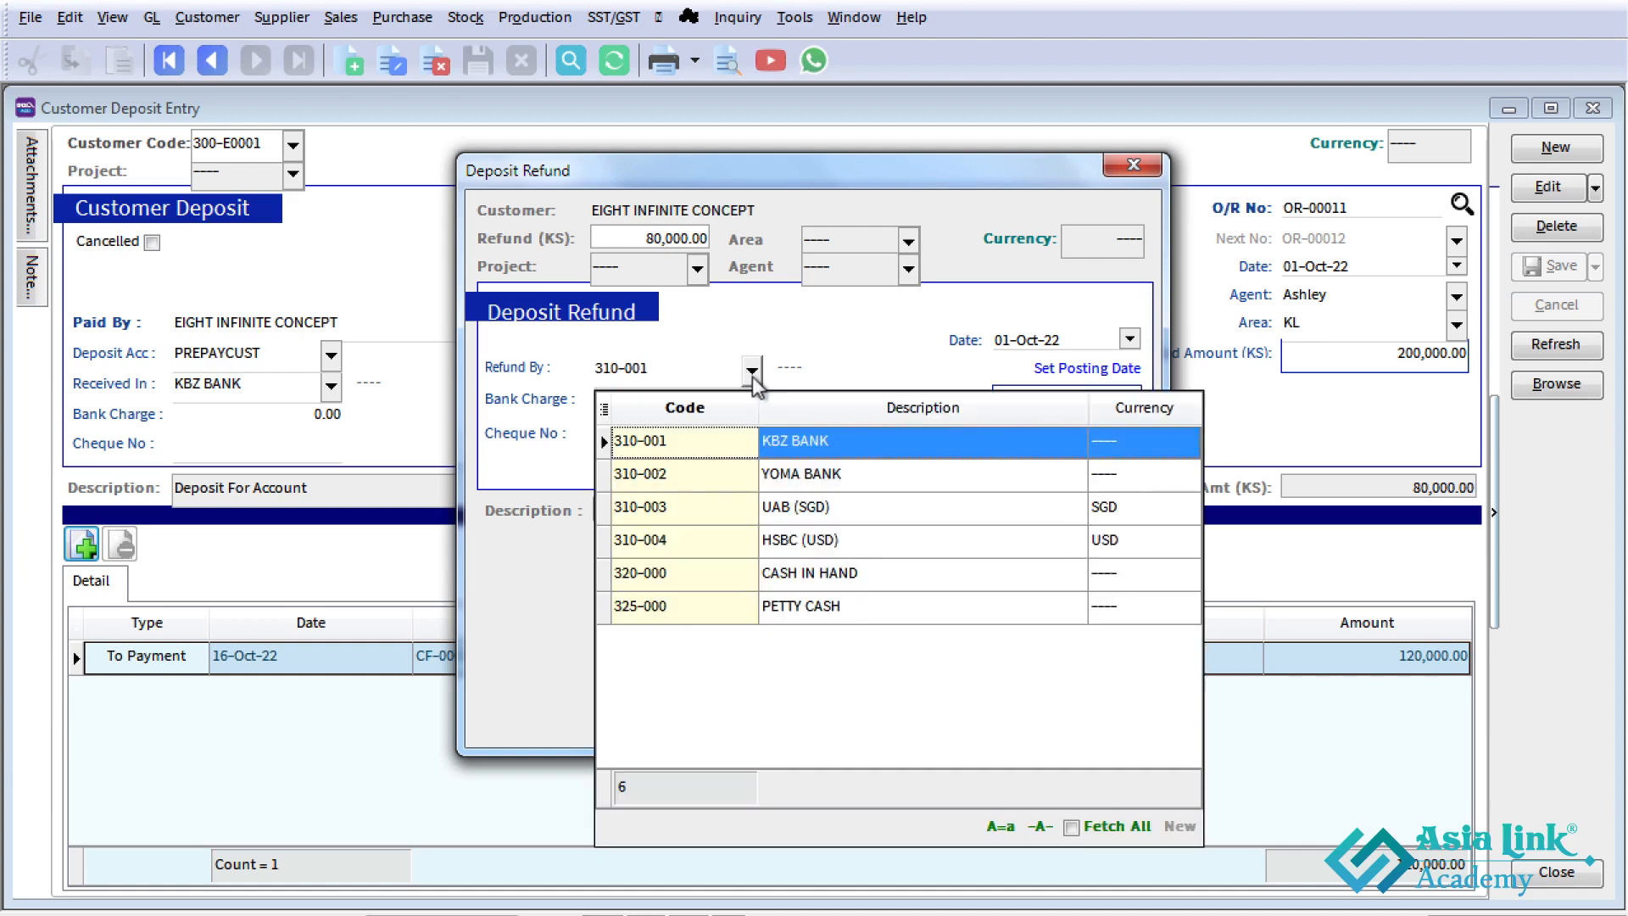
left_click(752, 373)
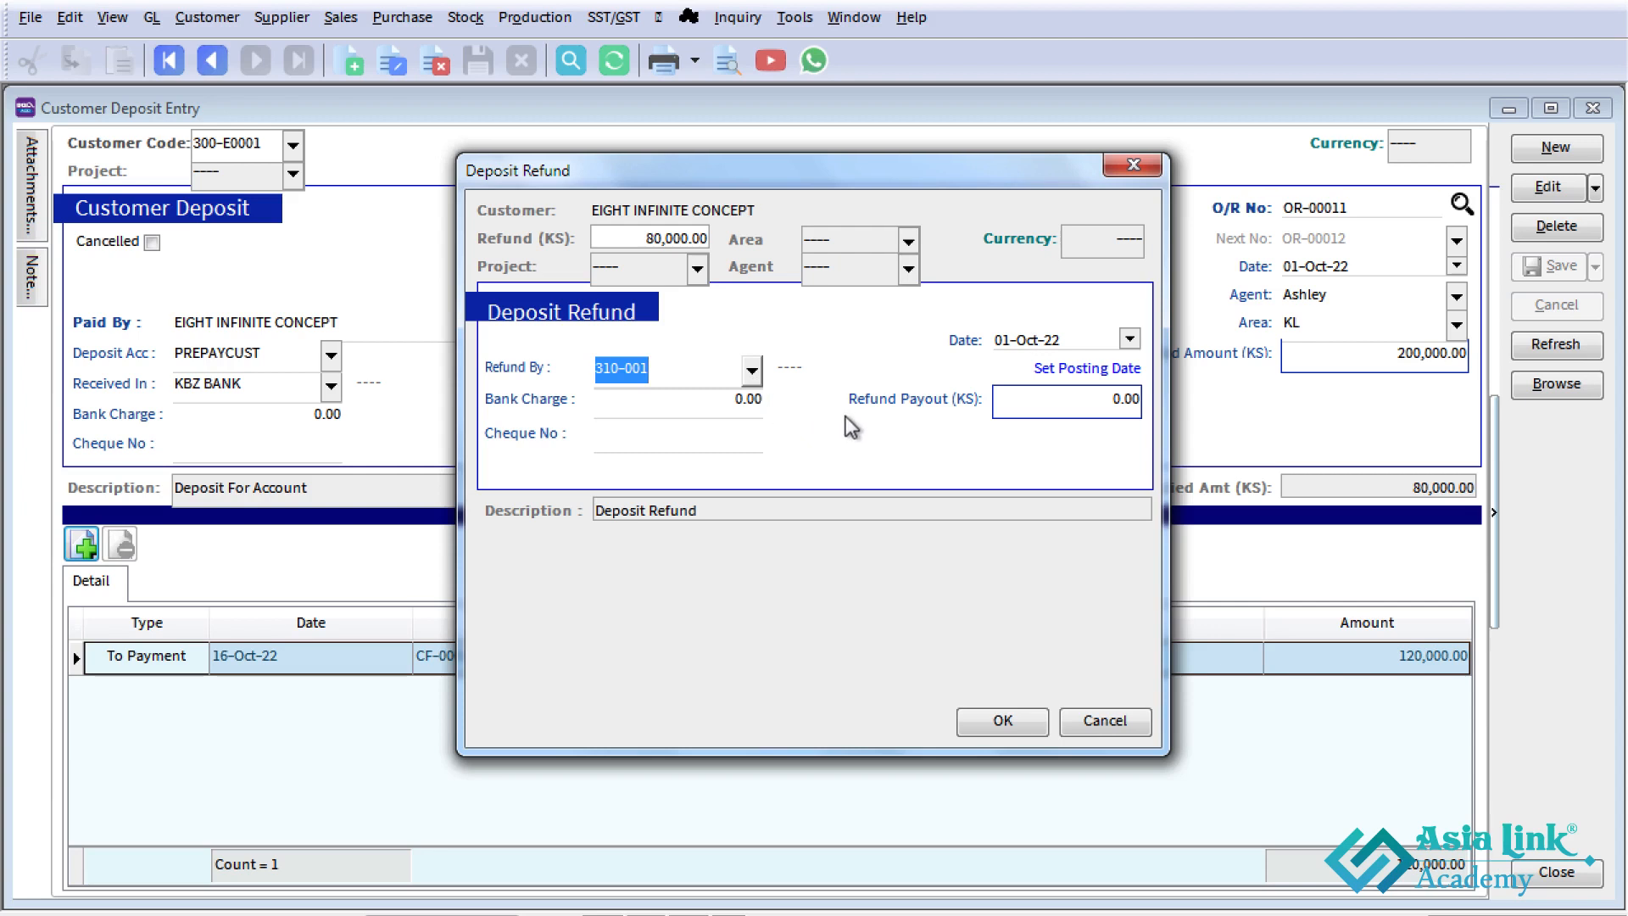
key("Tab")
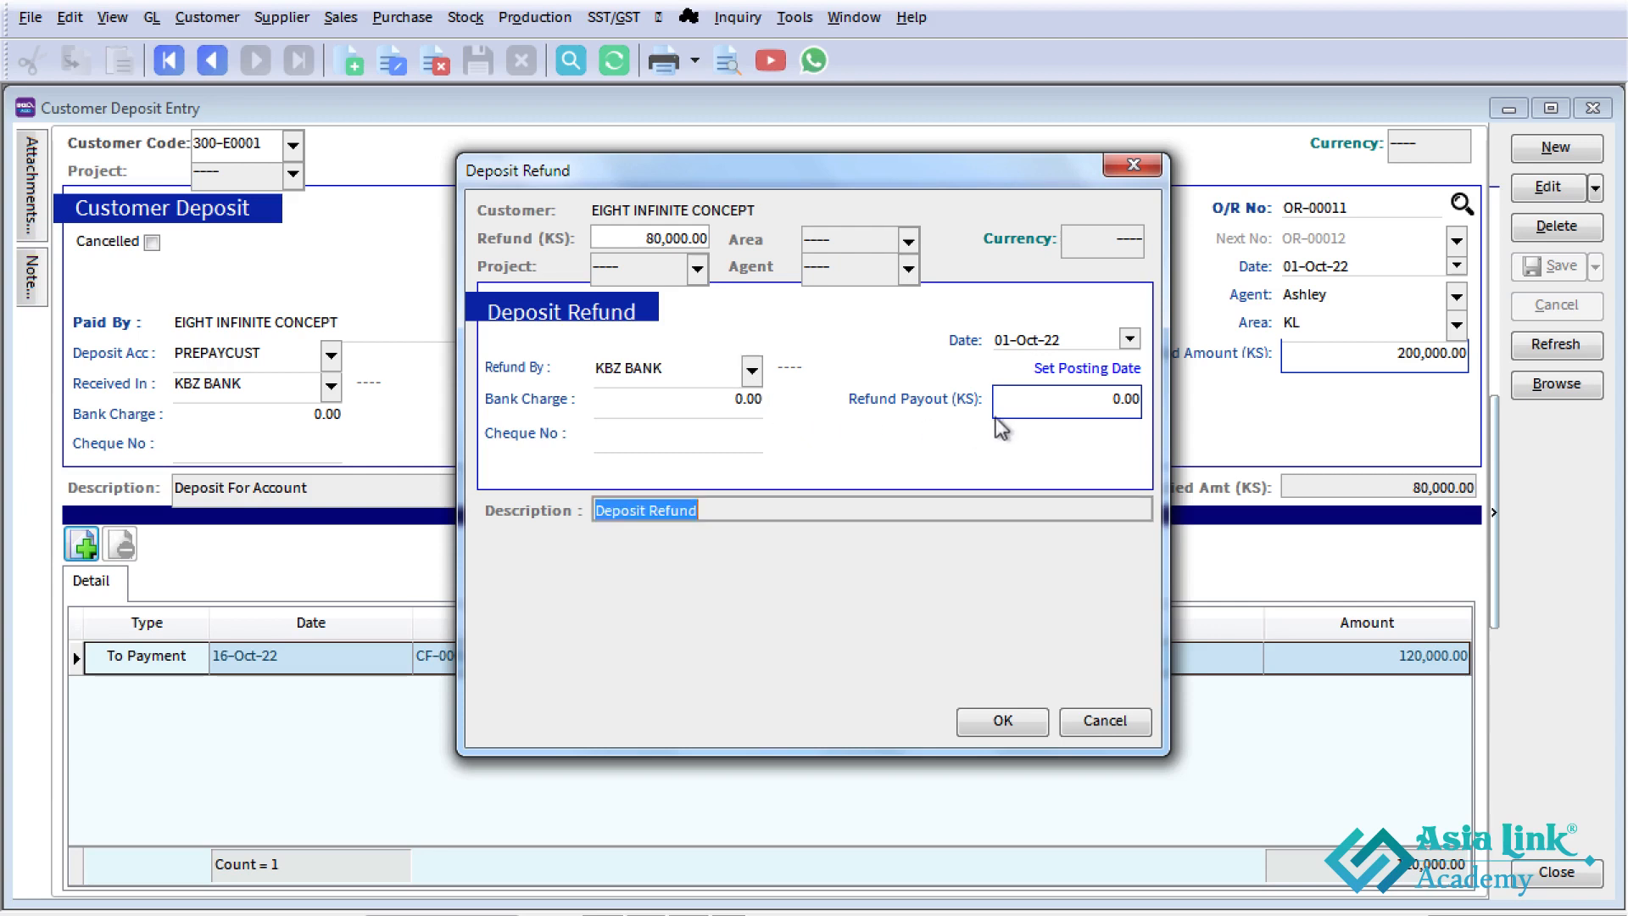
- Set the refund payout to 80,000 and the refund date to 16-Oct-22, and confirm the deposit refund
left_click(1040, 409)
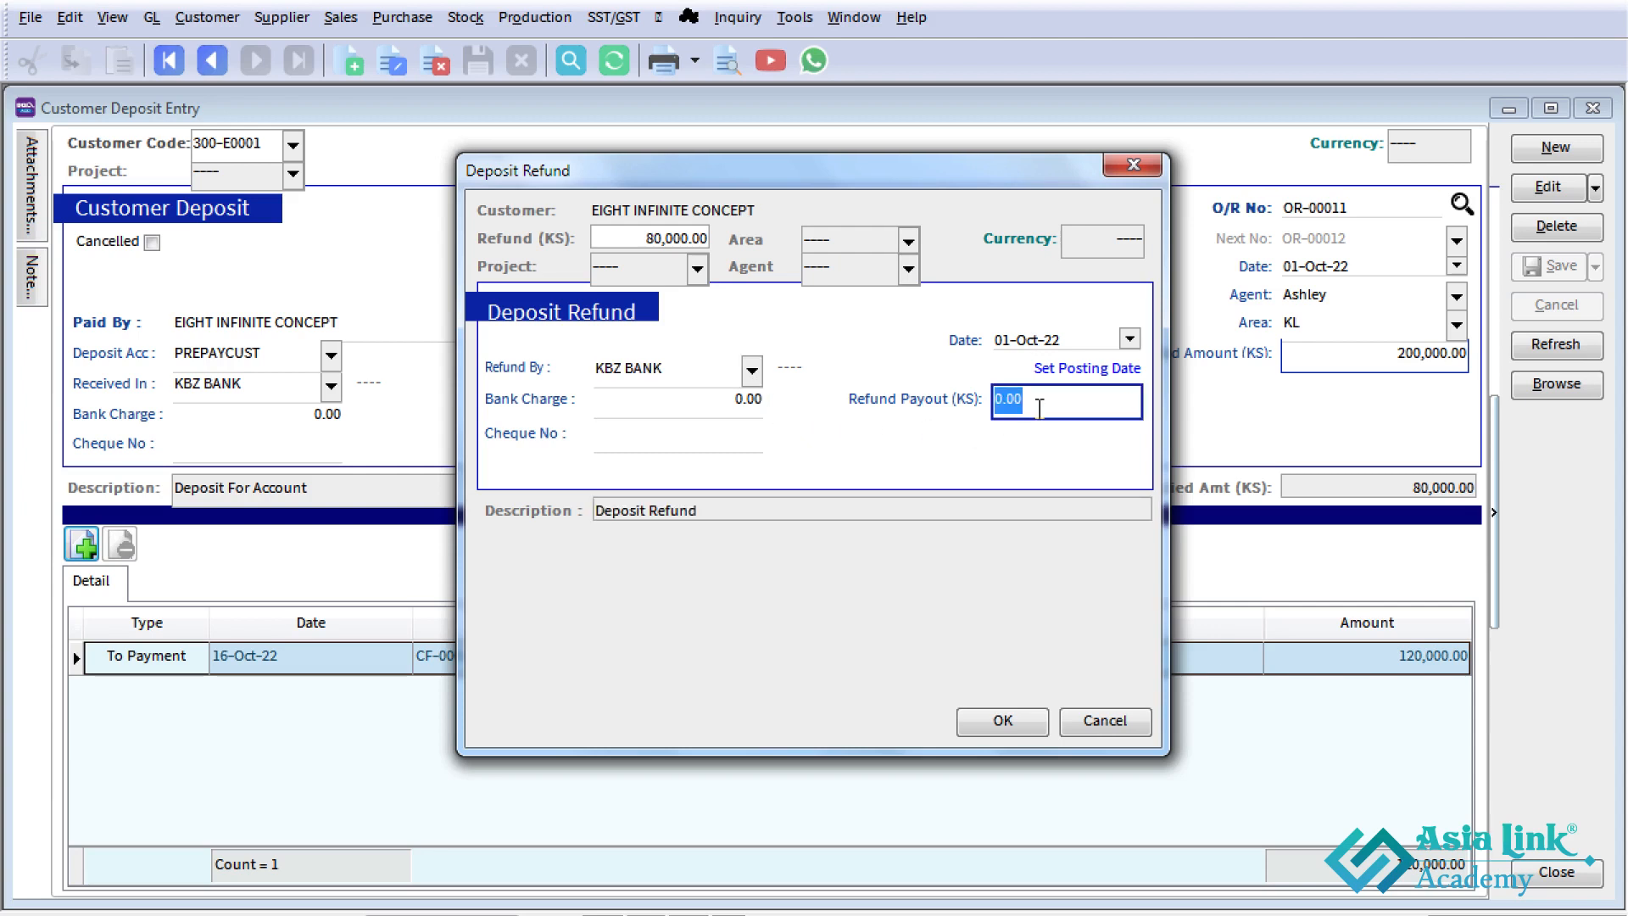
type("80000")
key("Tab")
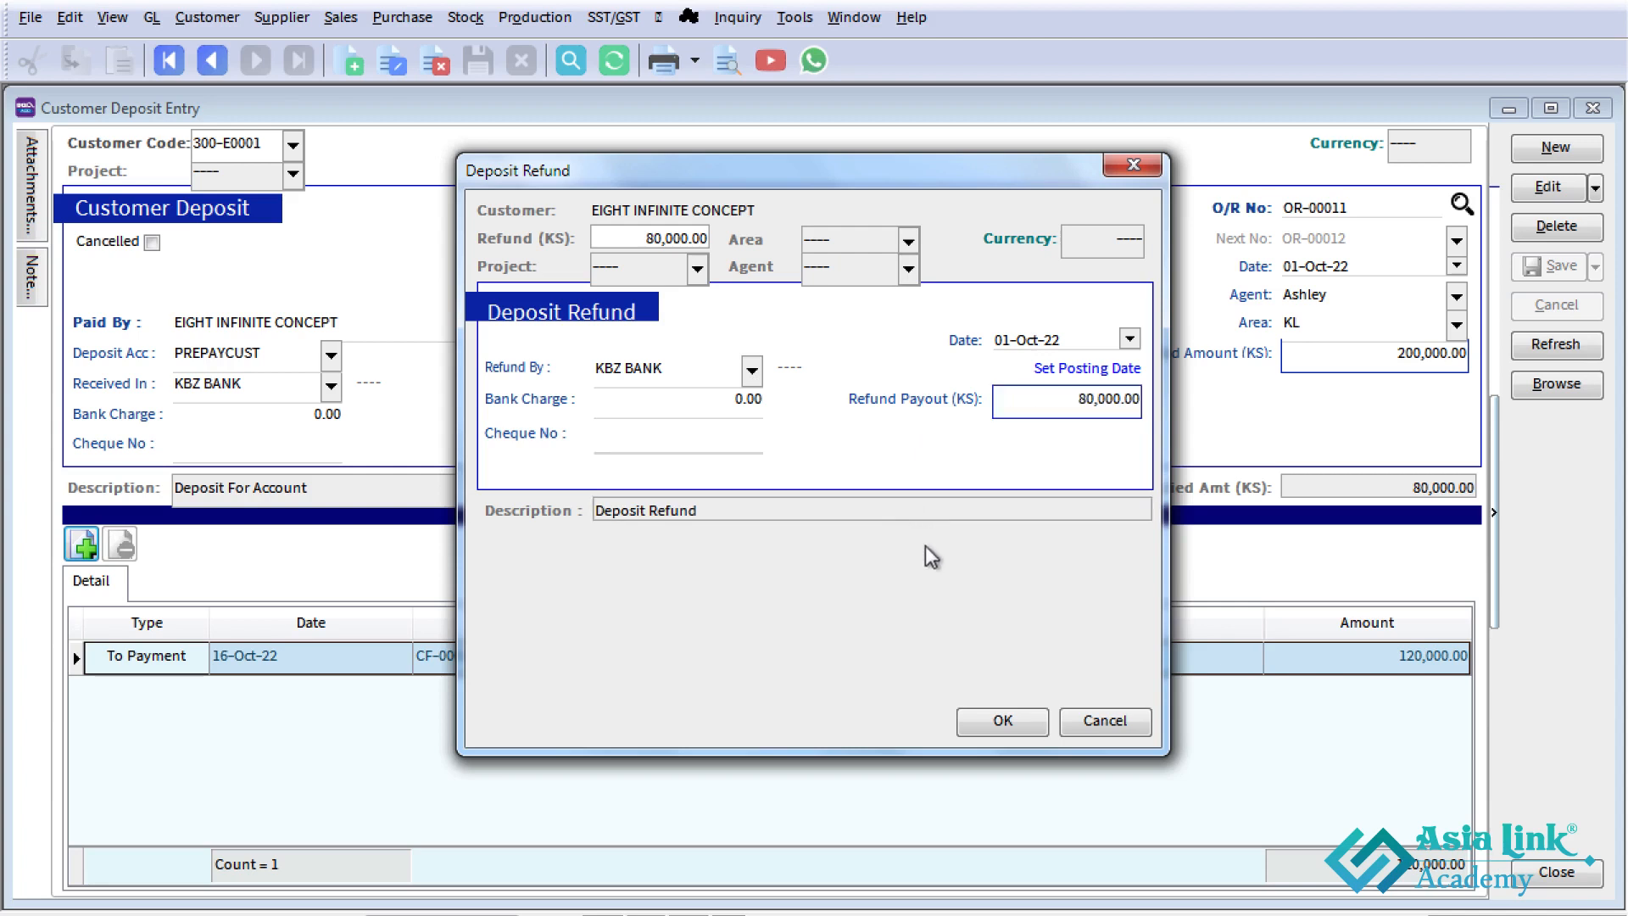
left_click(1008, 340)
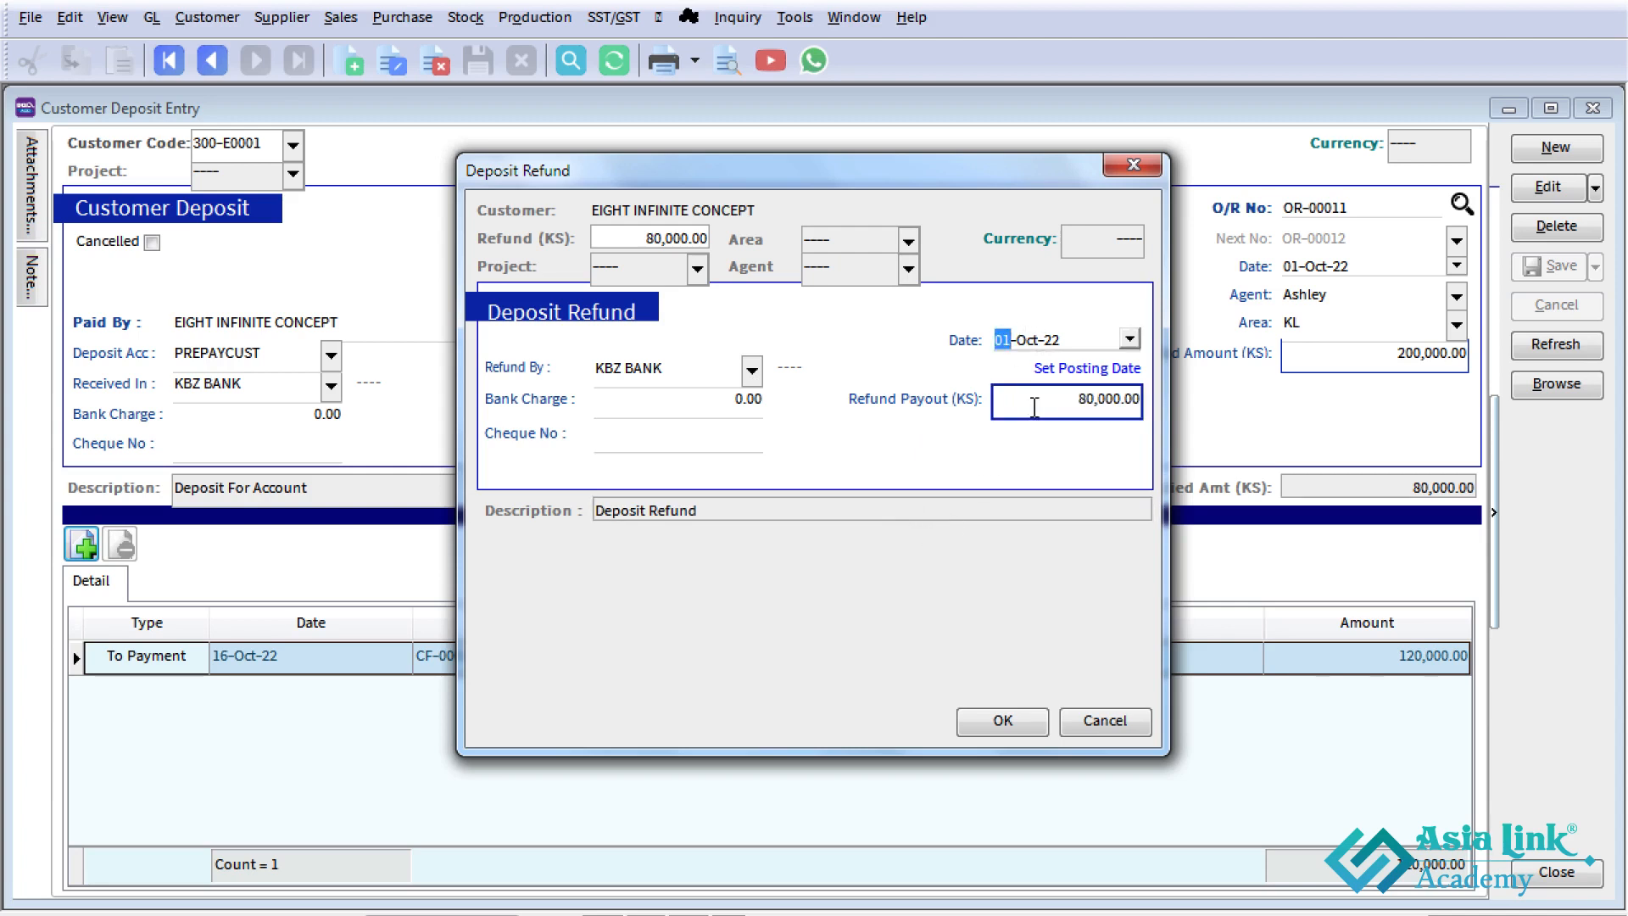
type("16")
key("Tab")
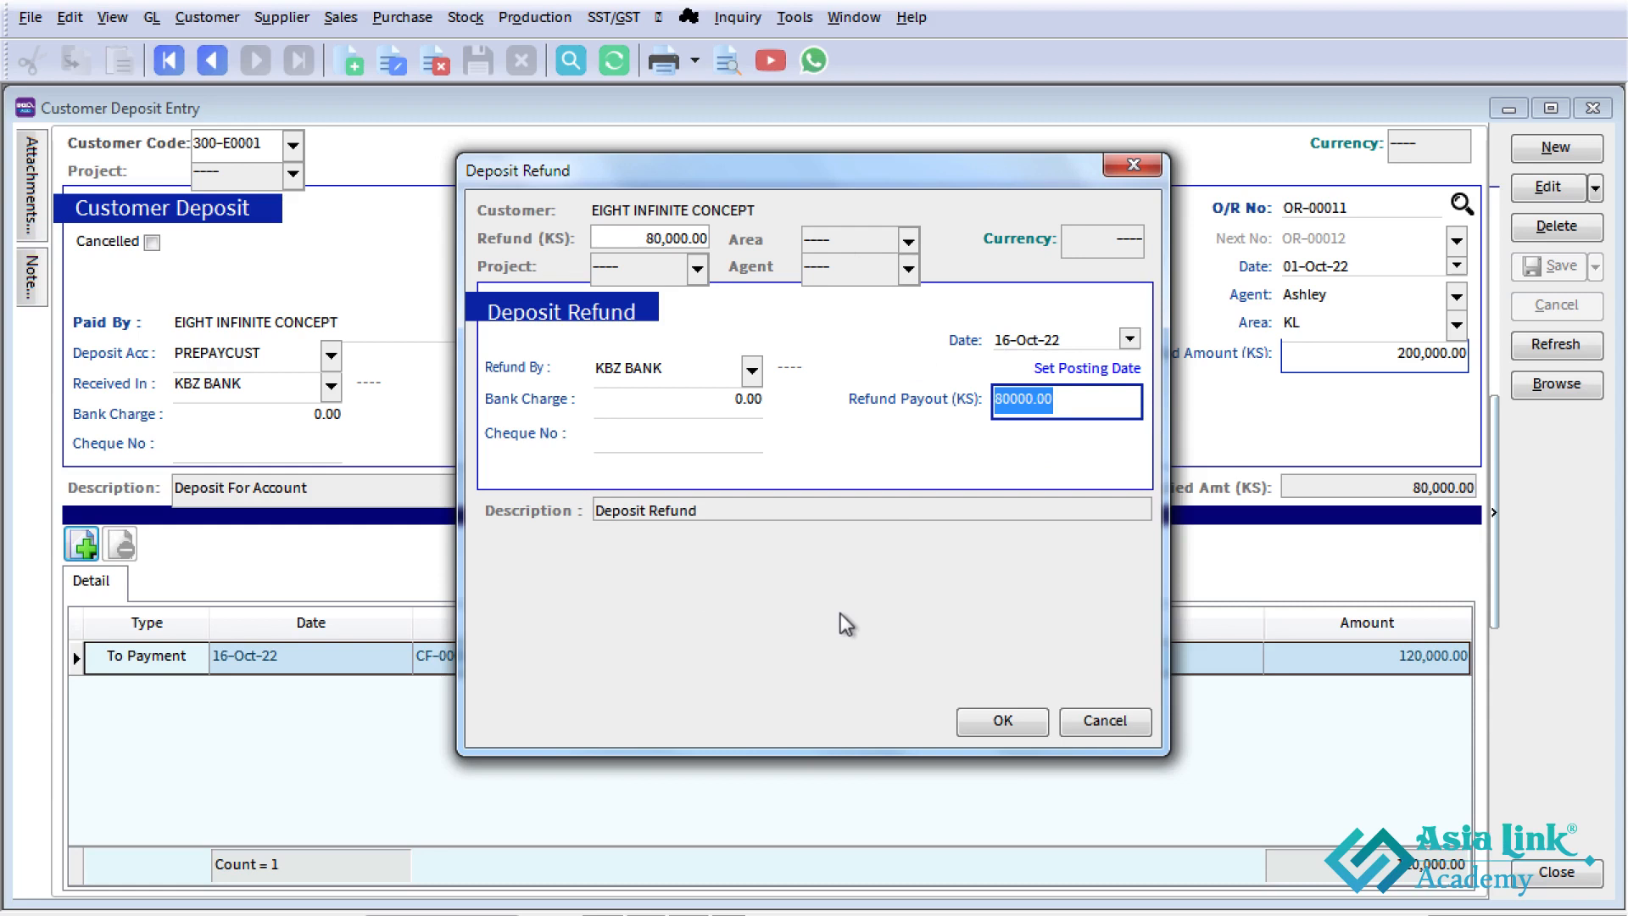
left_click(1003, 719)
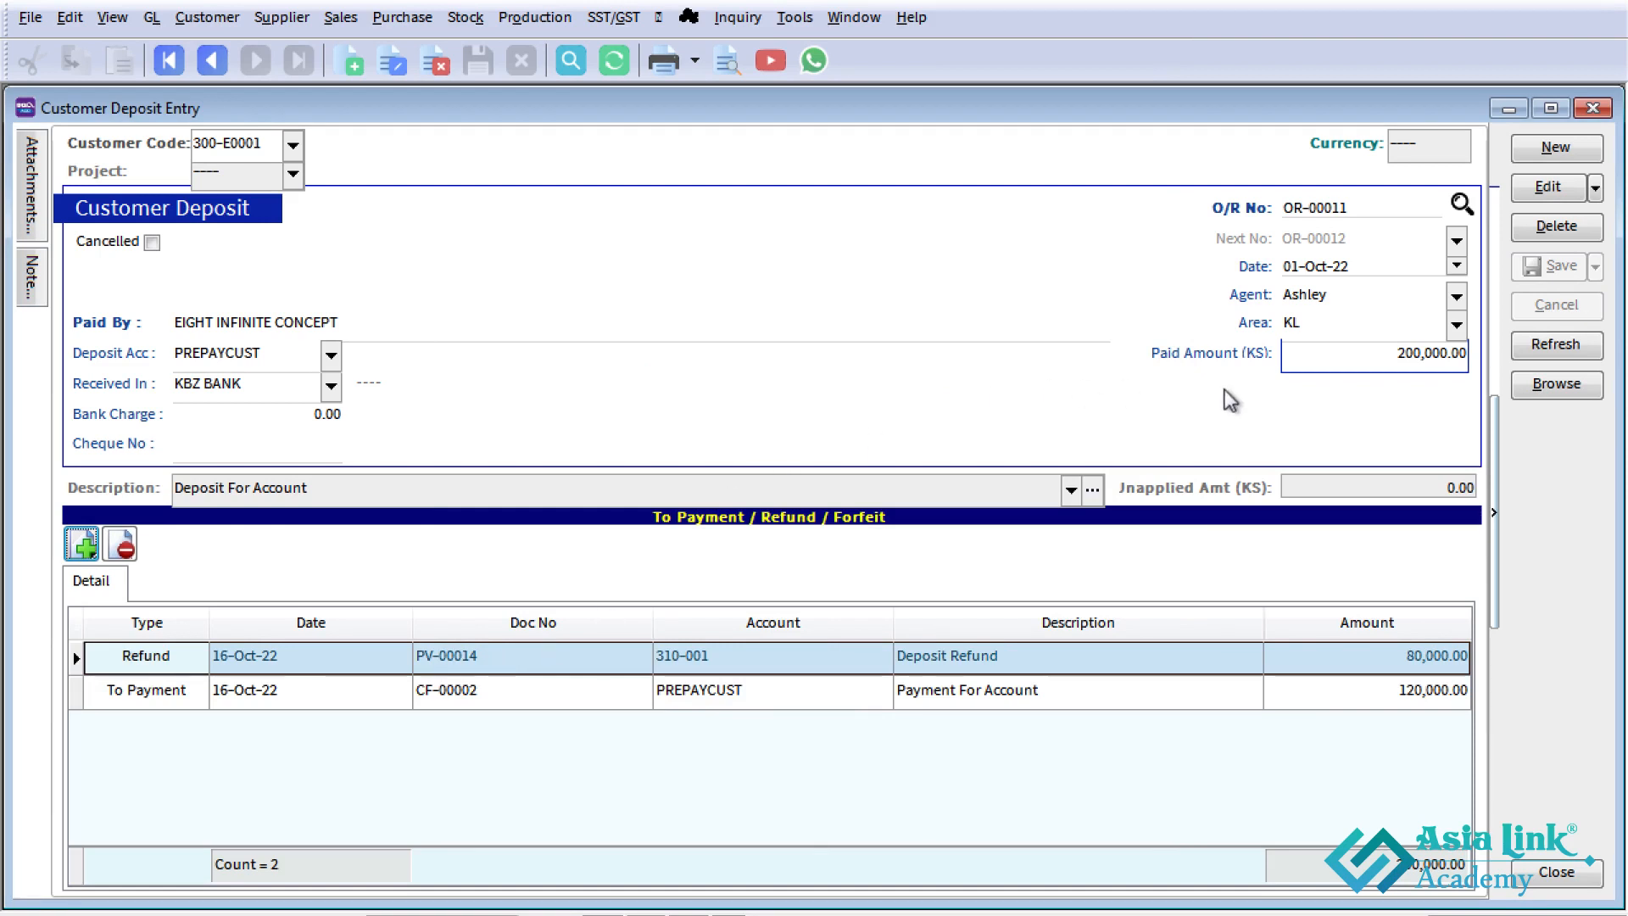
- Review EIGHT INFINITE CONCEPT's deposit with its refund and payment lines in the deposit list, and close the list
left_click(1535, 383)
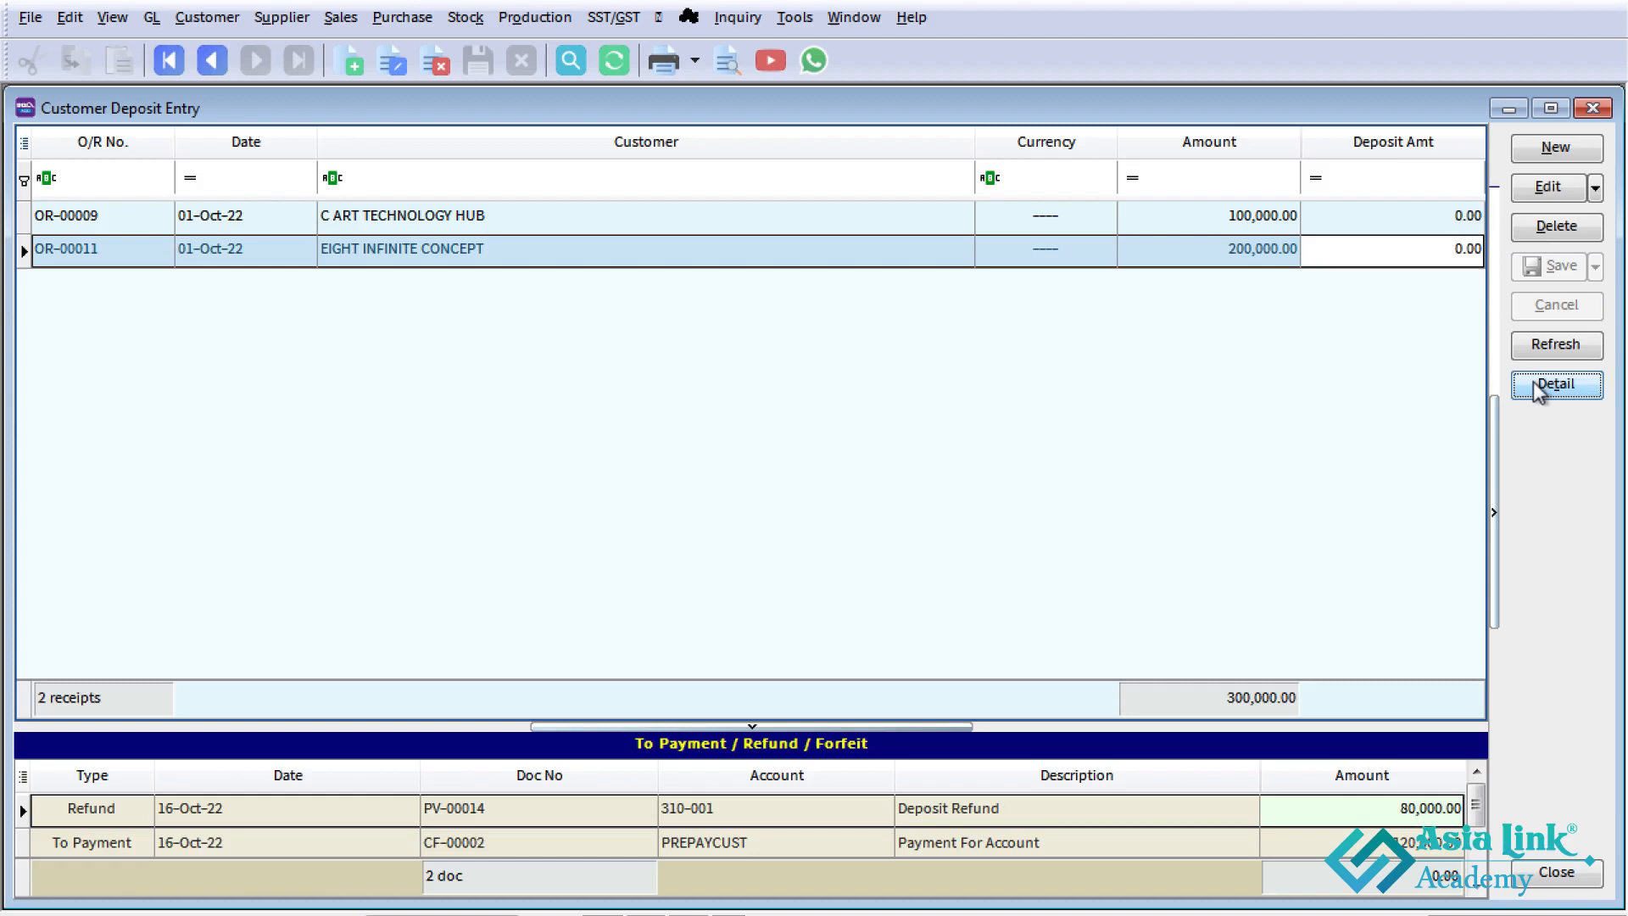
left_click(1233, 246)
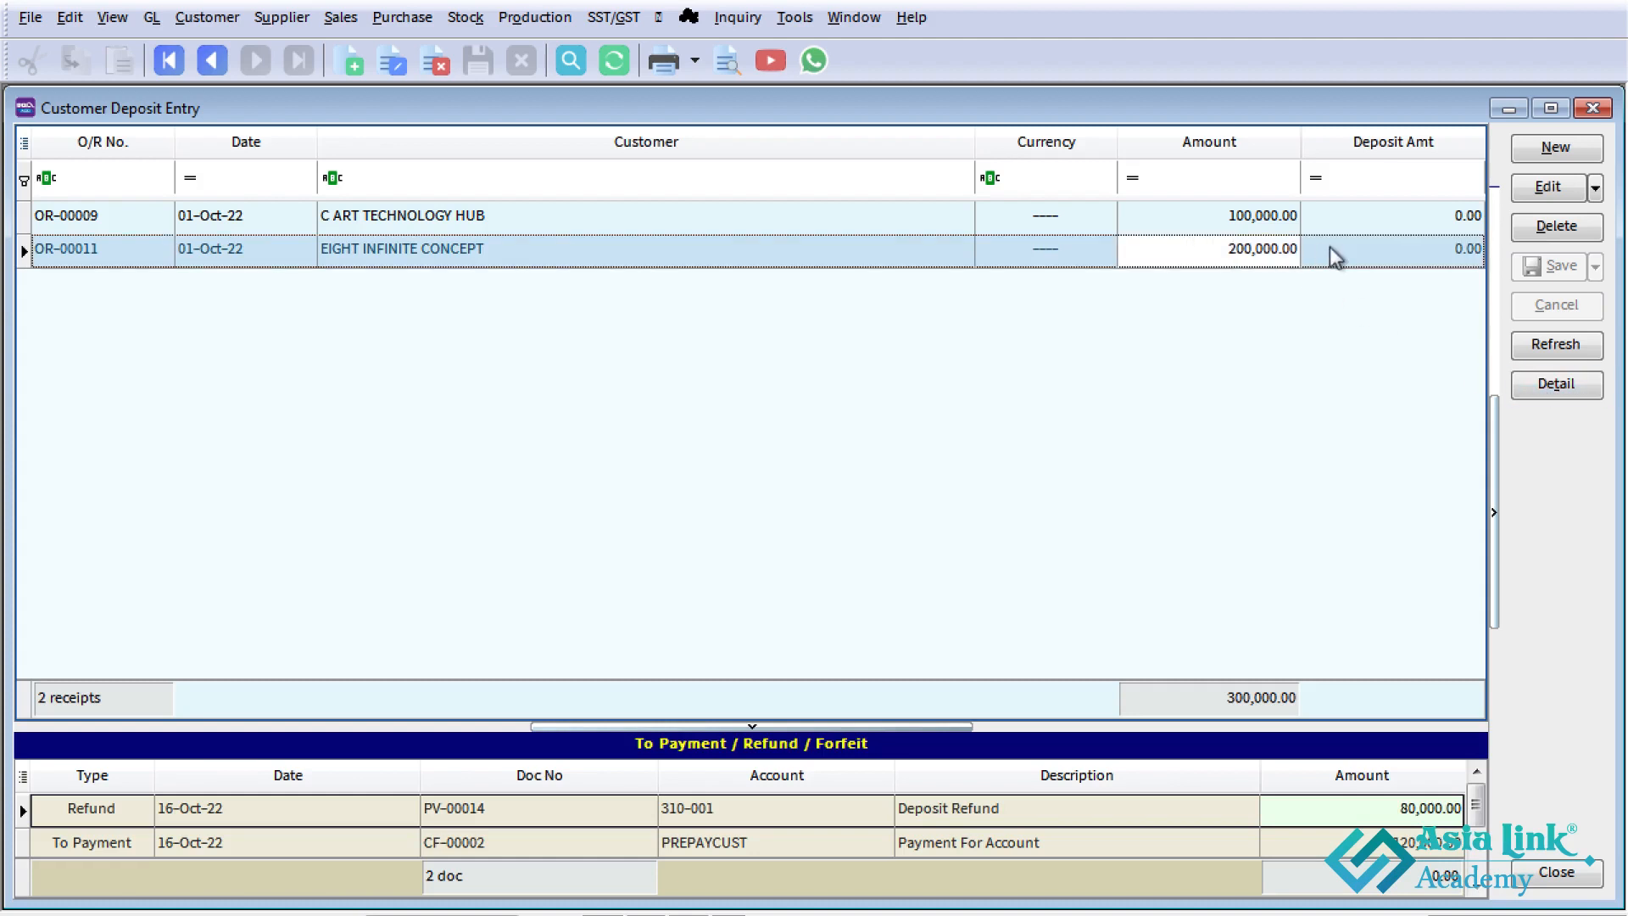
left_click(383, 253)
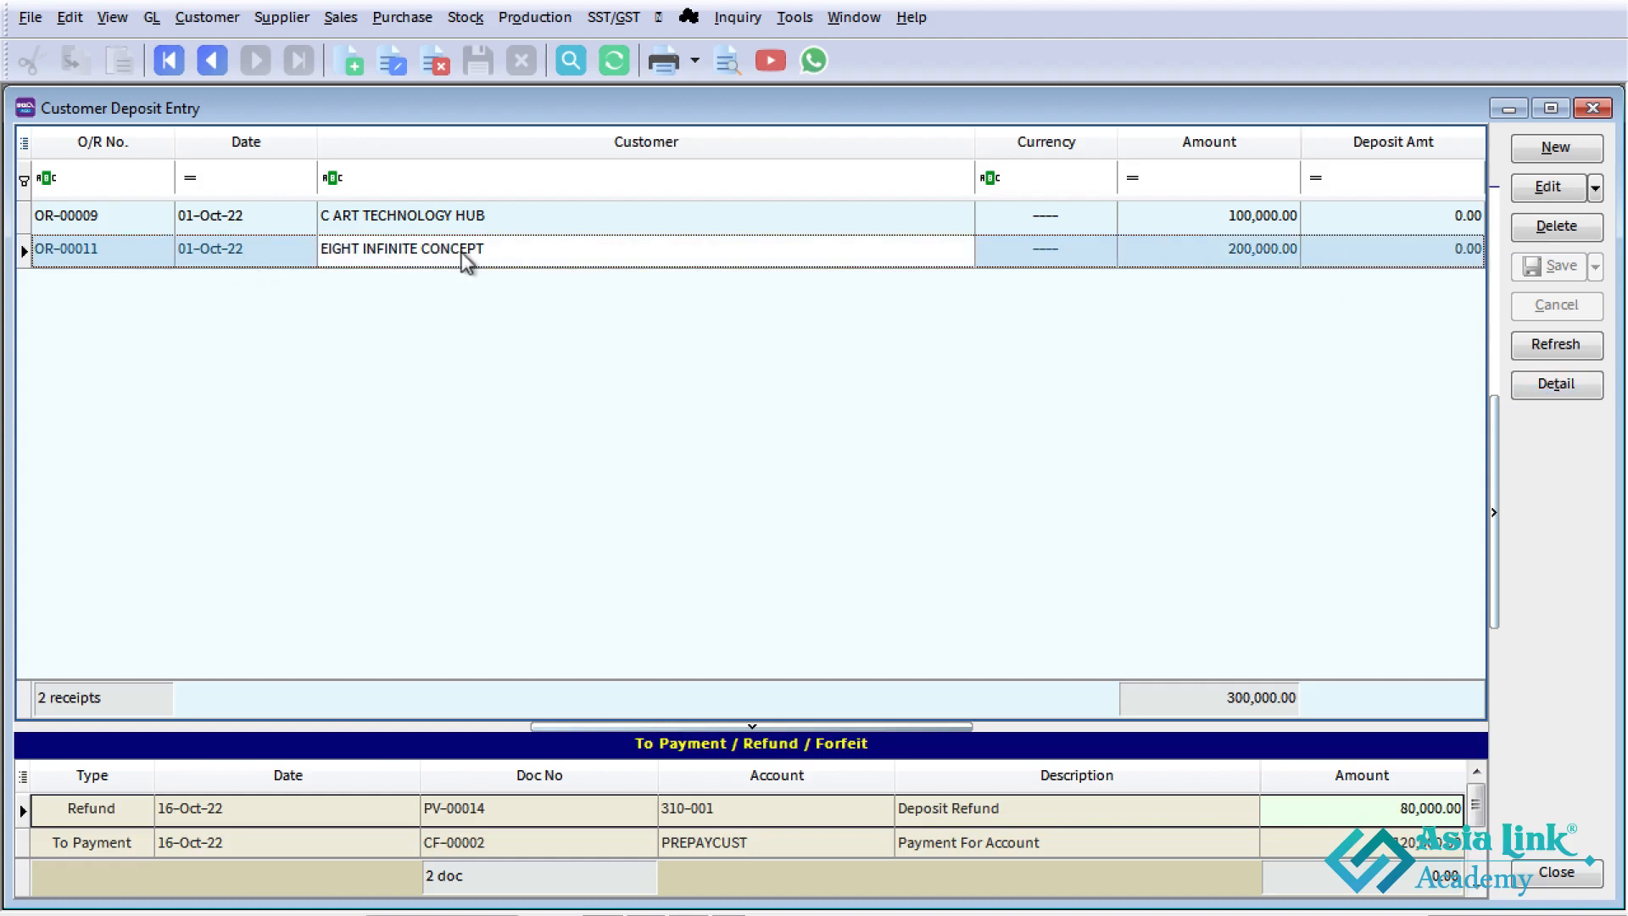
left_click(1260, 259)
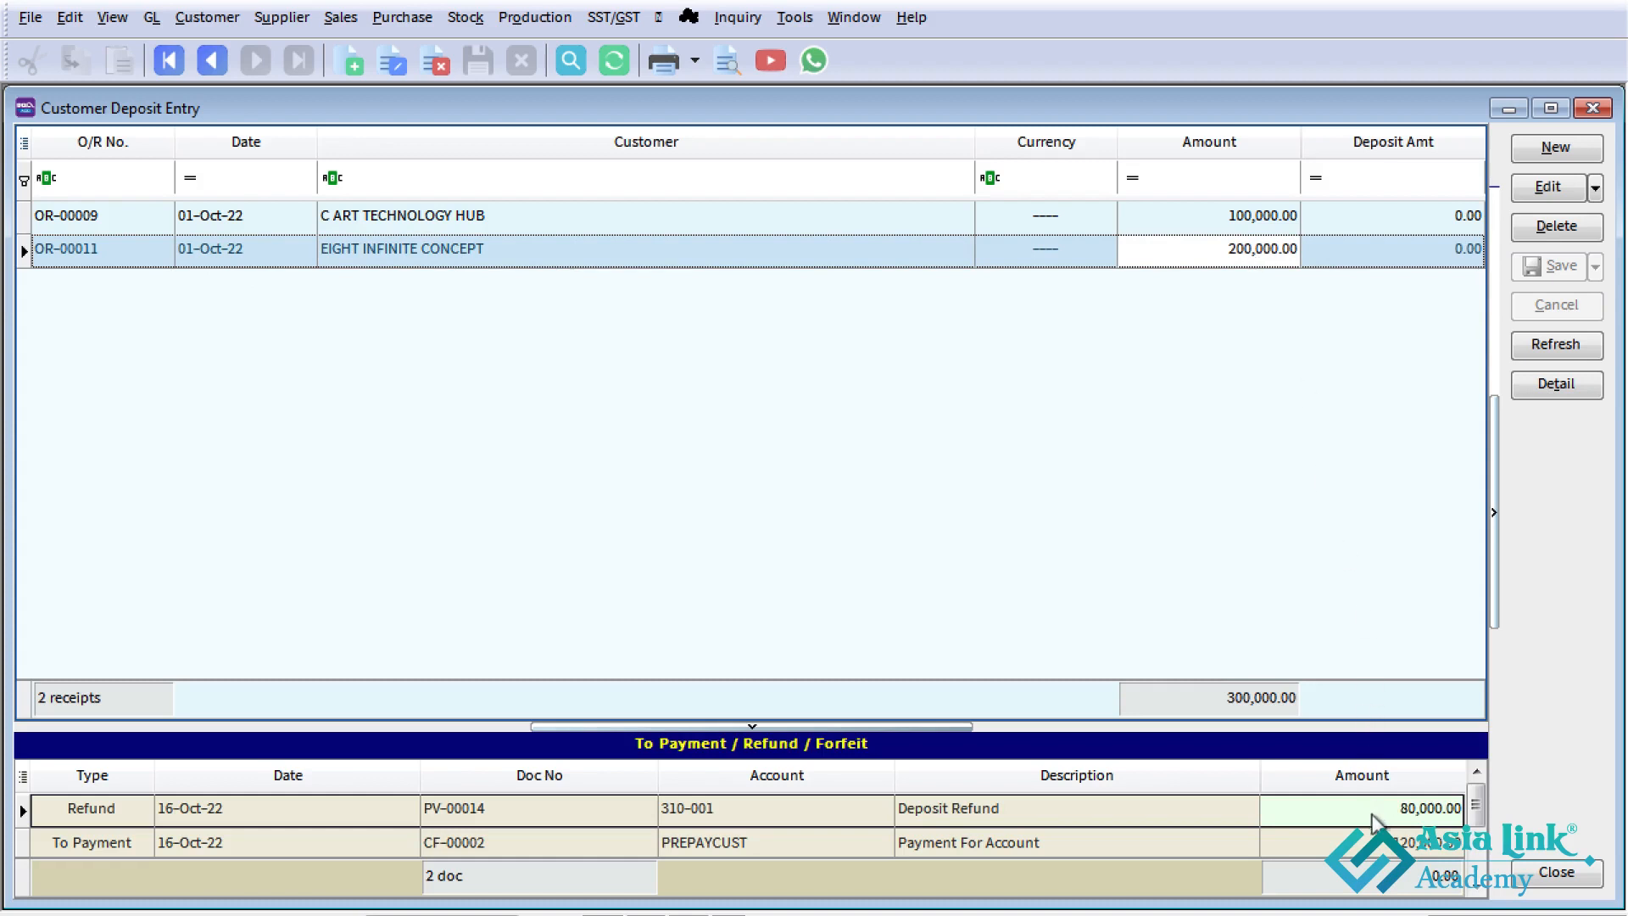
left_click(1382, 848)
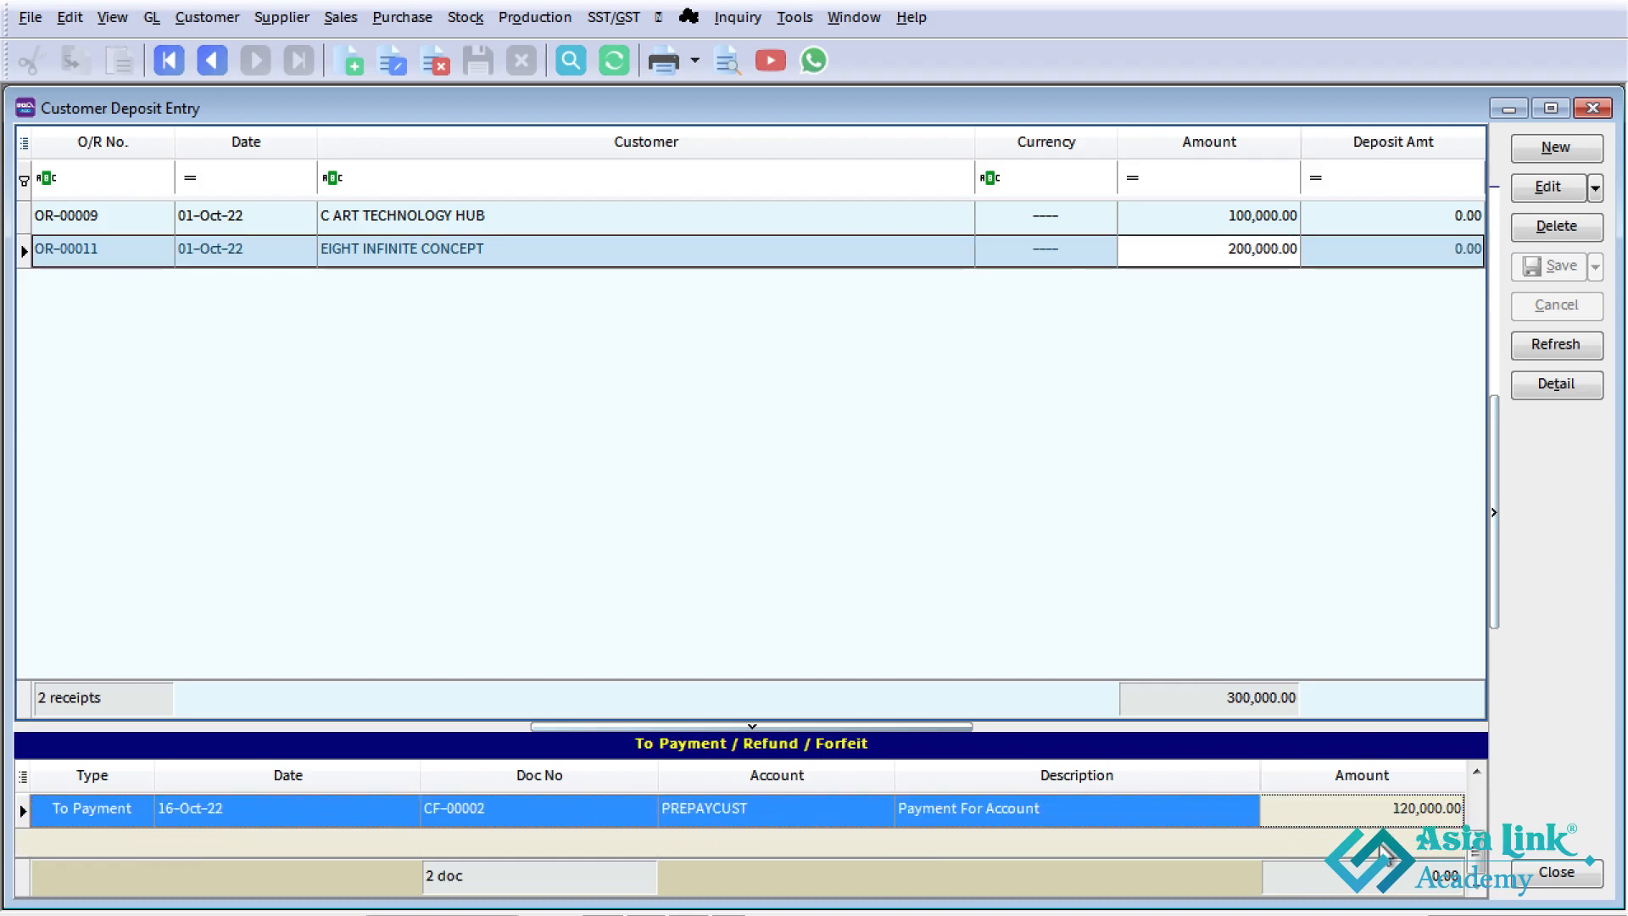
left_click(1477, 771)
left_click(1417, 810)
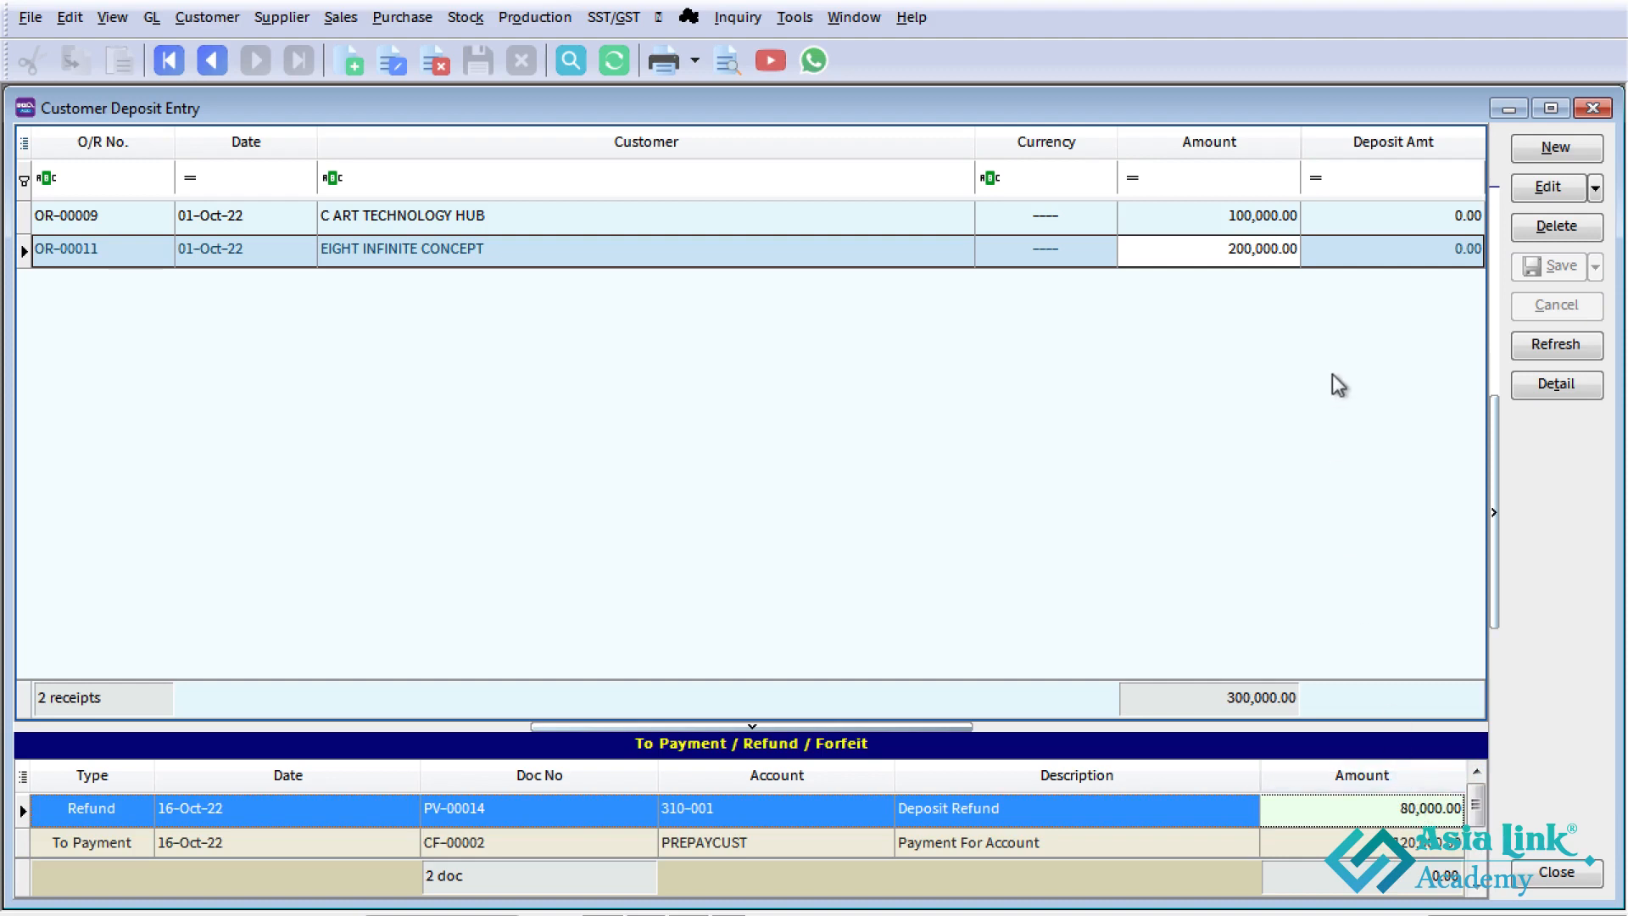
left_click(1593, 108)
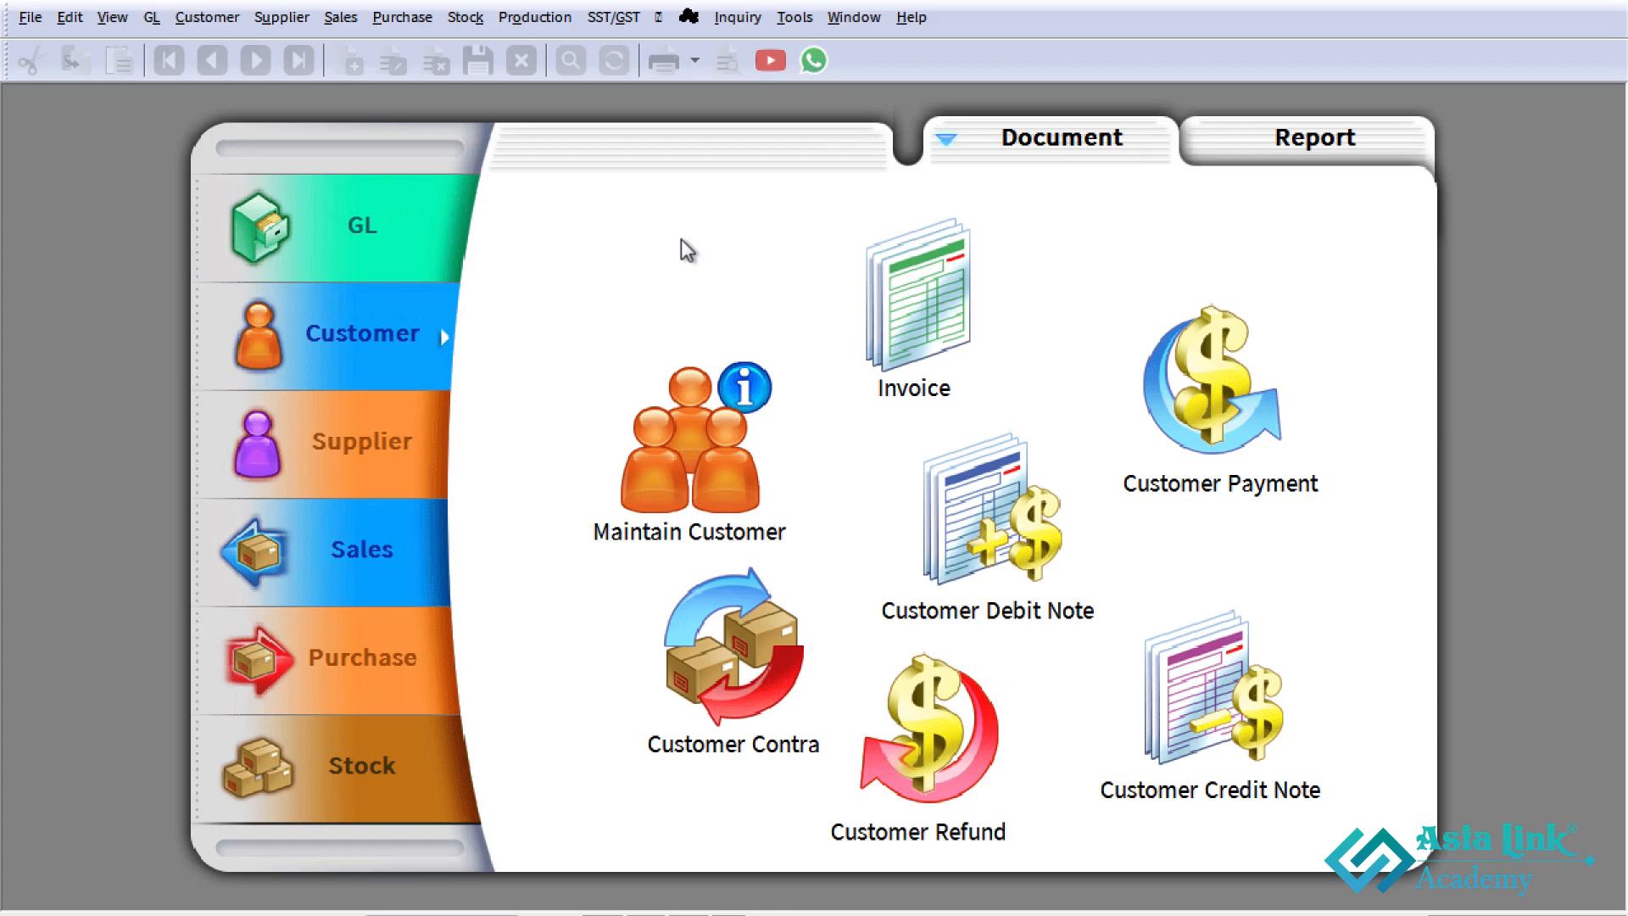
- Switch to the Excel case study sheet and review the deposit and forfeit rows of Case Study 3 for THAI TEA TRADING
key("alt+Tab")
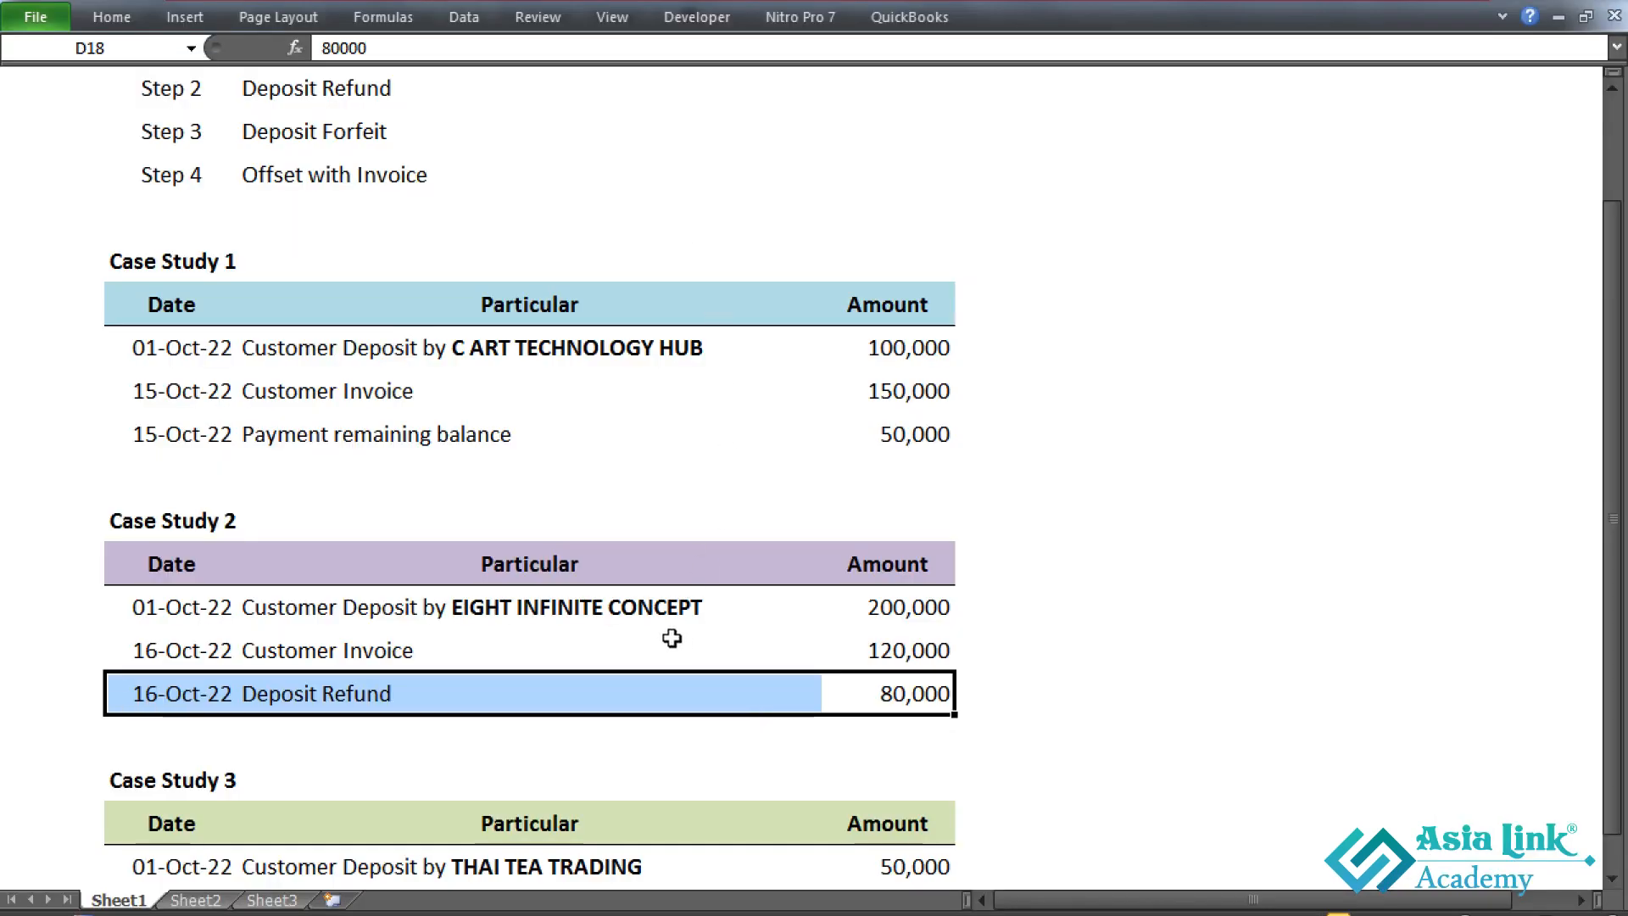
scroll(672, 638, "down", 2)
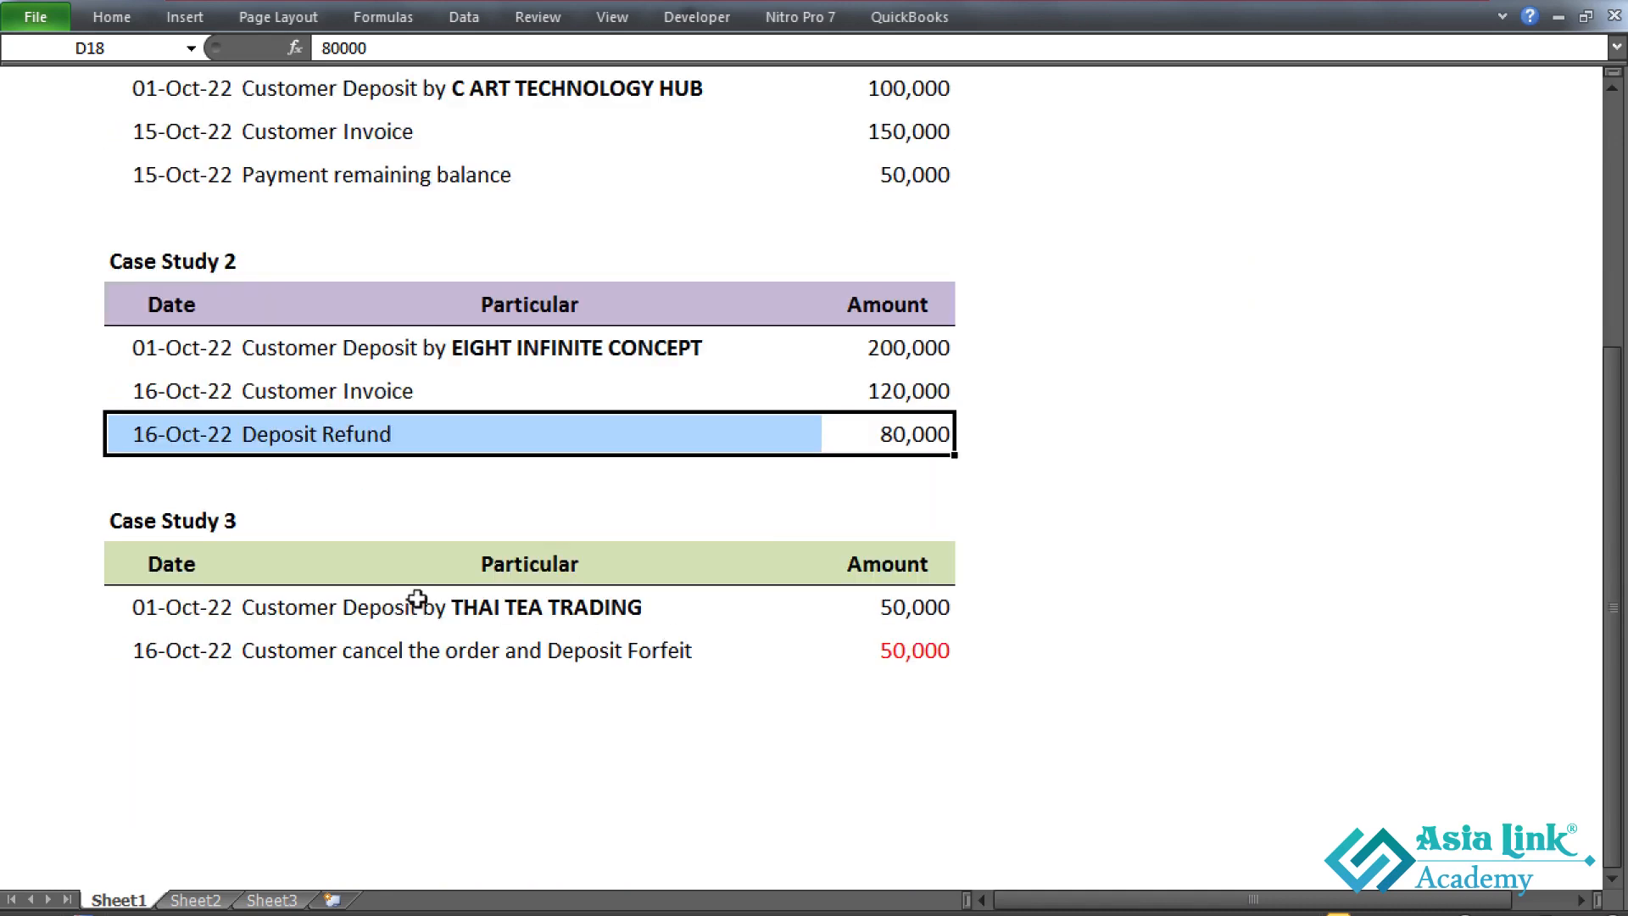
left_click(539, 570)
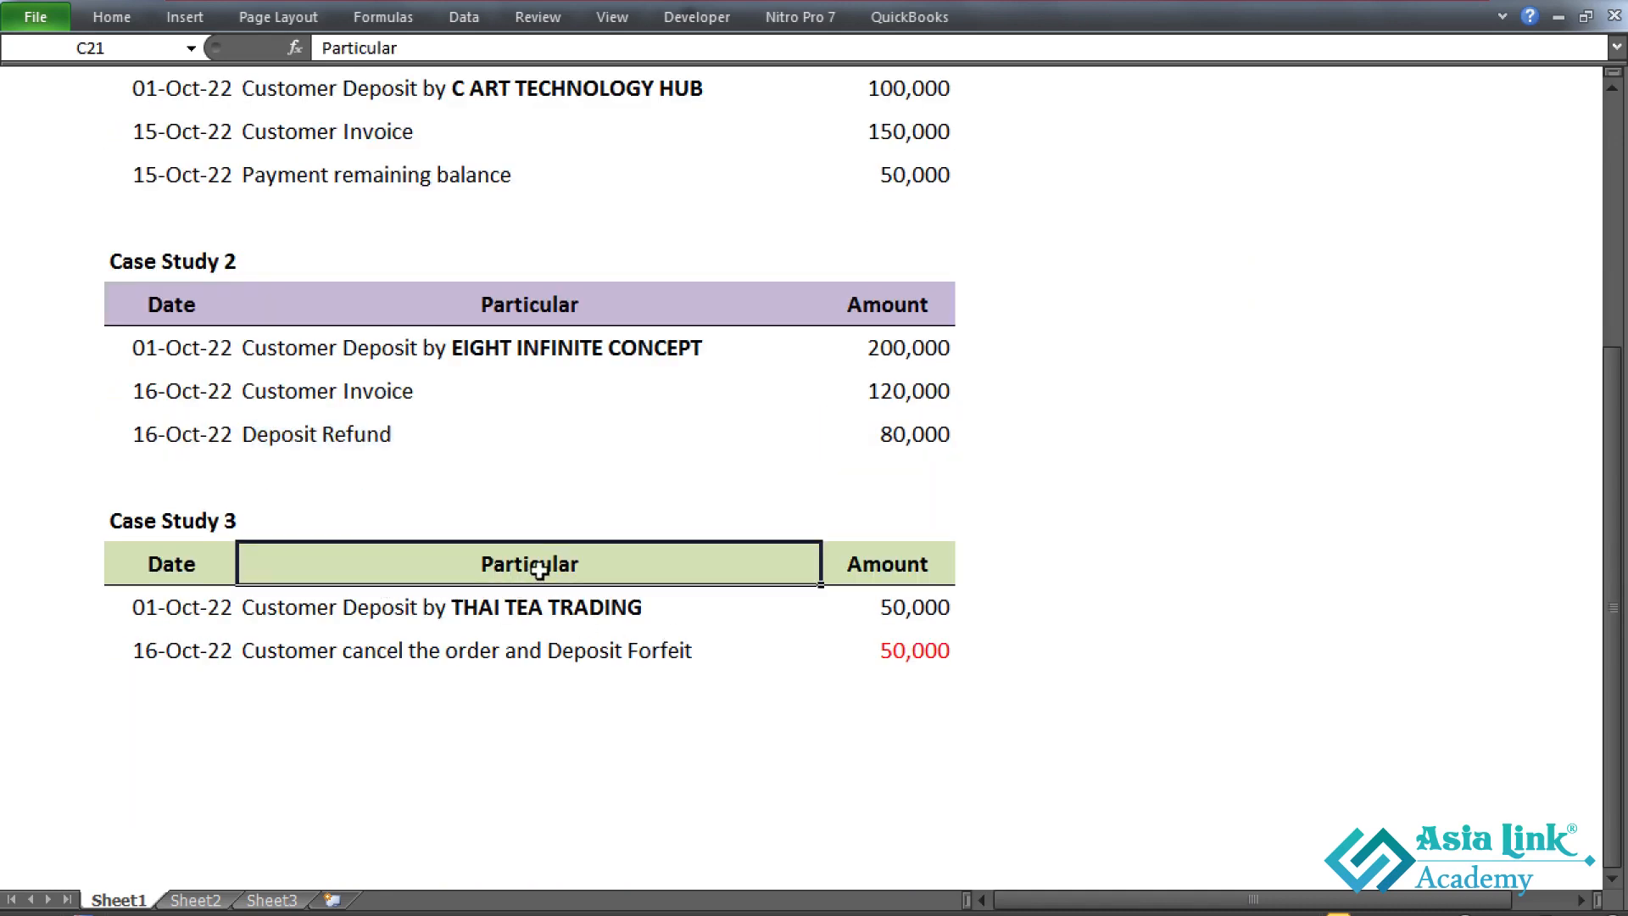
left_click(543, 620)
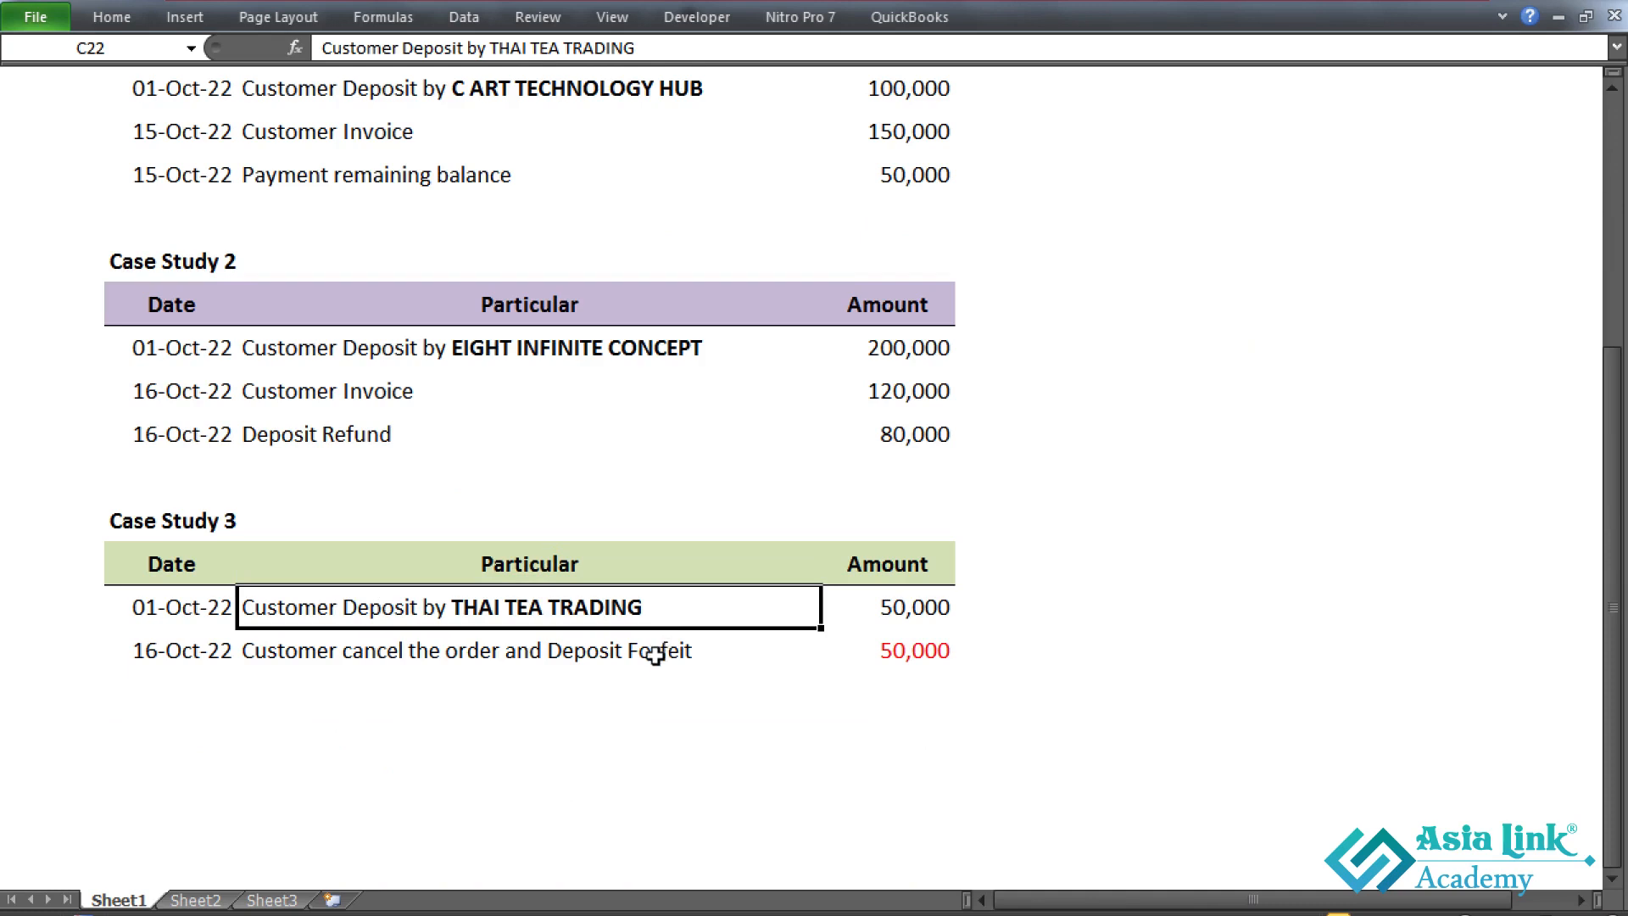
left_click(657, 653)
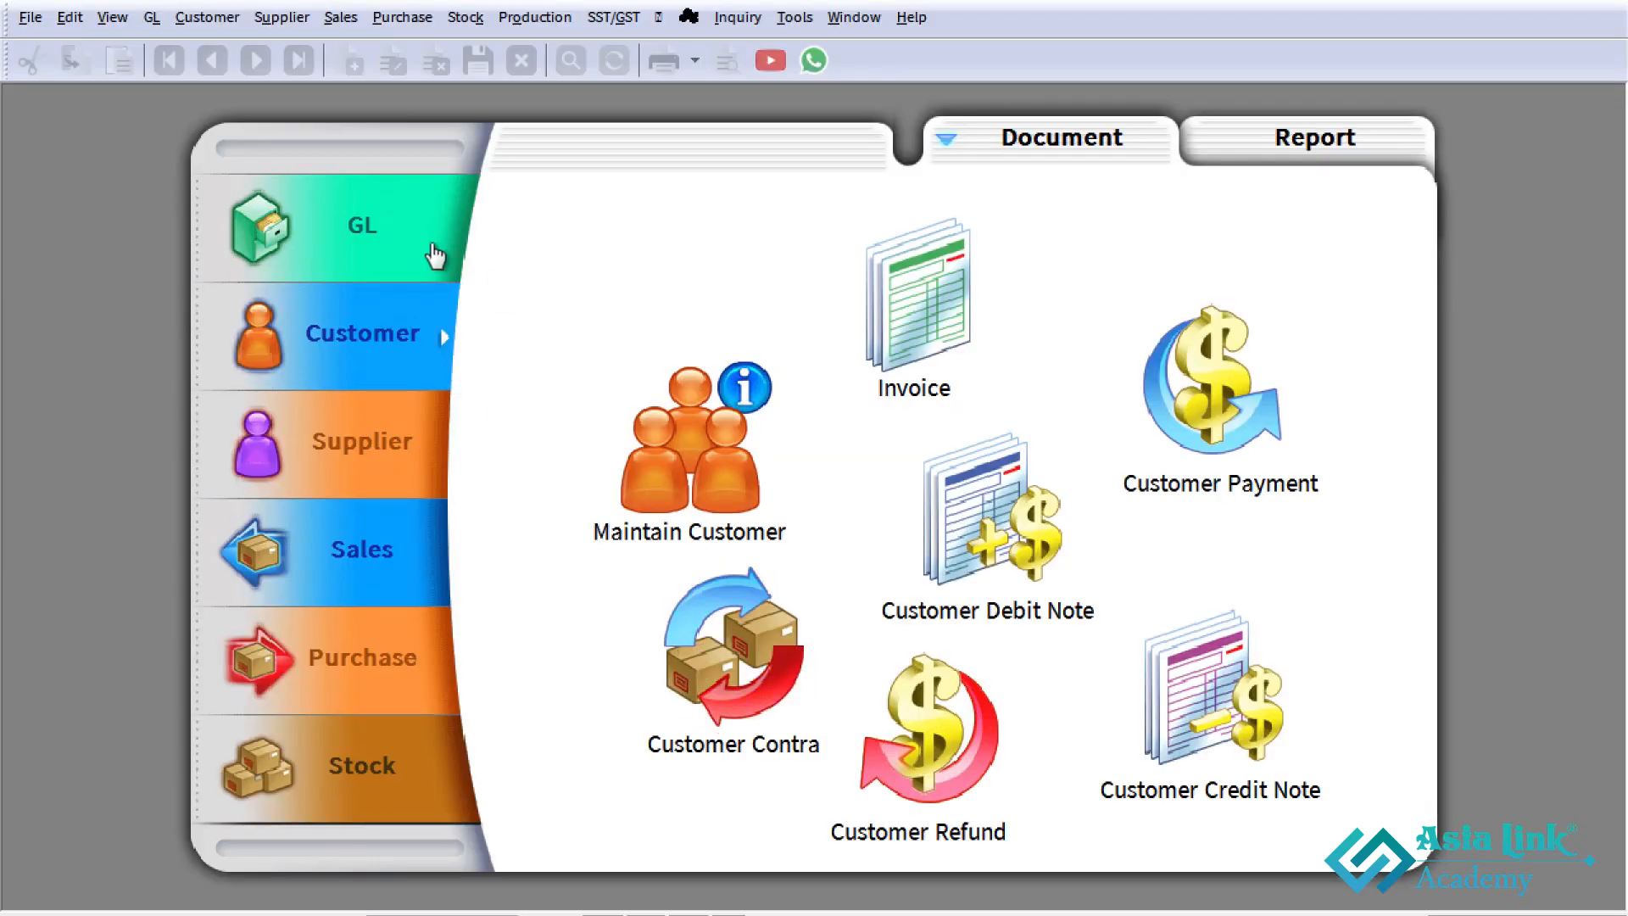
- Create a new customer deposit in SQL Account for THAI TEA TRADING, received in CASH IN HAND
left_click(215, 25)
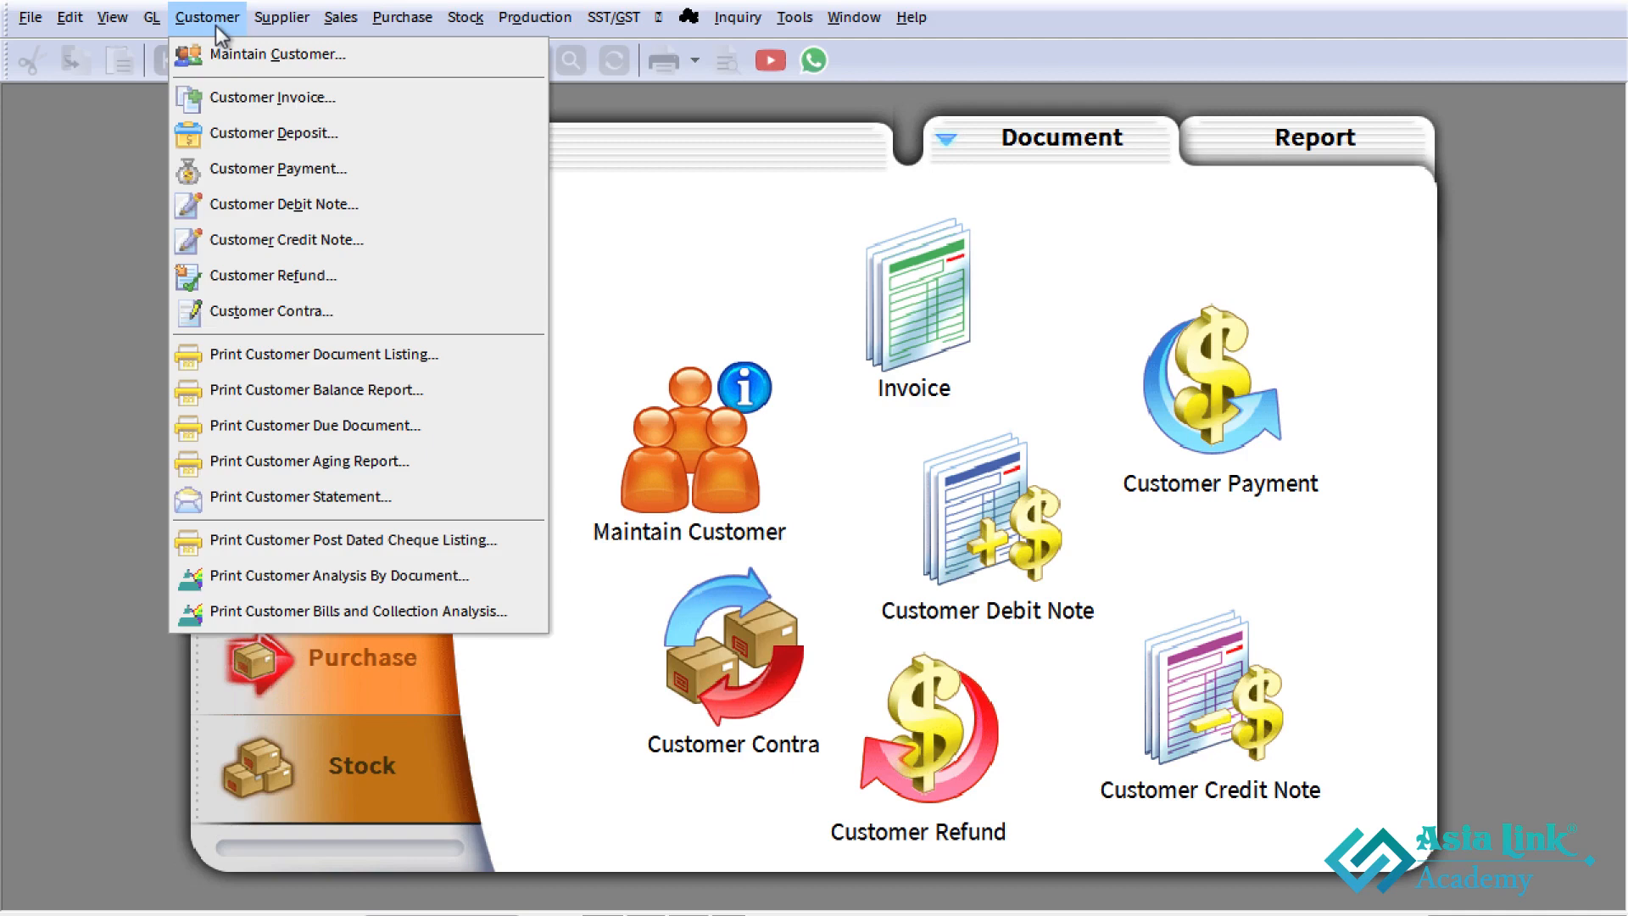
left_click(261, 134)
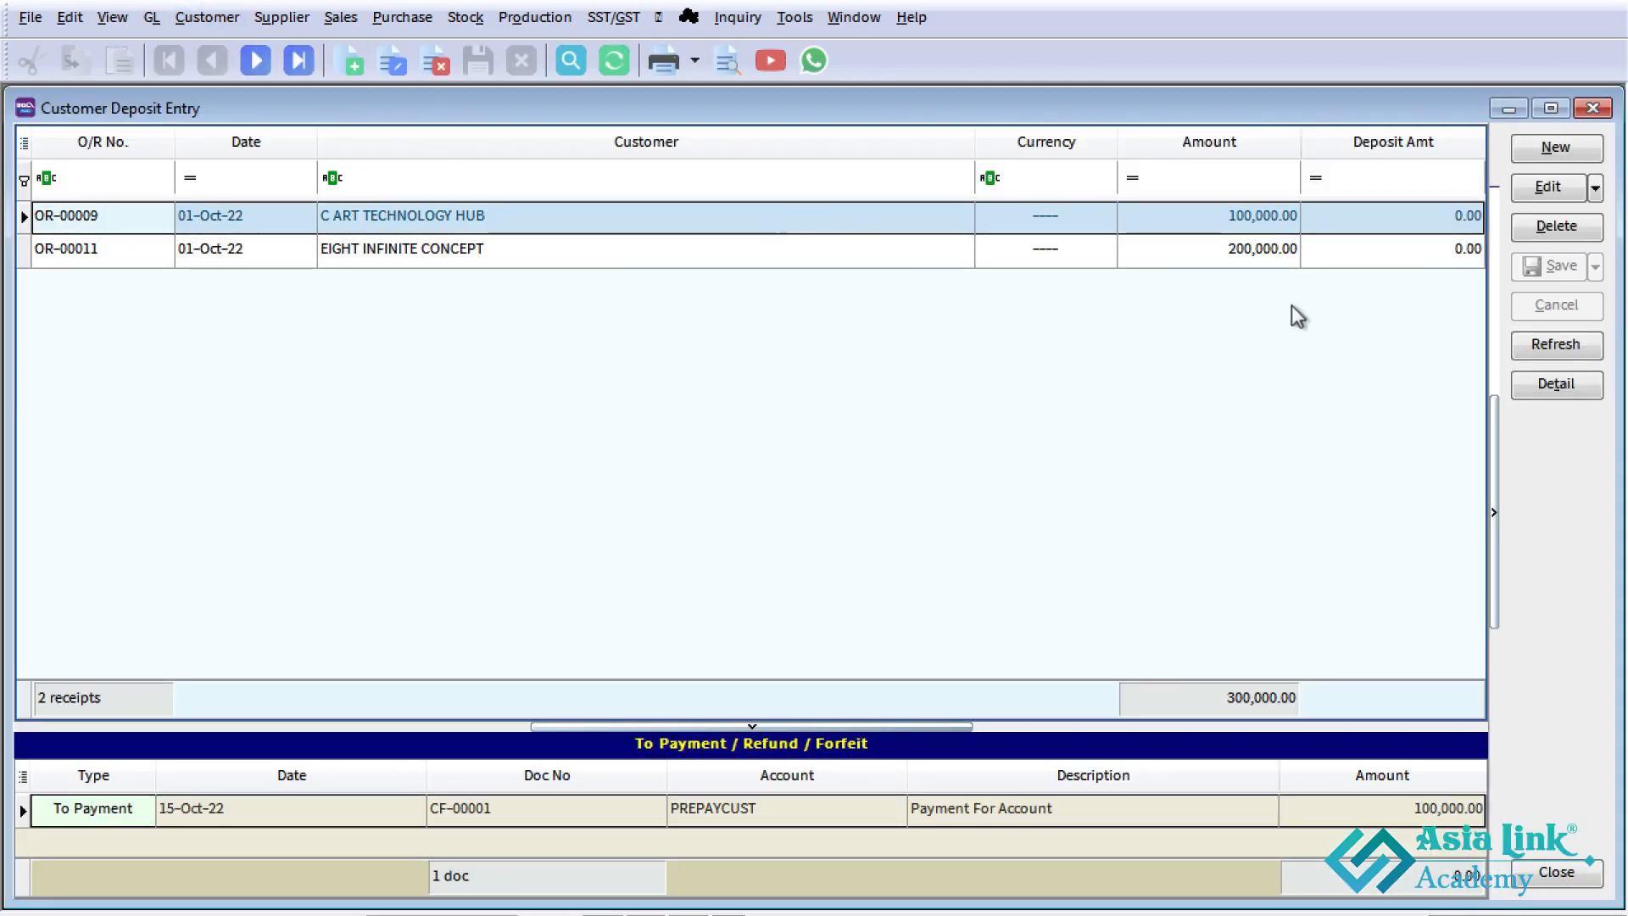
left_click(1552, 152)
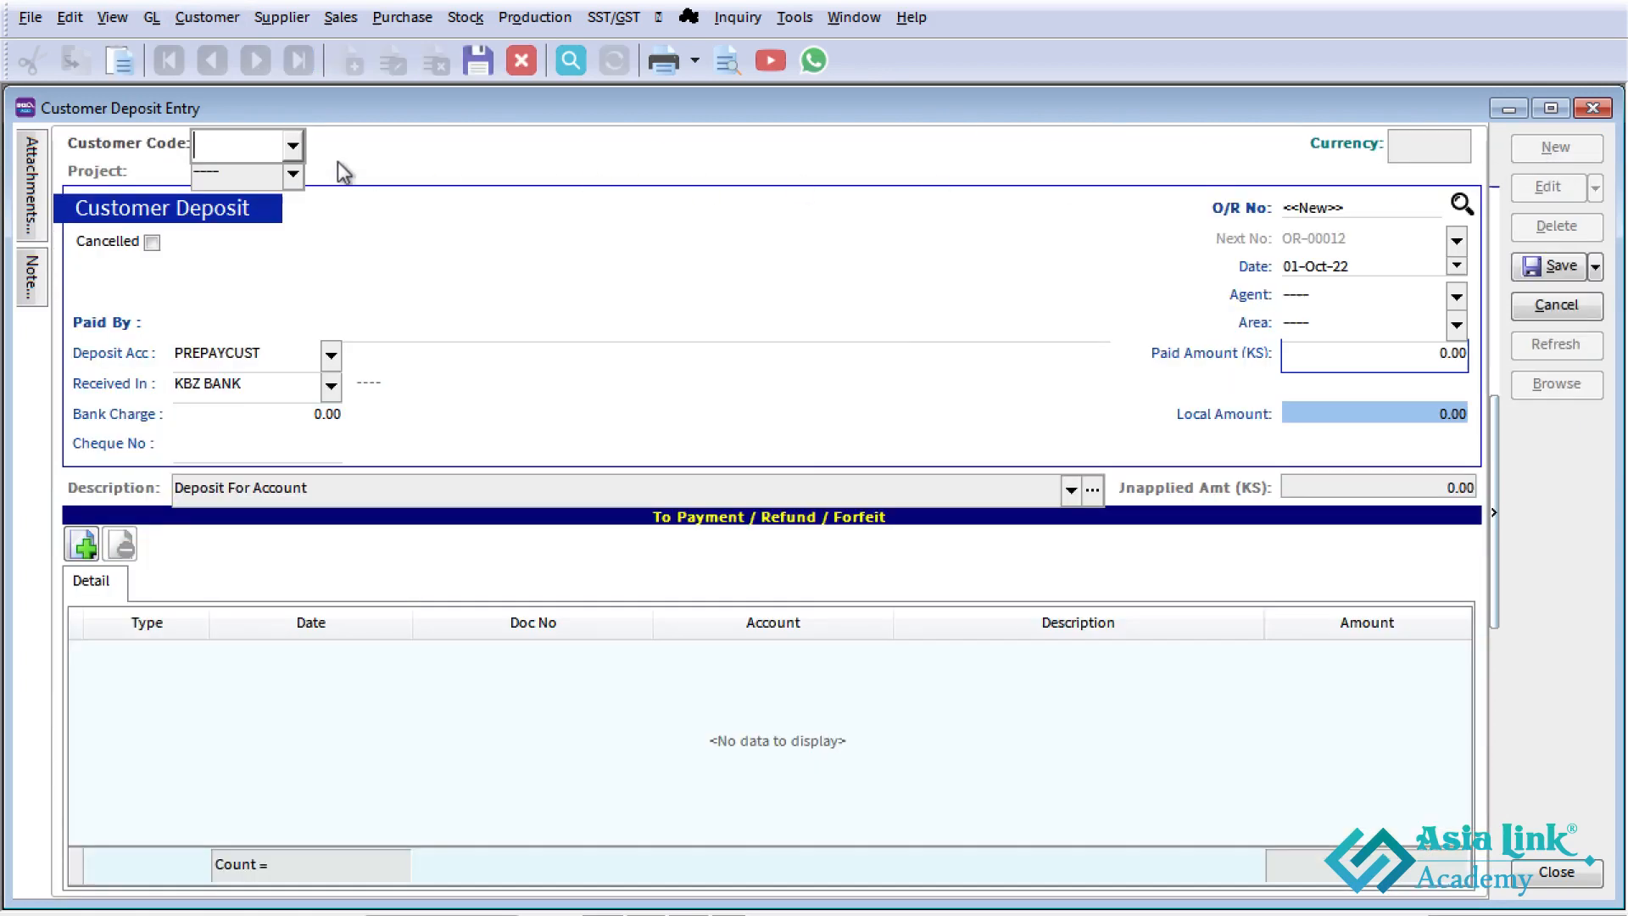
left_click(292, 146)
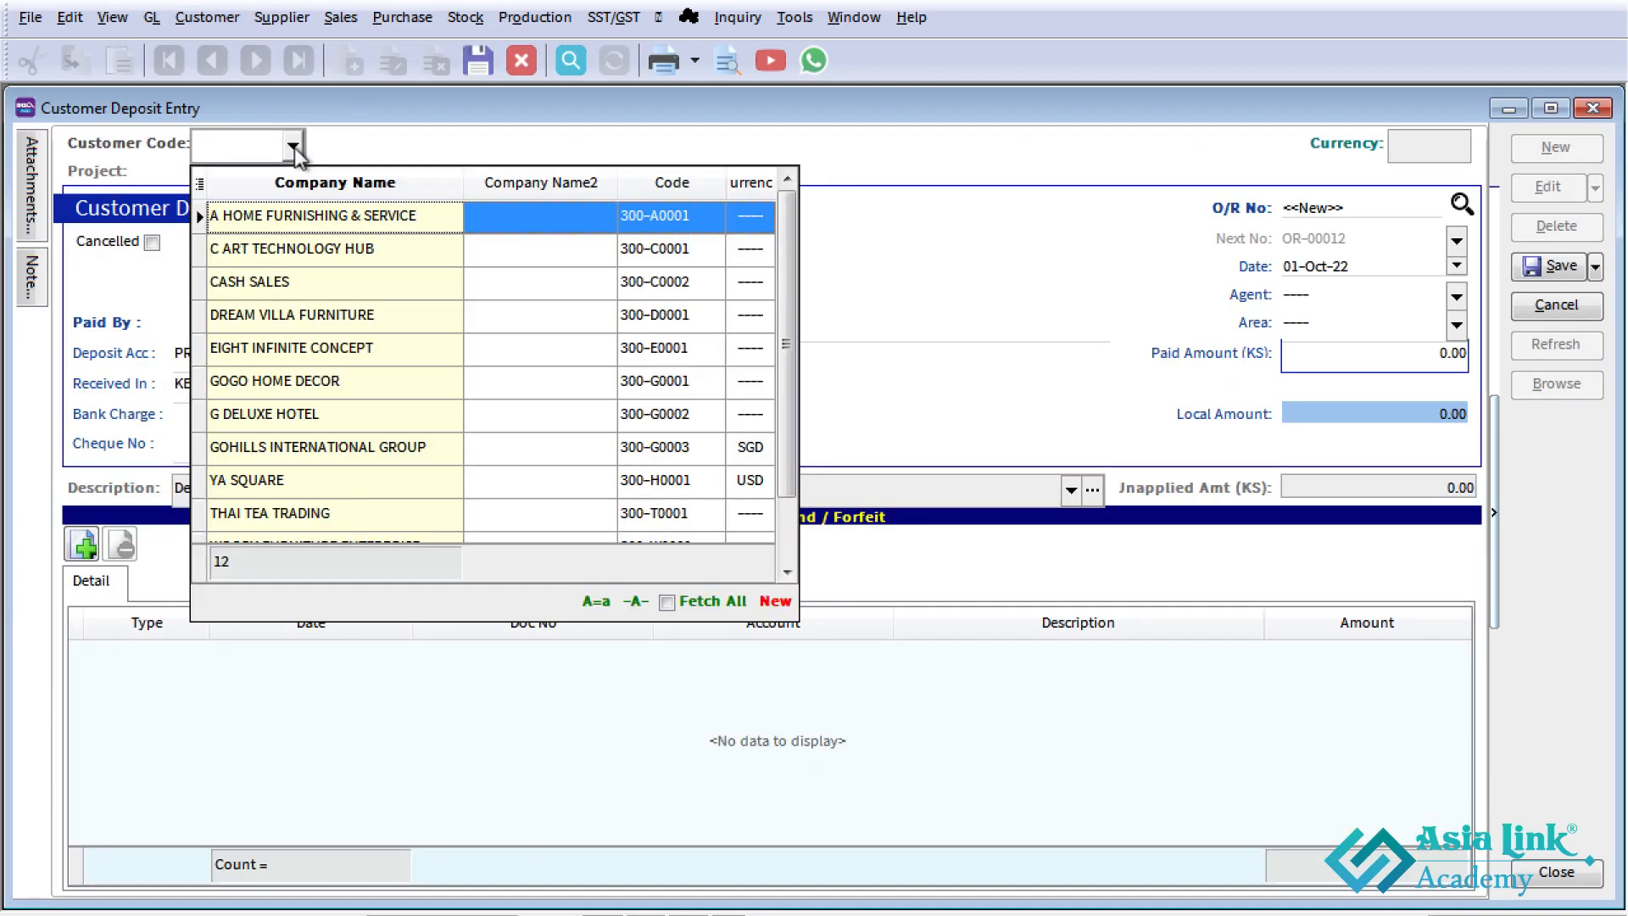
left_click(329, 517)
left_click(330, 387)
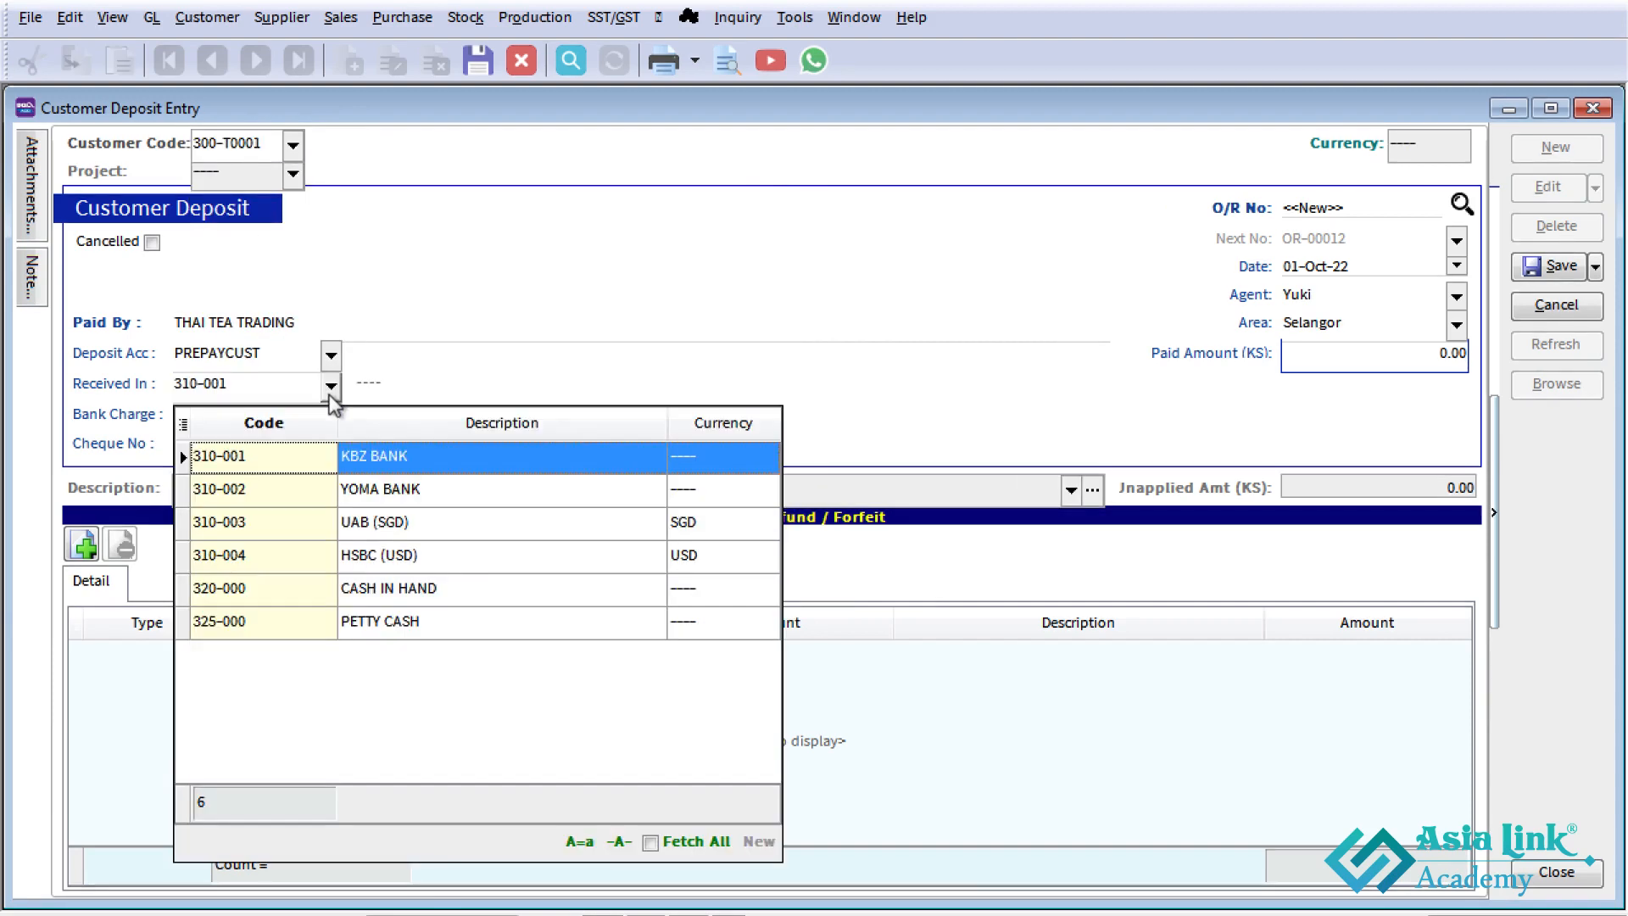
left_click(373, 591)
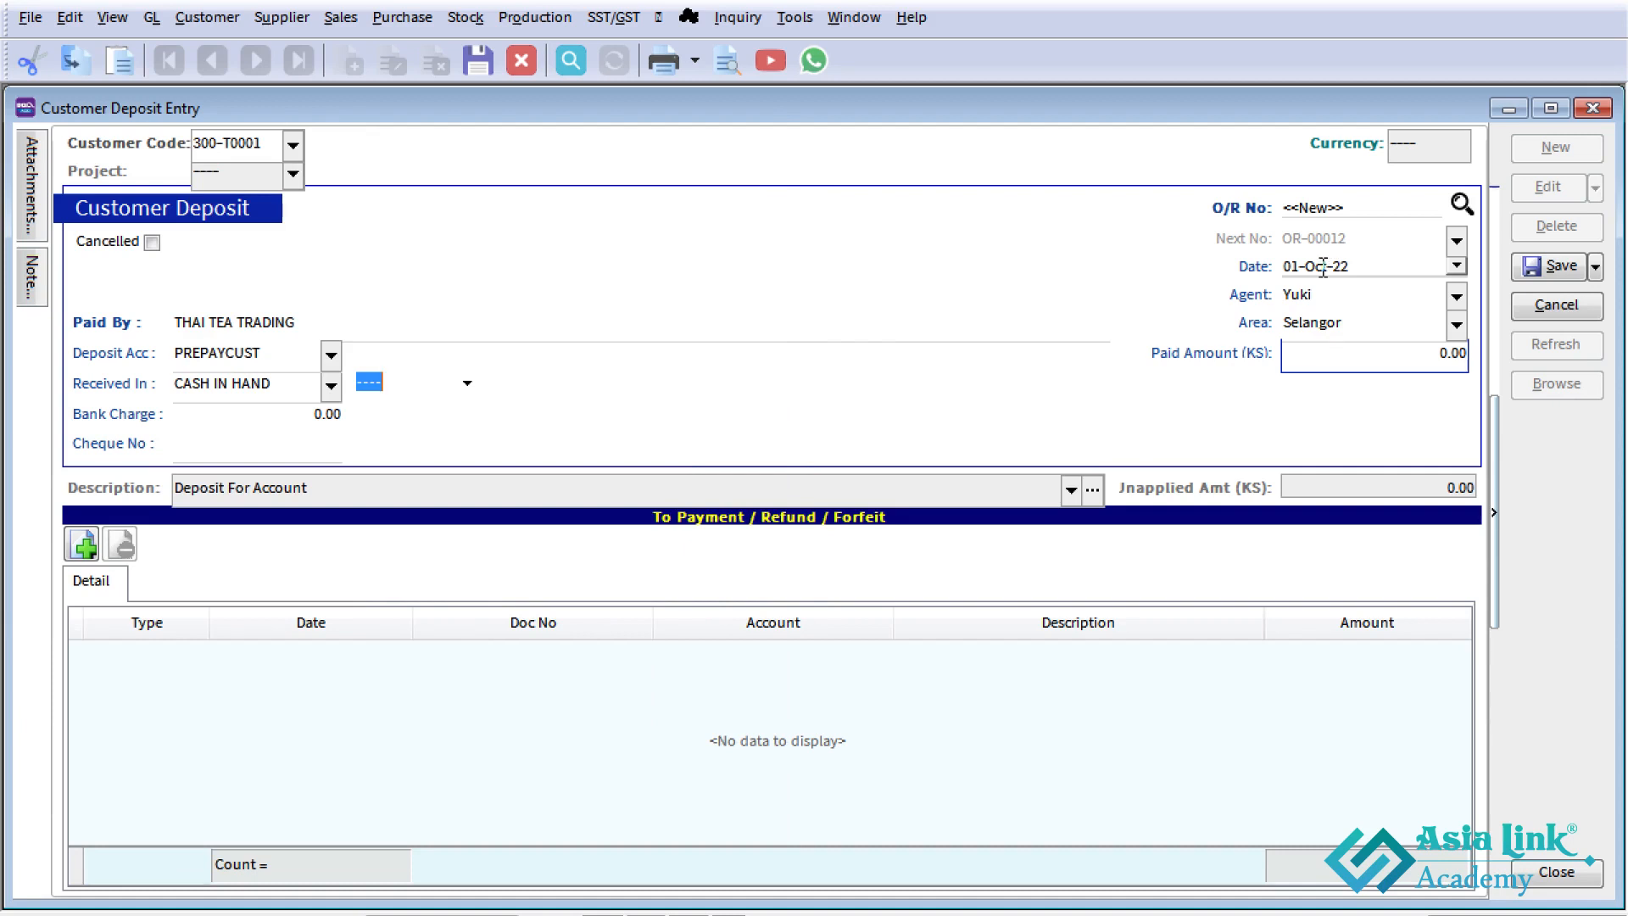
- Set the deposit's paid amount to 50,000 and save the entry
left_click(1347, 350)
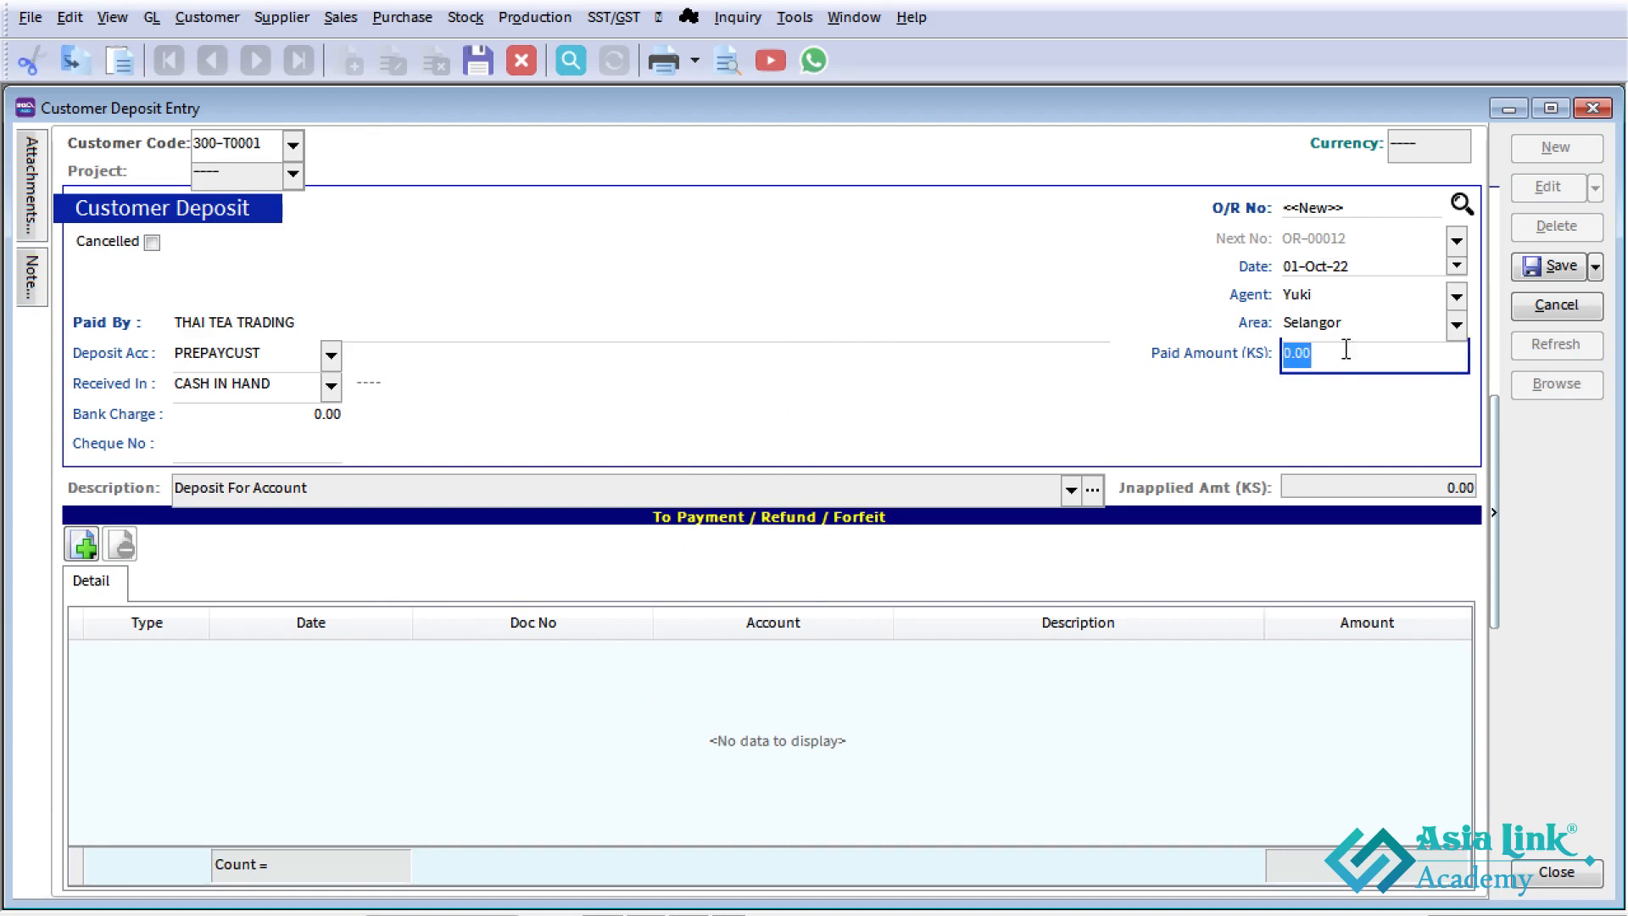
type("50000")
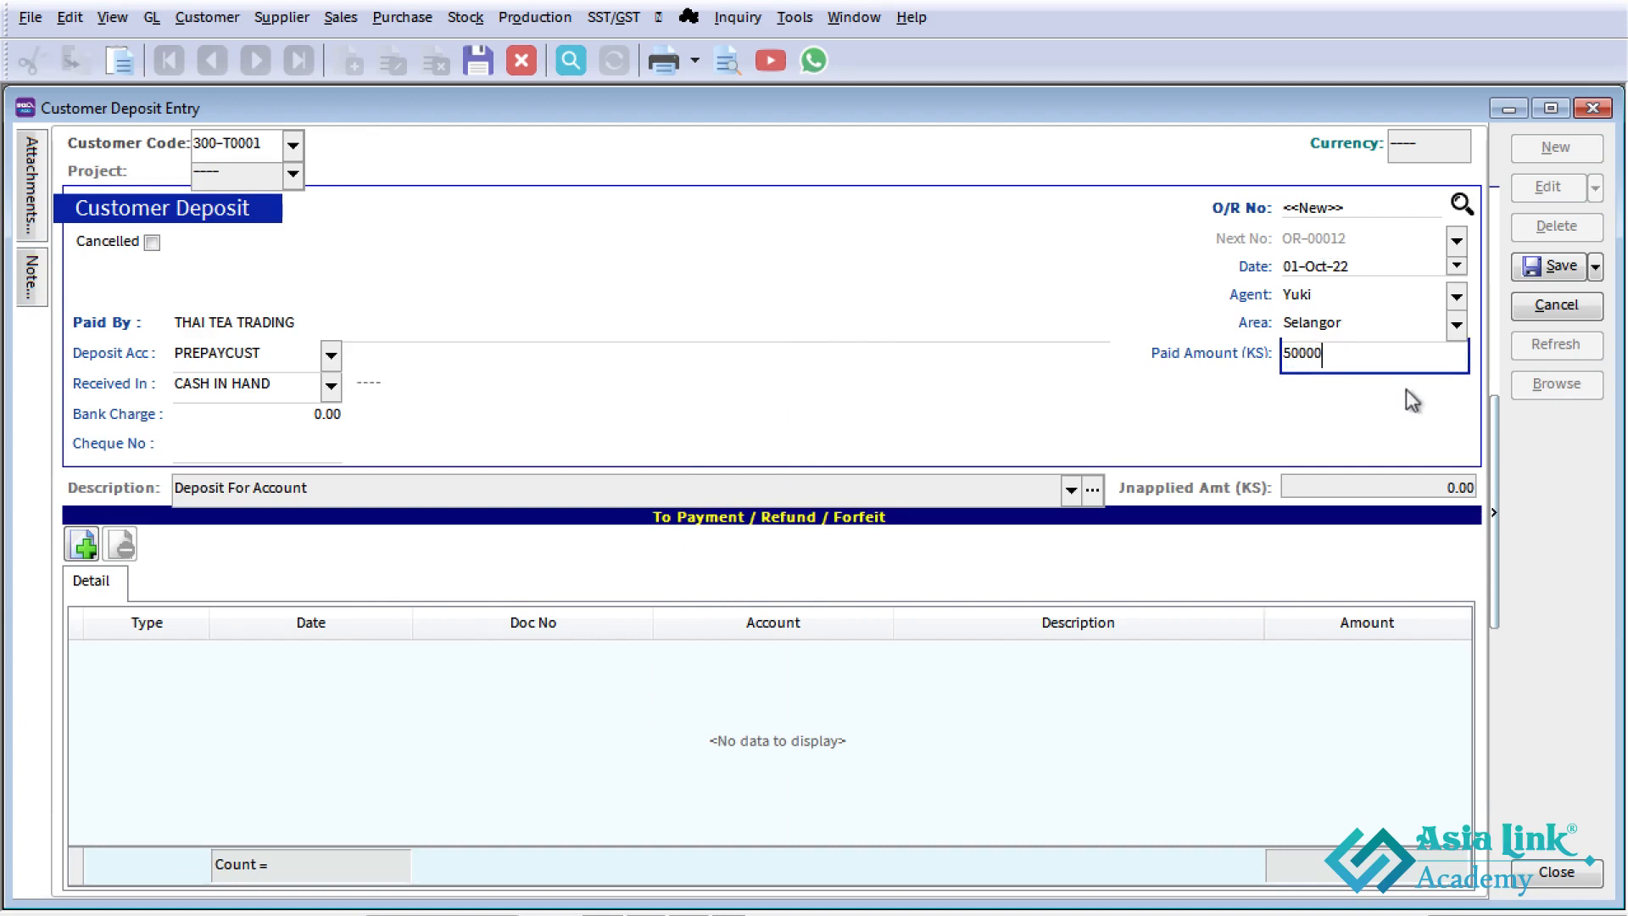
key("Tab")
left_click(1554, 268)
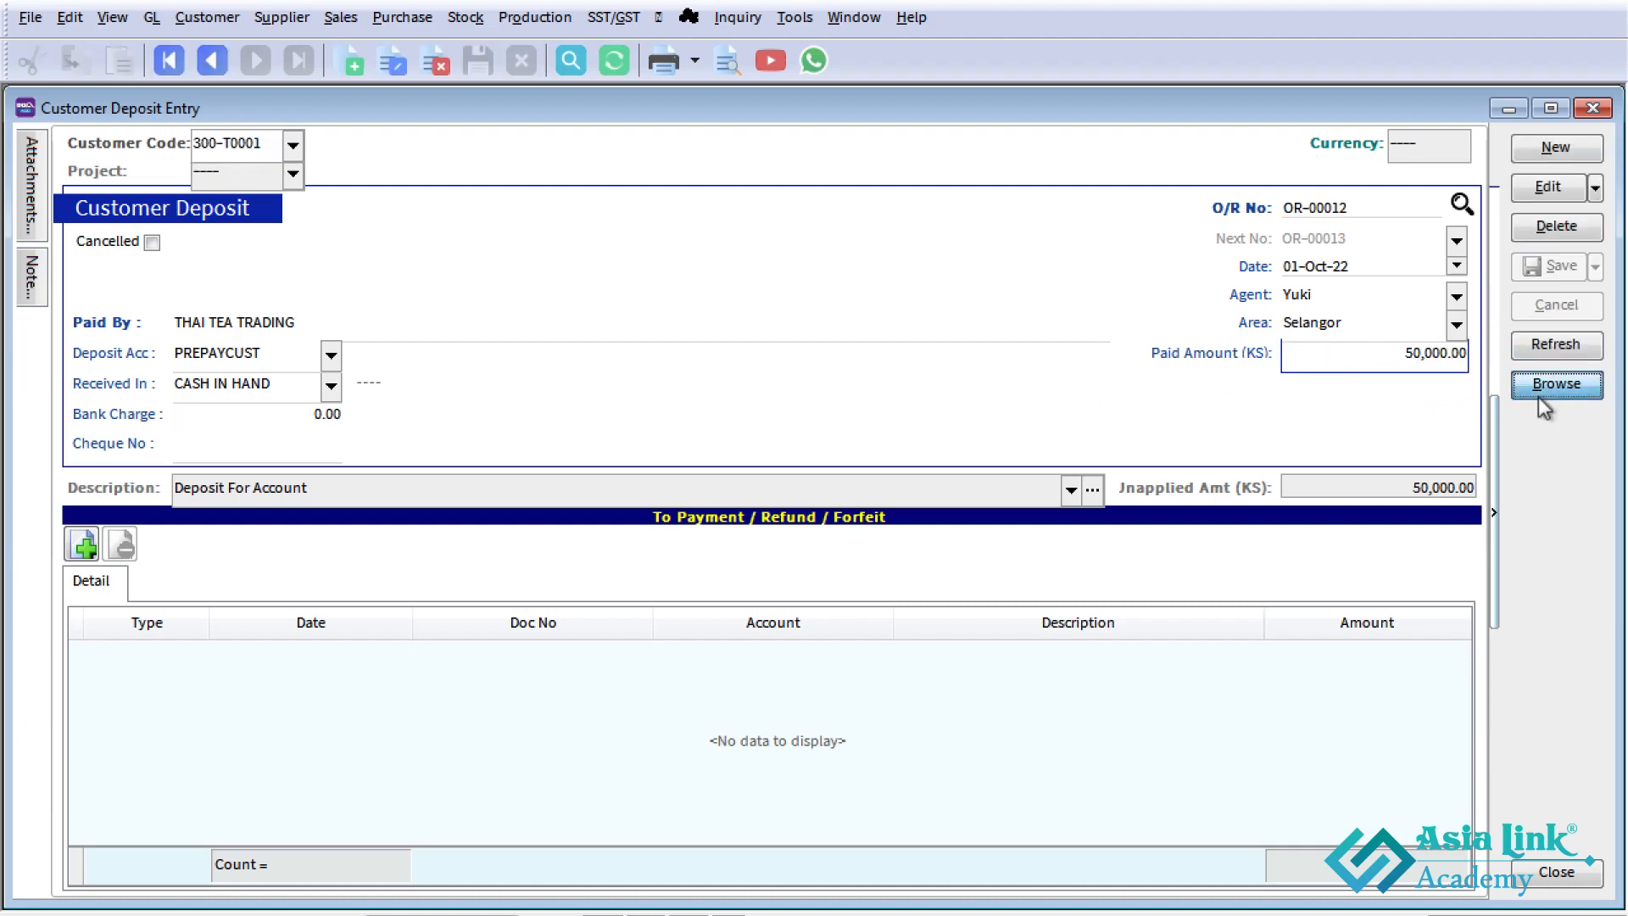
- Return to the deposit list, open THAI TEA TRADING's deposit, and start a deposit forfeit for it
left_click(1555, 384)
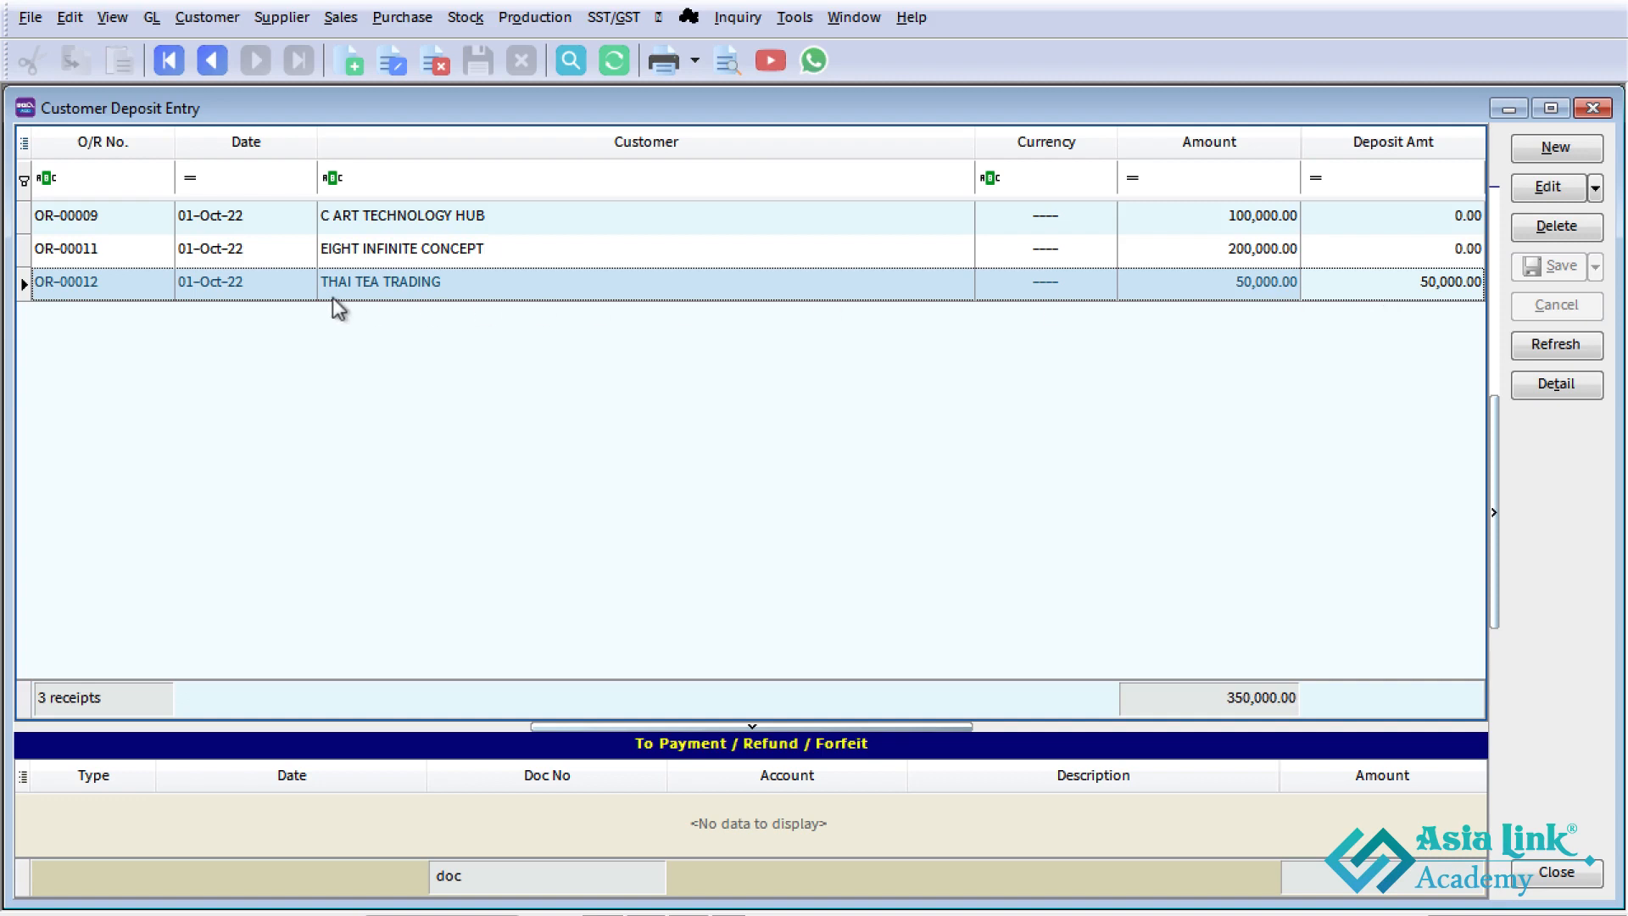
left_click(1437, 293)
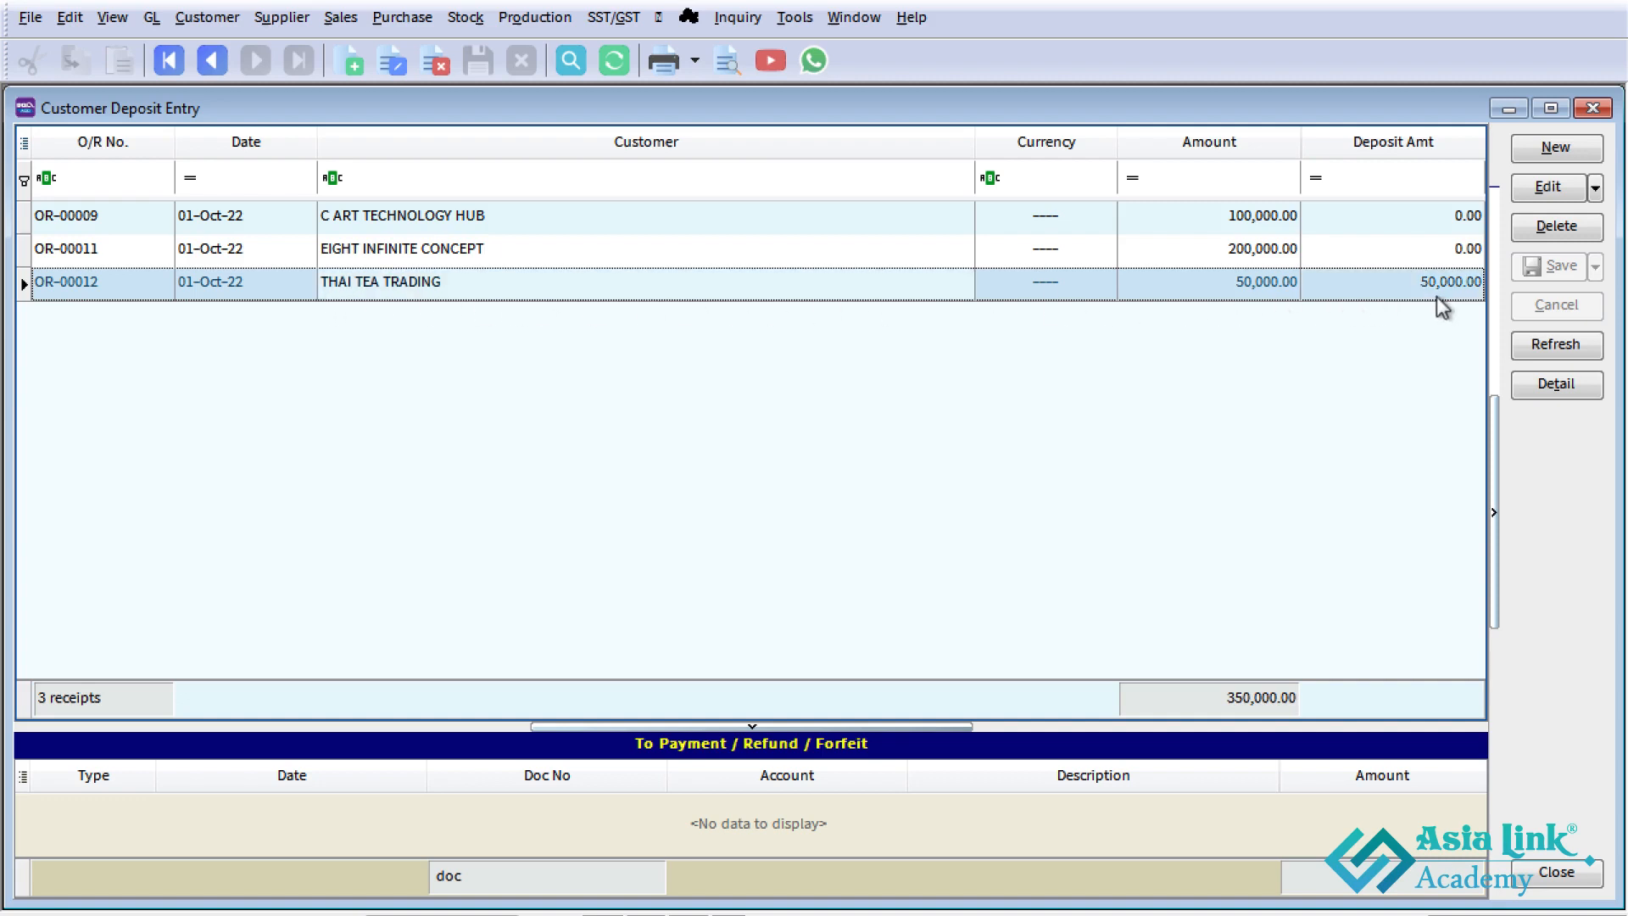
double_click(1433, 284)
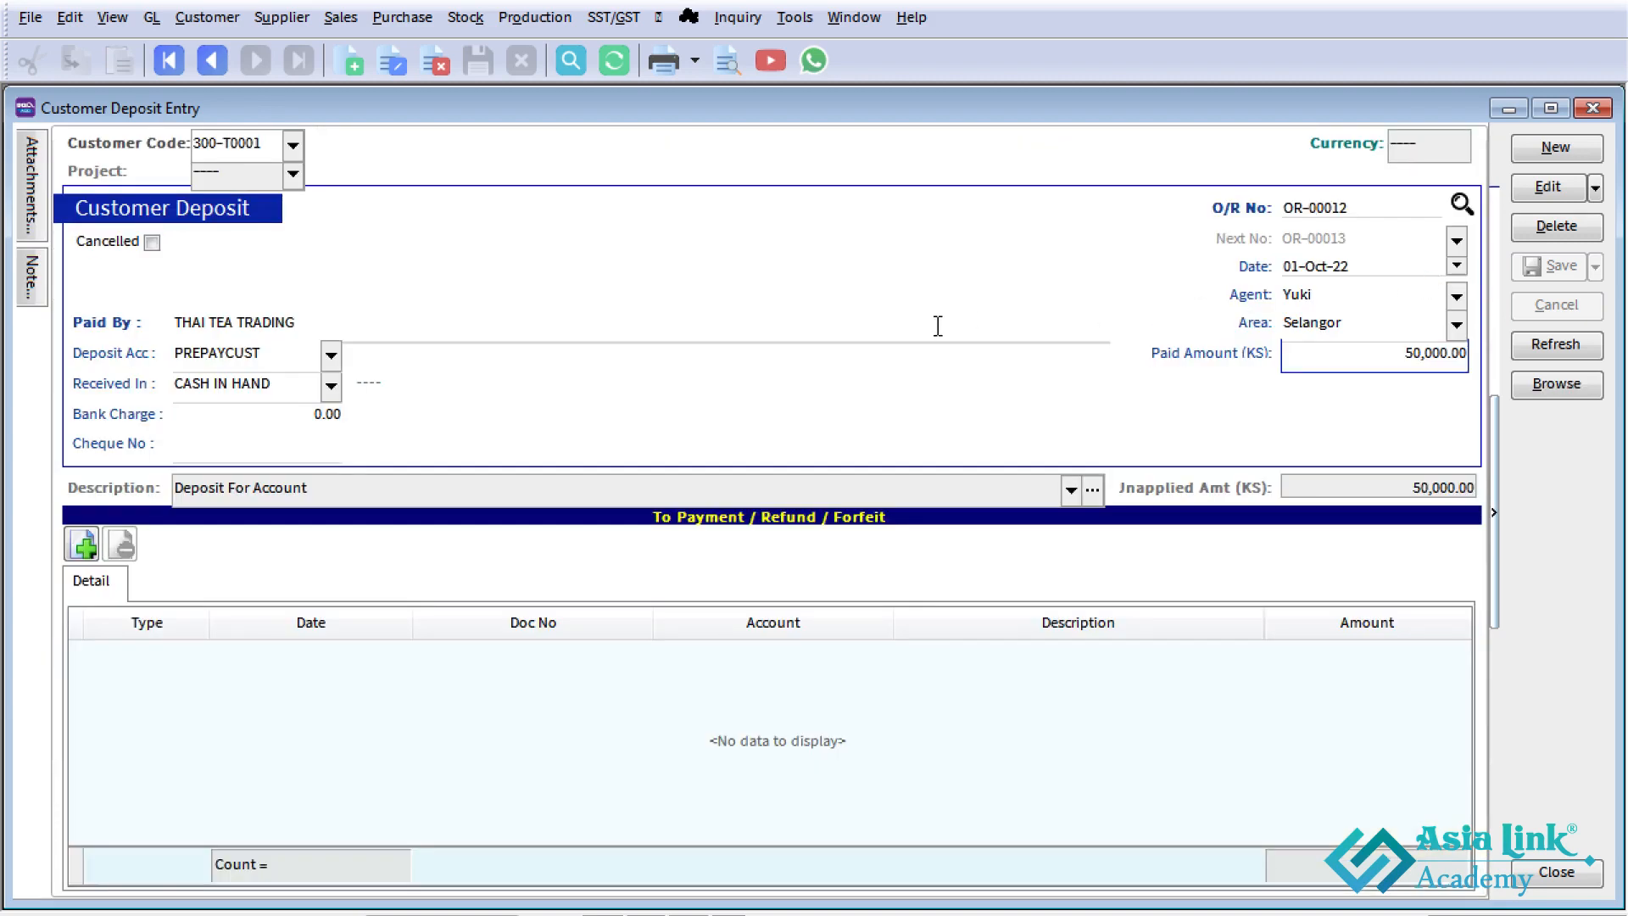
left_click(85, 546)
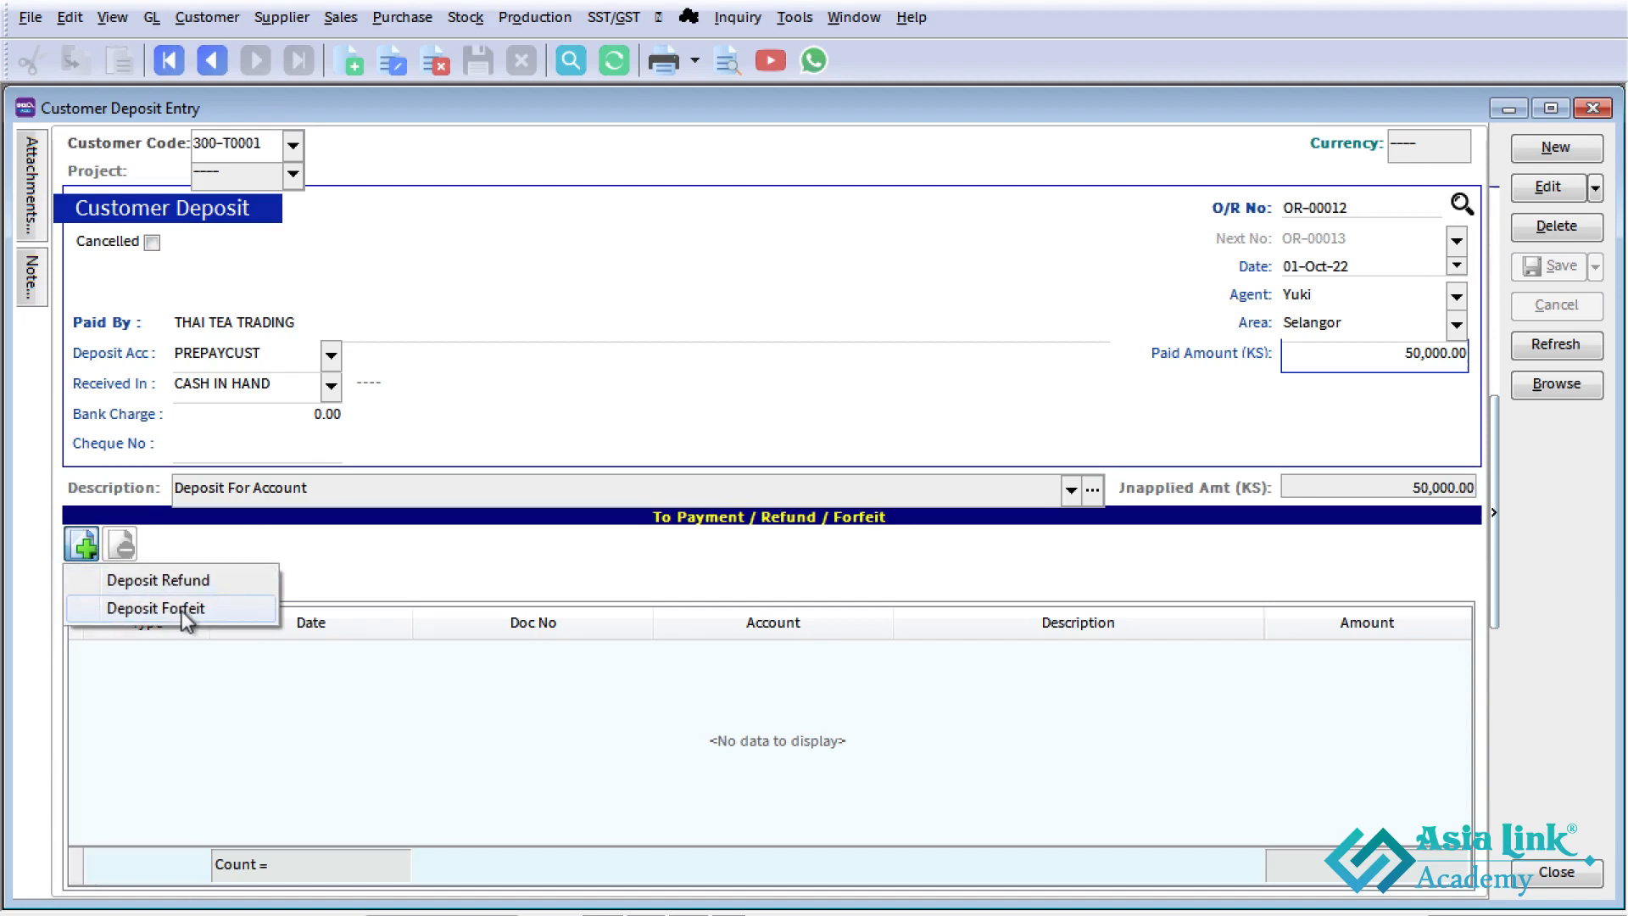
left_click(210, 611)
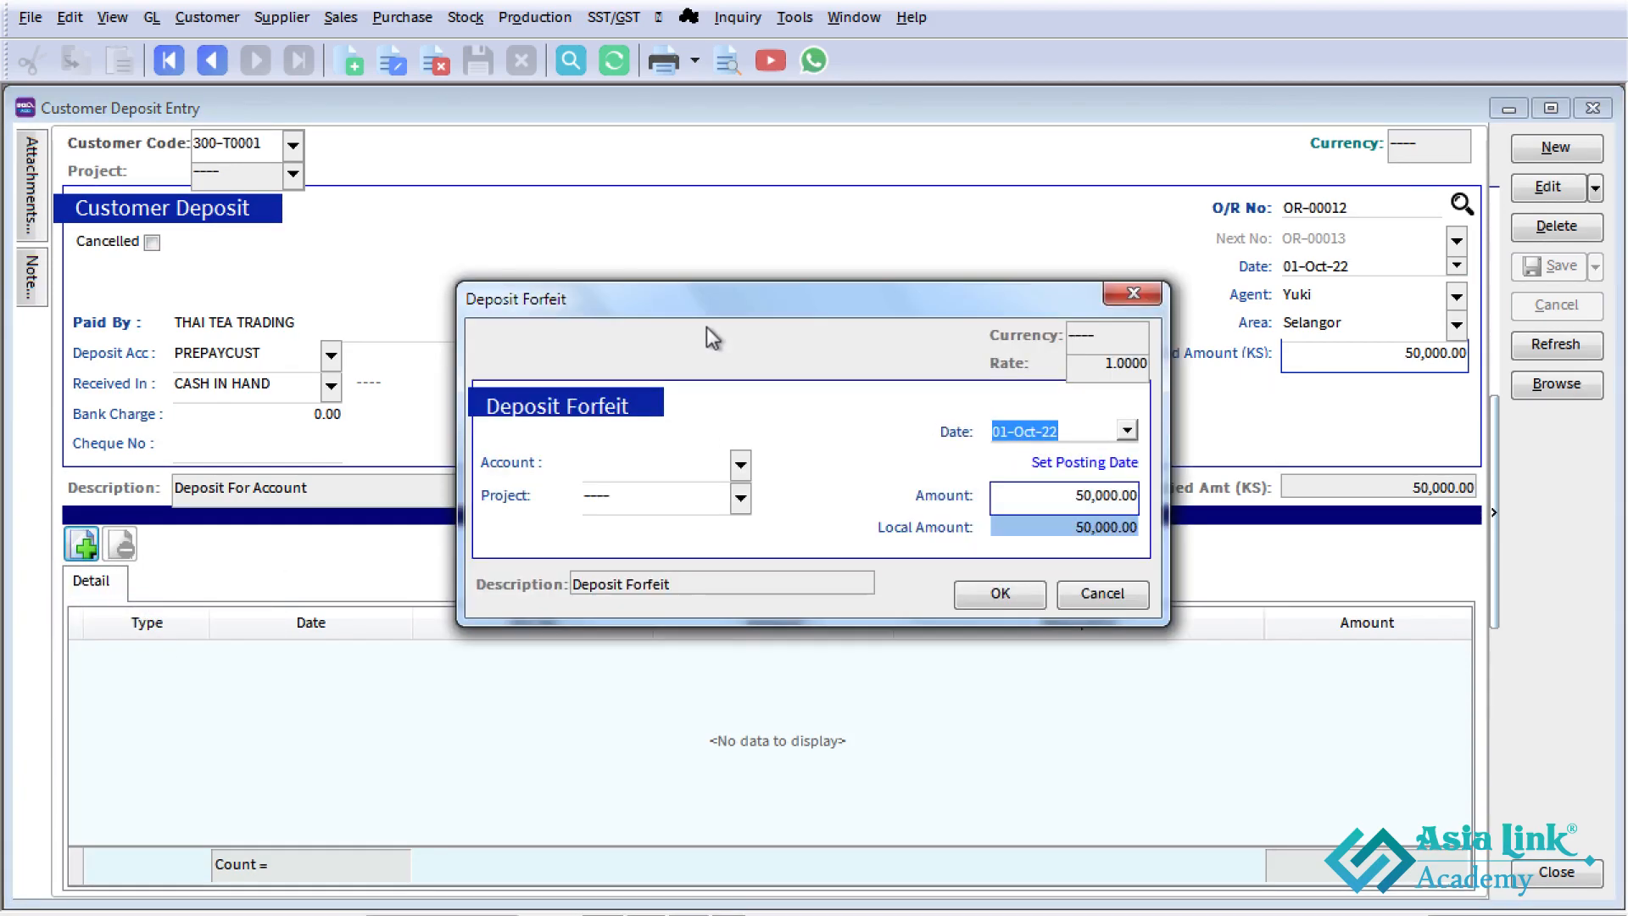
- Date the deposit forfeit 16-Oct-22, post it to the forfeit income account 530-999, and confirm it
left_click(1003, 431)
type("16")
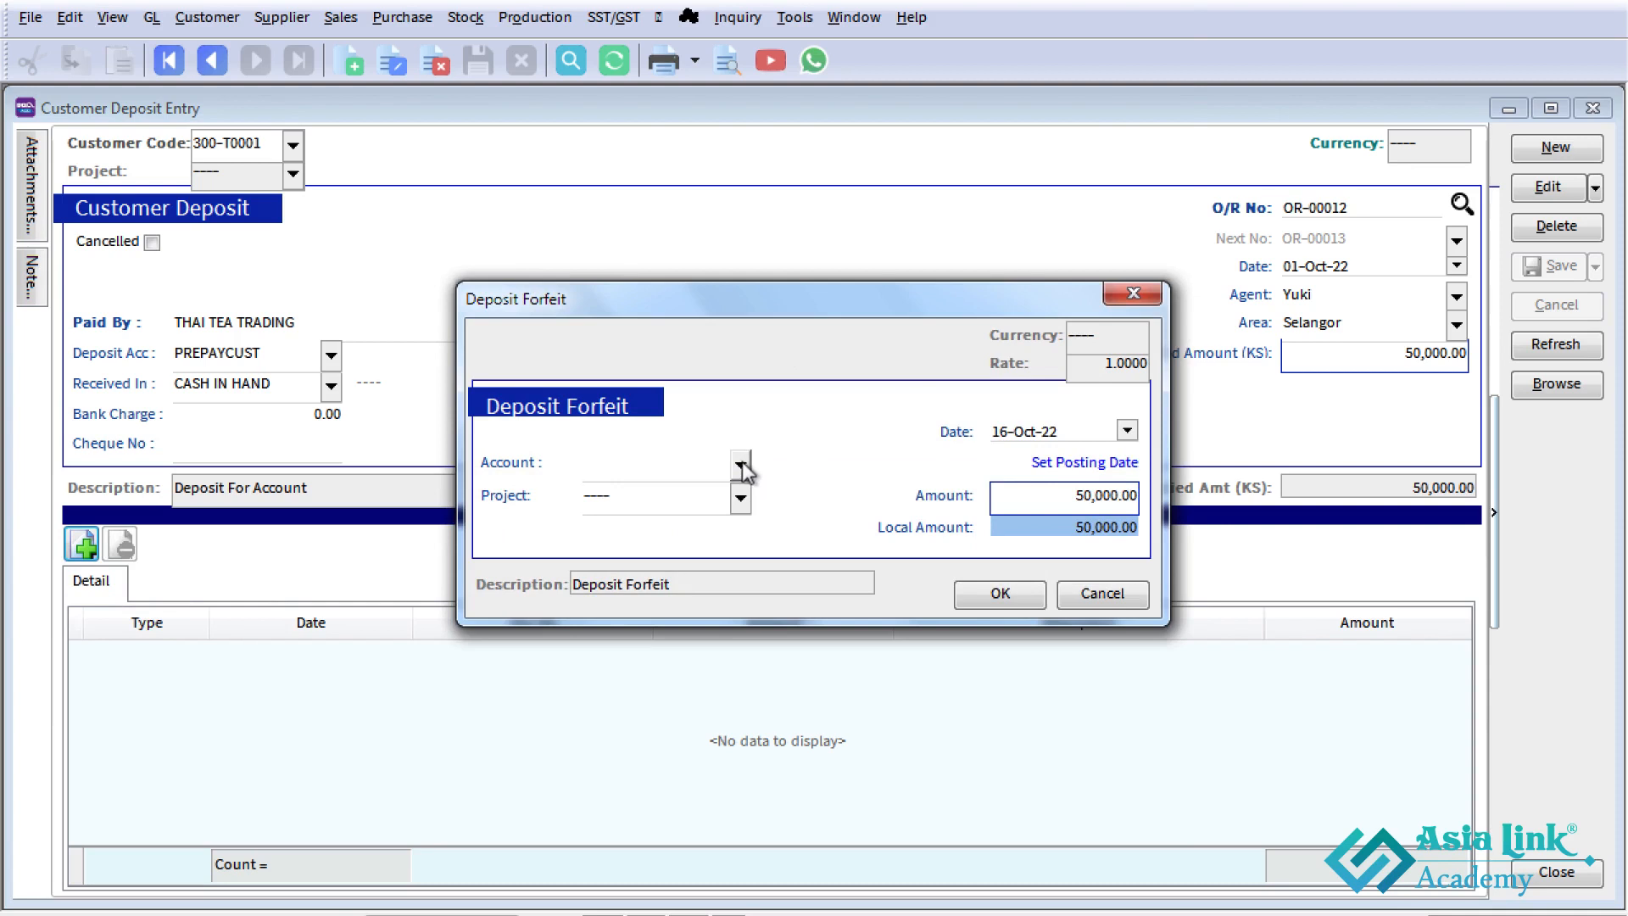
left_click(740, 465)
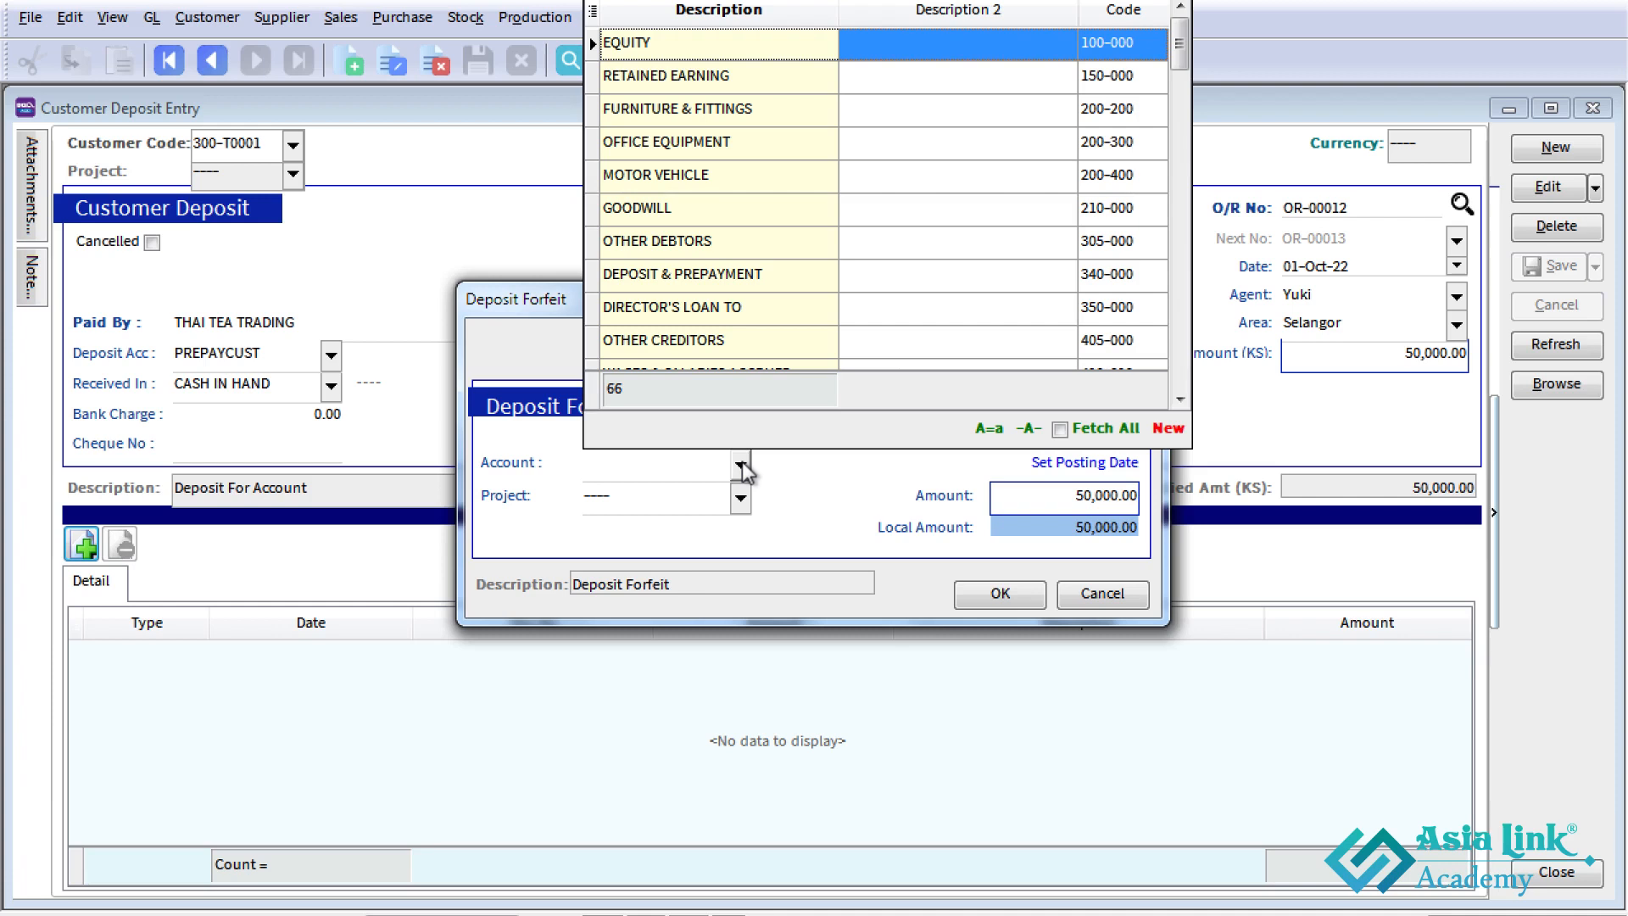
type("for")
key("Down")
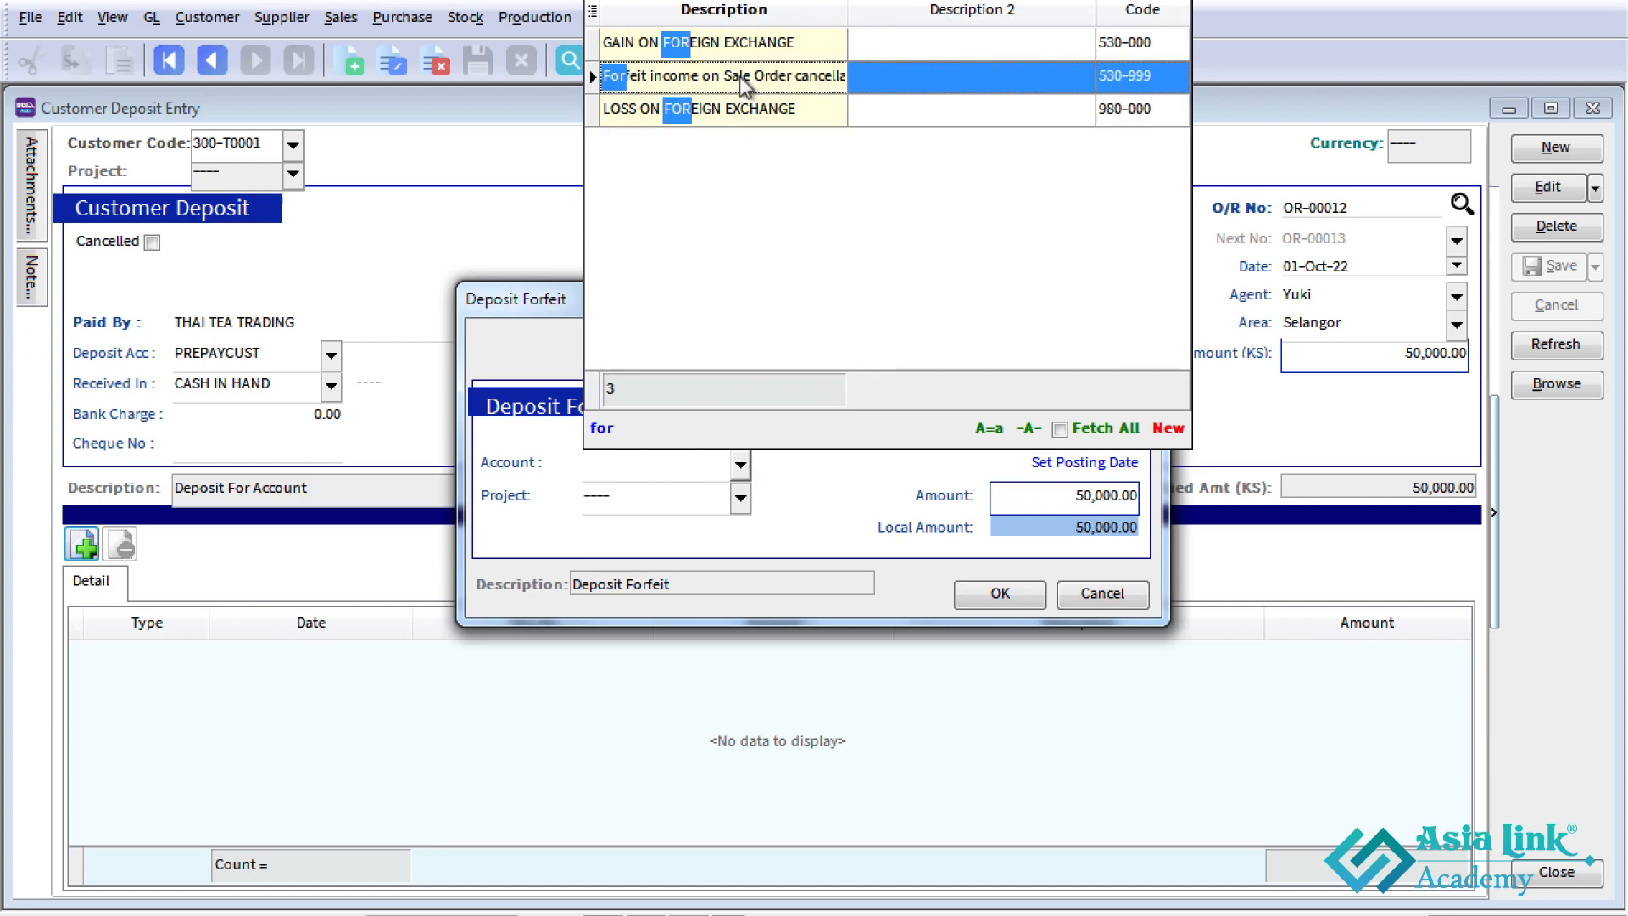
left_click(877, 75)
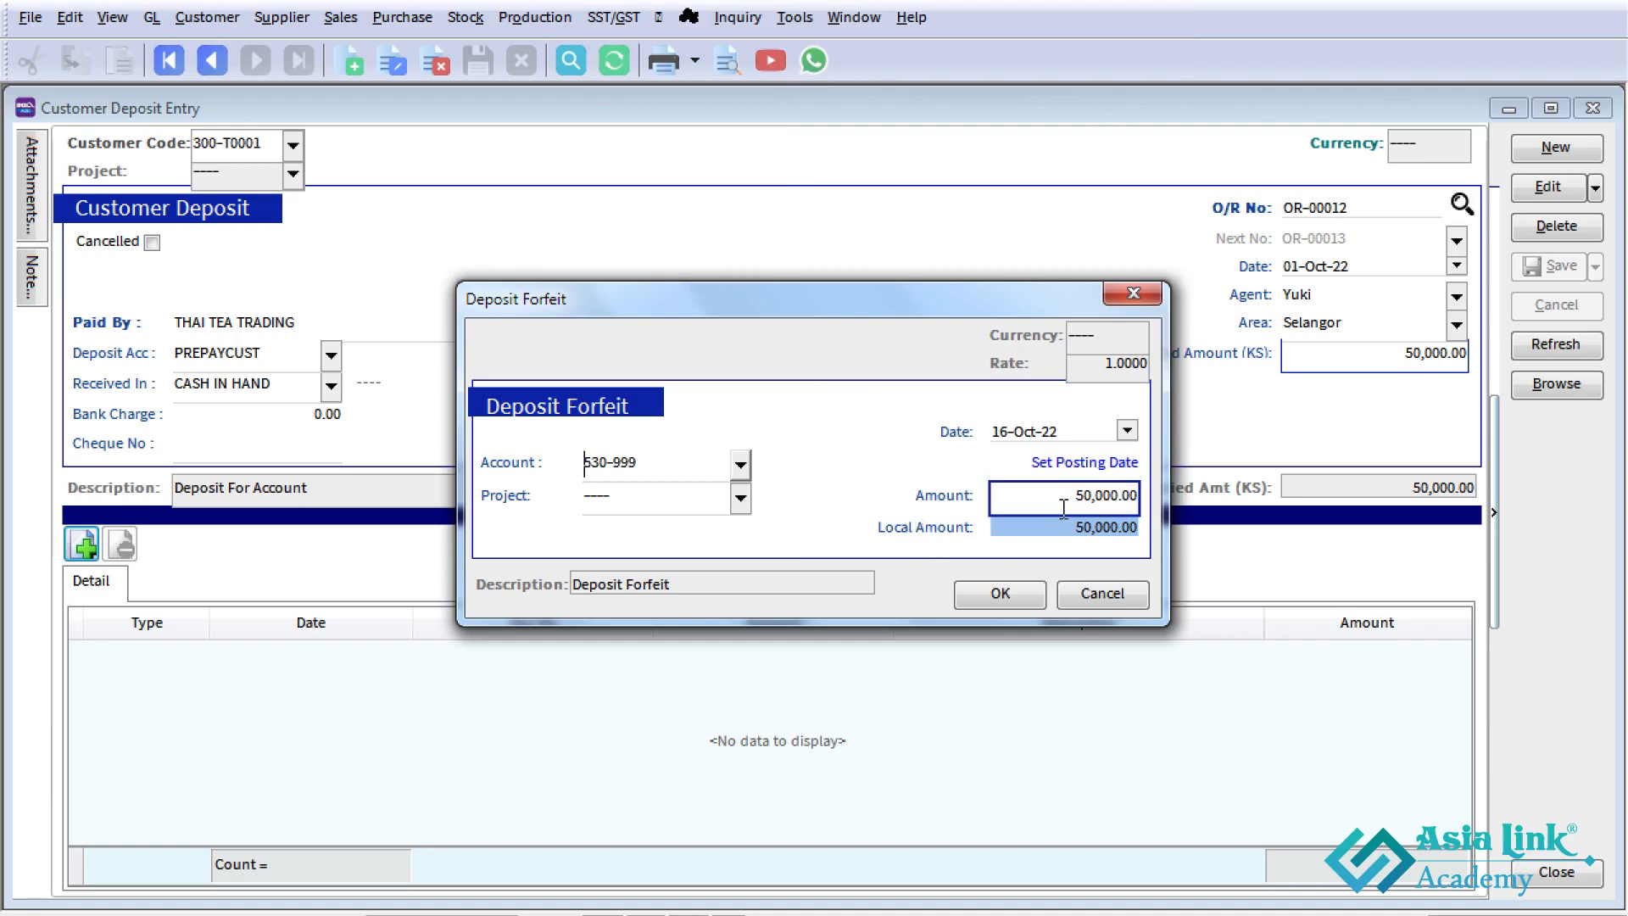
left_click(1023, 600)
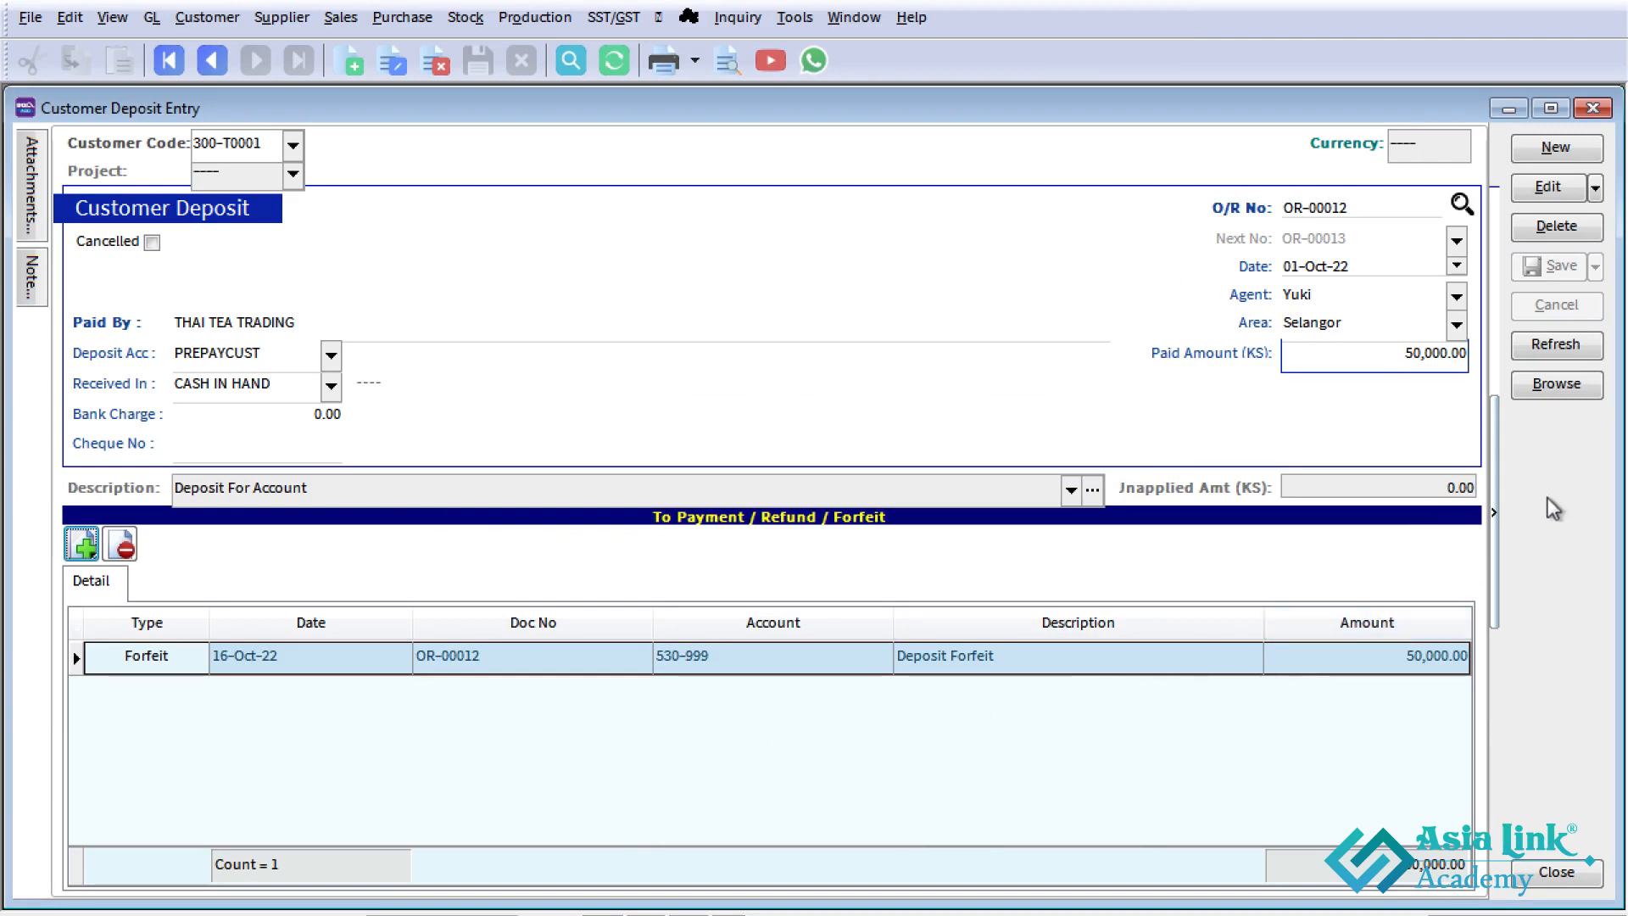
- Review THAI TEA TRADING's deposit and its forfeit line in the deposit list
left_click(1553, 390)
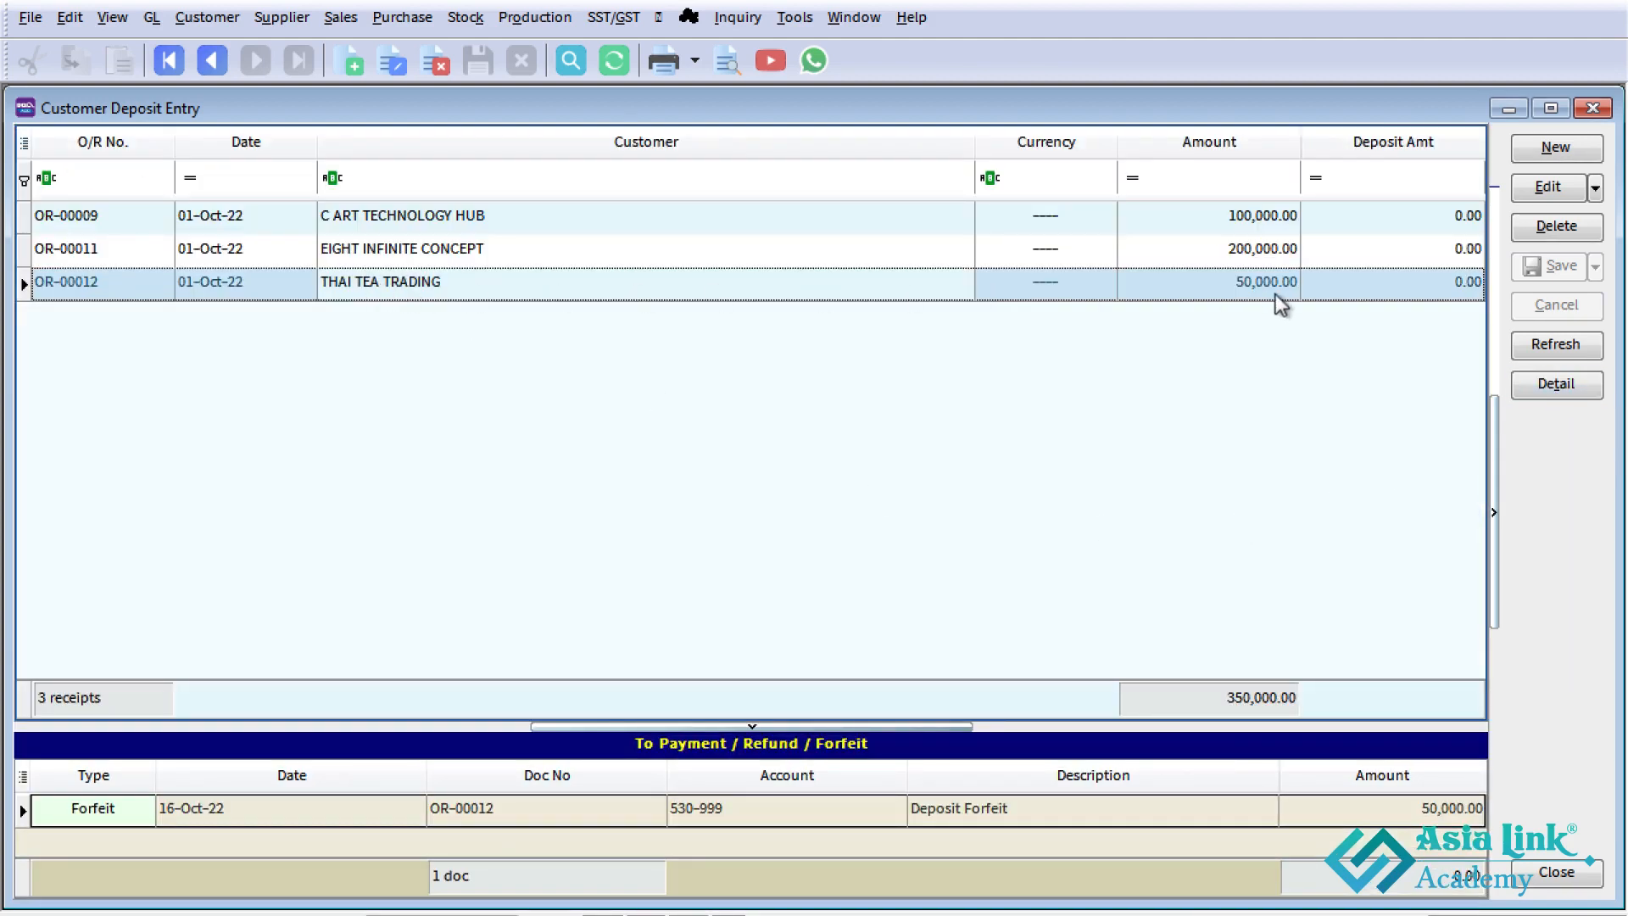
left_click(1186, 813)
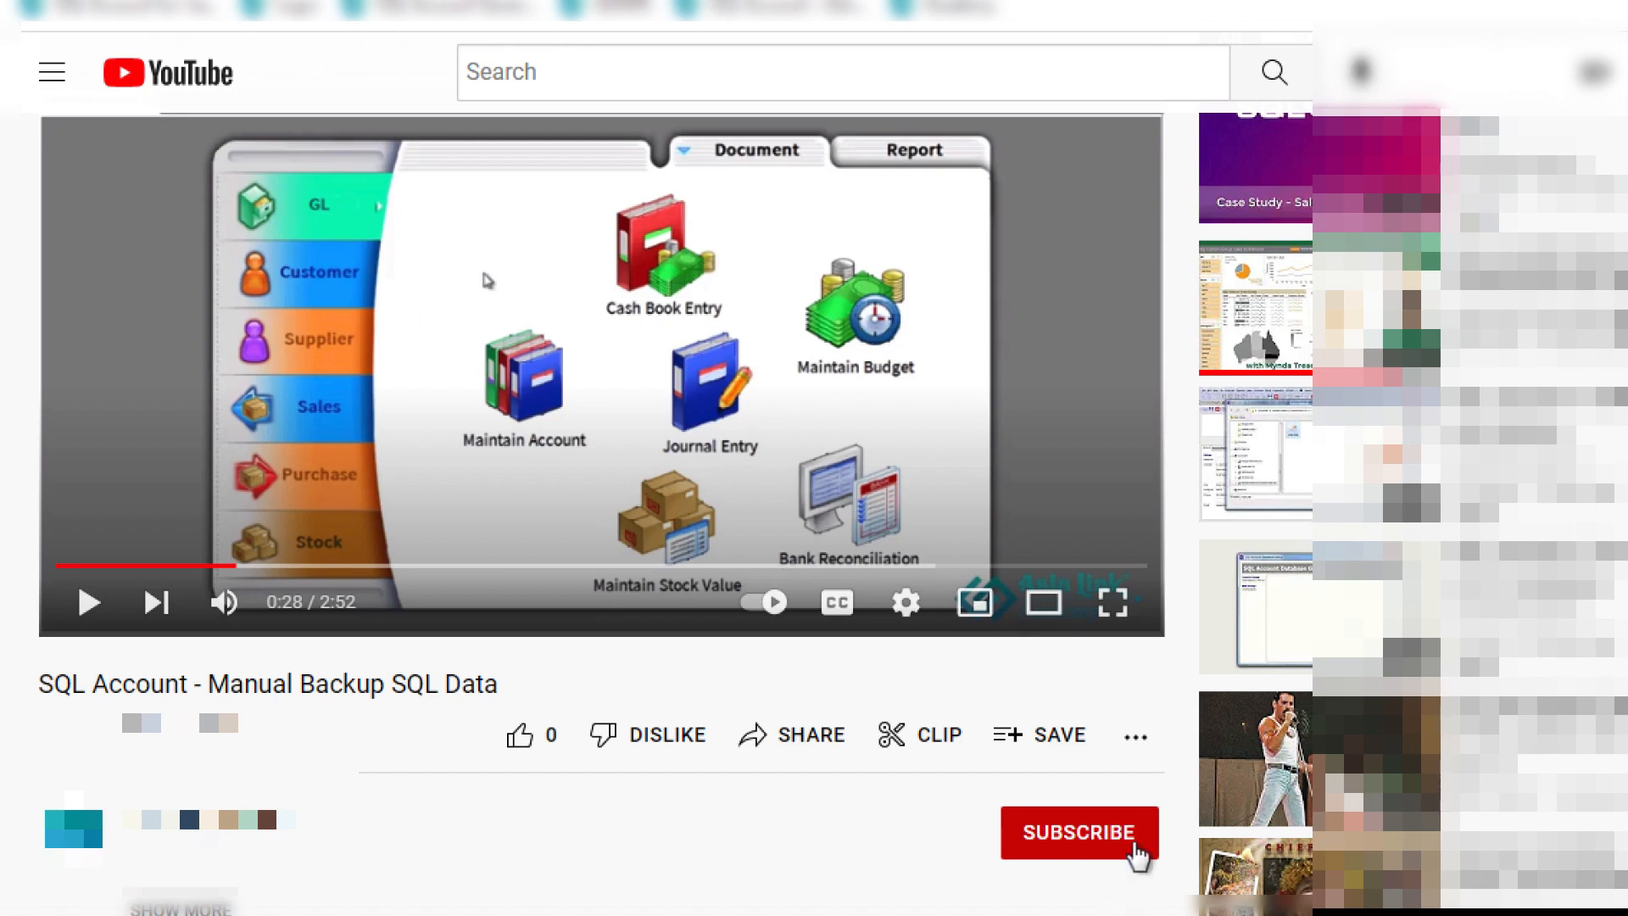
- On the YouTube video page, subscribe to the channel with notifications turned on, and like the video
left_click(1136, 848)
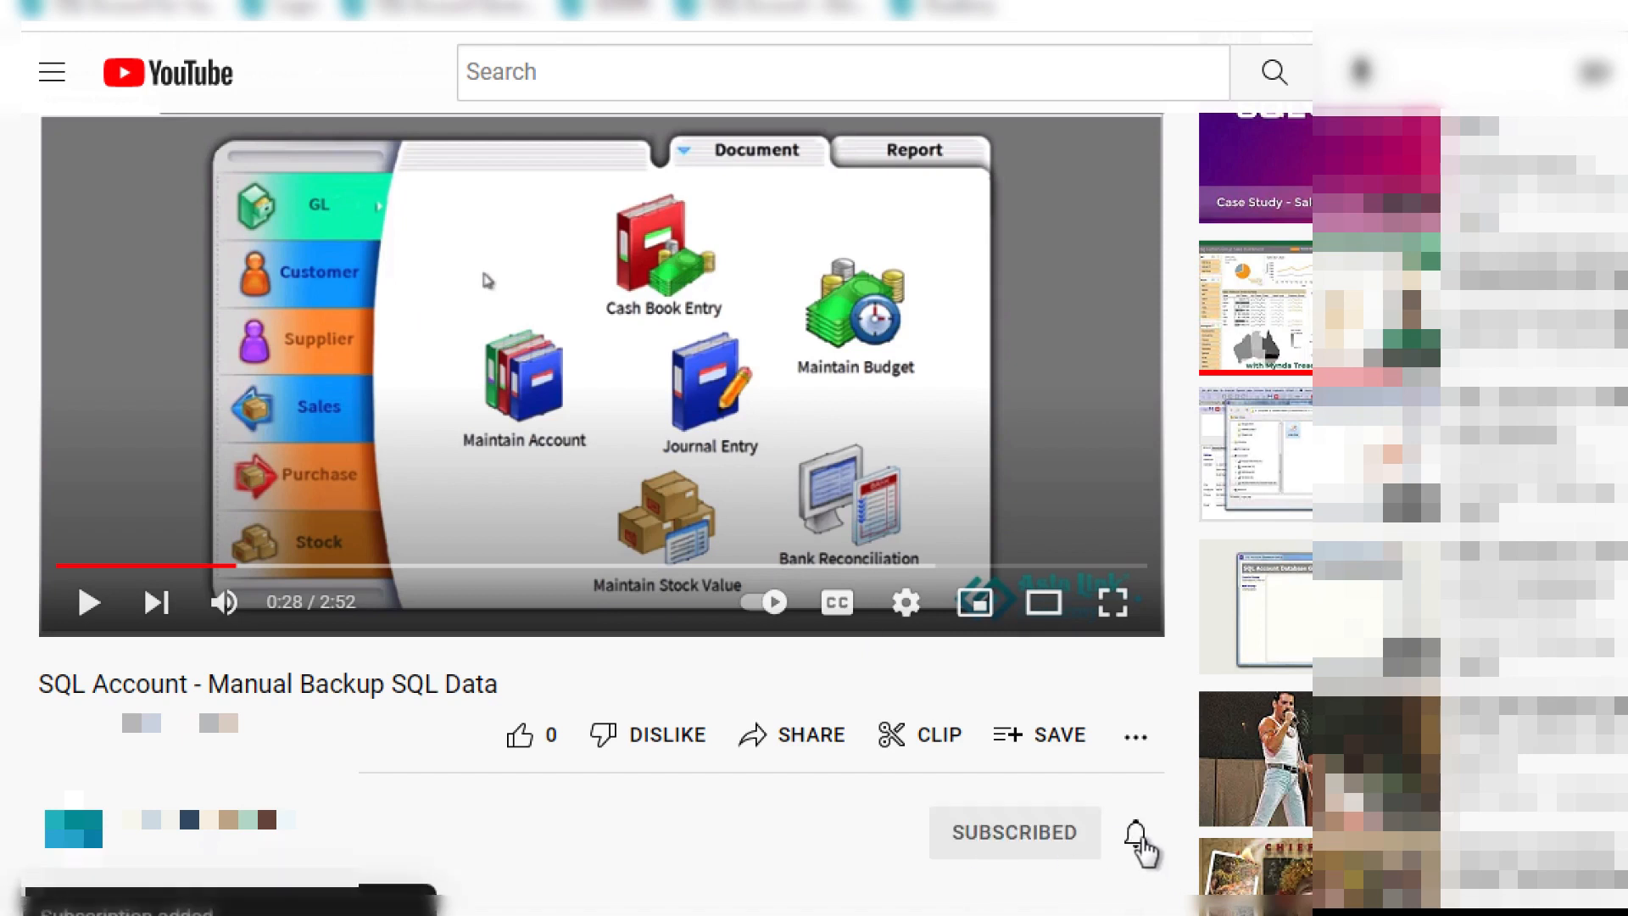
left_click(1136, 835)
left_click(1195, 664)
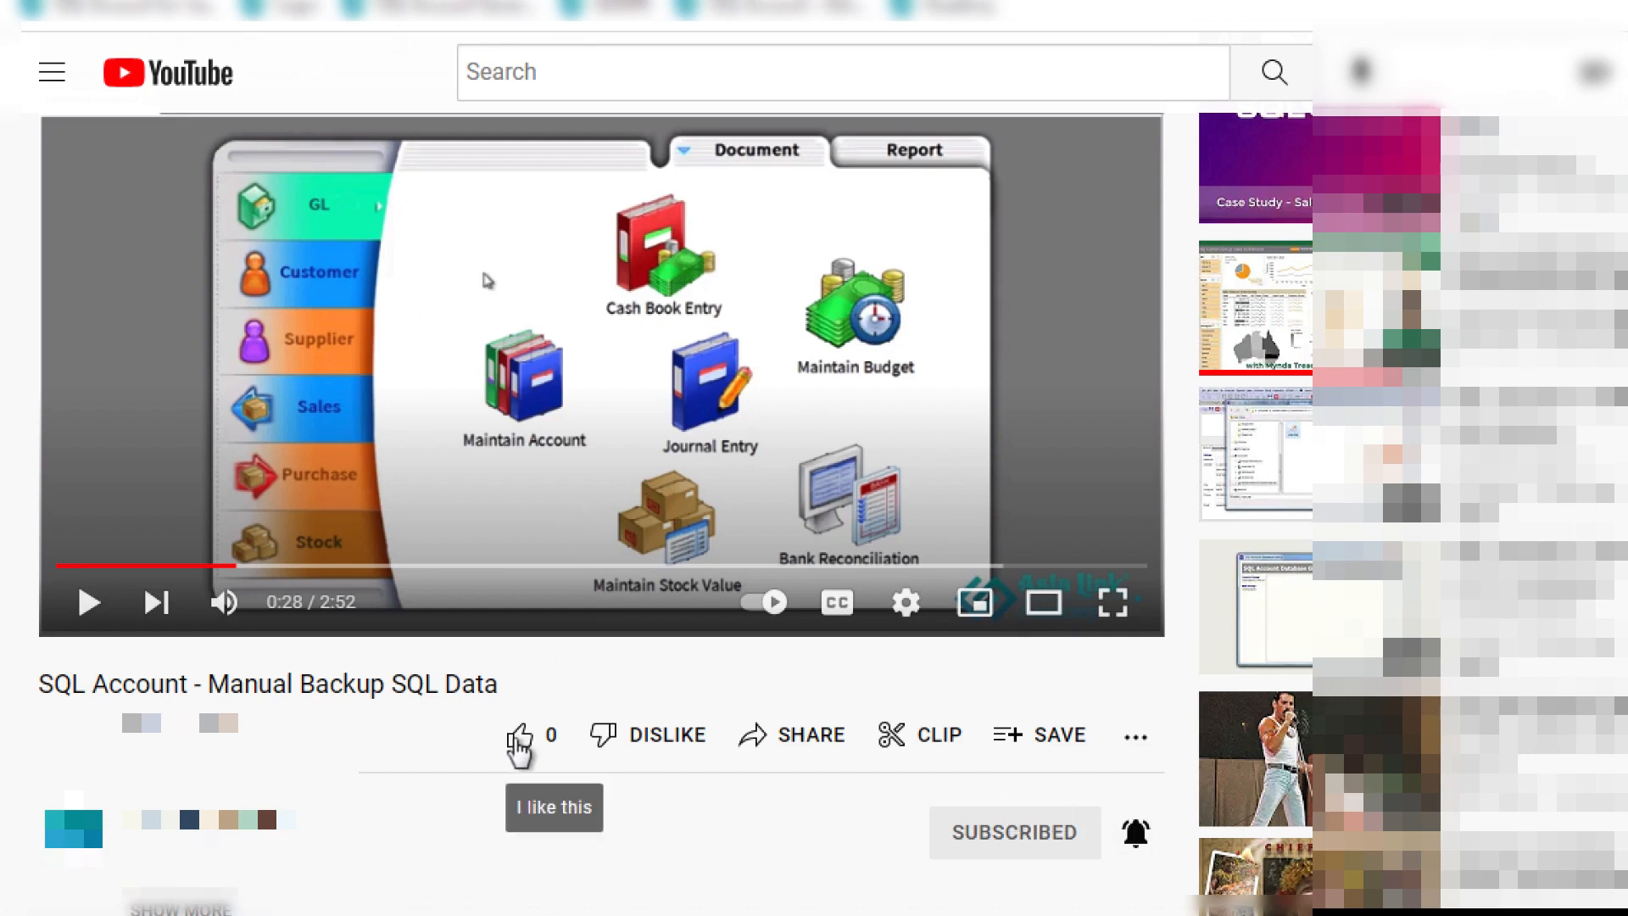
left_click(519, 736)
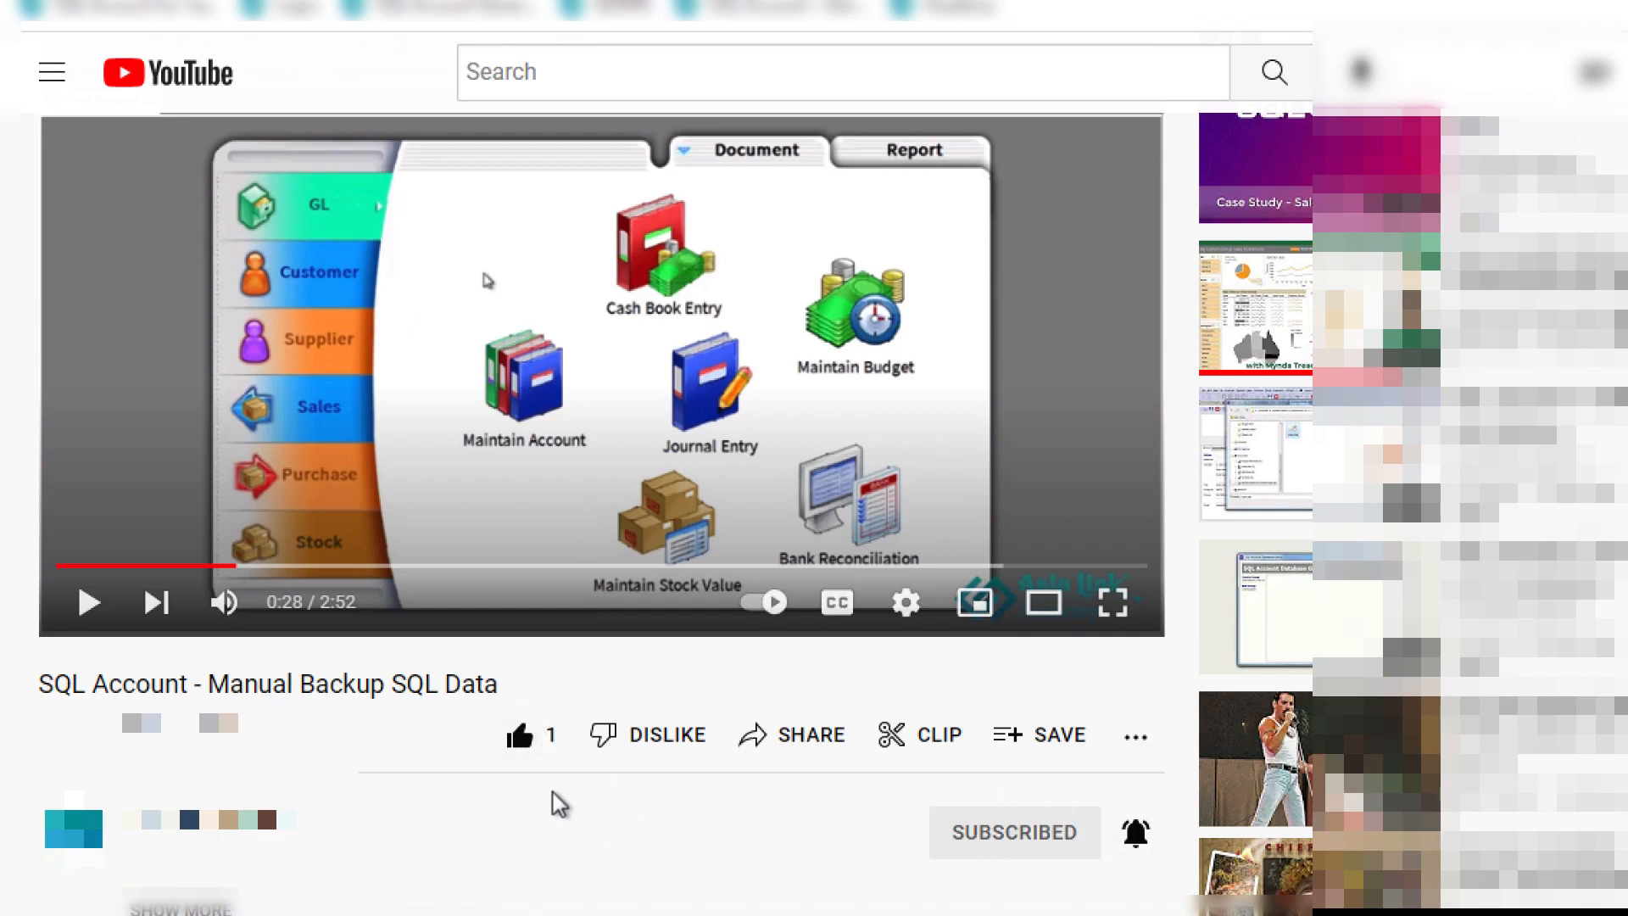